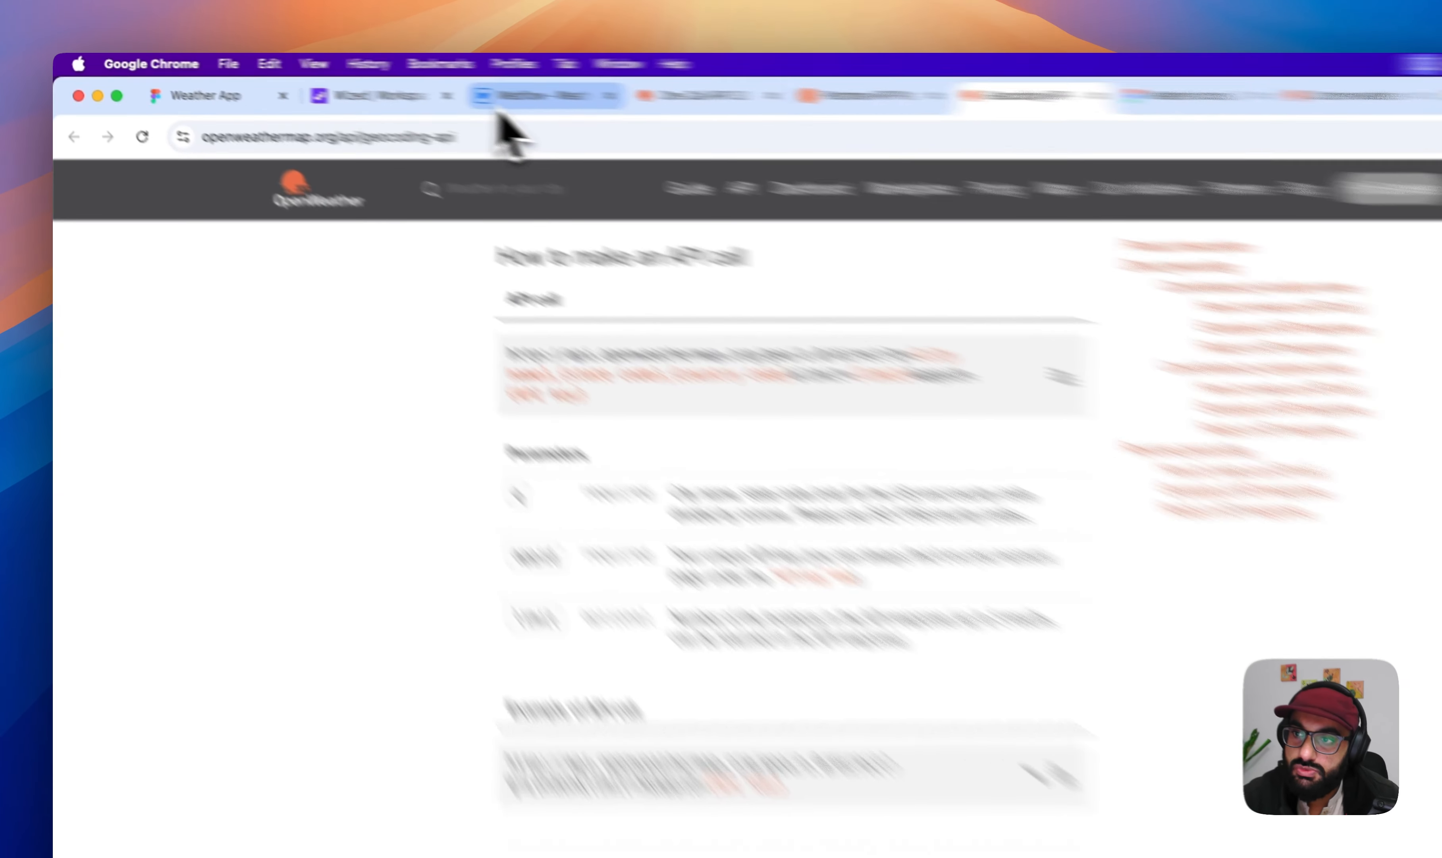
- Look over the blank Webflow page, the Figma weather card design and the OpenWeather Geocoding API documentation
click(410, 84)
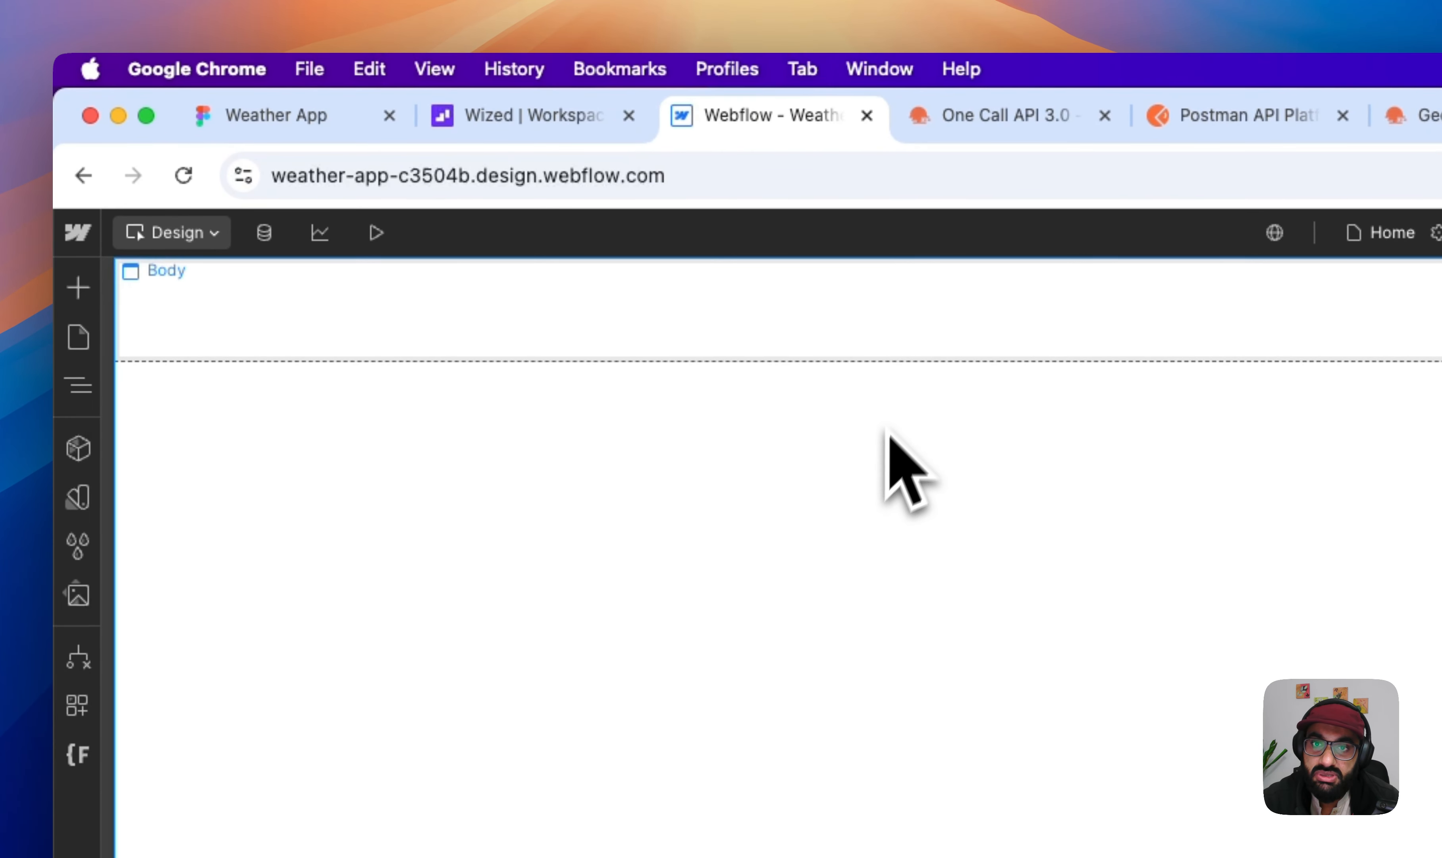
click(321, 130)
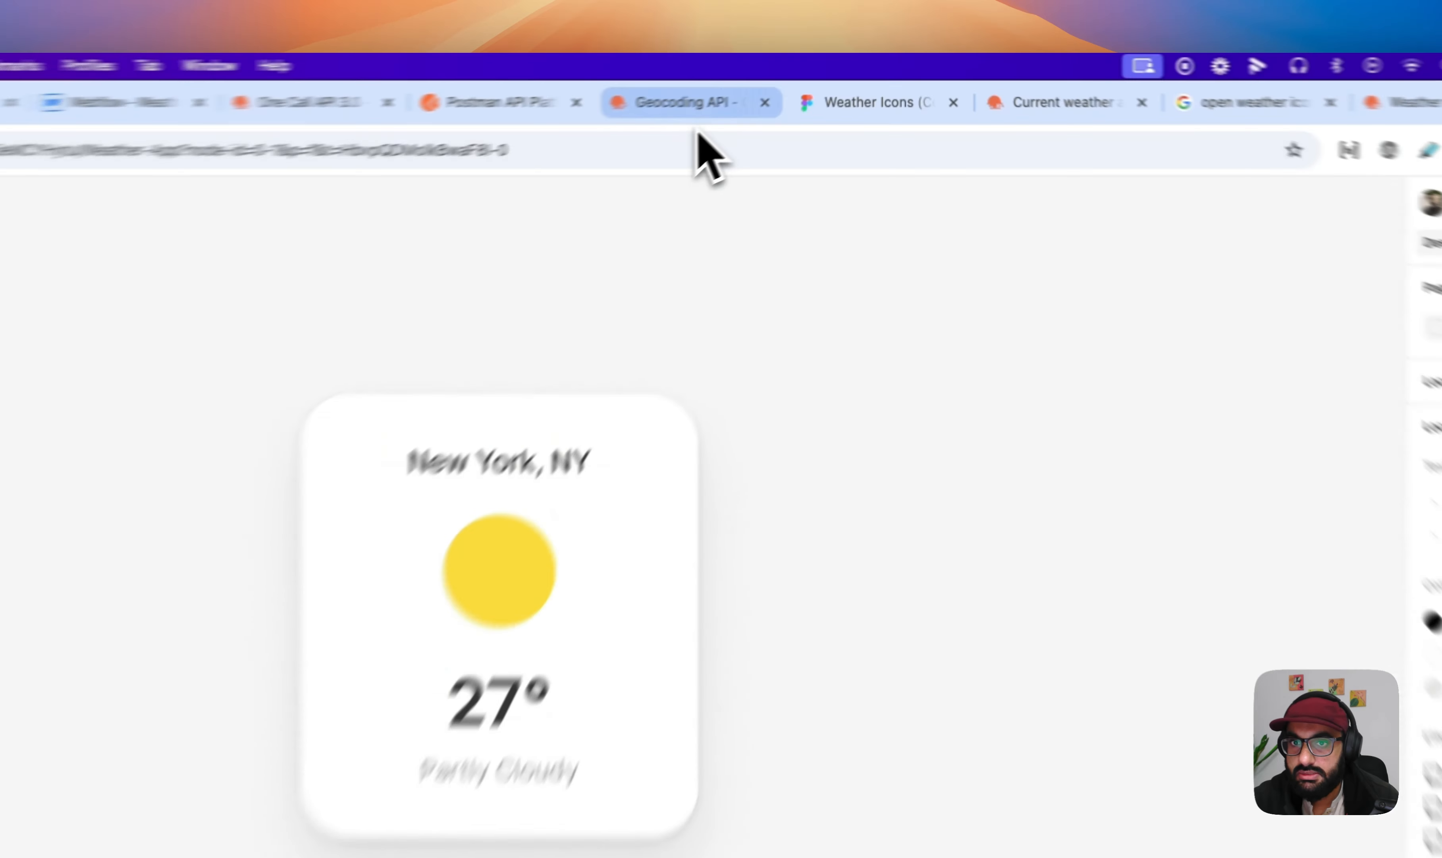
click(772, 93)
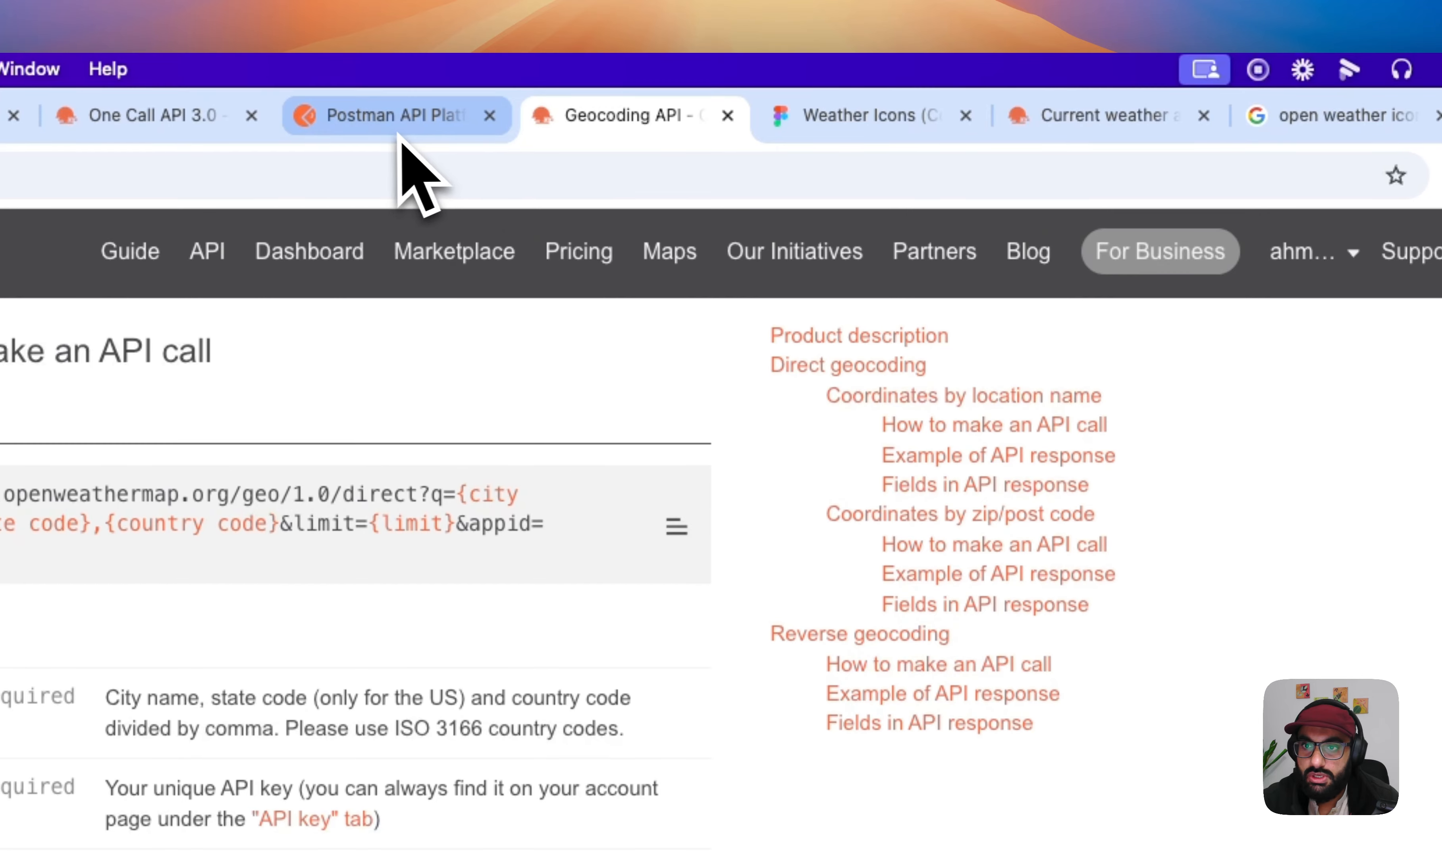
- Search OpenWeather's current weather page for karachi and view the city's current conditions and 8-day forecast
click(1035, 134)
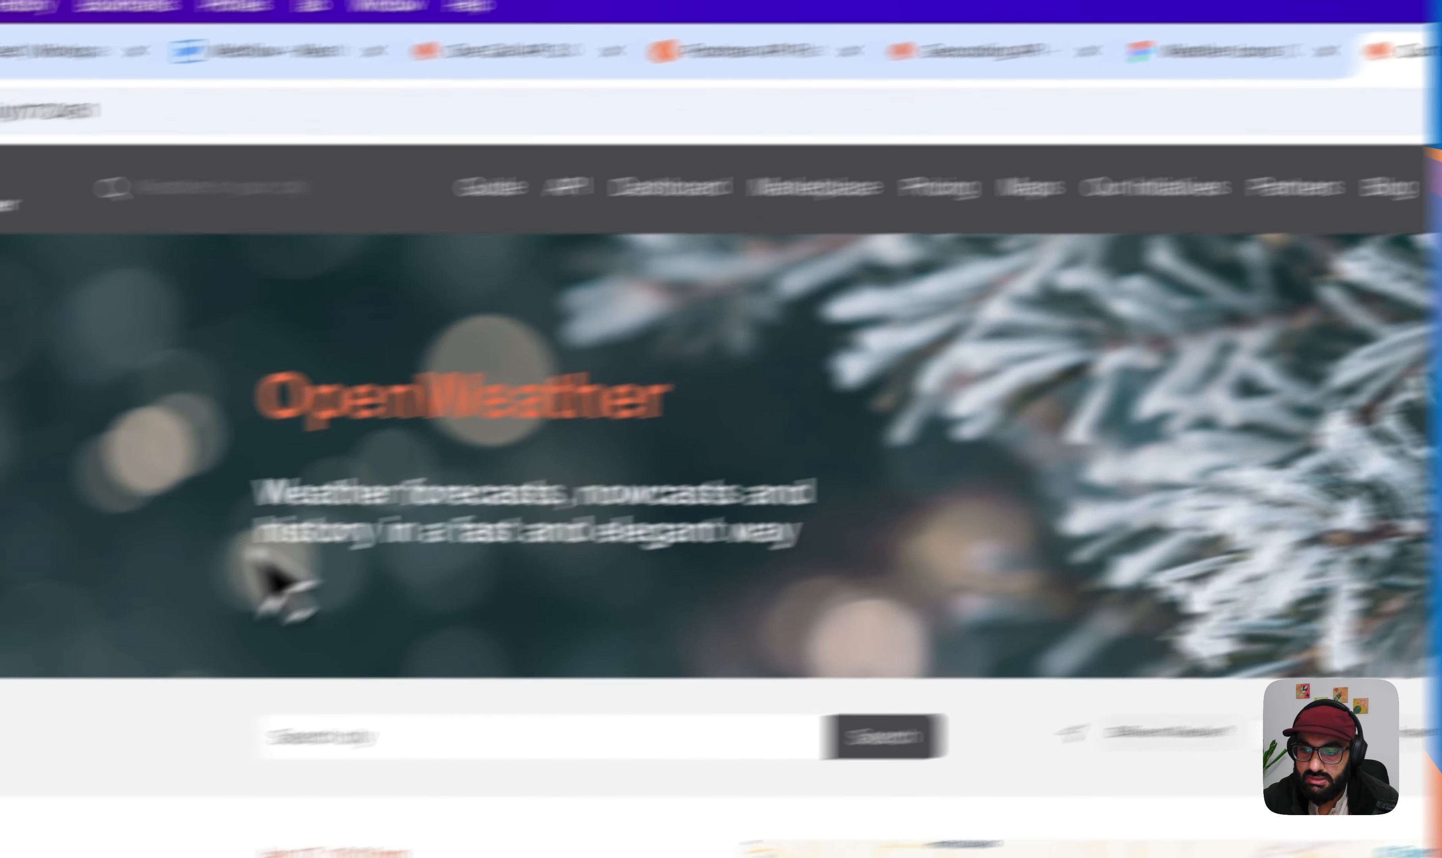
scroll(391, 559, down, 7)
scroll(393, 559, up, 3)
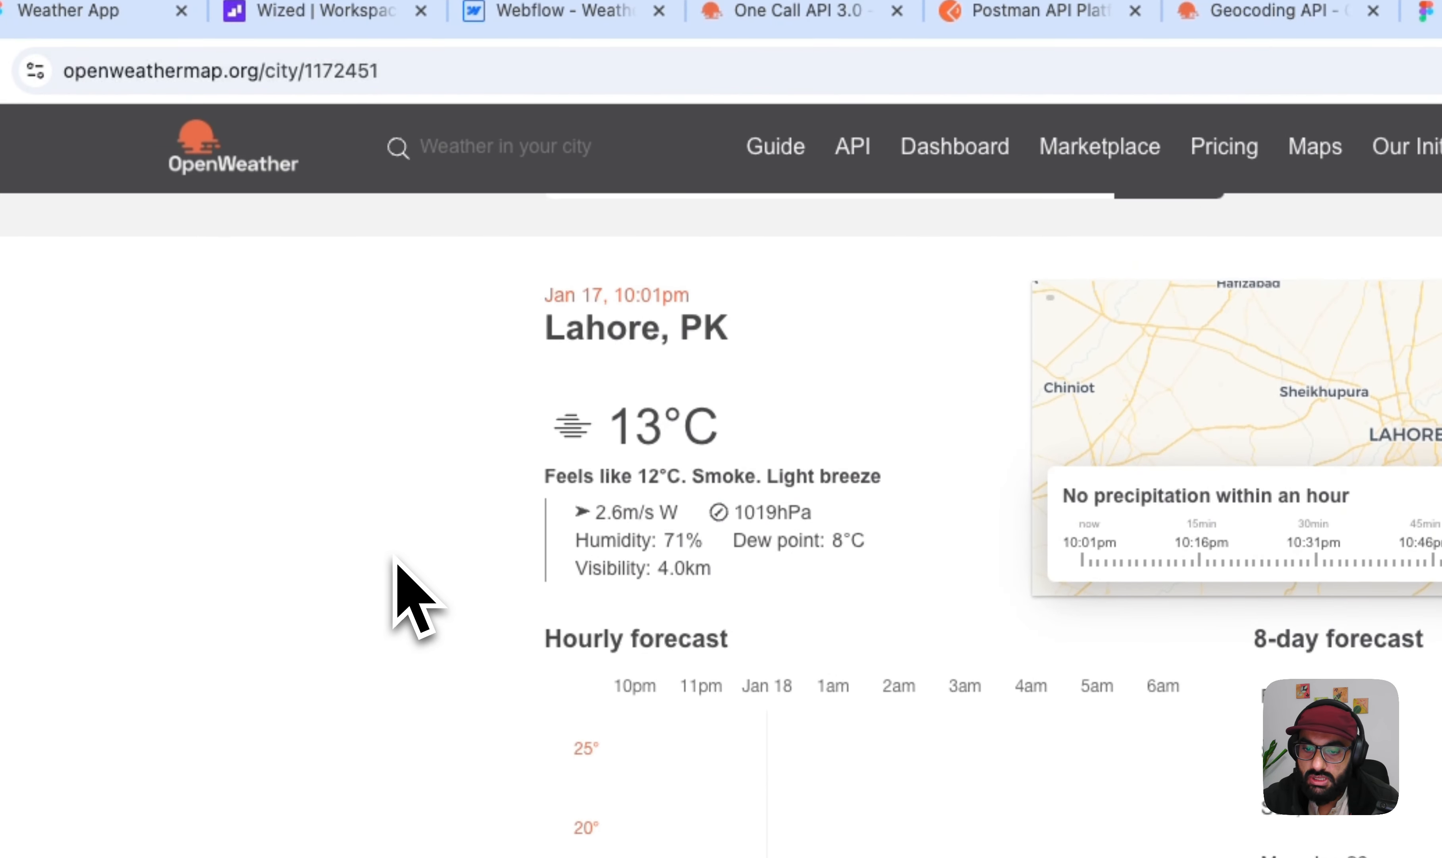
click(641, 316)
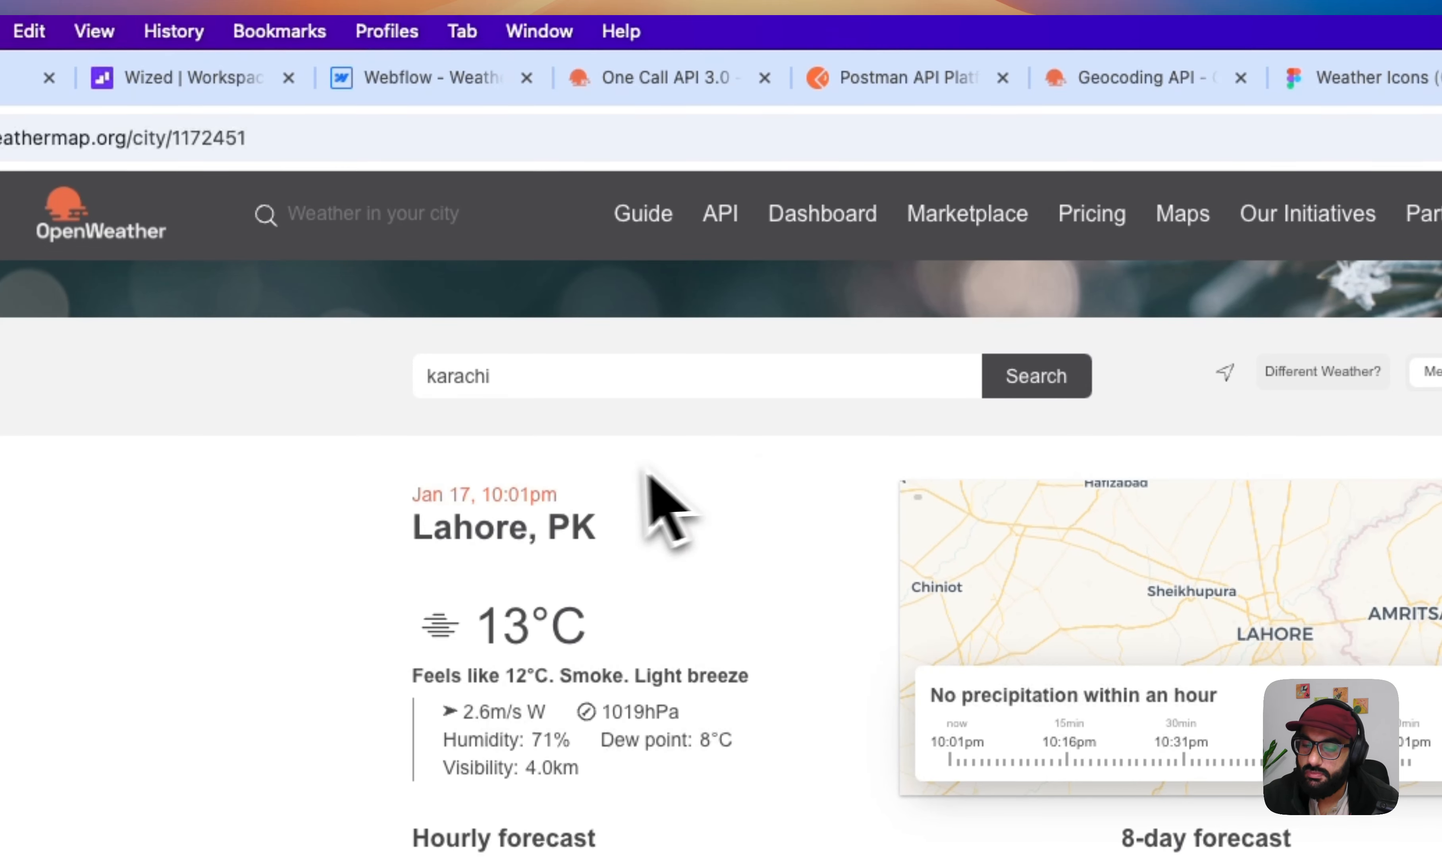
click(1030, 383)
click(547, 433)
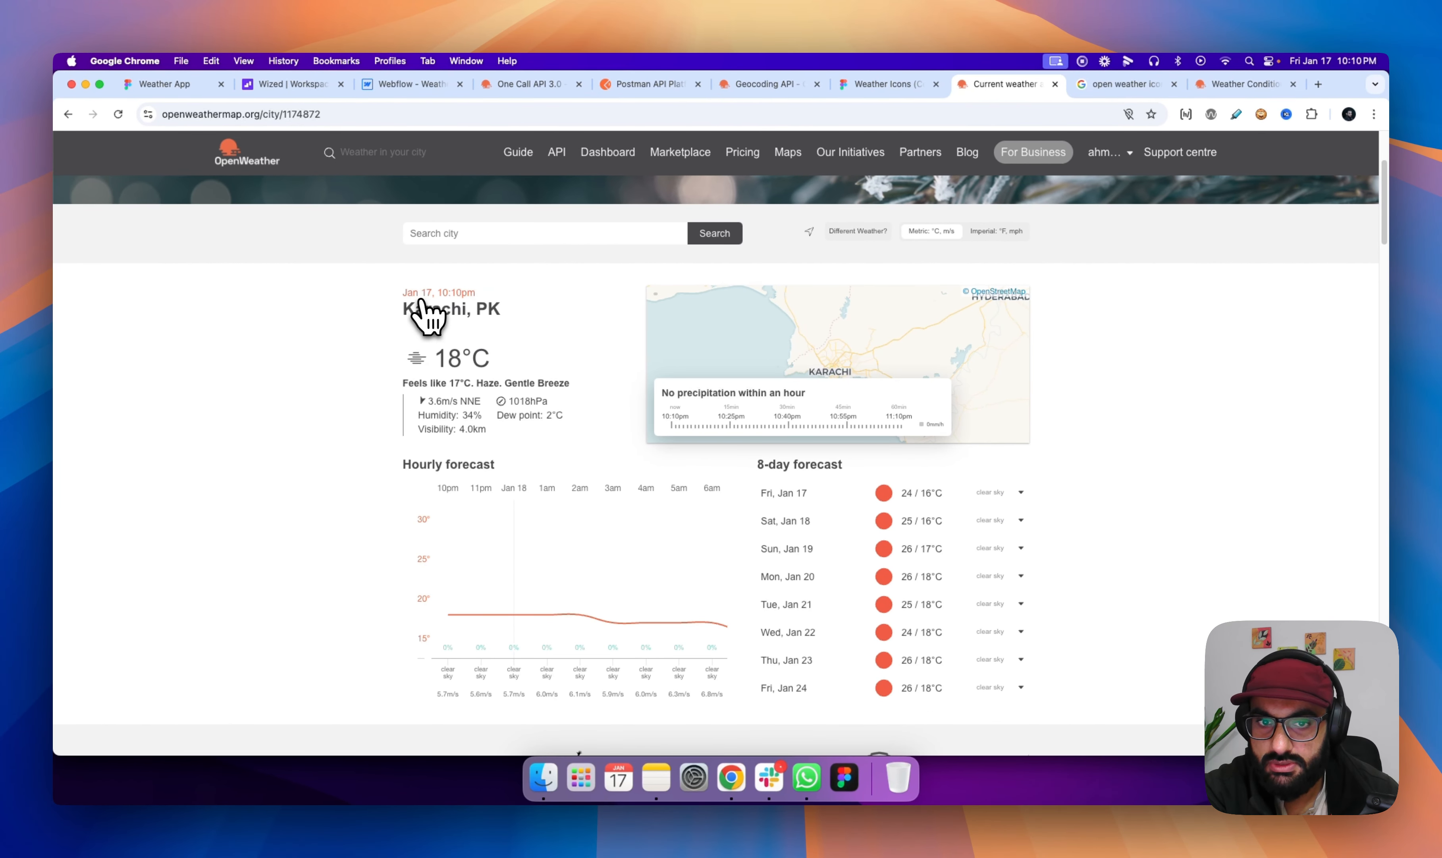
scroll(410, 404, down, 1)
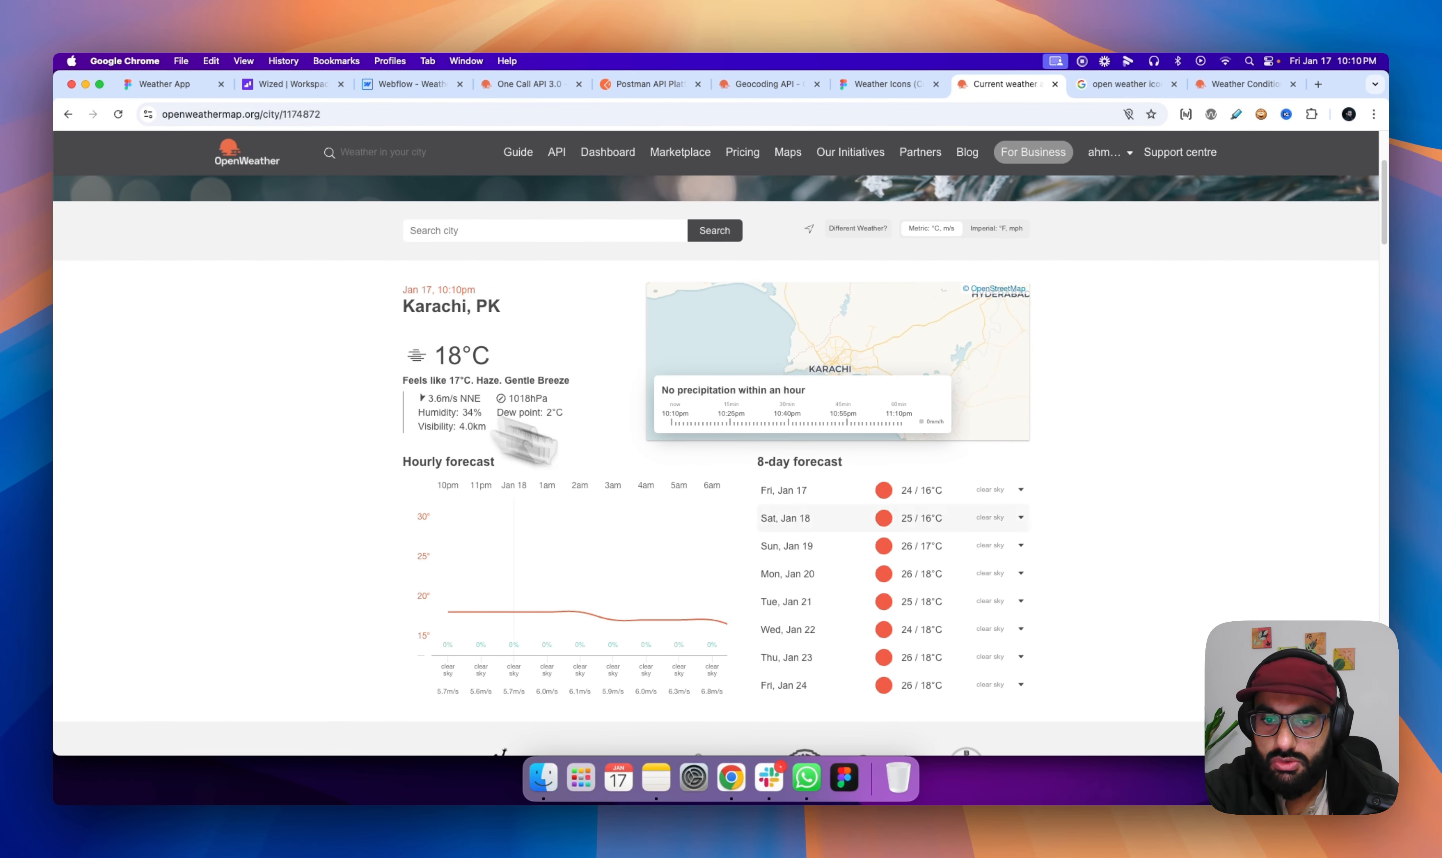
triple_click(762, 468)
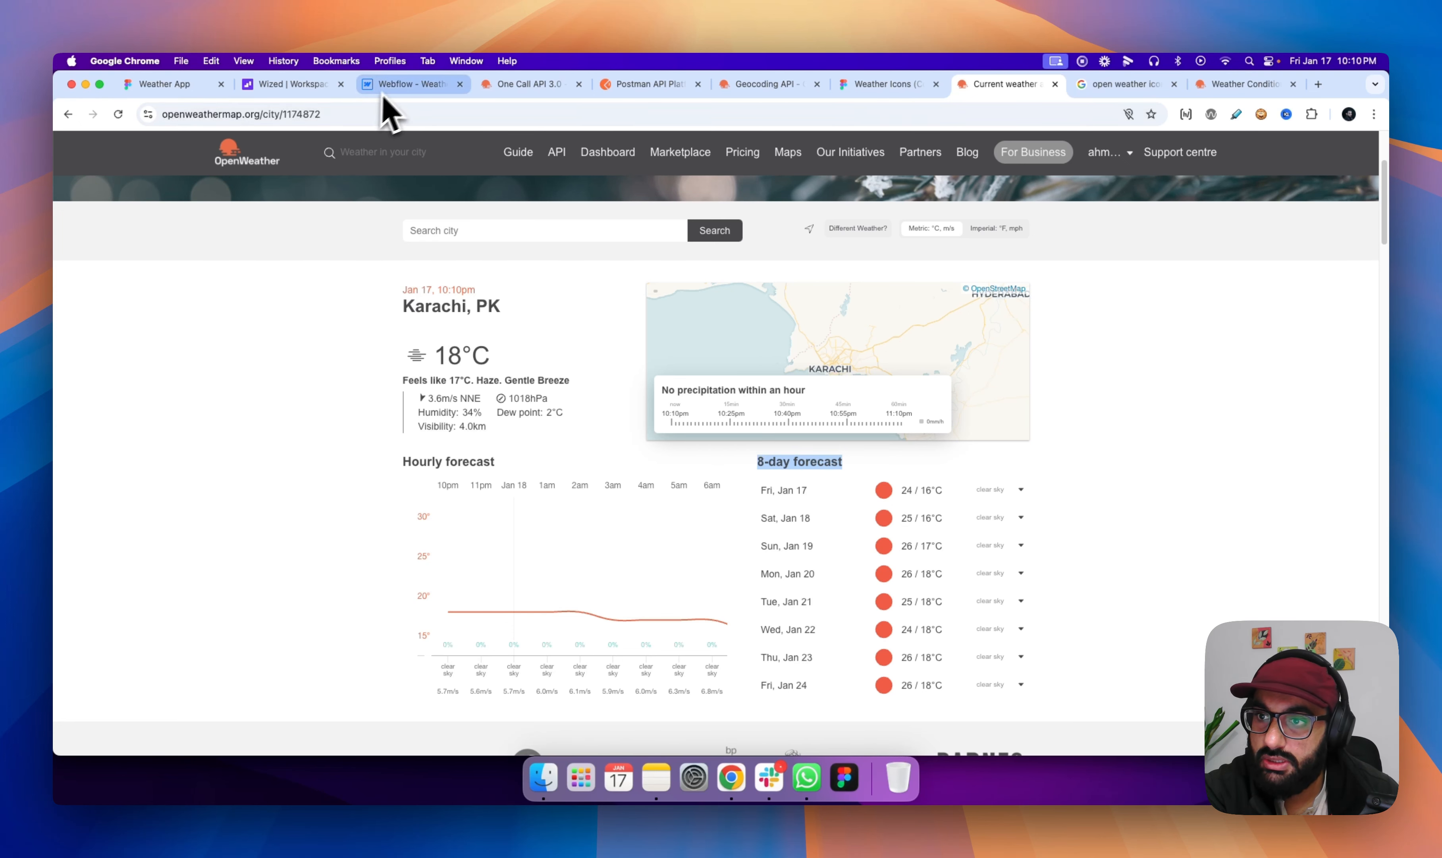
- Switch to the Webflow project and delete the nav_fixed element from page-wrapper
click(395, 87)
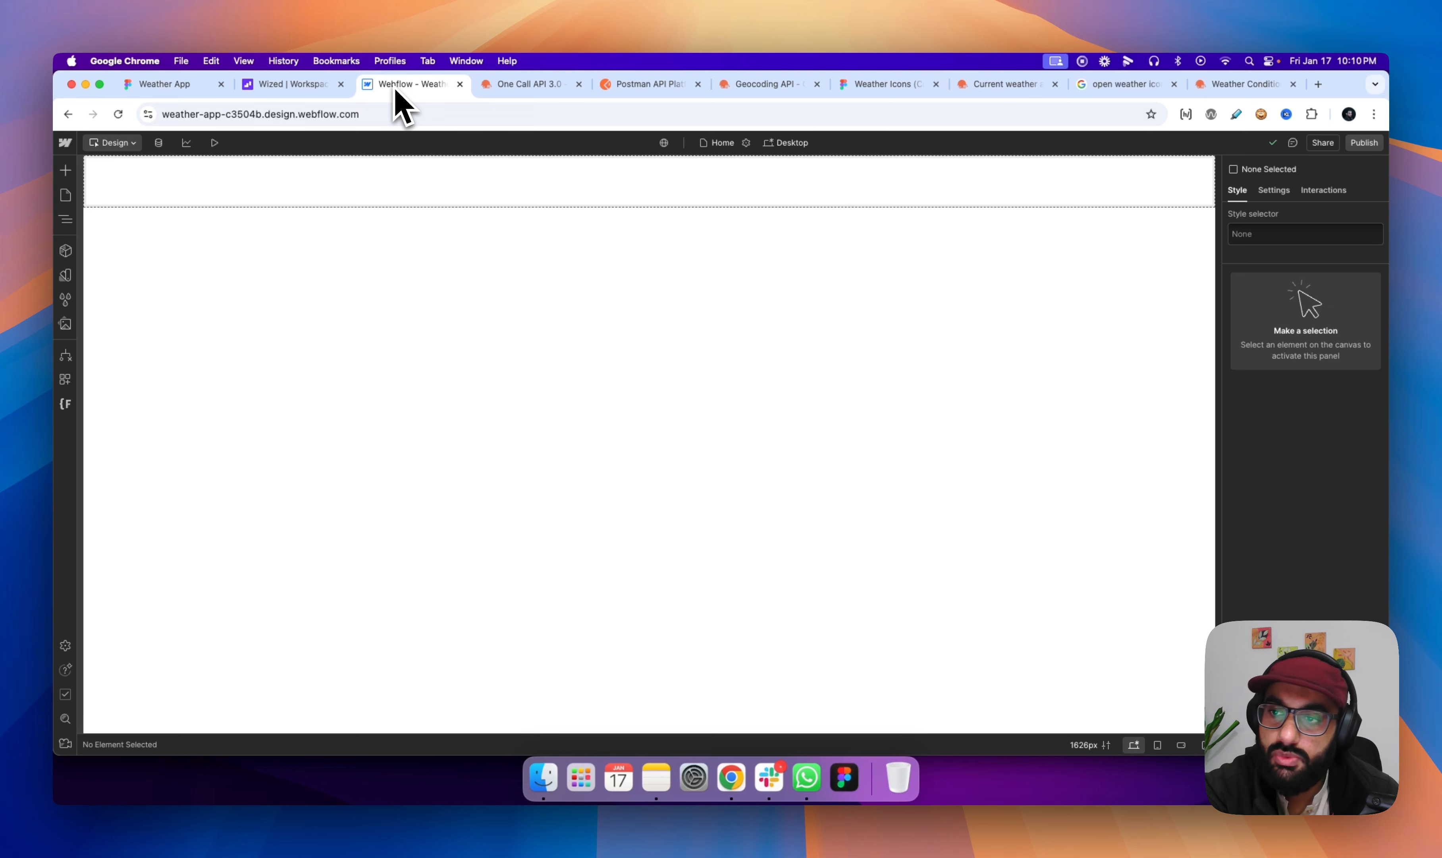
click(201, 92)
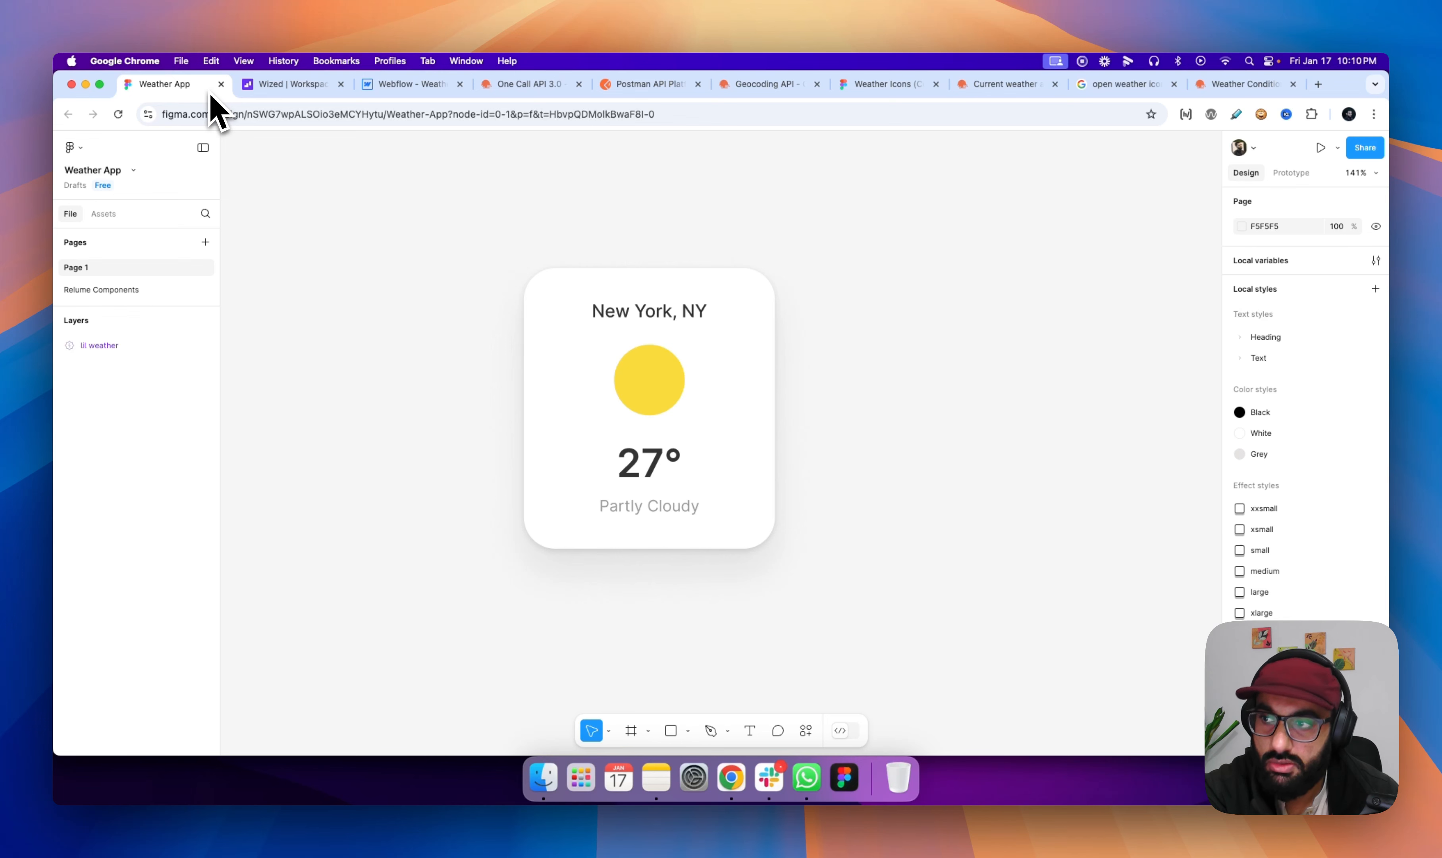
click(404, 85)
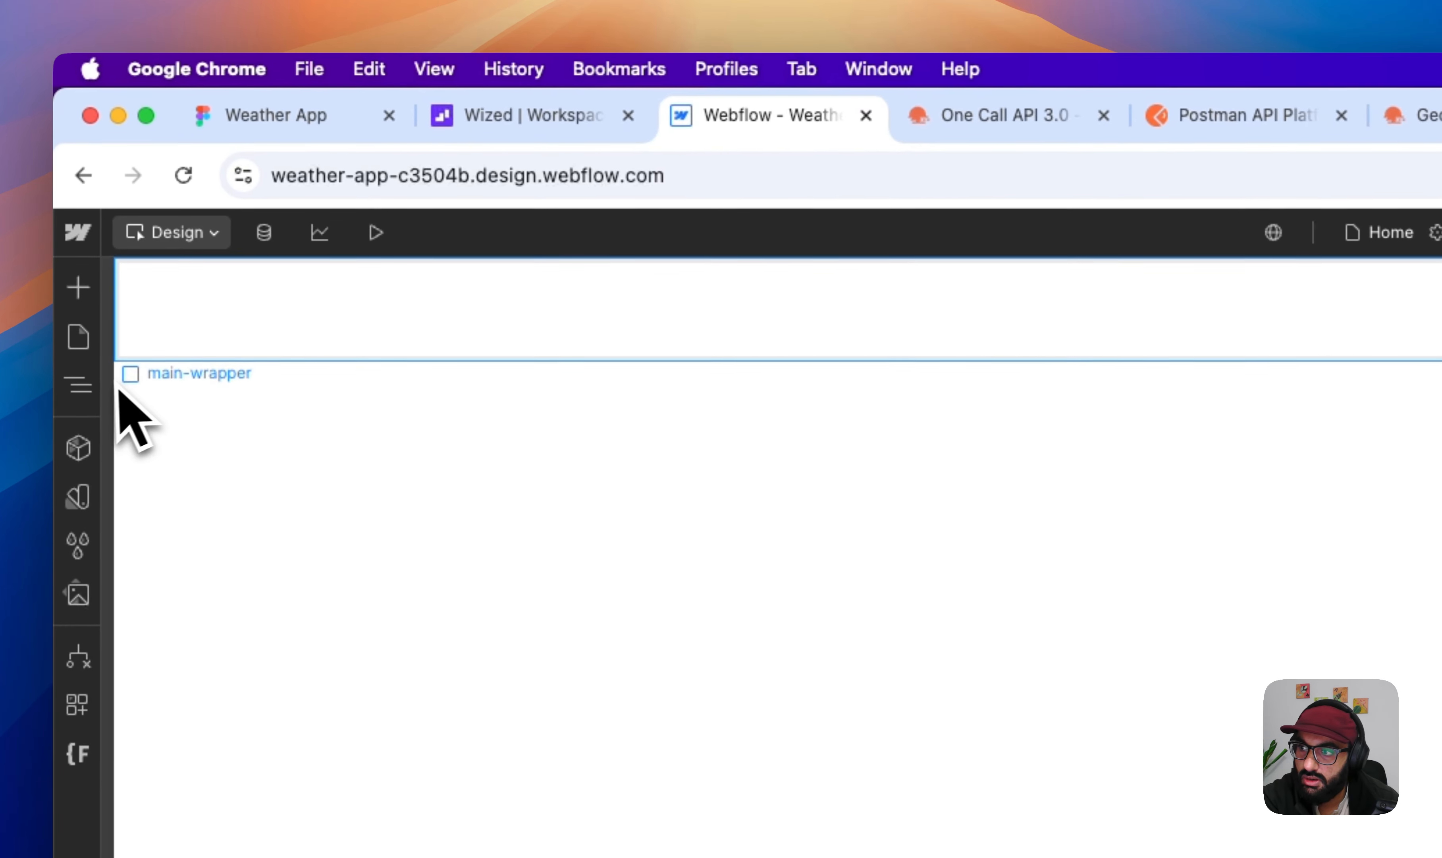
click(82, 387)
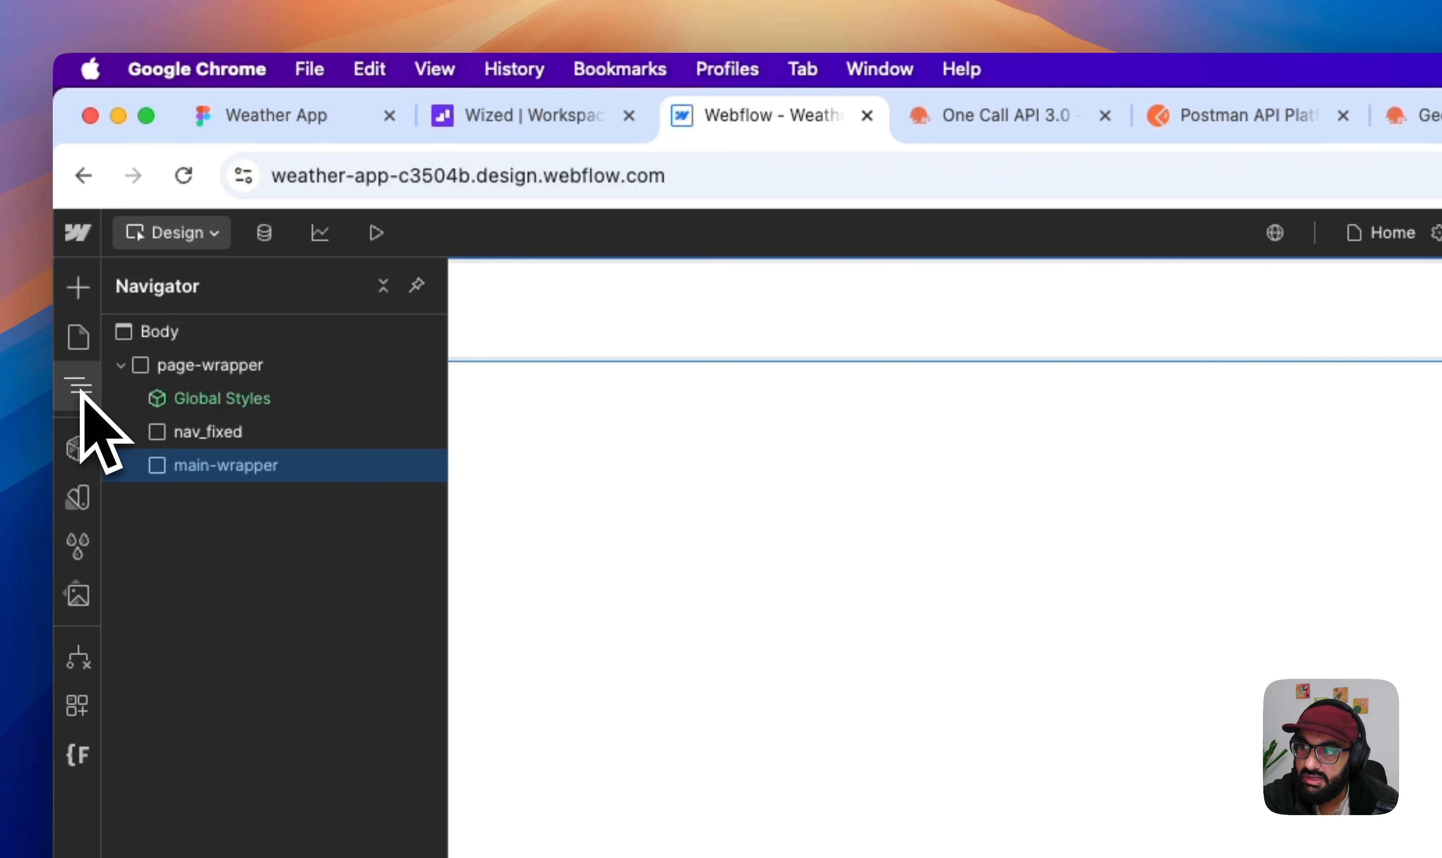
click(80, 391)
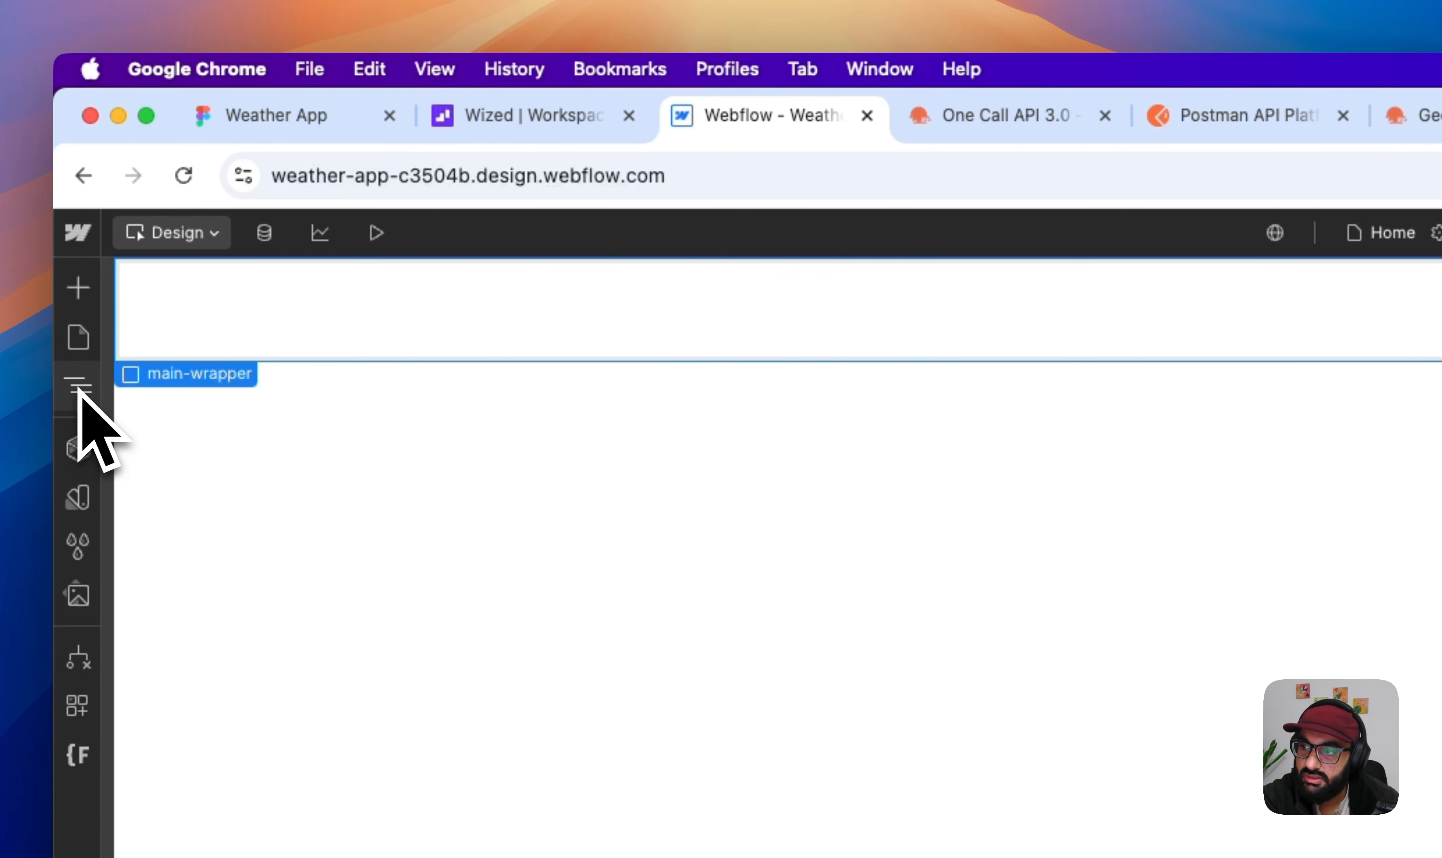
click(82, 389)
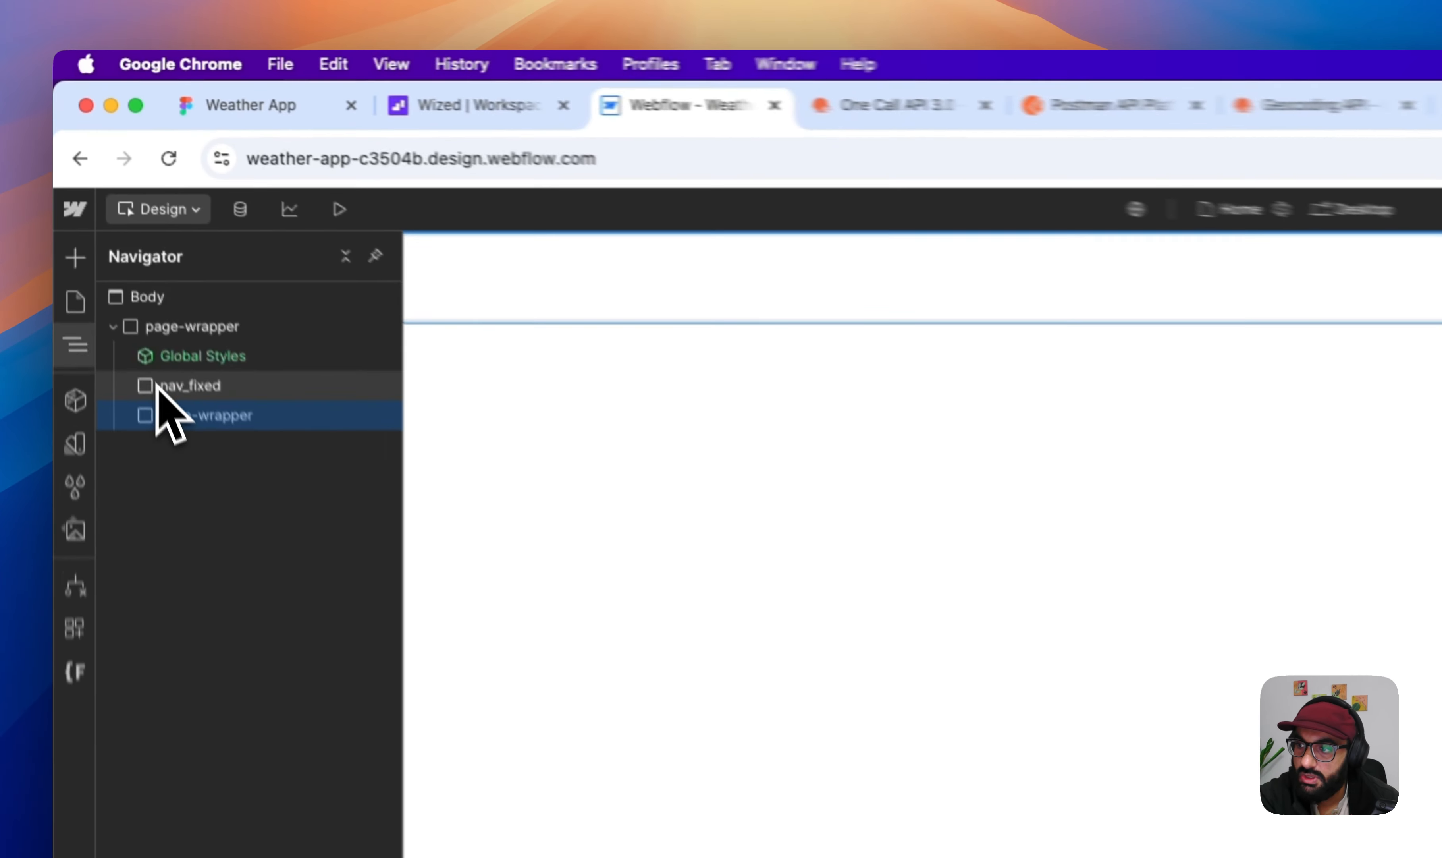
click(114, 244)
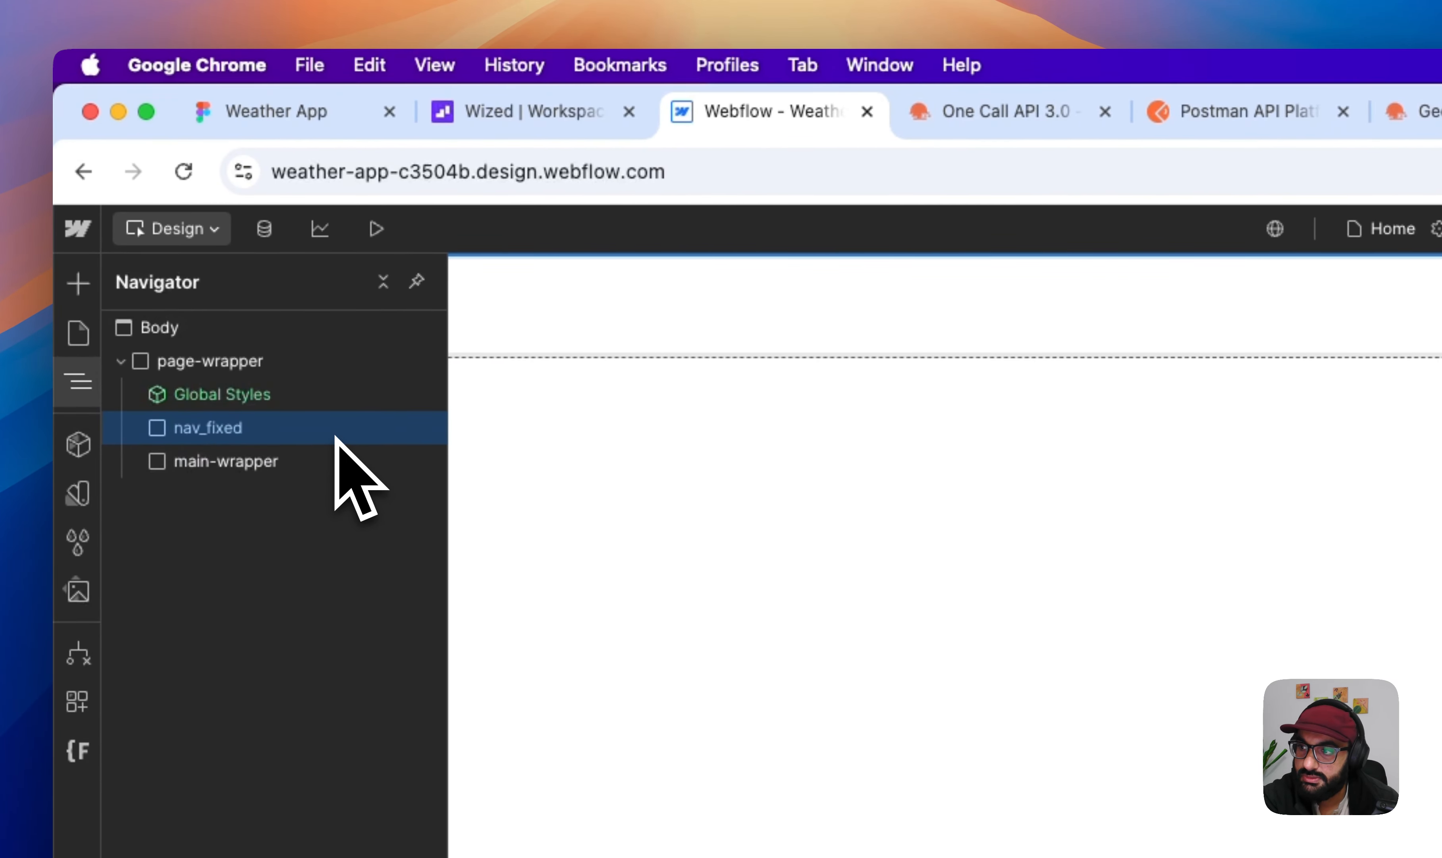
key(Delete)
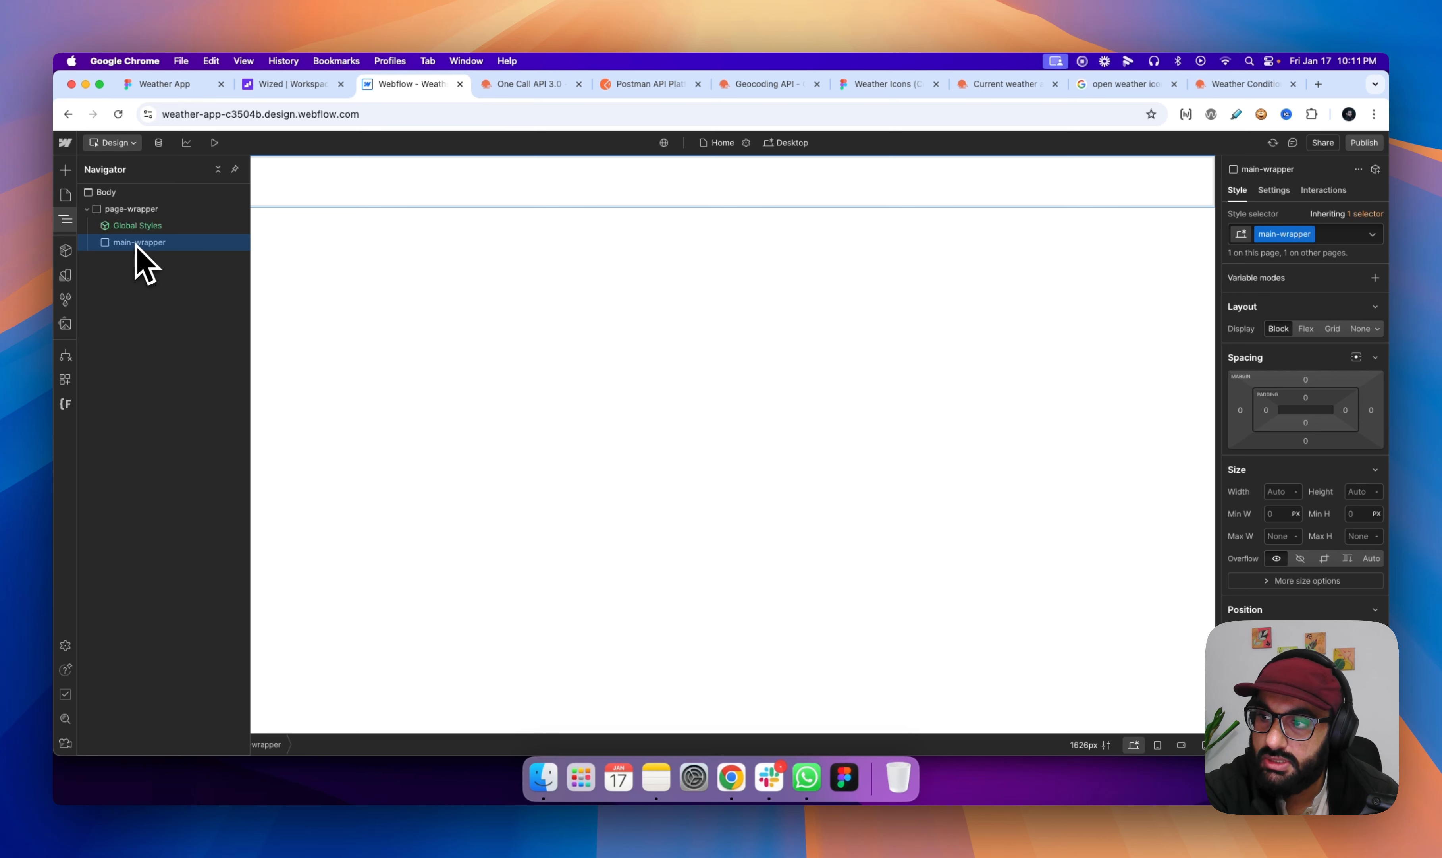
- Move the Webflow browser tab next to the Weather App design tab and view the Figma weather card
click(63, 218)
click(64, 220)
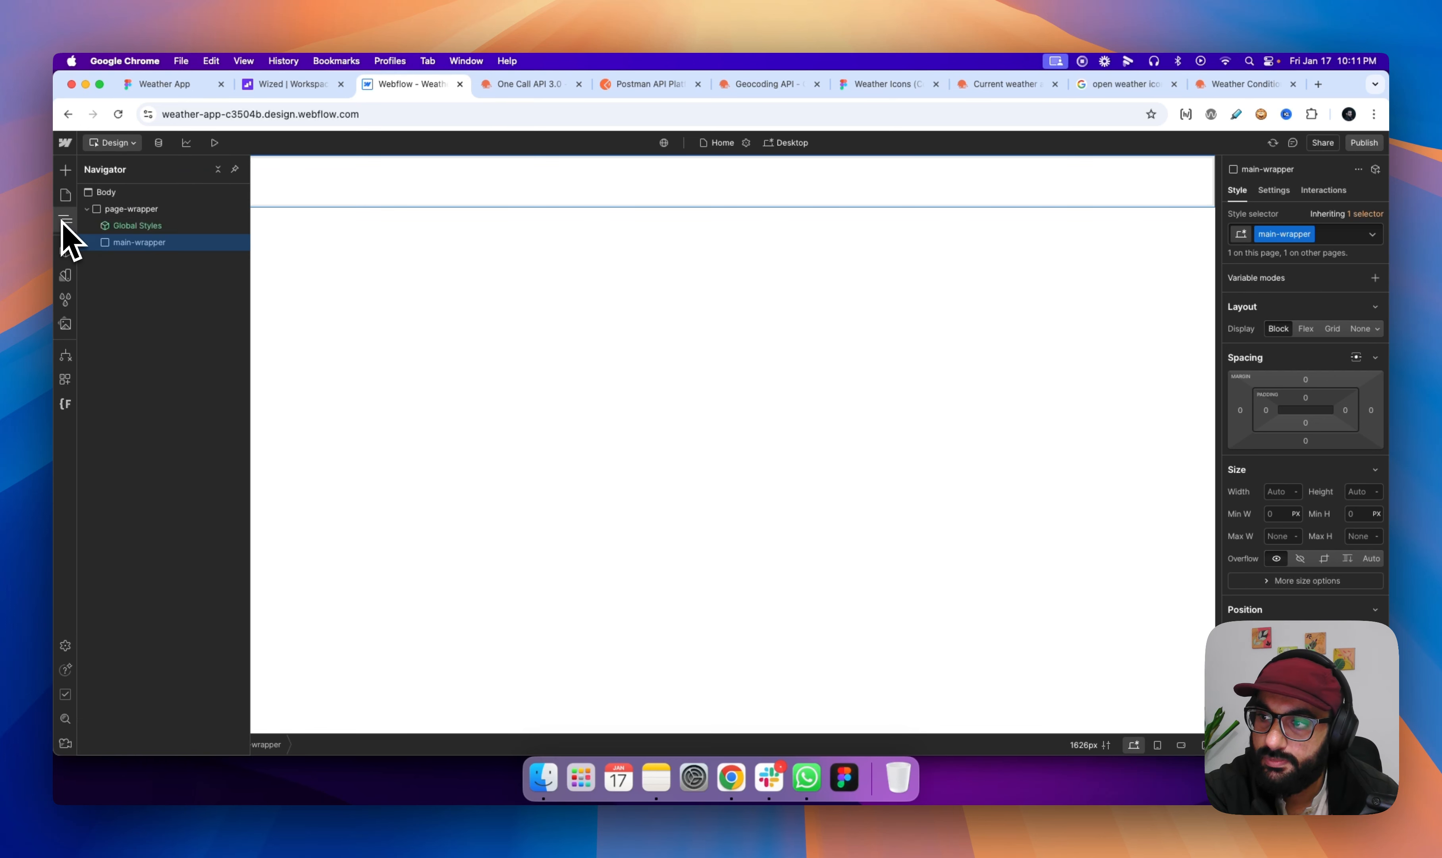
drag(390, 89, 298, 90)
click(186, 96)
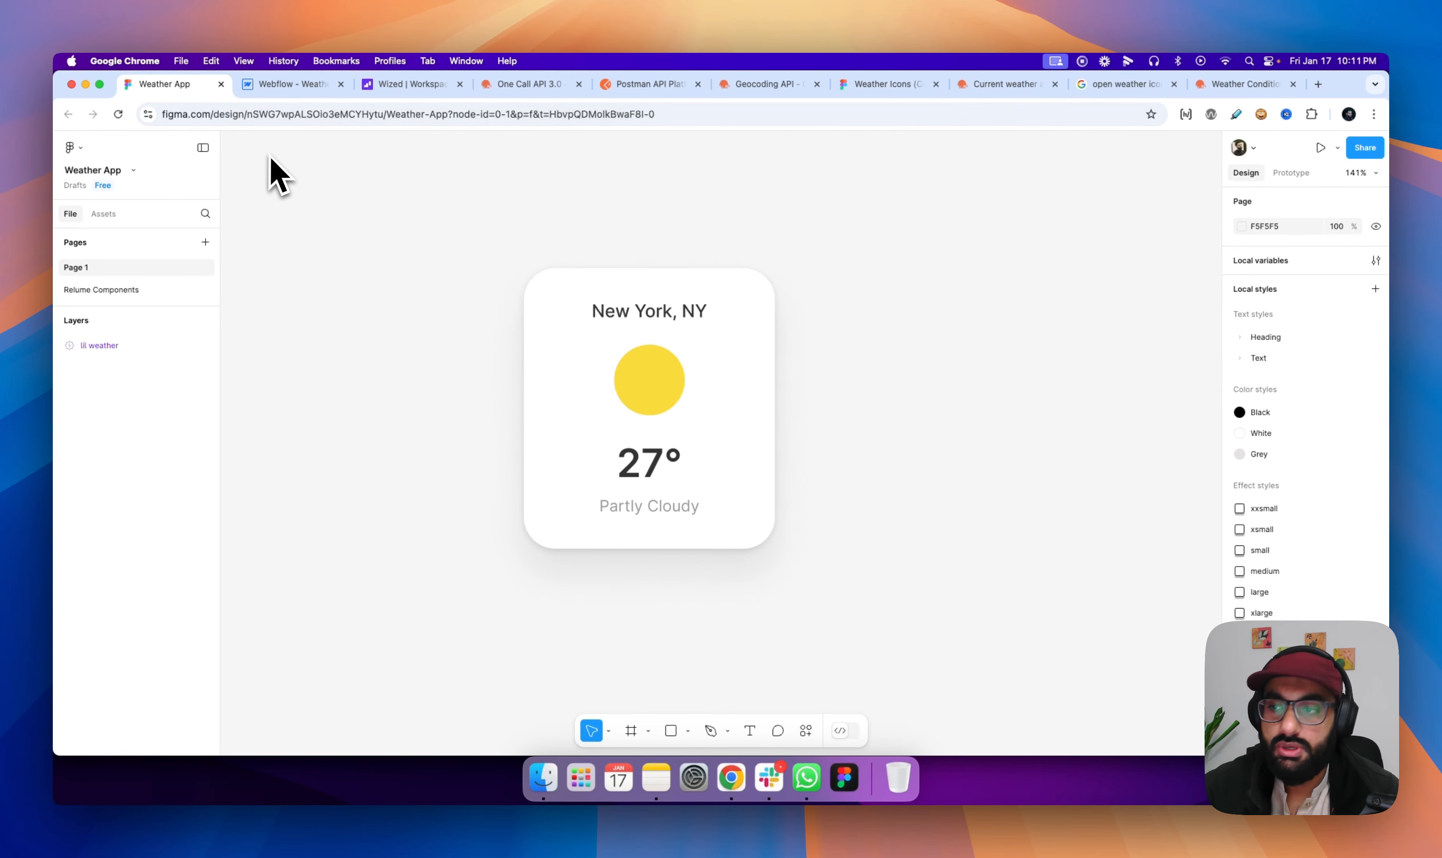
- Return to the Webflow project and add a Div Block inside main-wrapper
click(282, 87)
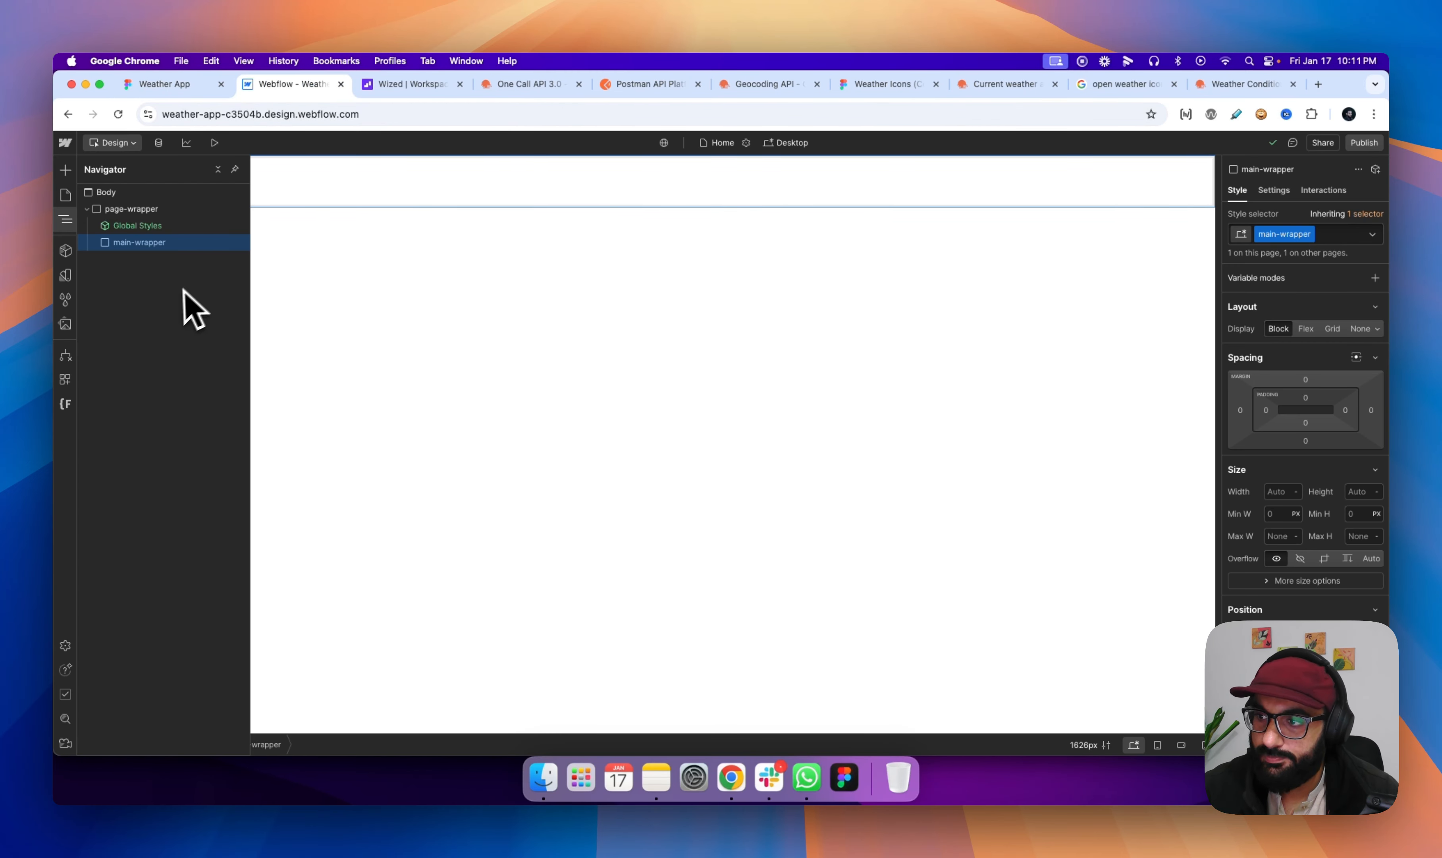
key(super+e)
text(div)
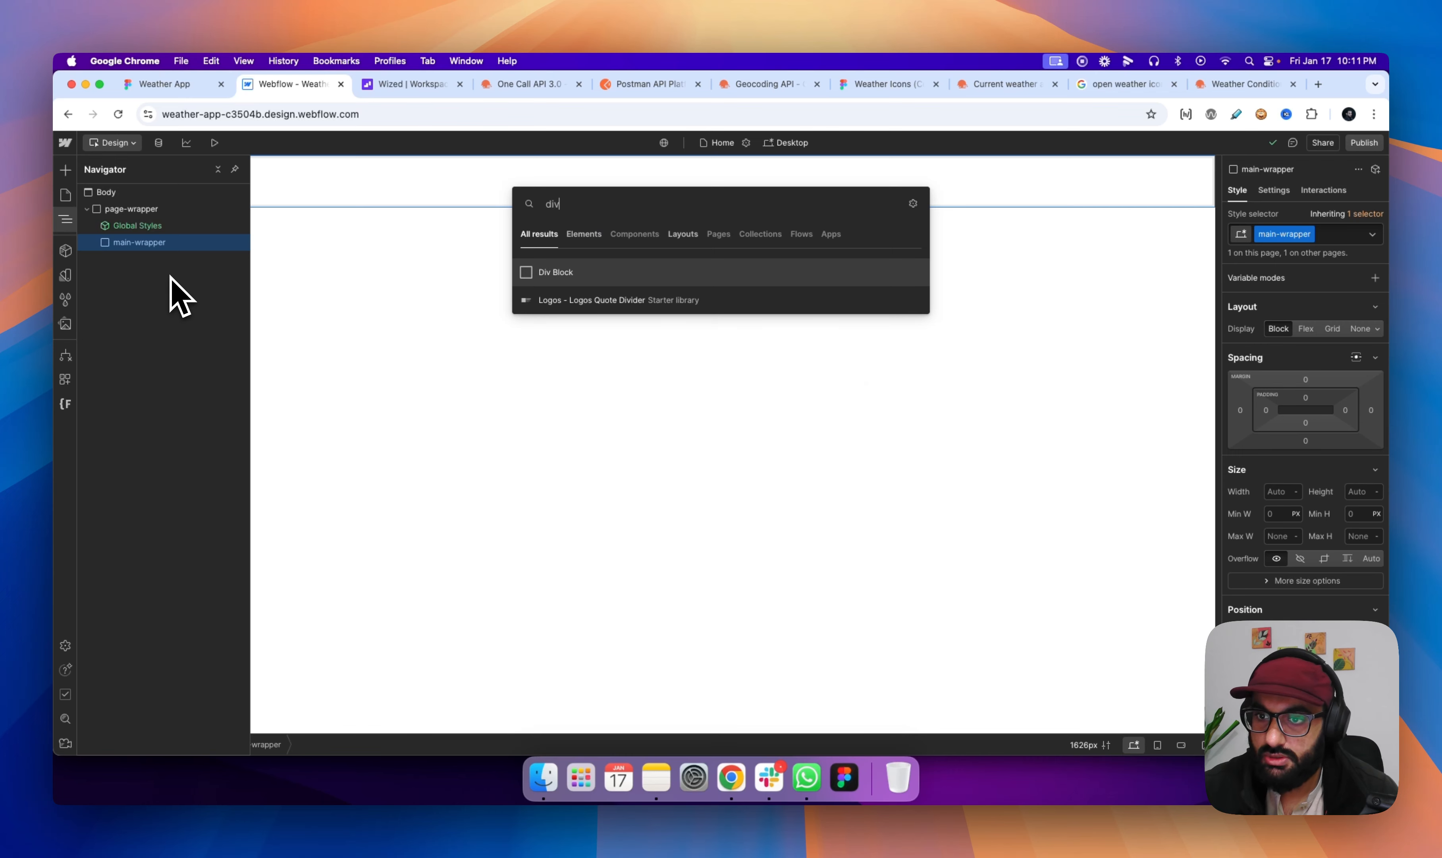
key(Return)
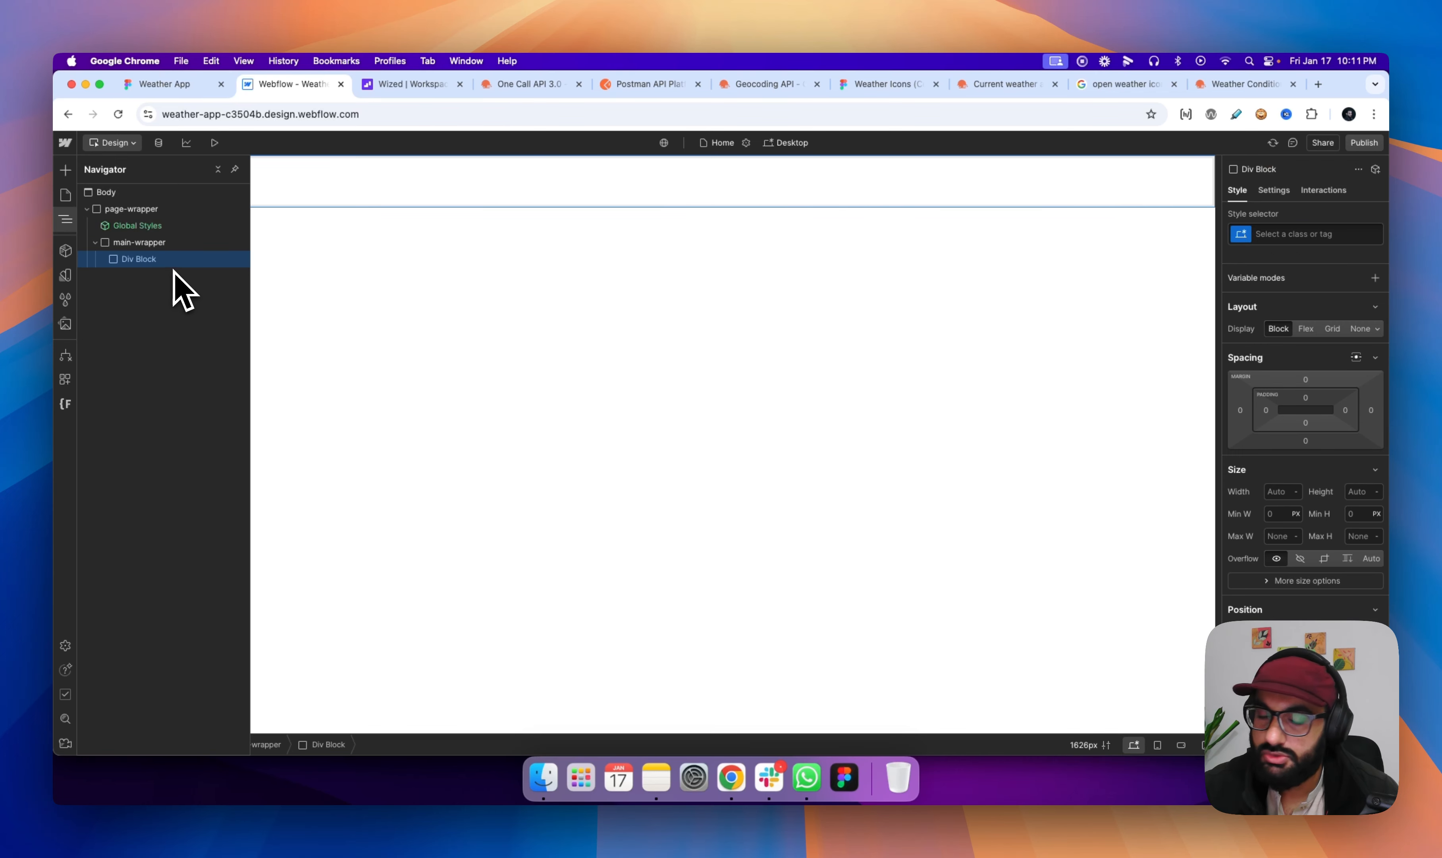
- Apply the existing section_hero class to the new div block in main-wrapper
click(1280, 231)
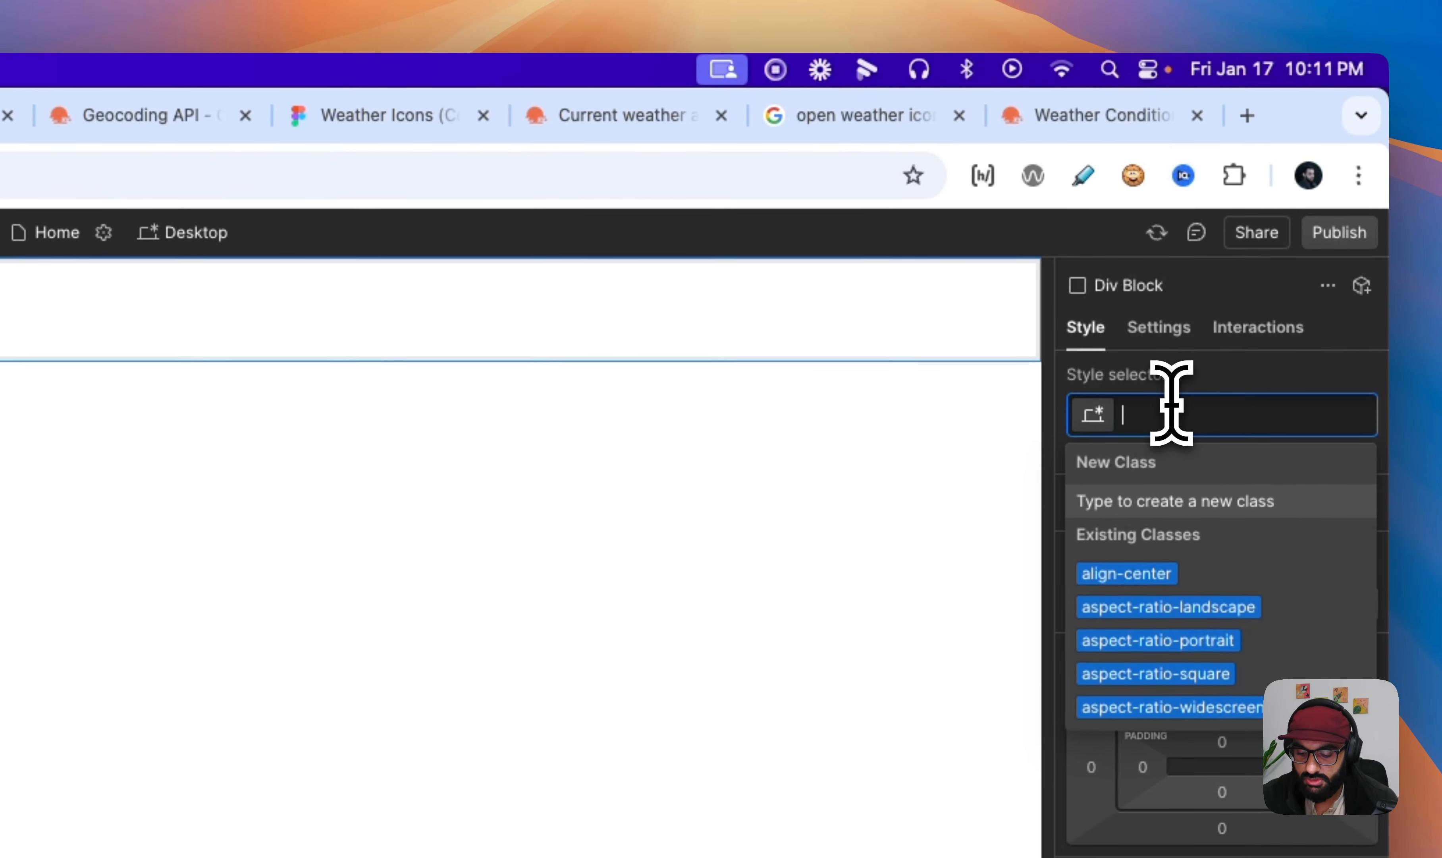
text(se)
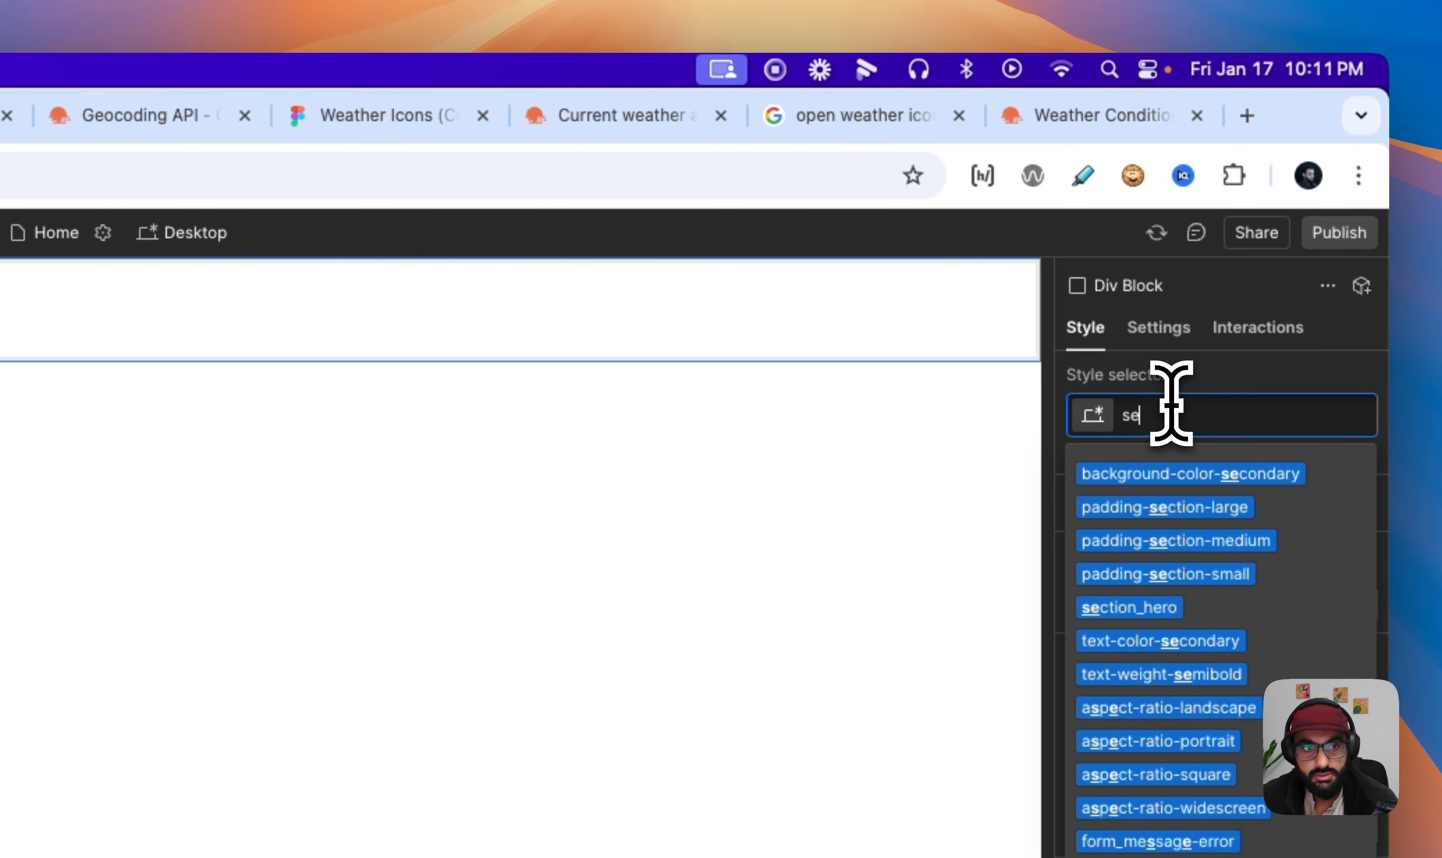
text(ction_)
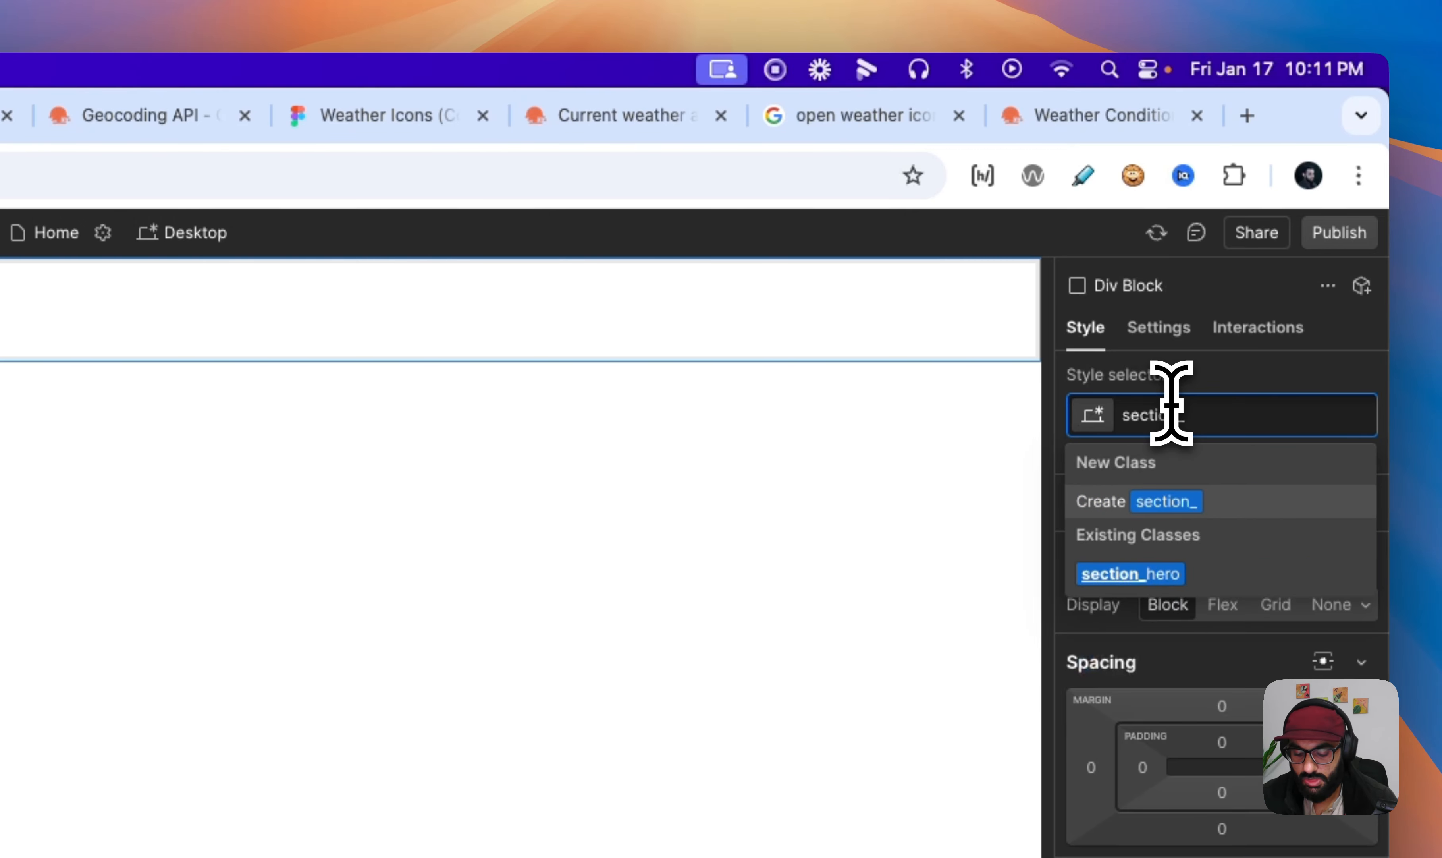
text(hero)
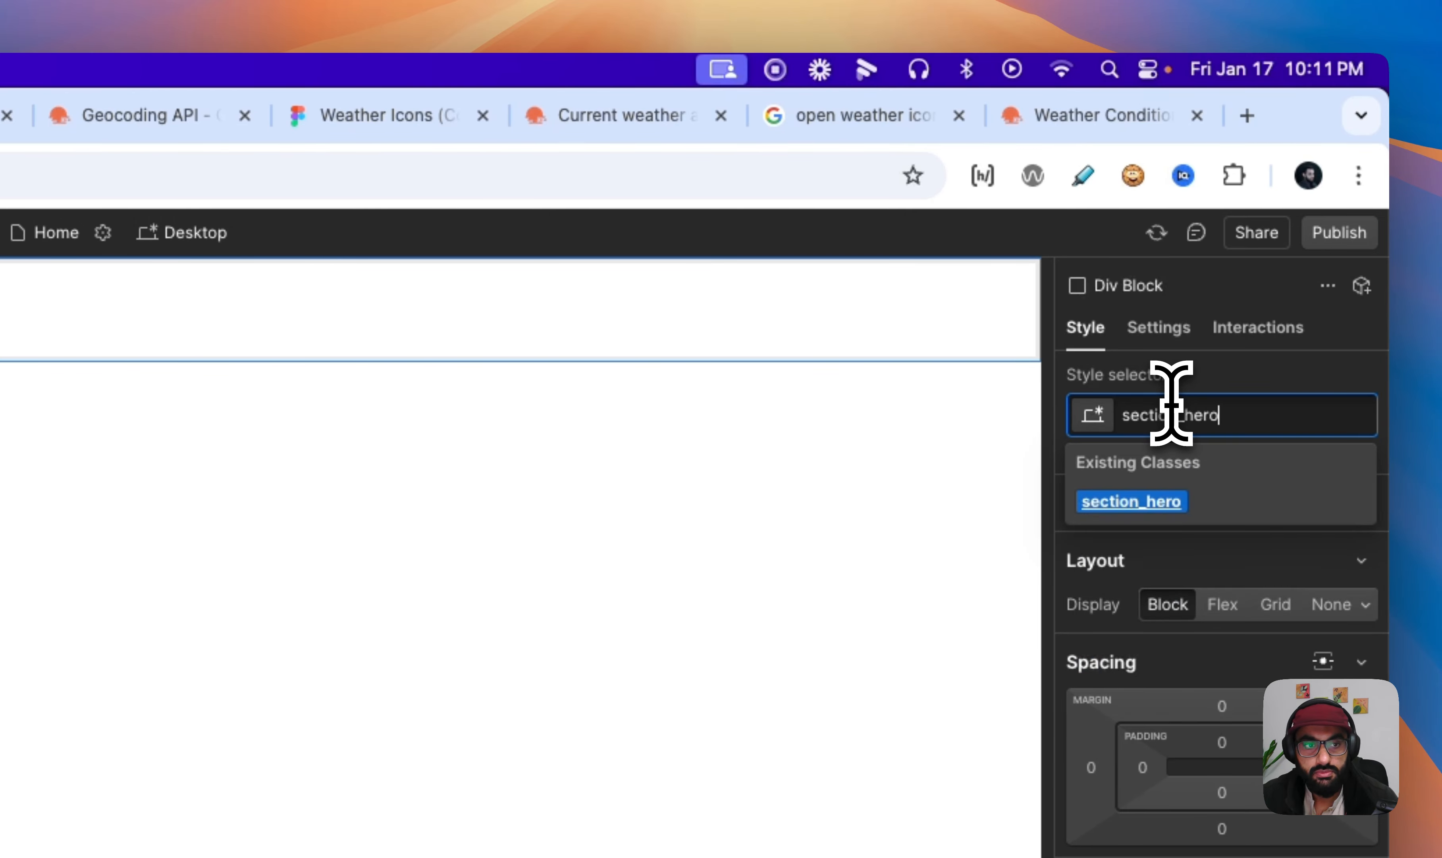
key(Return)
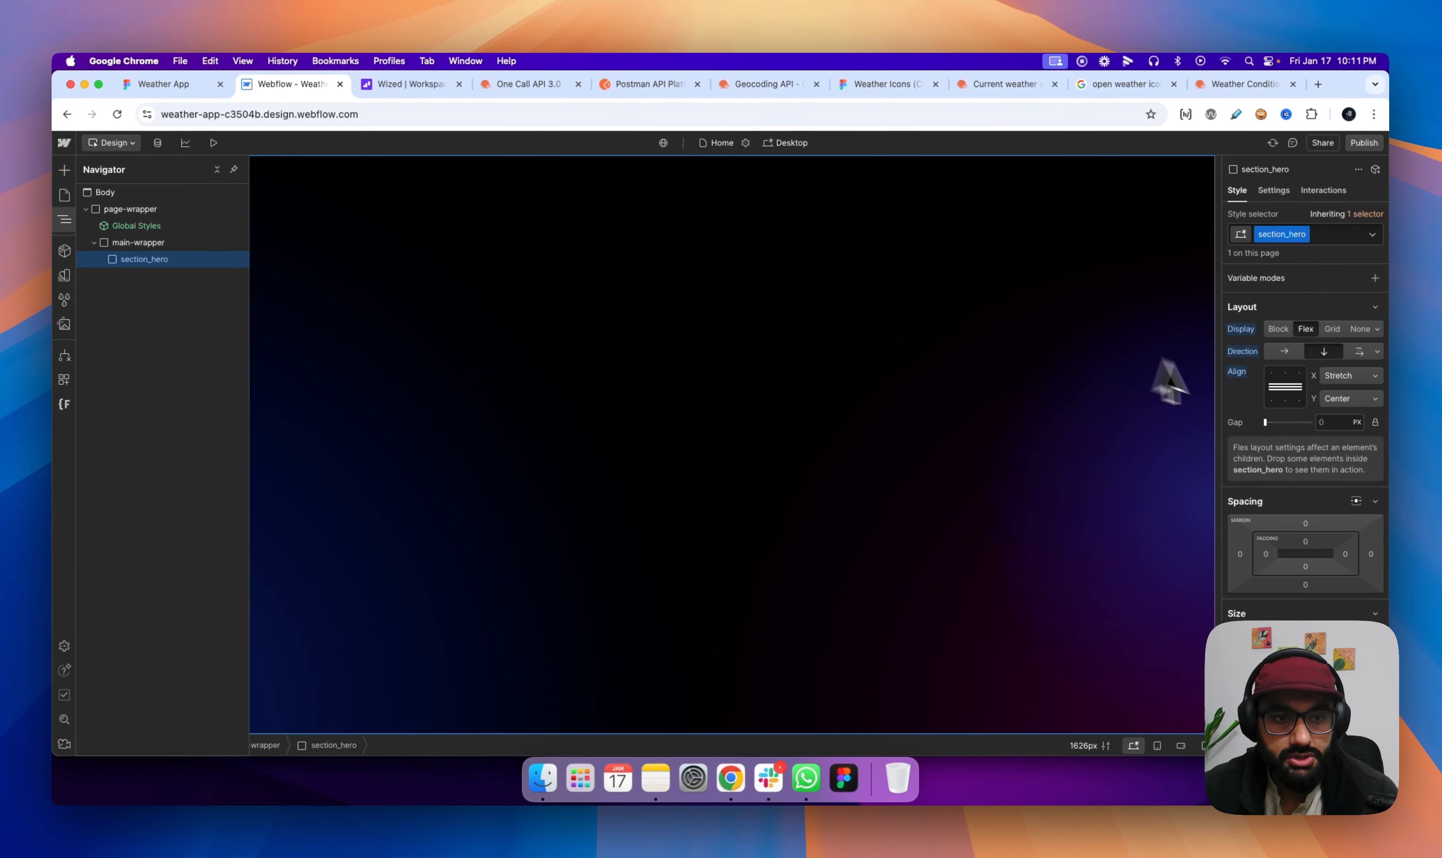
- Reset the background gradients, background color and text color of the section_hero class
scroll(1261, 483, down, 5)
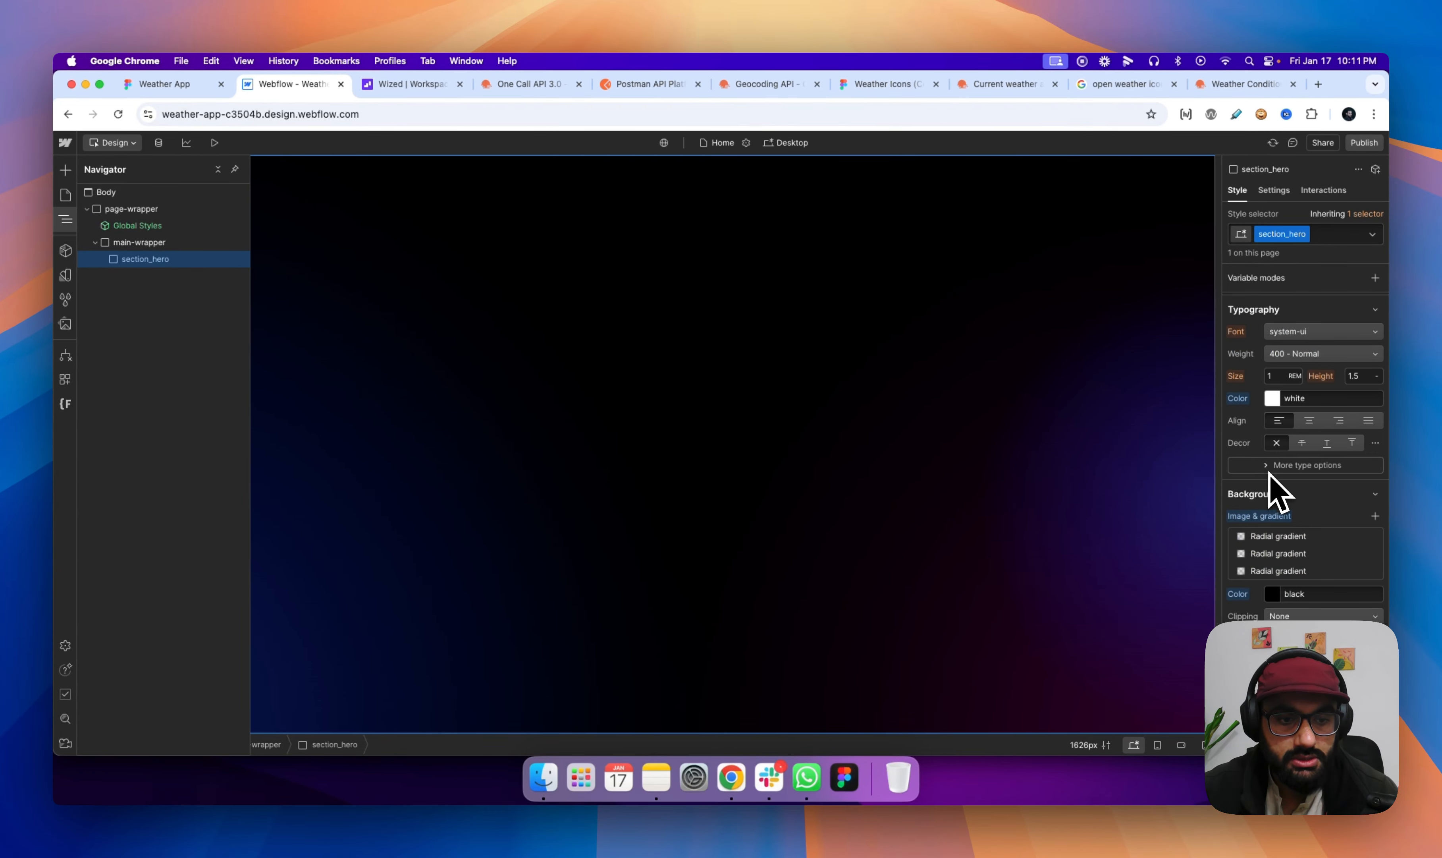
click(1276, 516)
click(1264, 536)
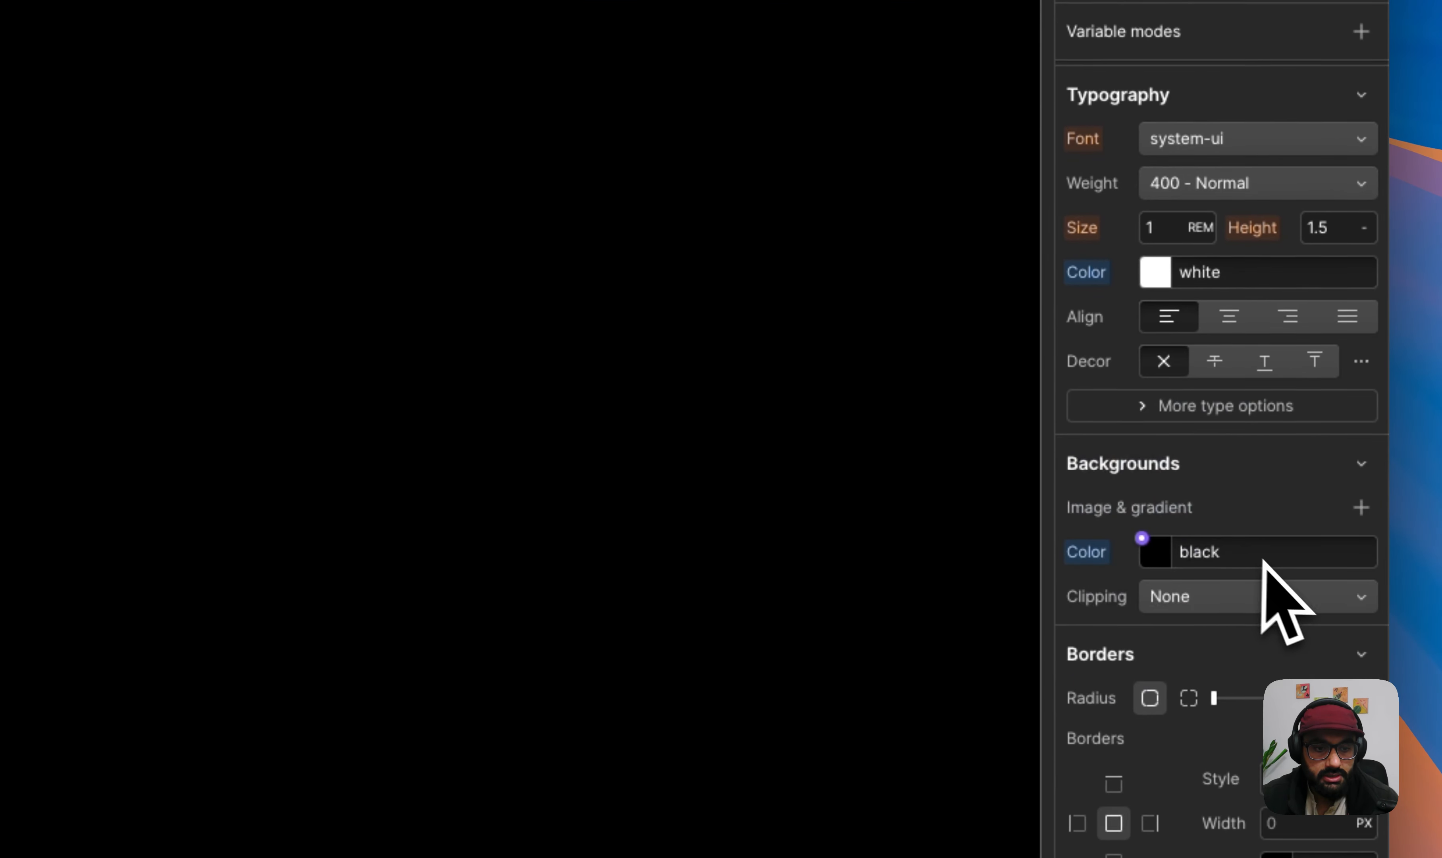
click(1088, 551)
click(1111, 595)
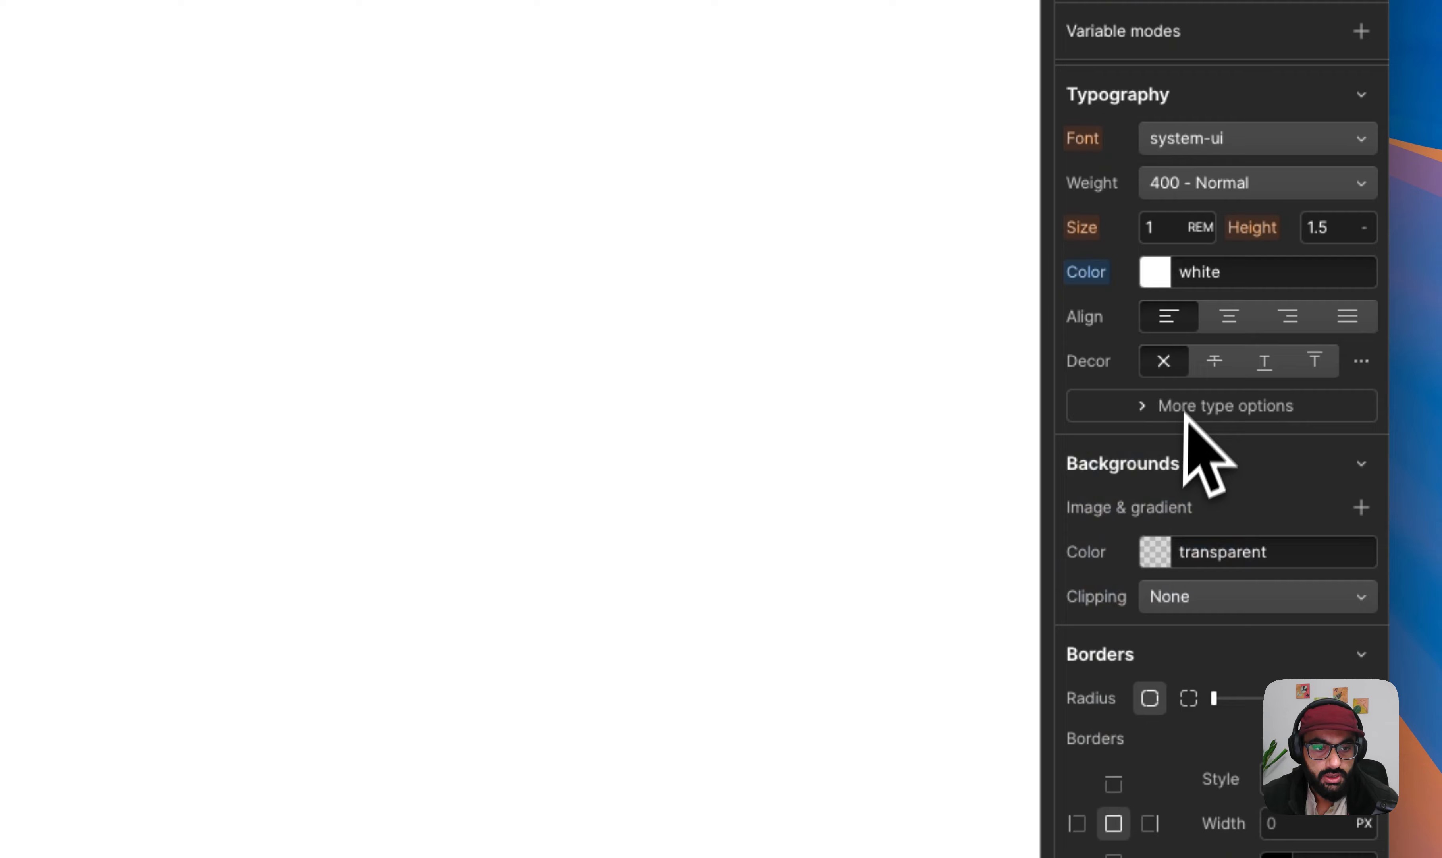
click(1108, 279)
click(1110, 314)
- Reset the position setting of section_hero and review its remaining layout and size styles
scroll(1197, 456, down, 6)
scroll(1194, 469, up, 12)
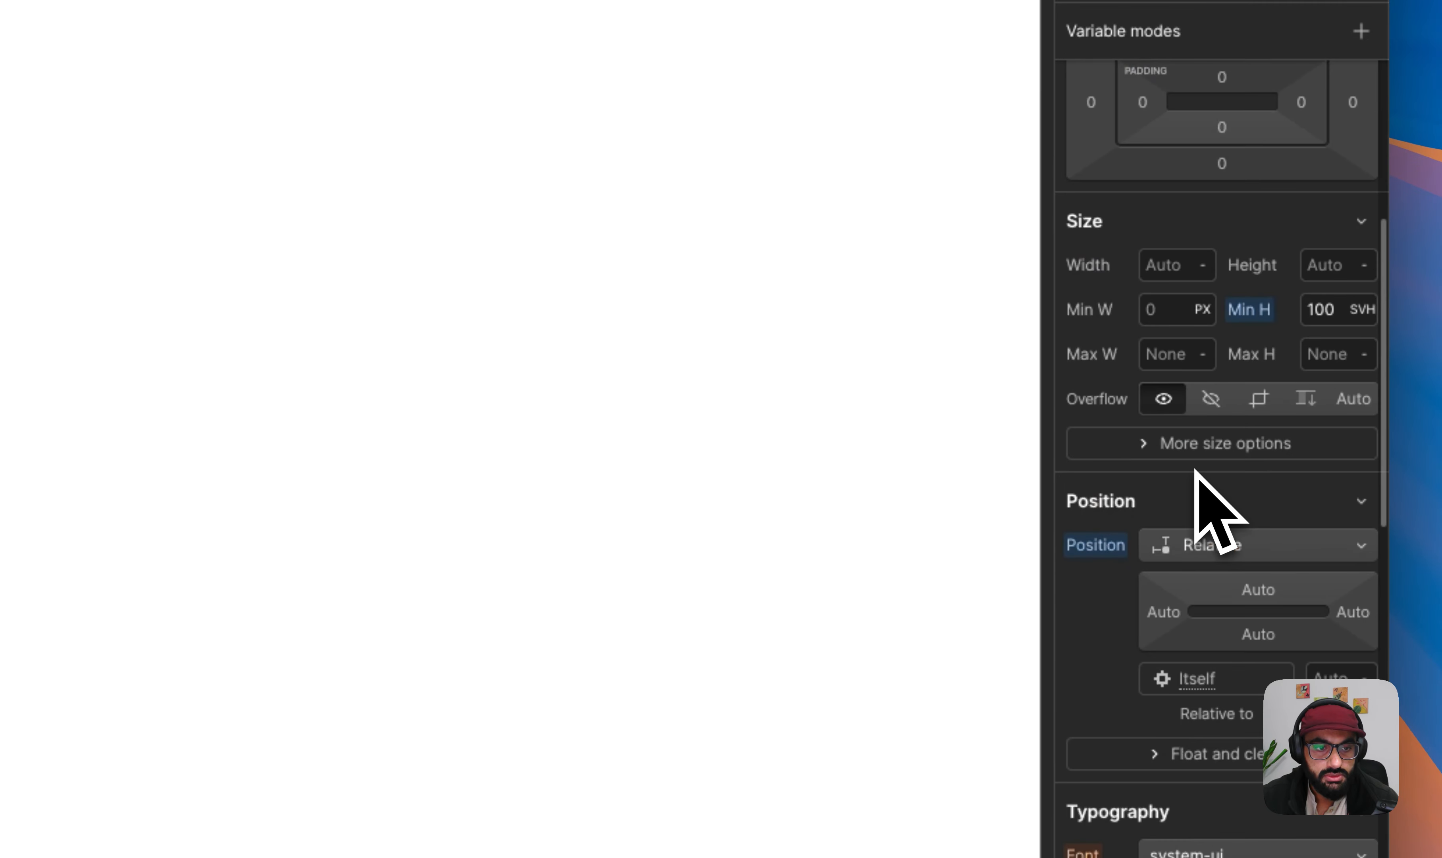
scroll(1196, 477, up, 8)
scroll(1198, 515, down, 8)
click(1100, 565)
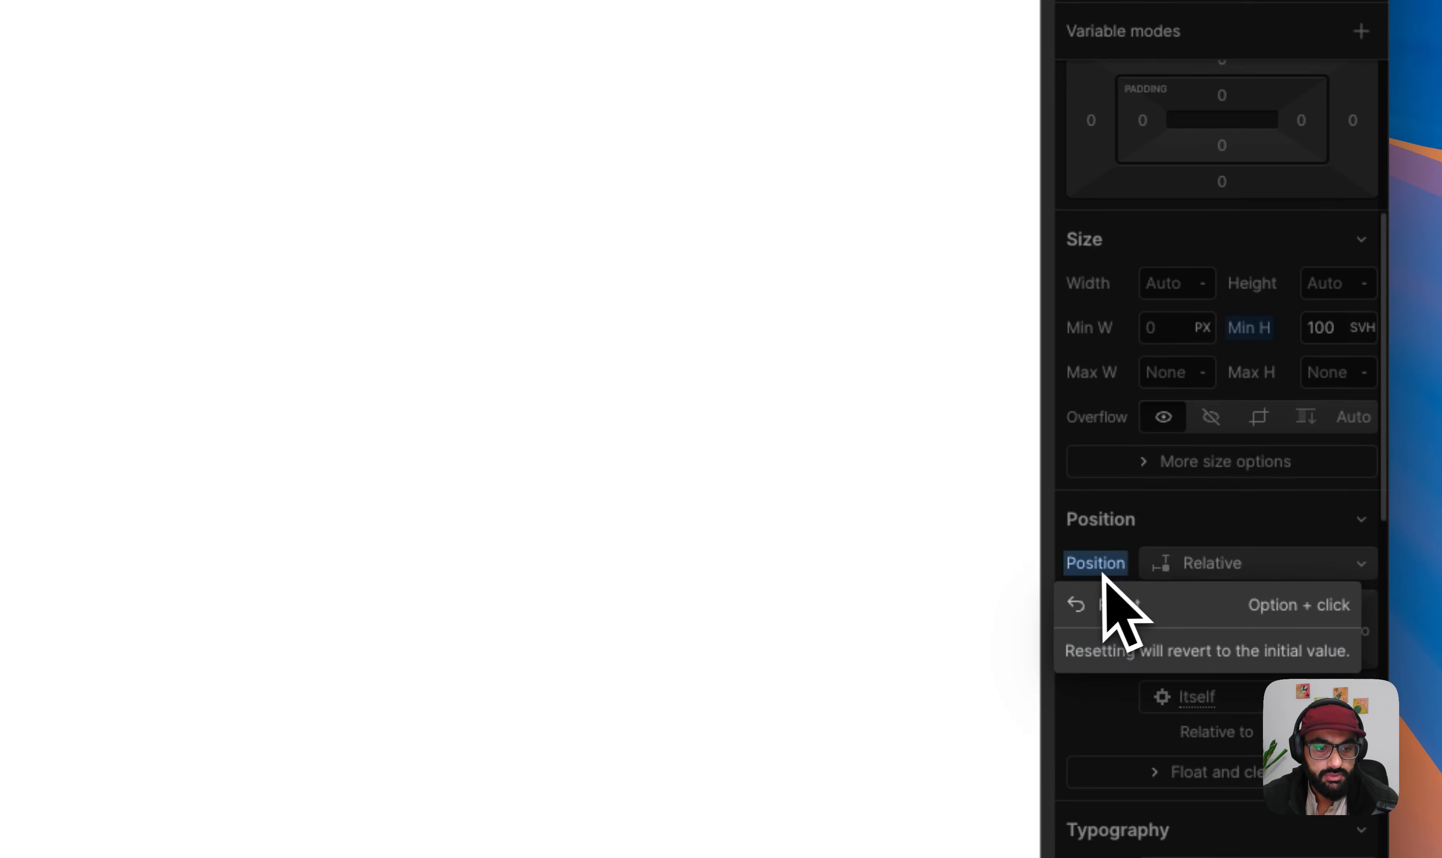
click(1108, 603)
scroll(1300, 509, up, 8)
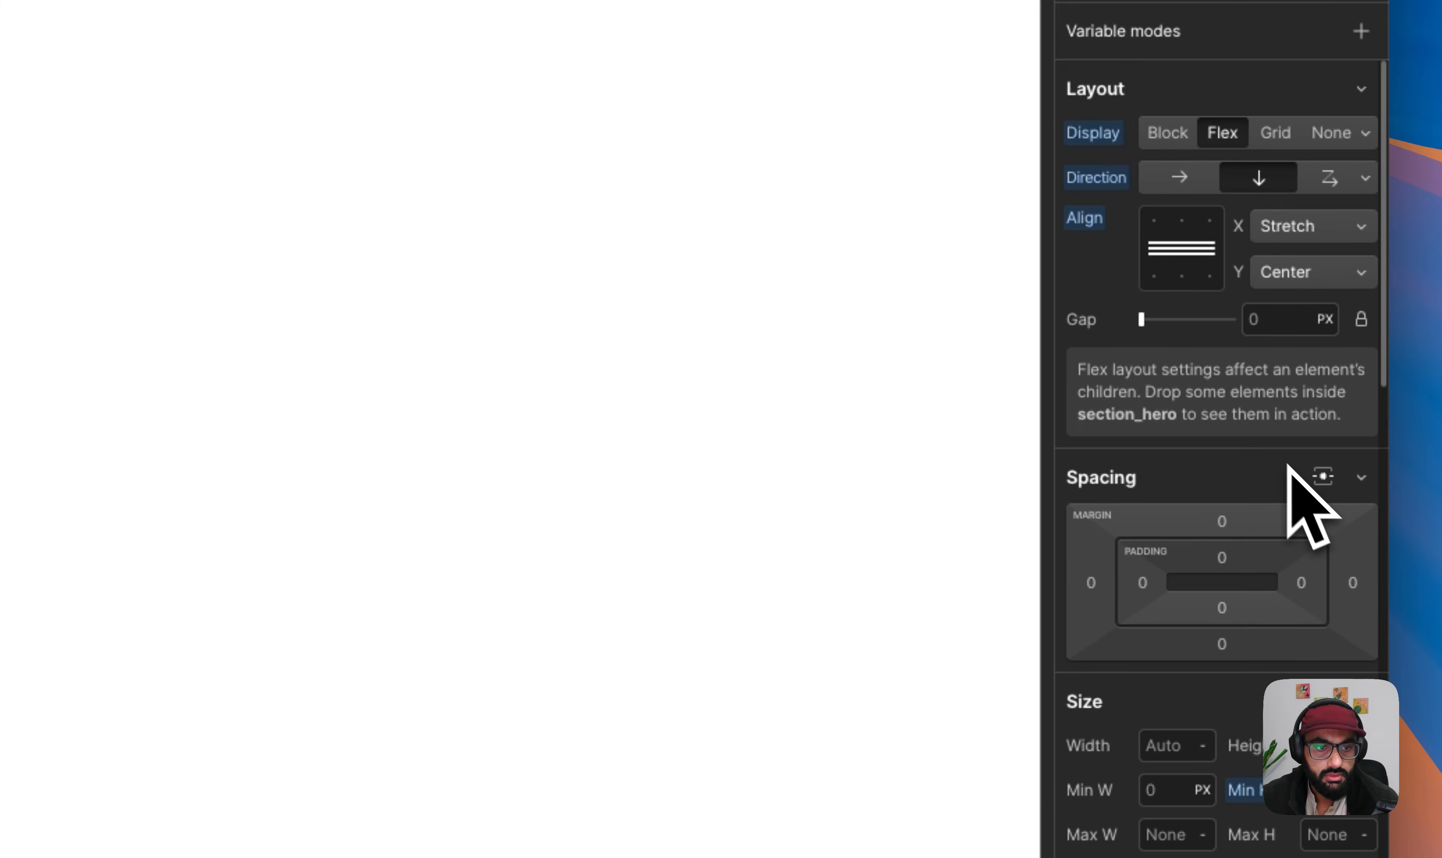
scroll(1212, 404, down, 3)
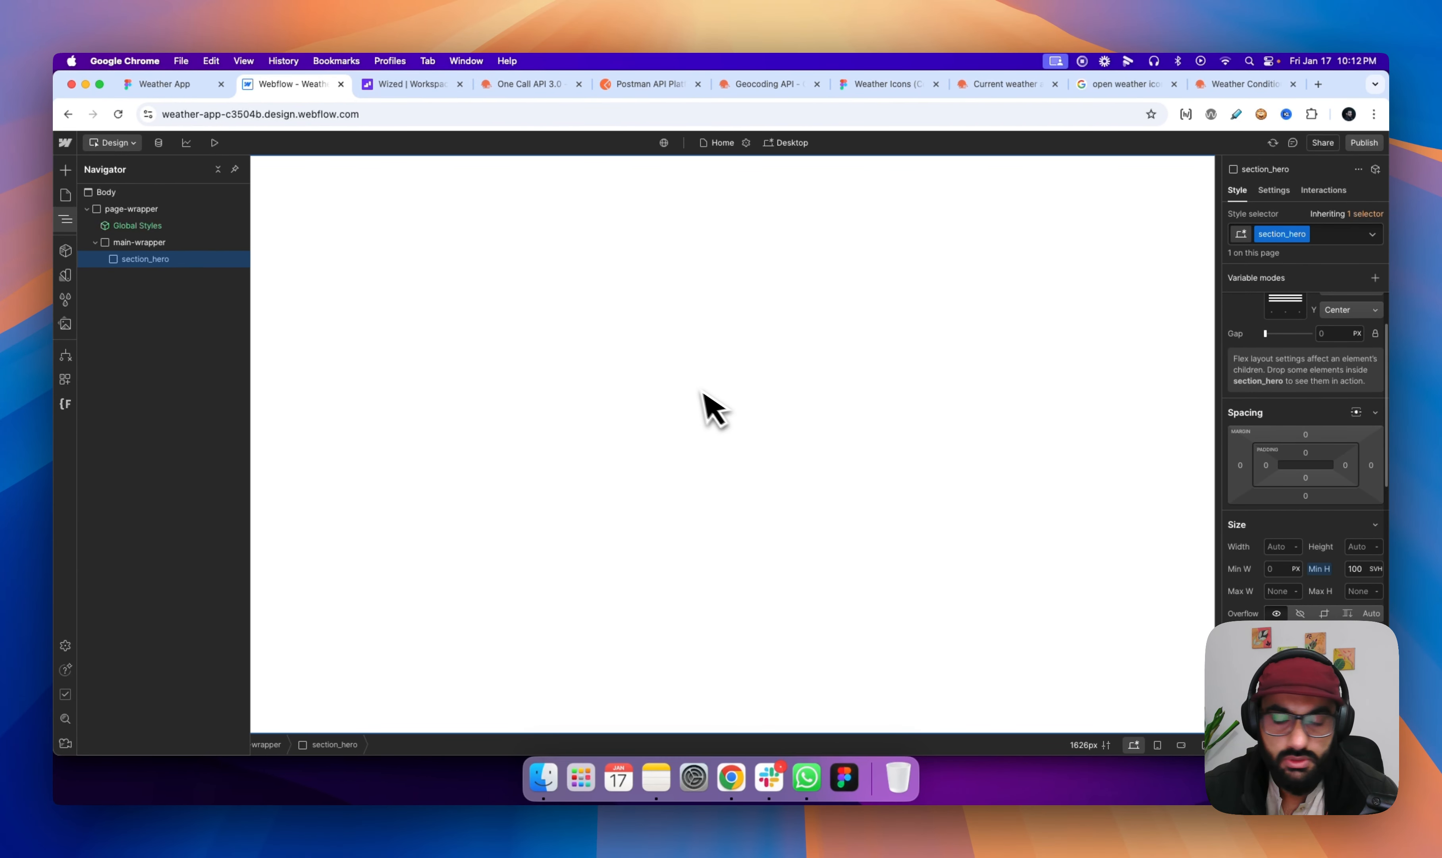
- Add a Div Block inside section_hero and apply the existing padding-global class to it
key(super+e)
text(div)
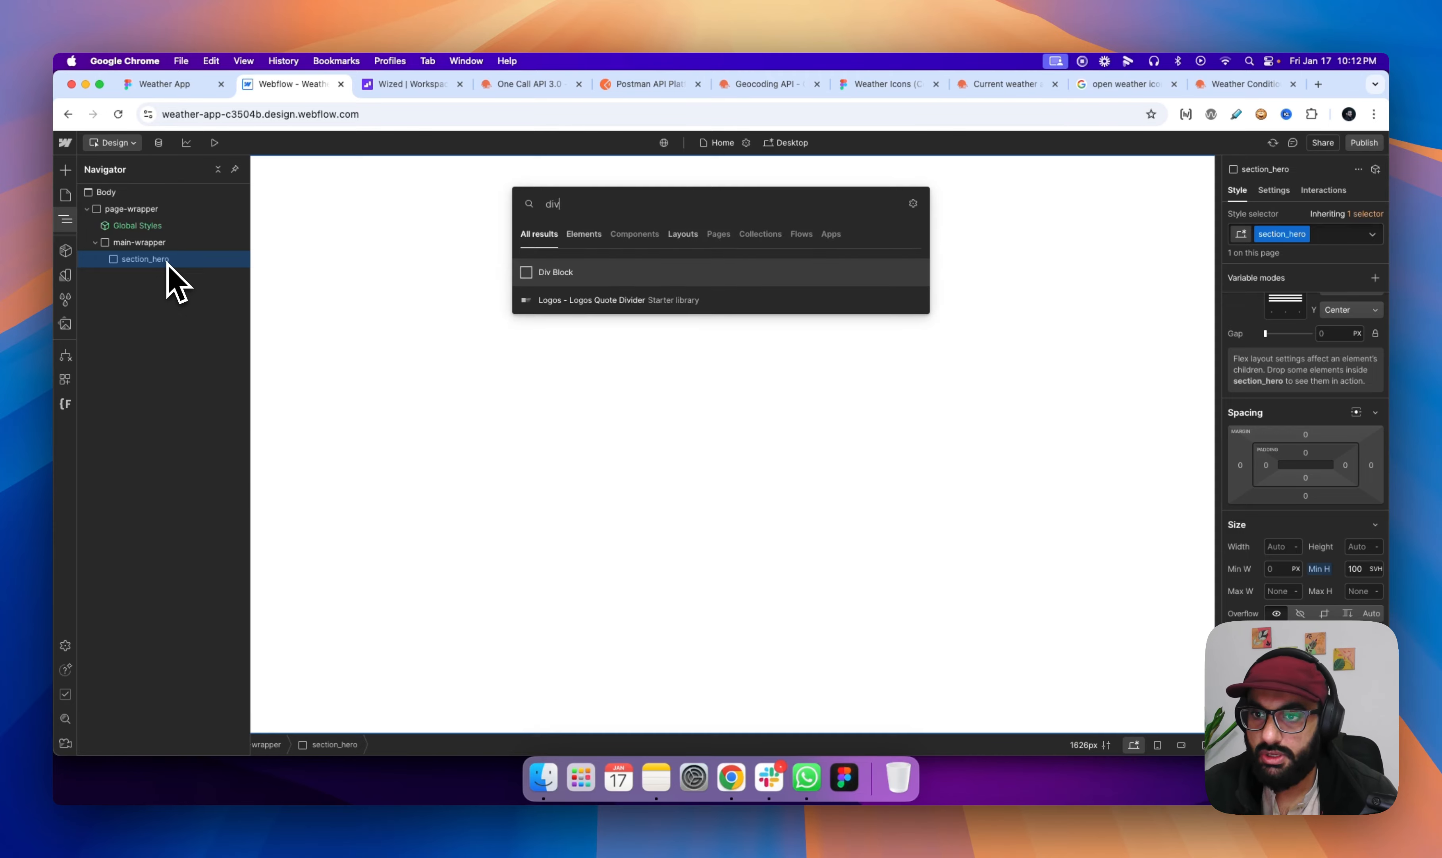
key(Return)
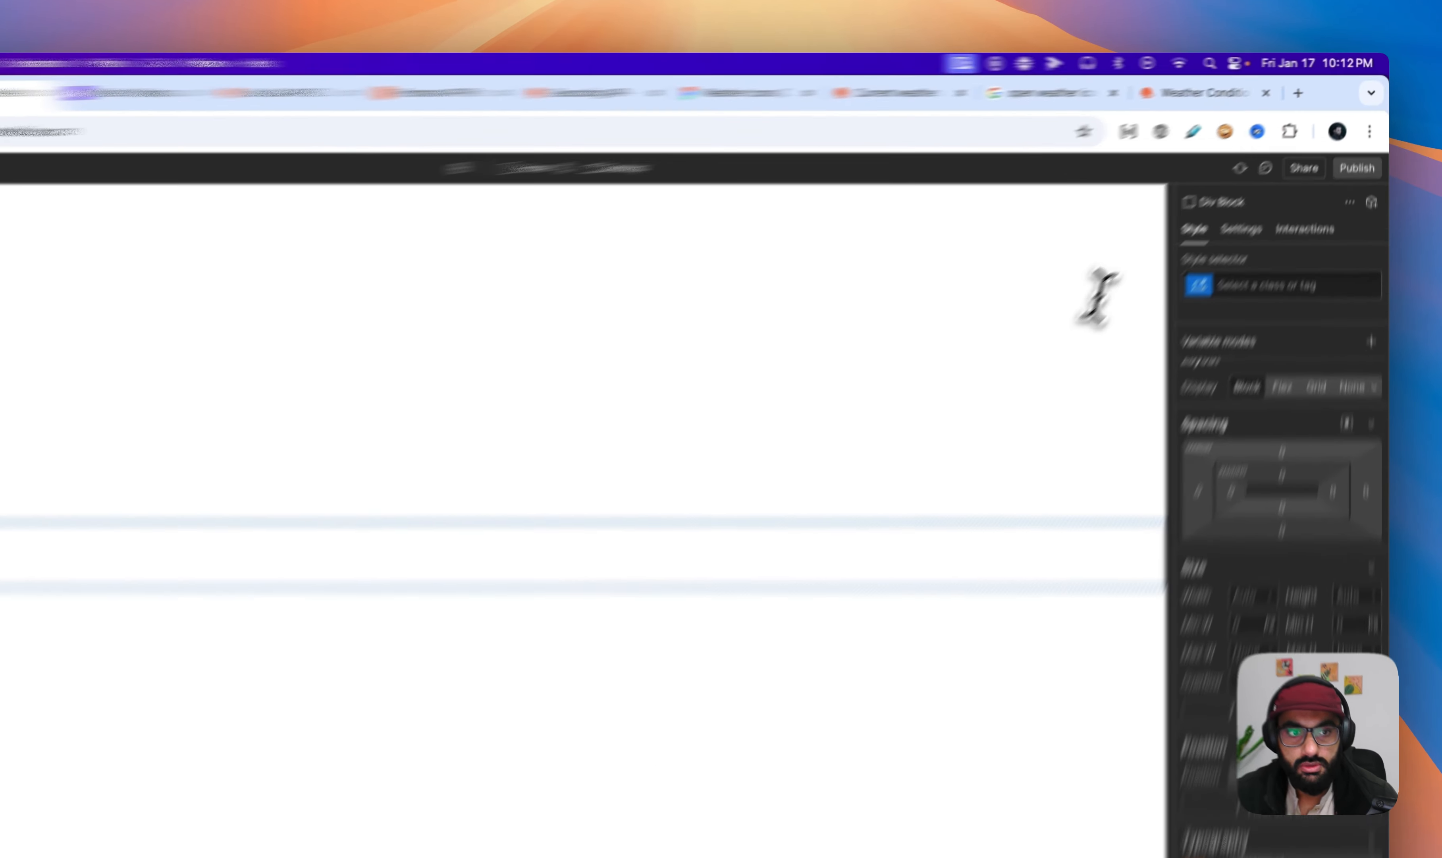
click(1267, 285)
text(padding)
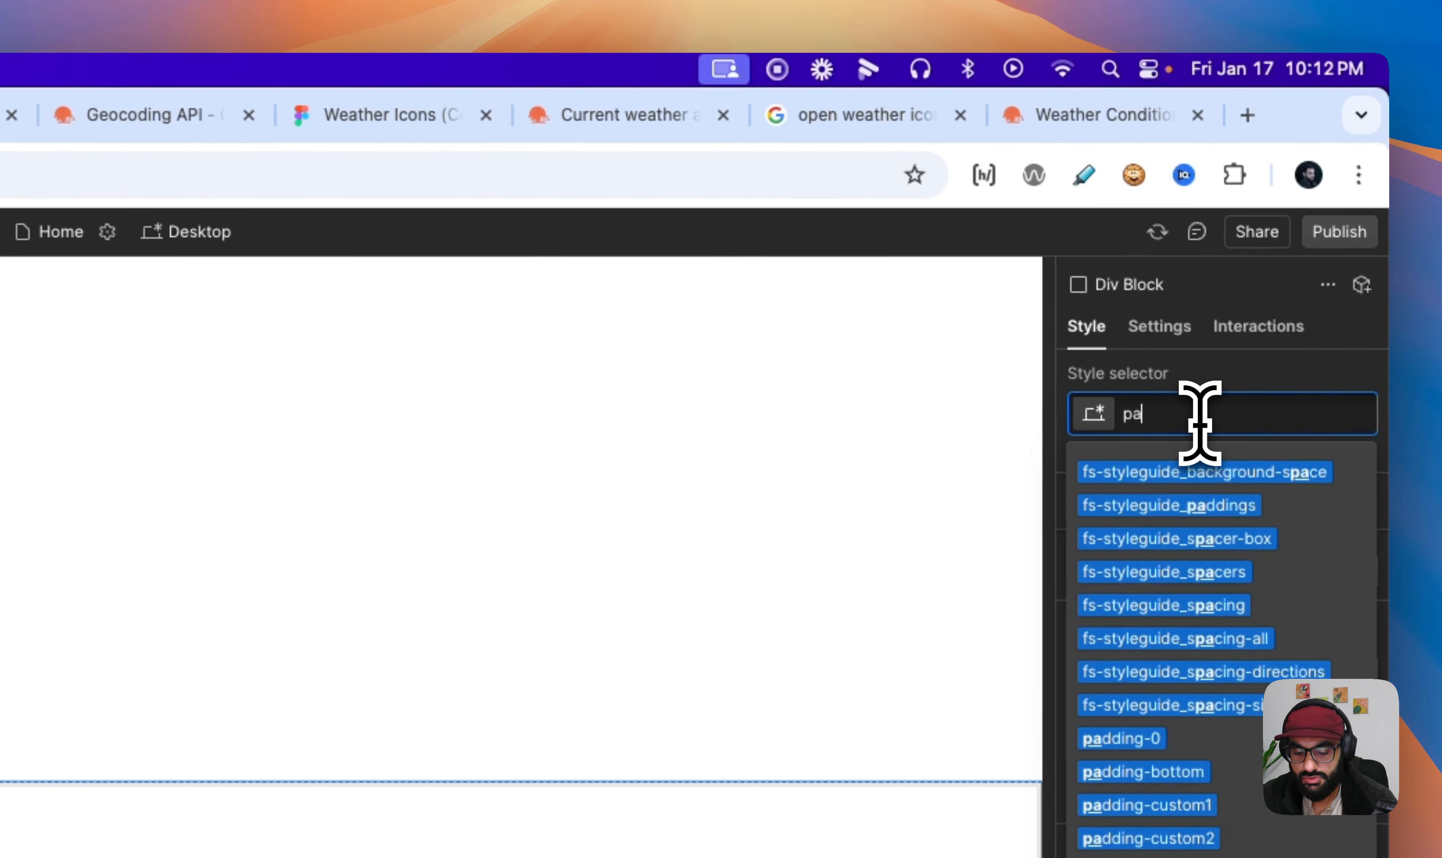
text(-glo)
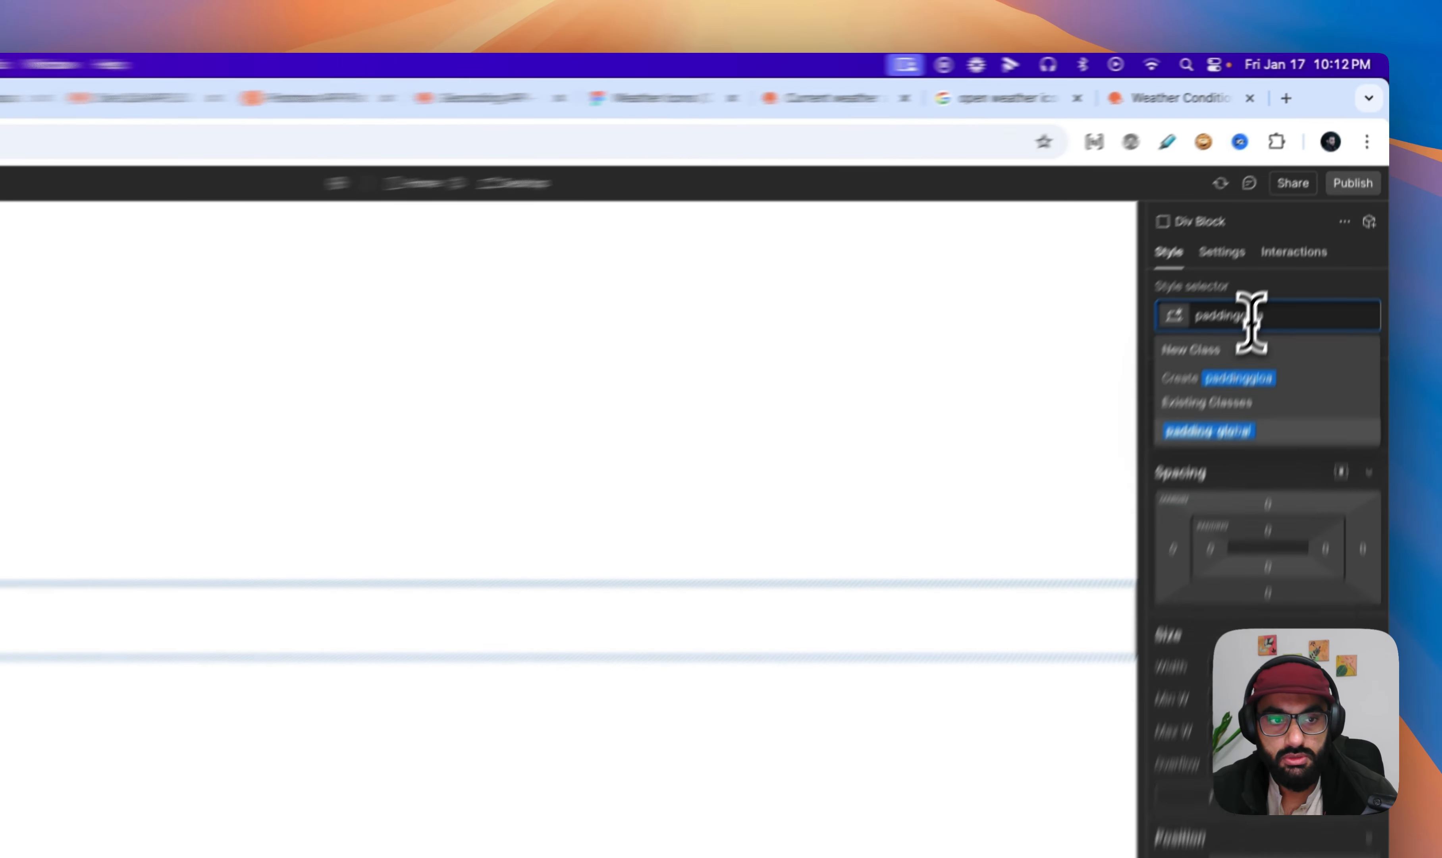
key(Return)
- Add a Div Block inside padding-global and apply the existing container-large class to it
key(super+e)
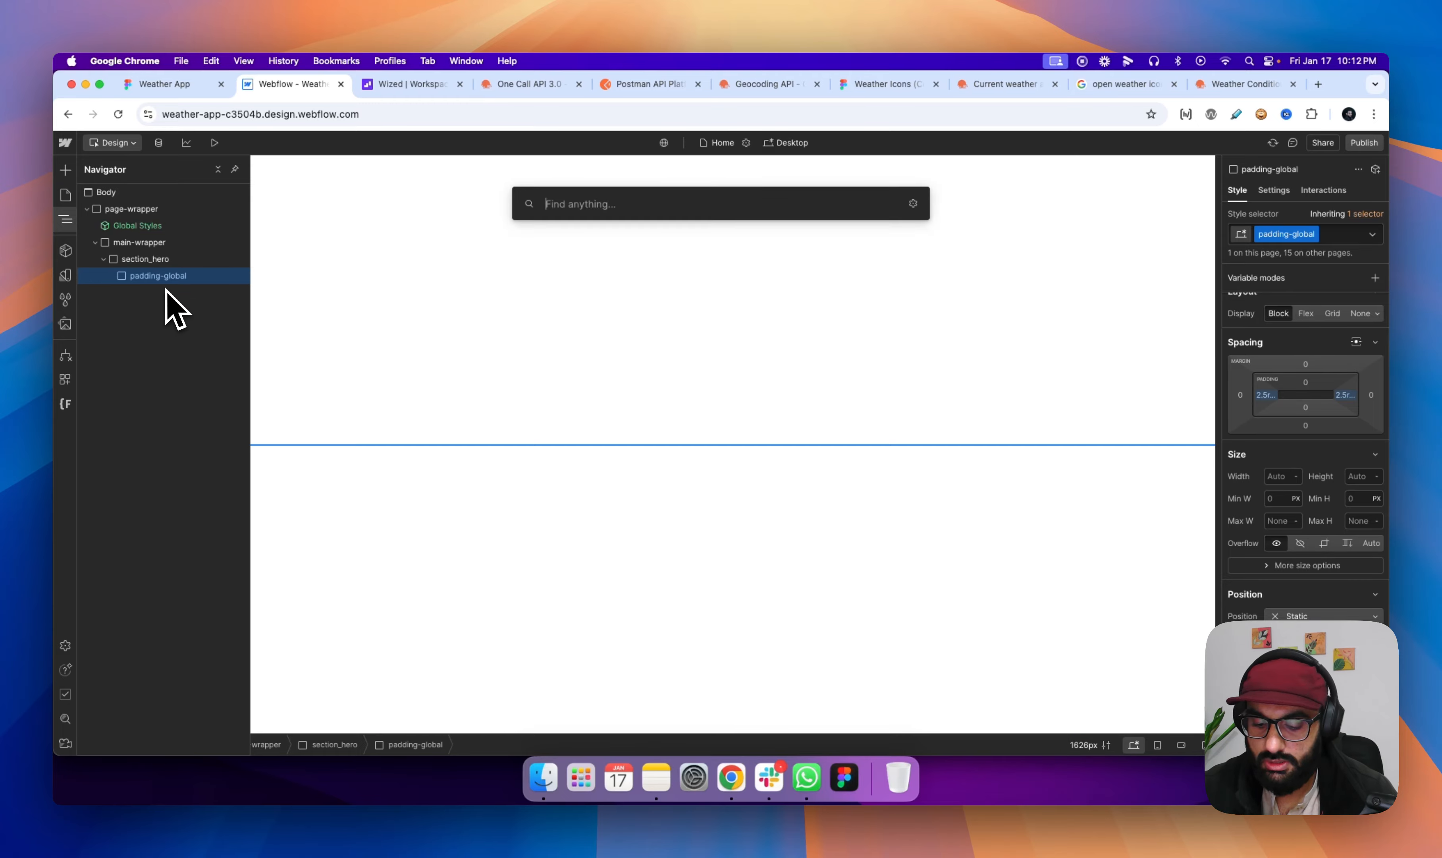
text(div)
key(Return)
click(1285, 233)
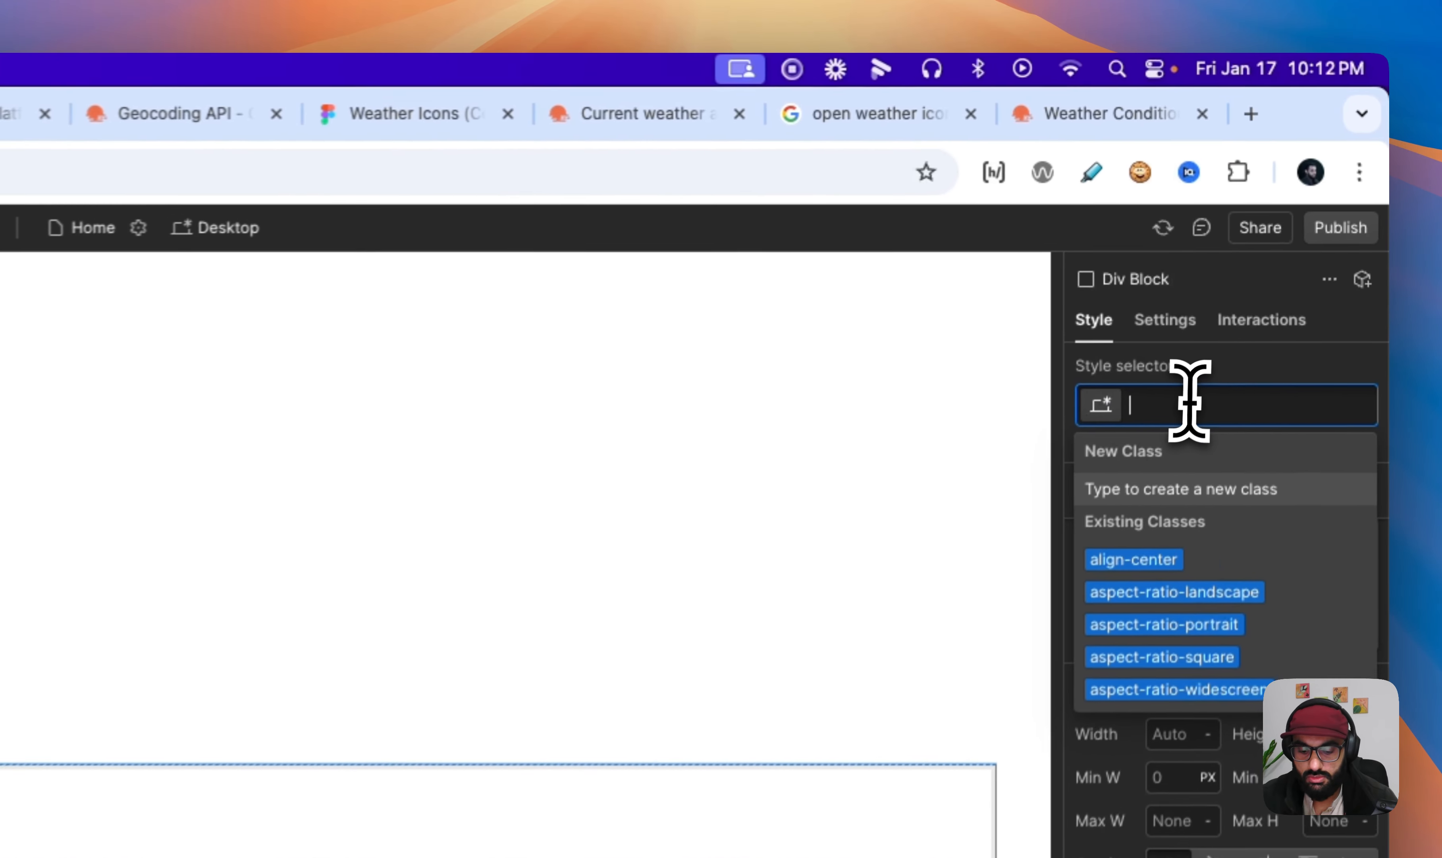
text(contain)
text(er-l)
key(Return)
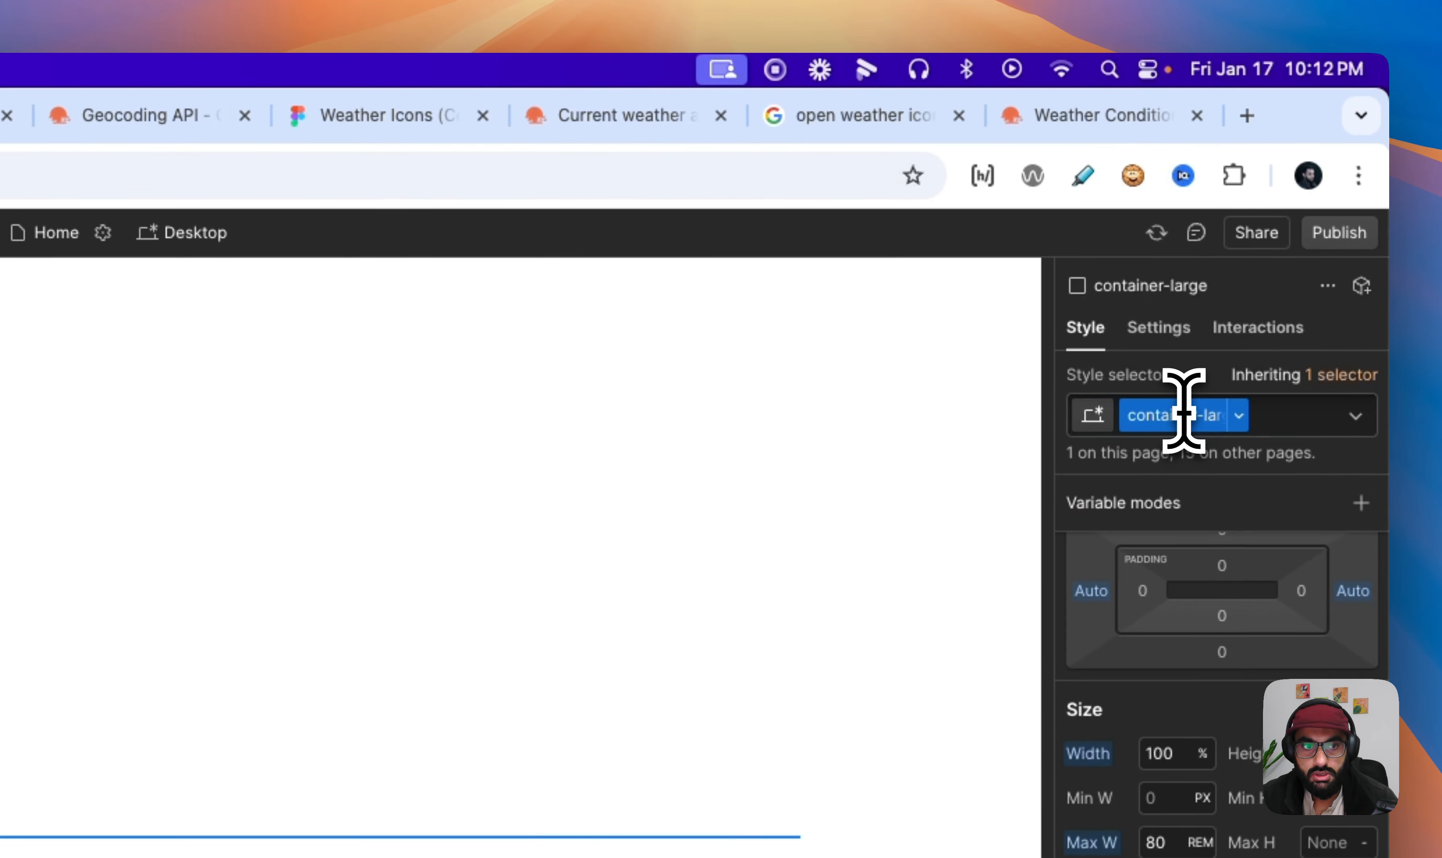
- Add a Div Block inside container-large and apply the existing padding-section-large class to it
key(super+e)
text(div)
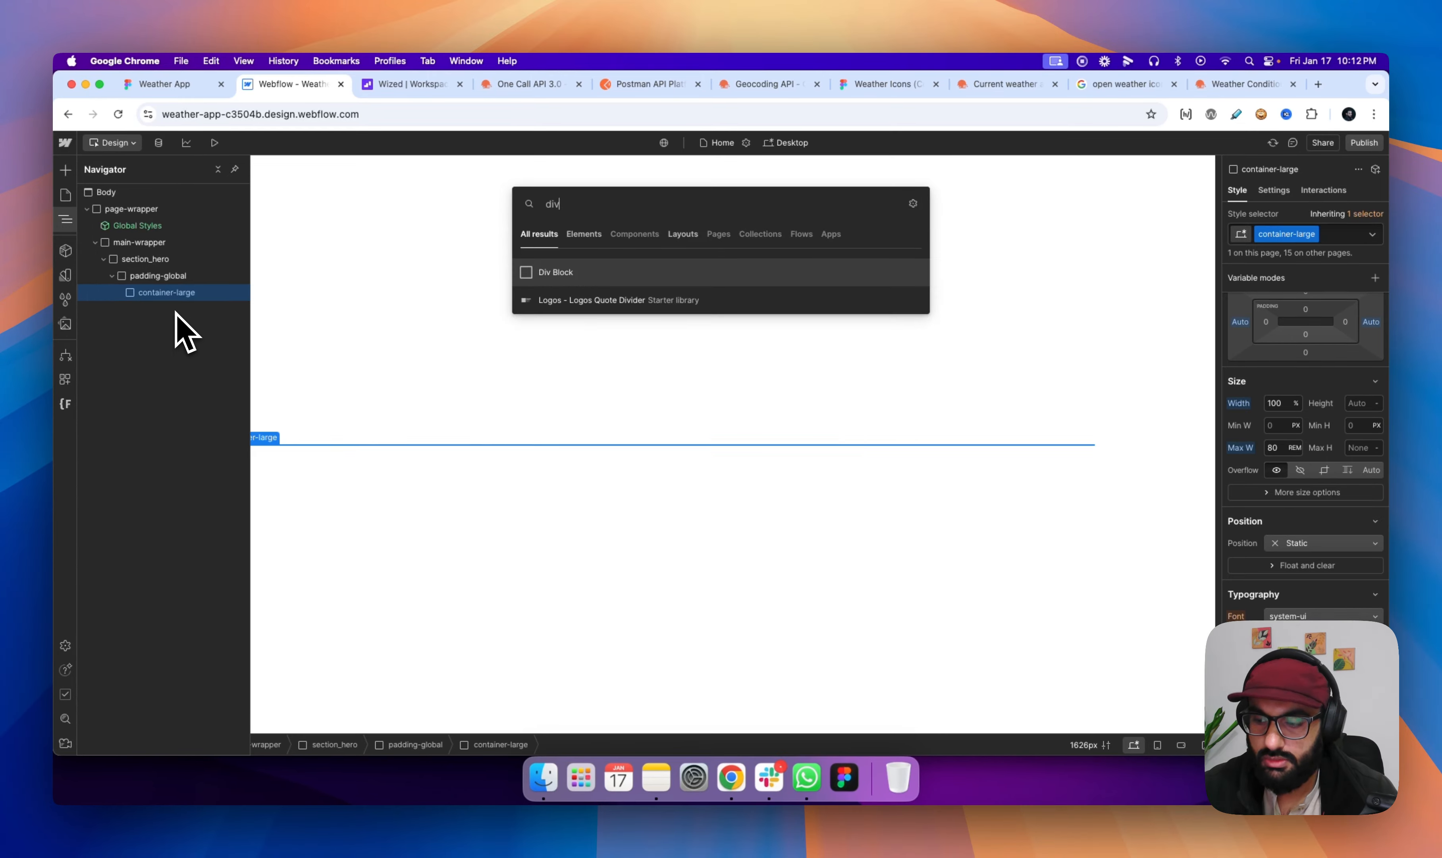
key(Return)
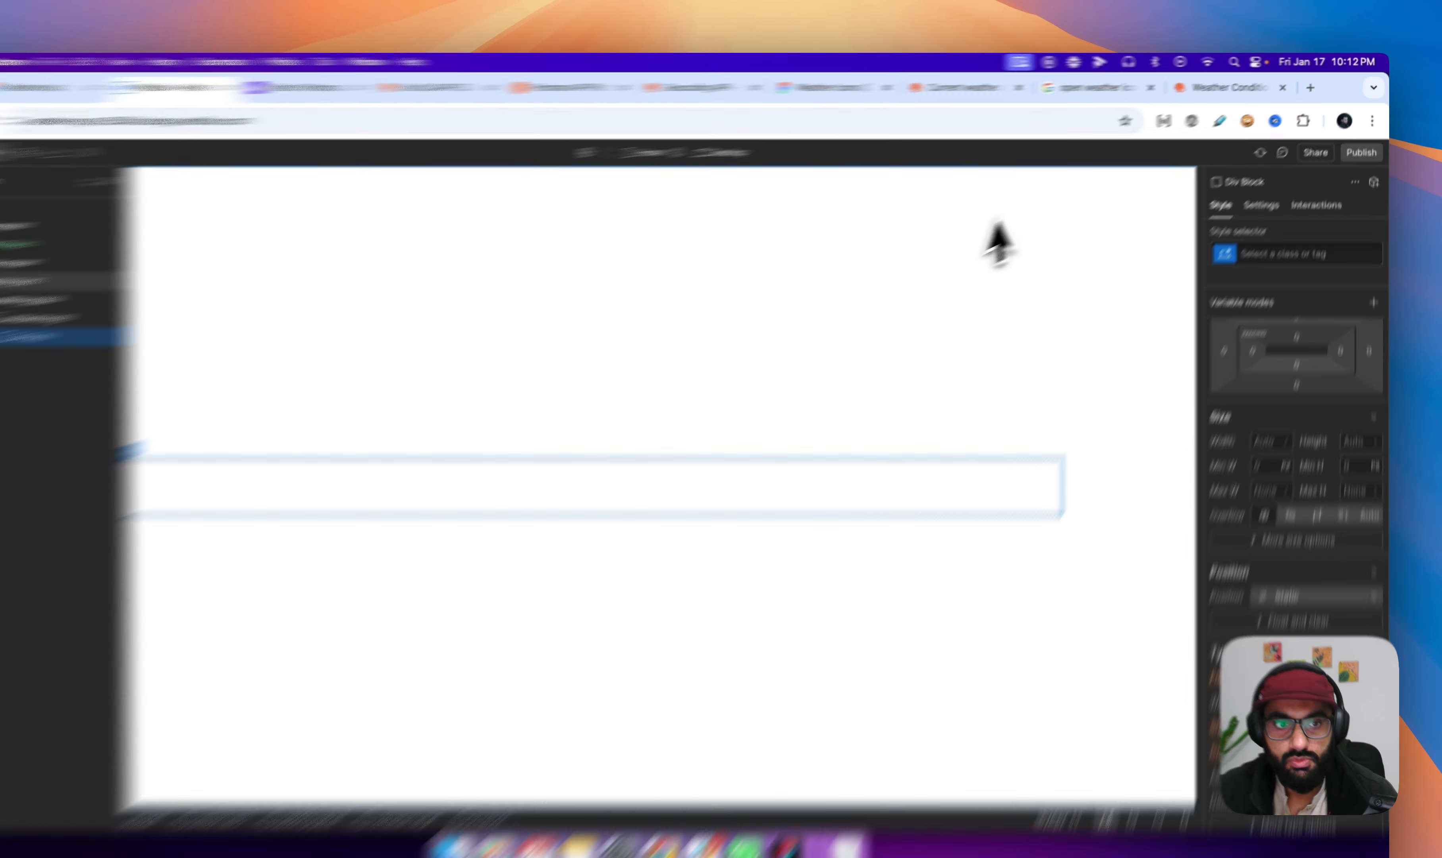
click(1250, 253)
text(paddinge)
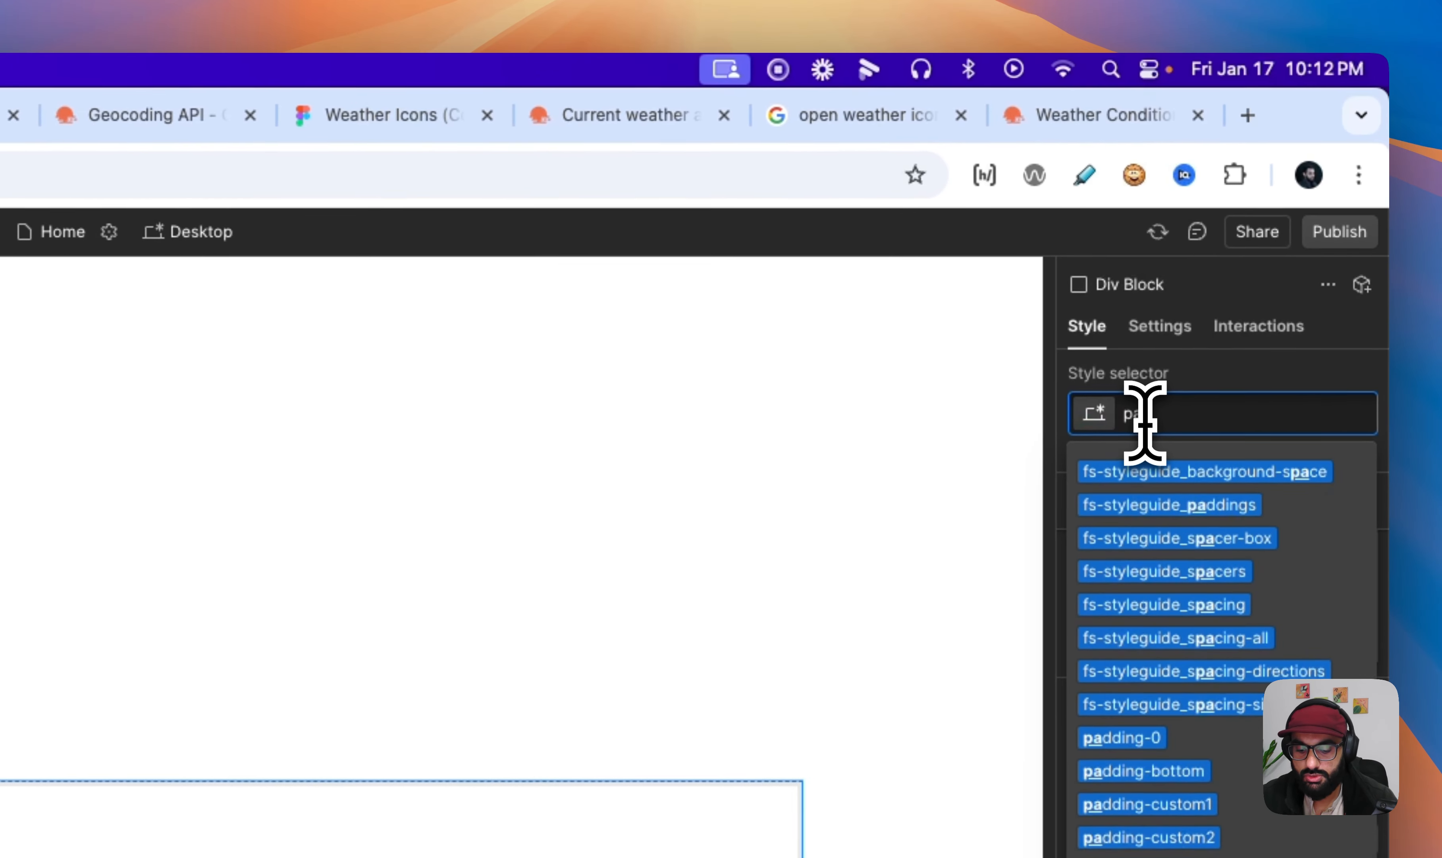
text(sectiolar)
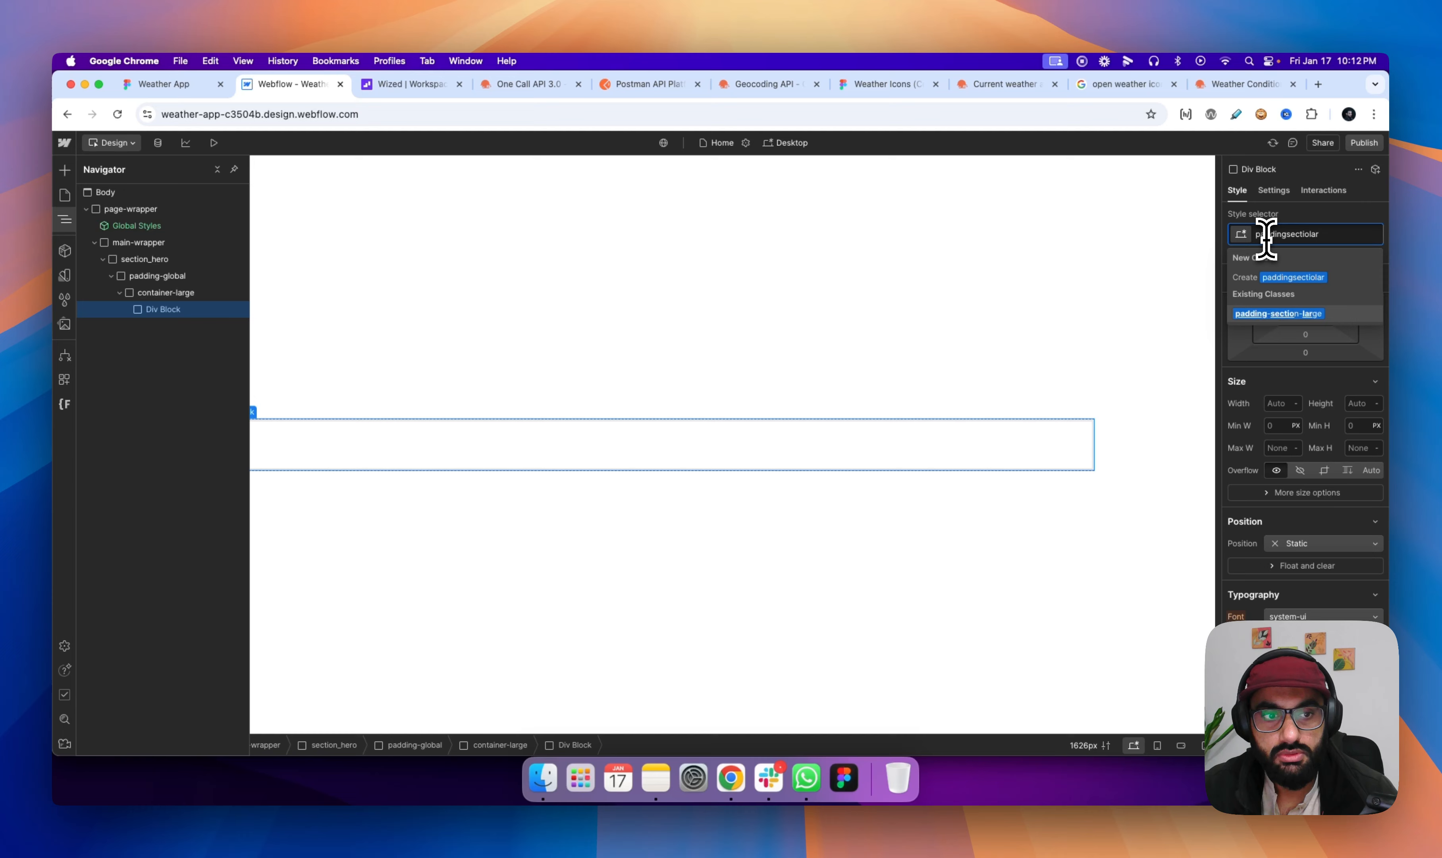
key(Return)
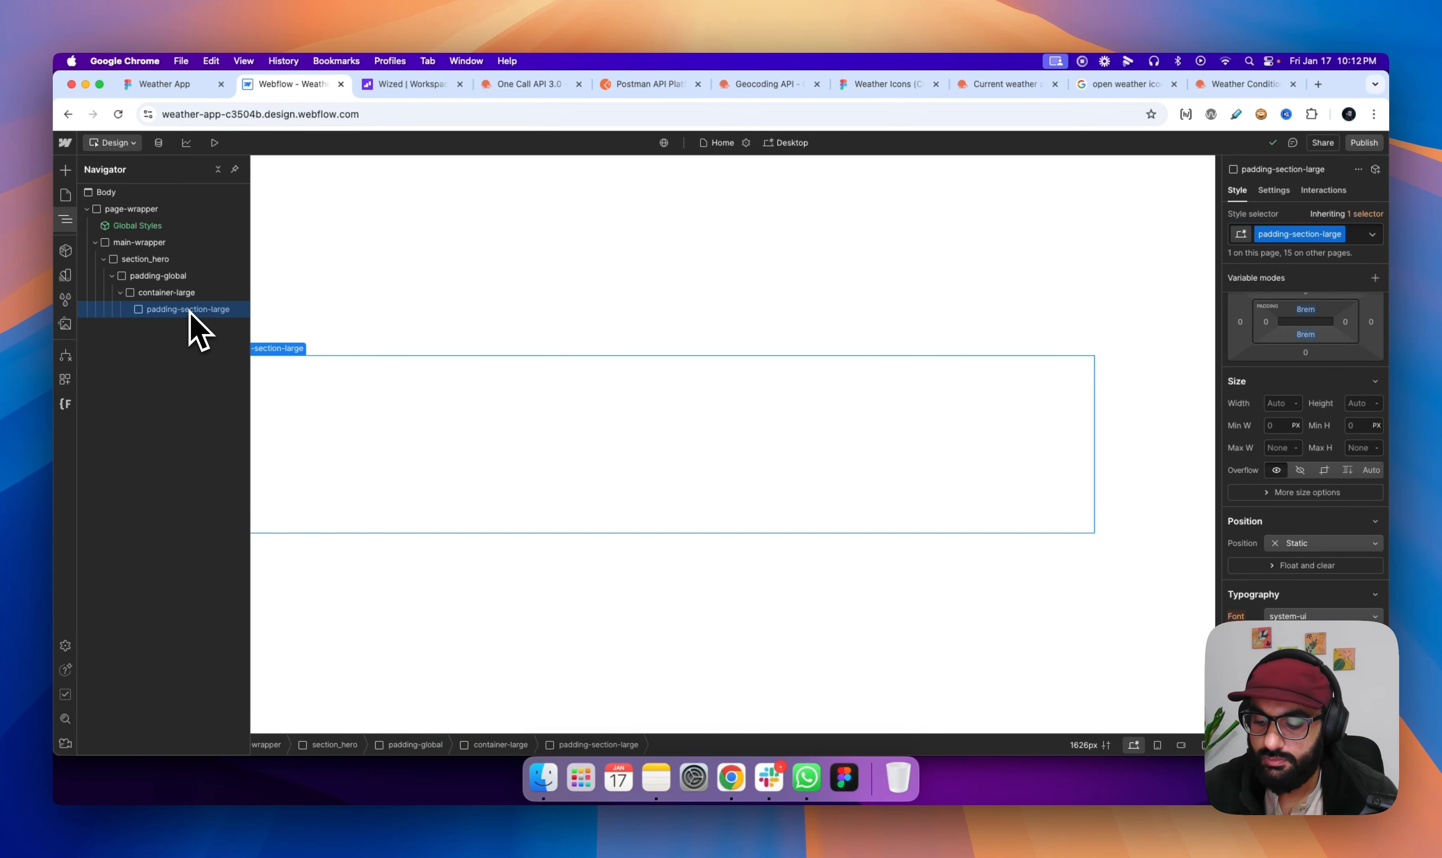
- Add a Div Block inside padding-section-large and give it the class hero_layout
key(super+e)
key(Return)
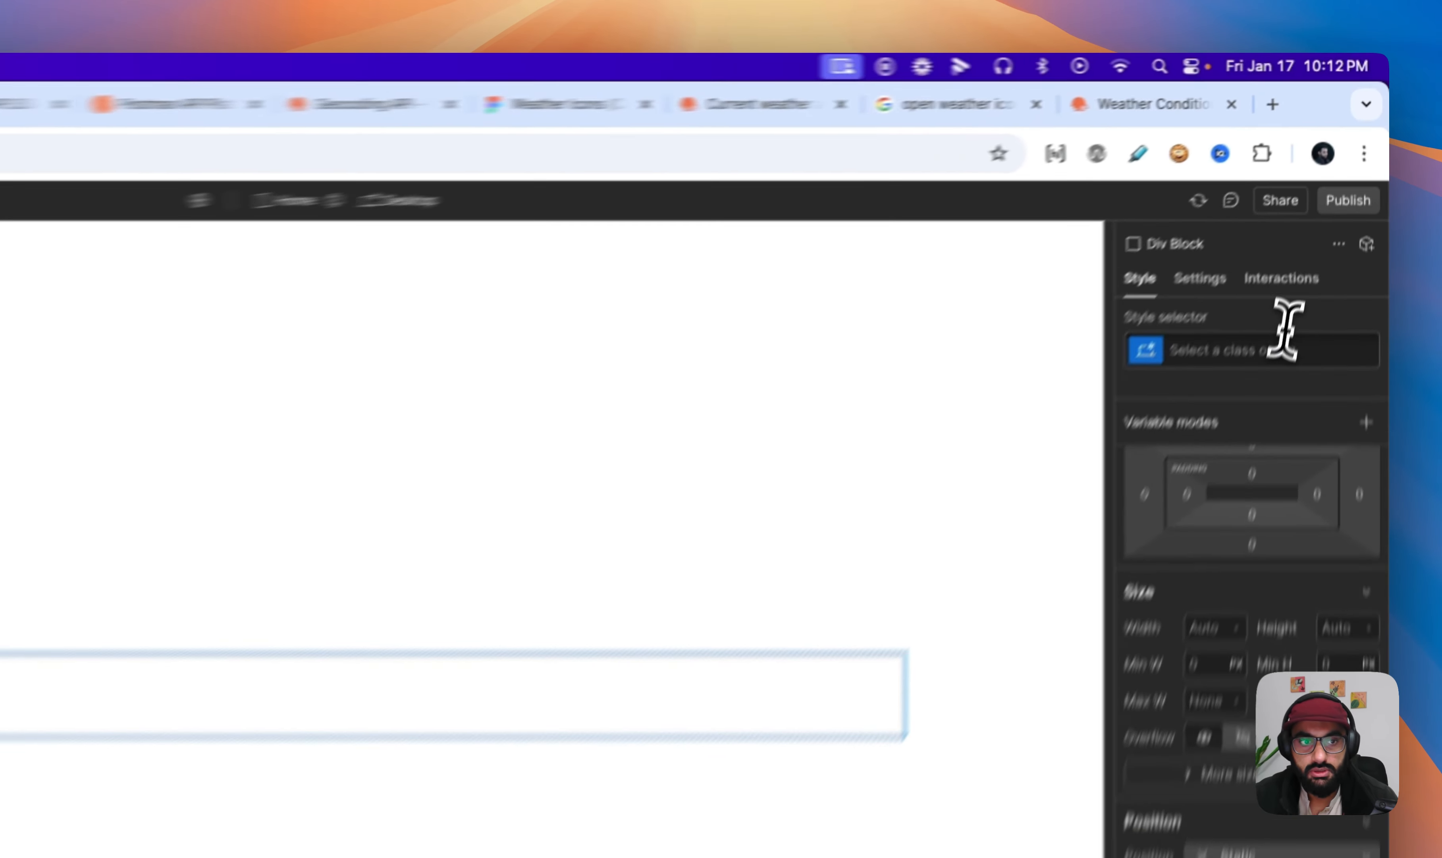
click(1283, 349)
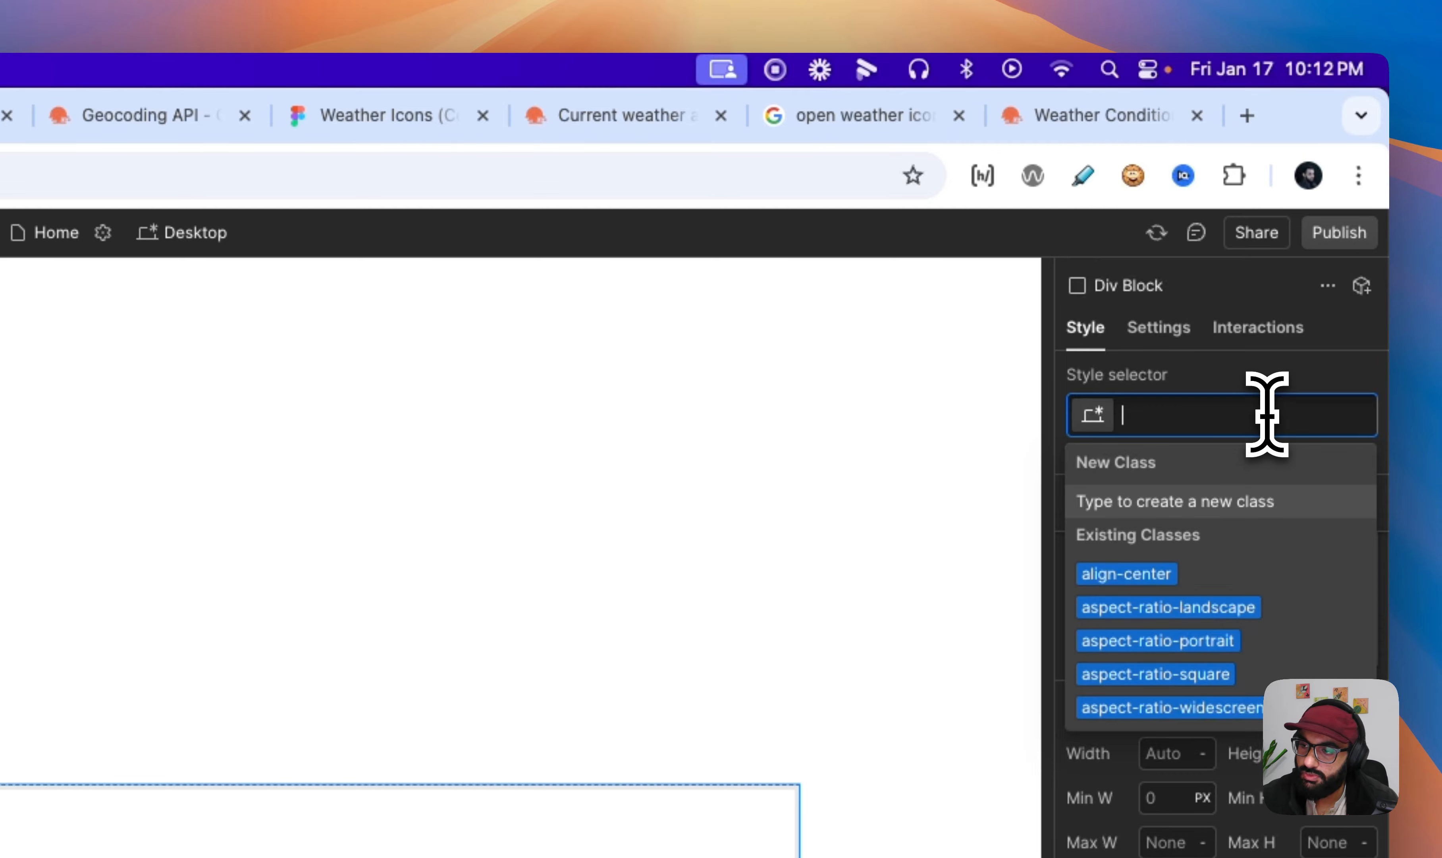
text(hero_la)
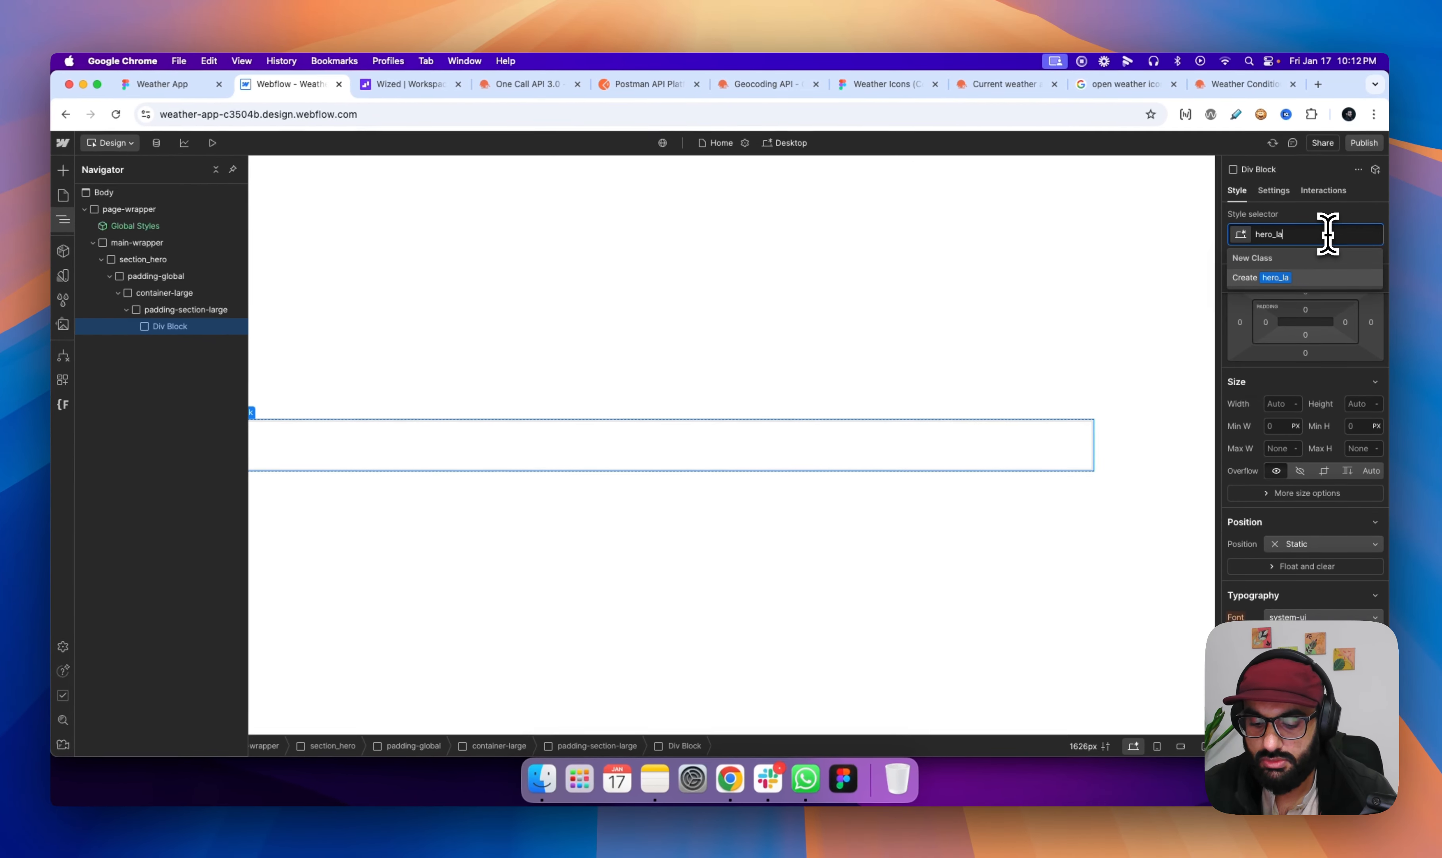
text(yout)
key(Return)
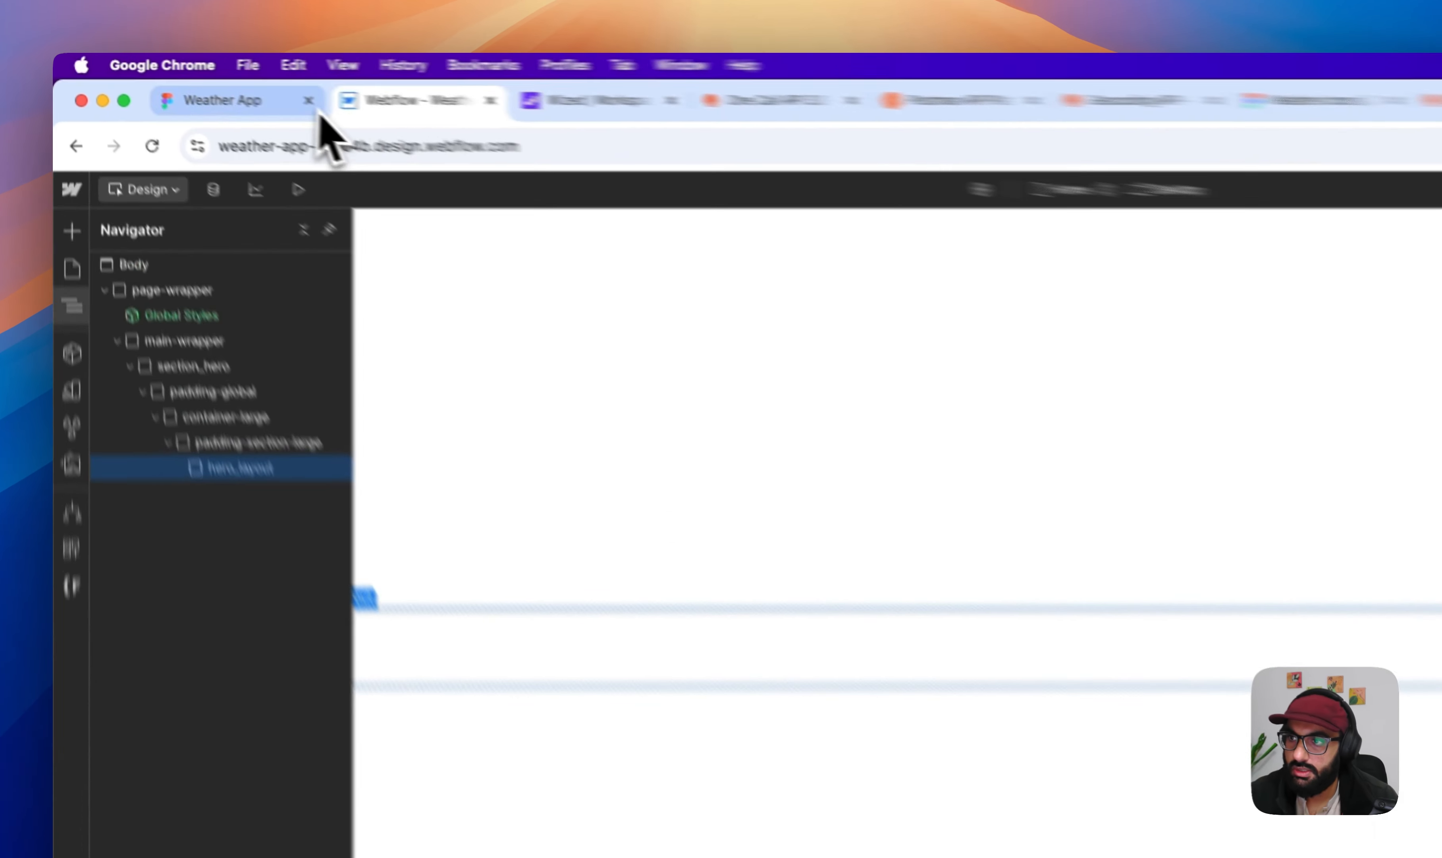
- Nest a Div Block inside hero_layout and set hero_layout to Flex display with its content centered horizontally and vertically
click(316, 108)
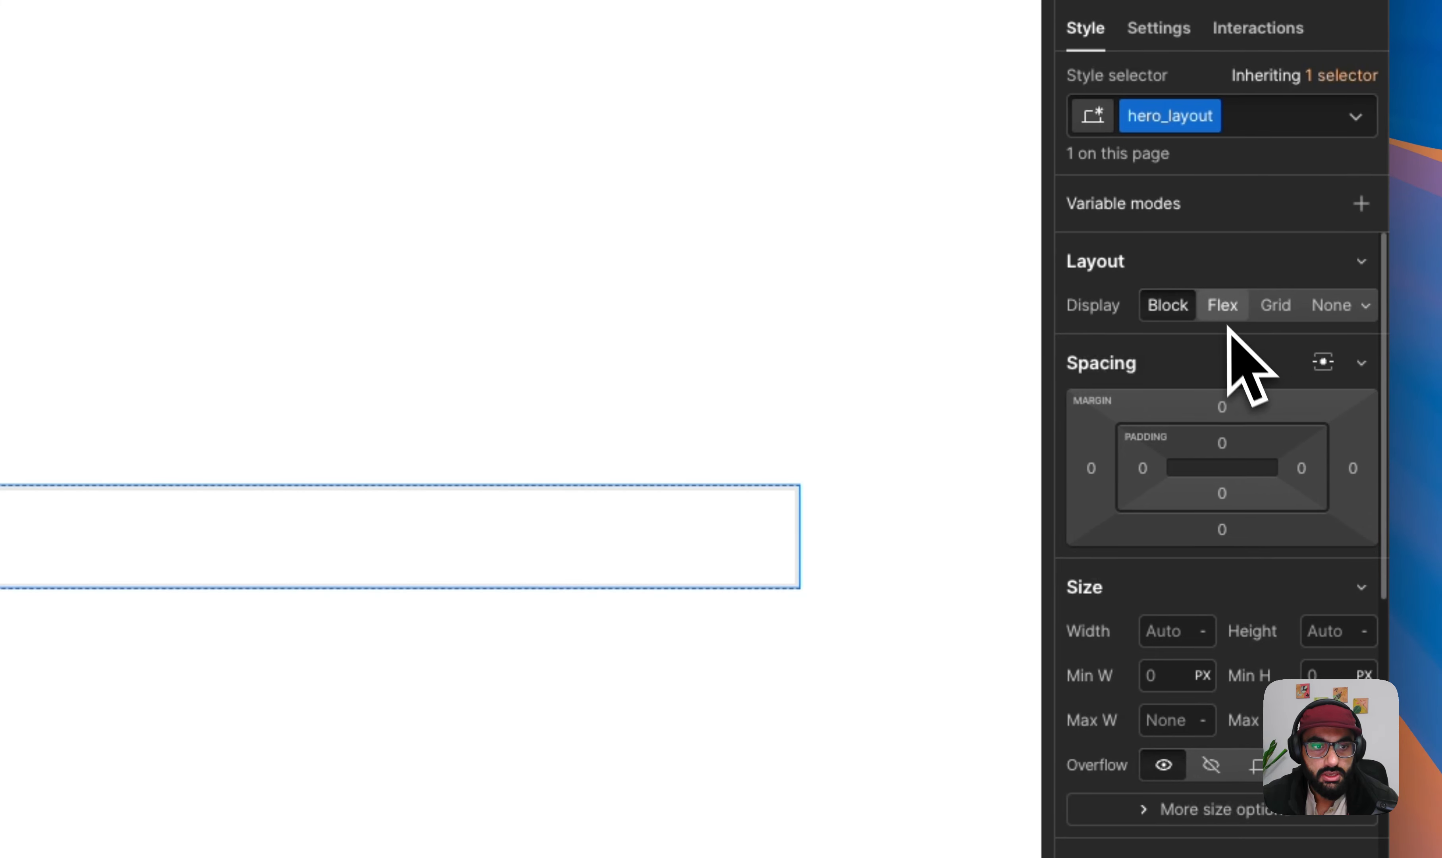
click(1225, 309)
click(1305, 396)
click(1281, 429)
click(1282, 445)
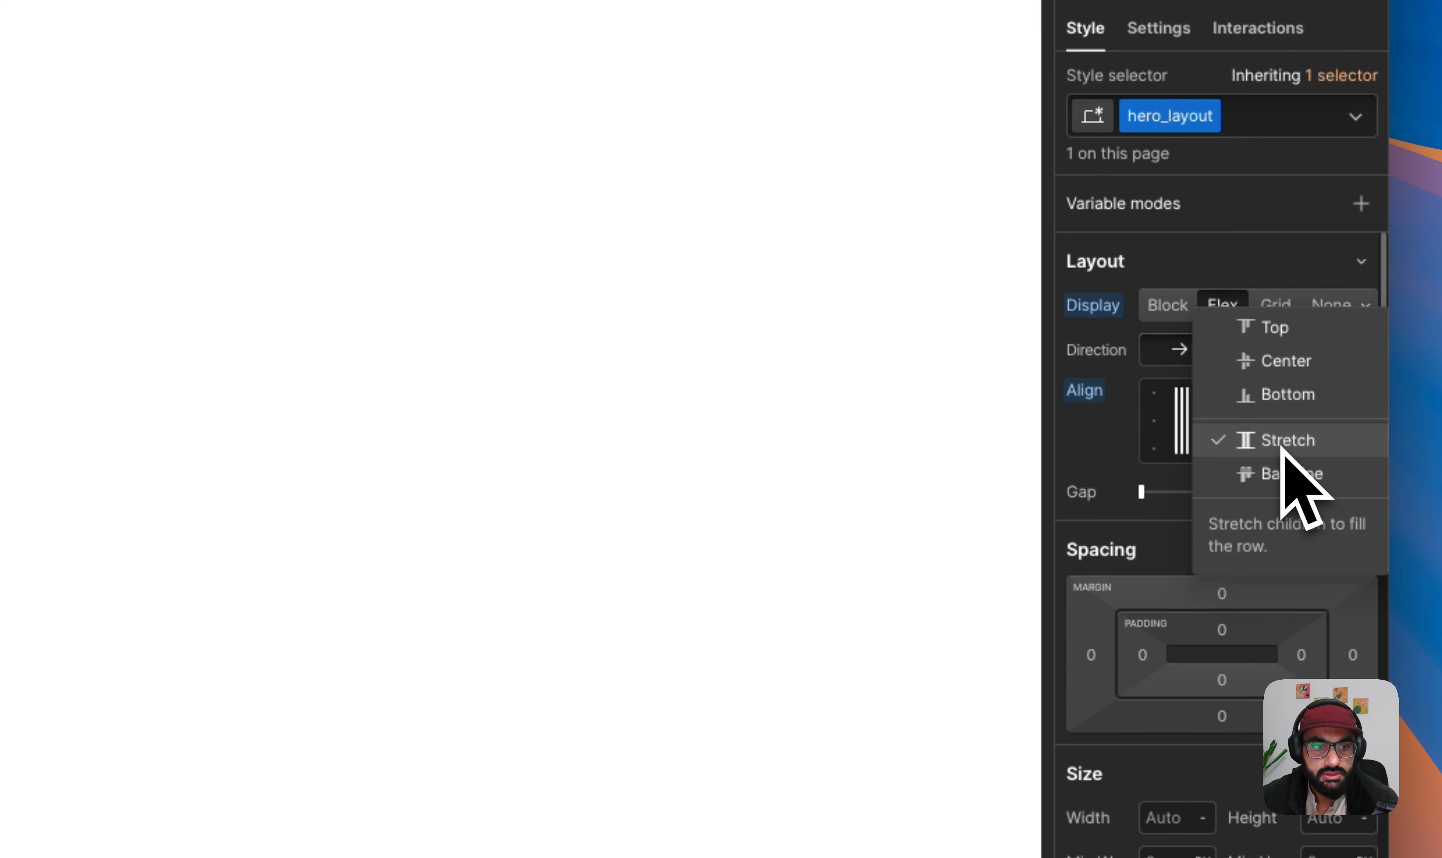
click(1277, 362)
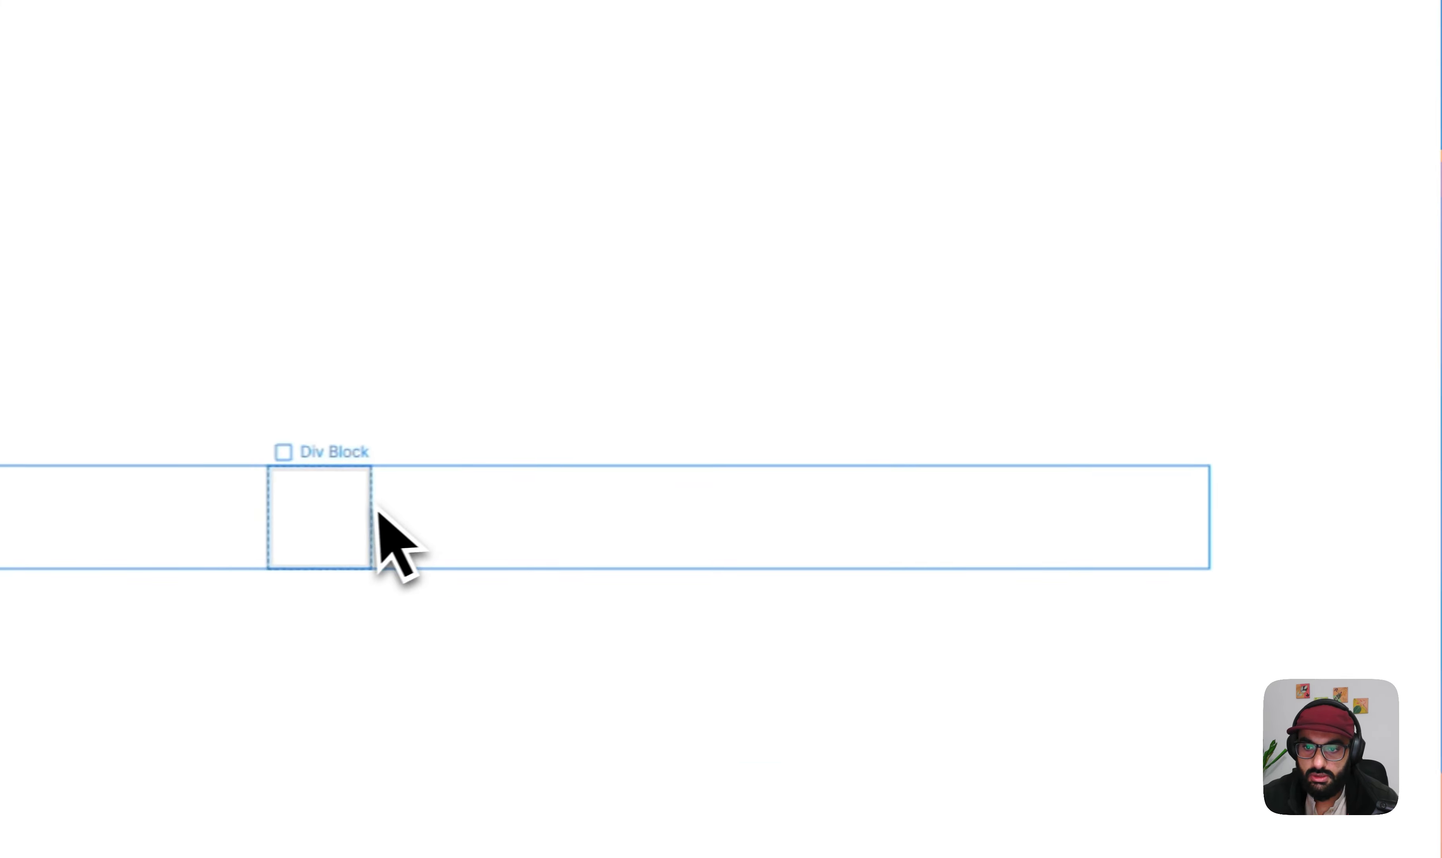
- Give the Div Block inside hero_layout a new class named hero_card
click(372, 527)
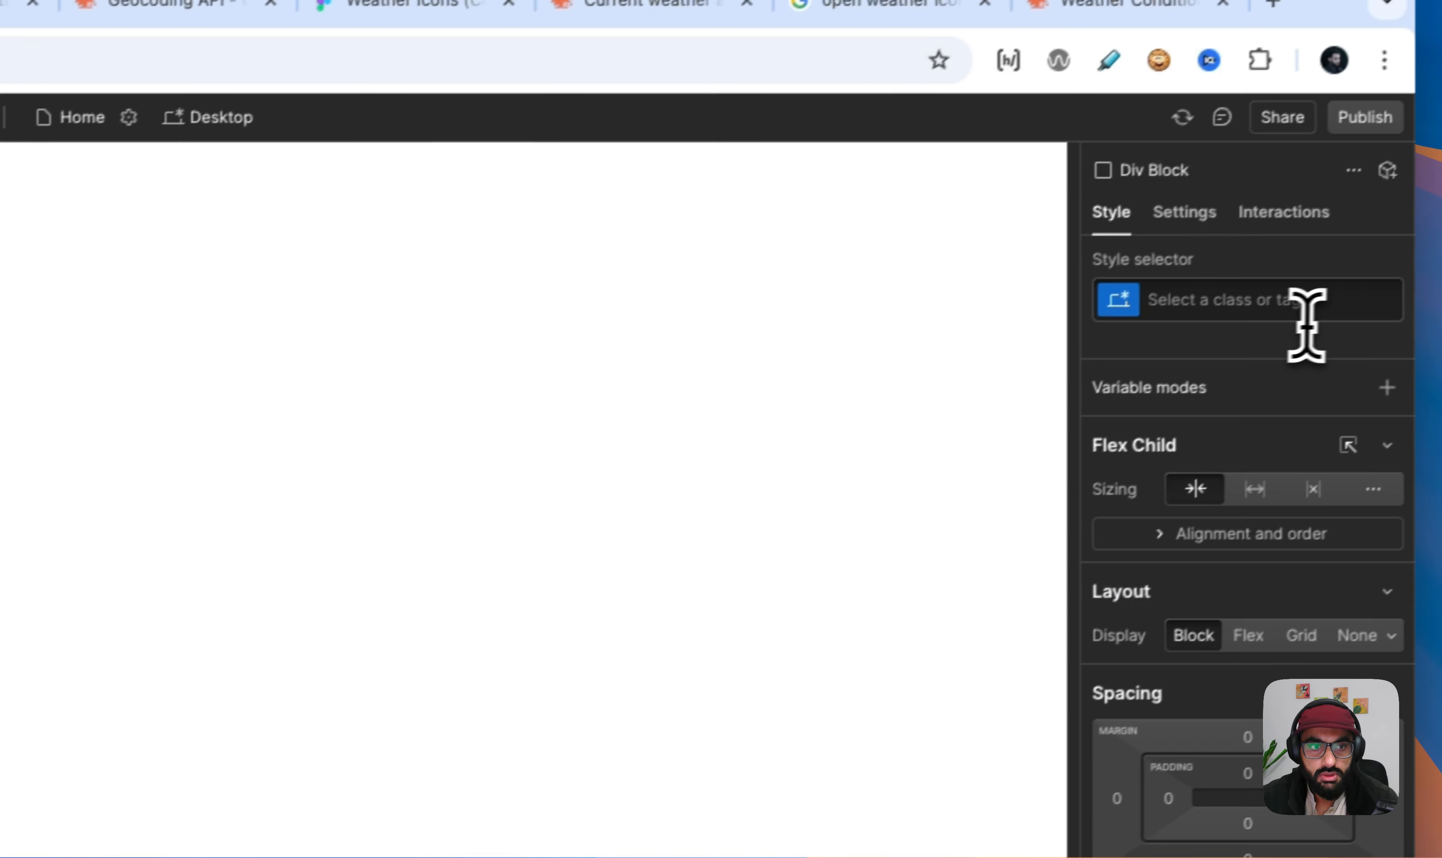
click(1307, 300)
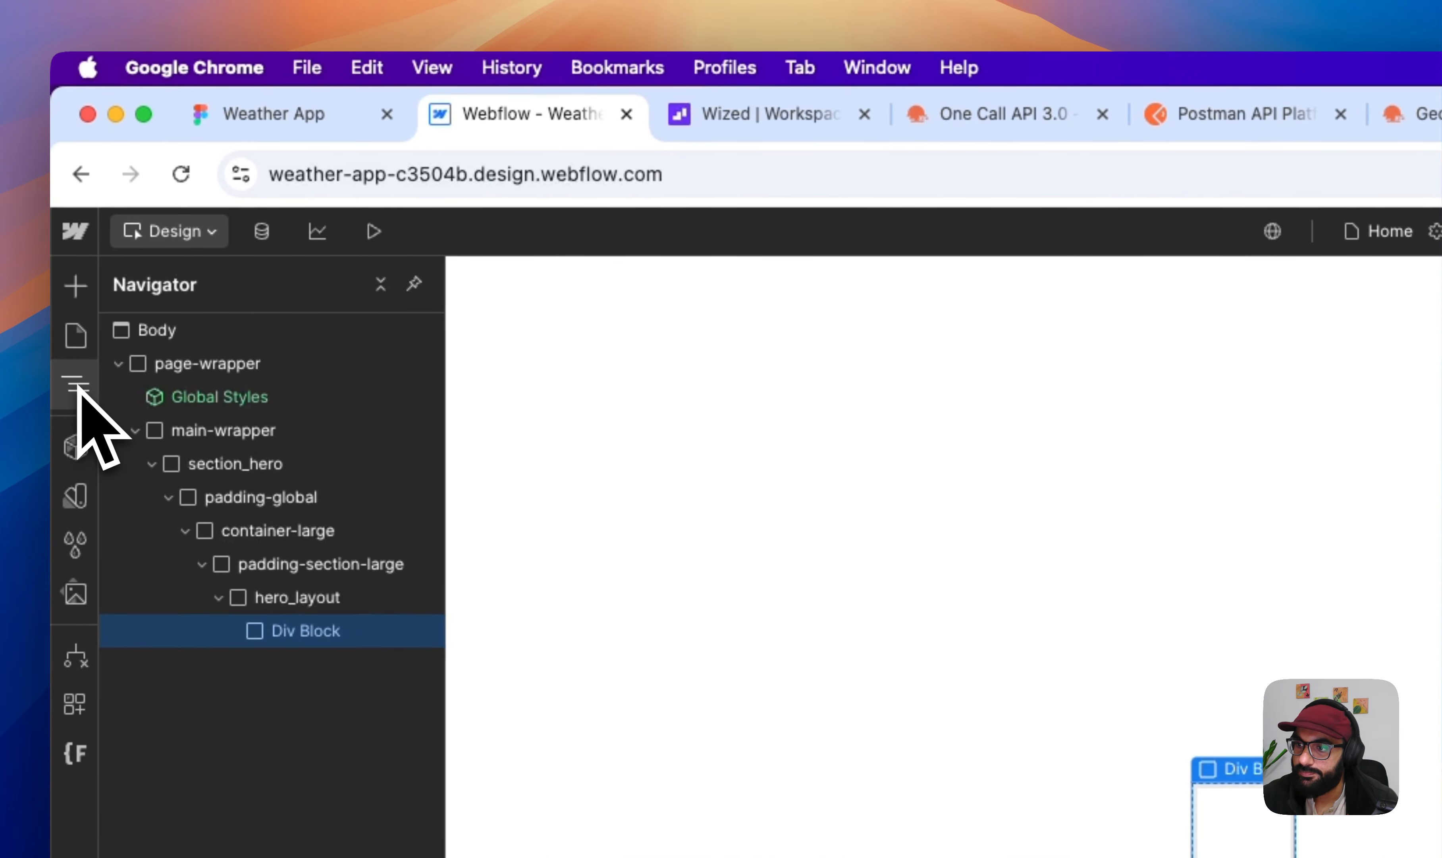
click(76, 386)
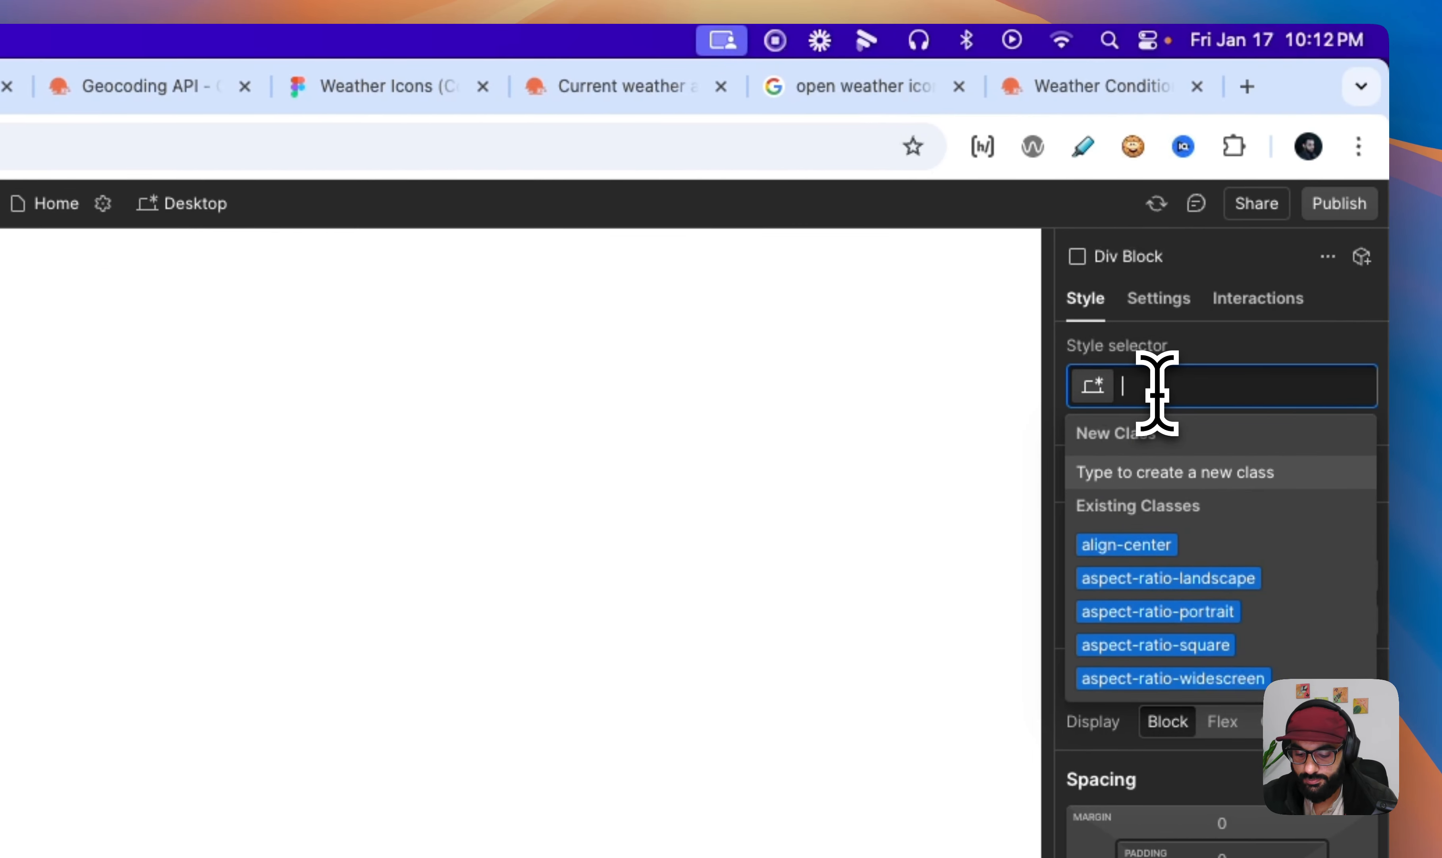
text(hero_)
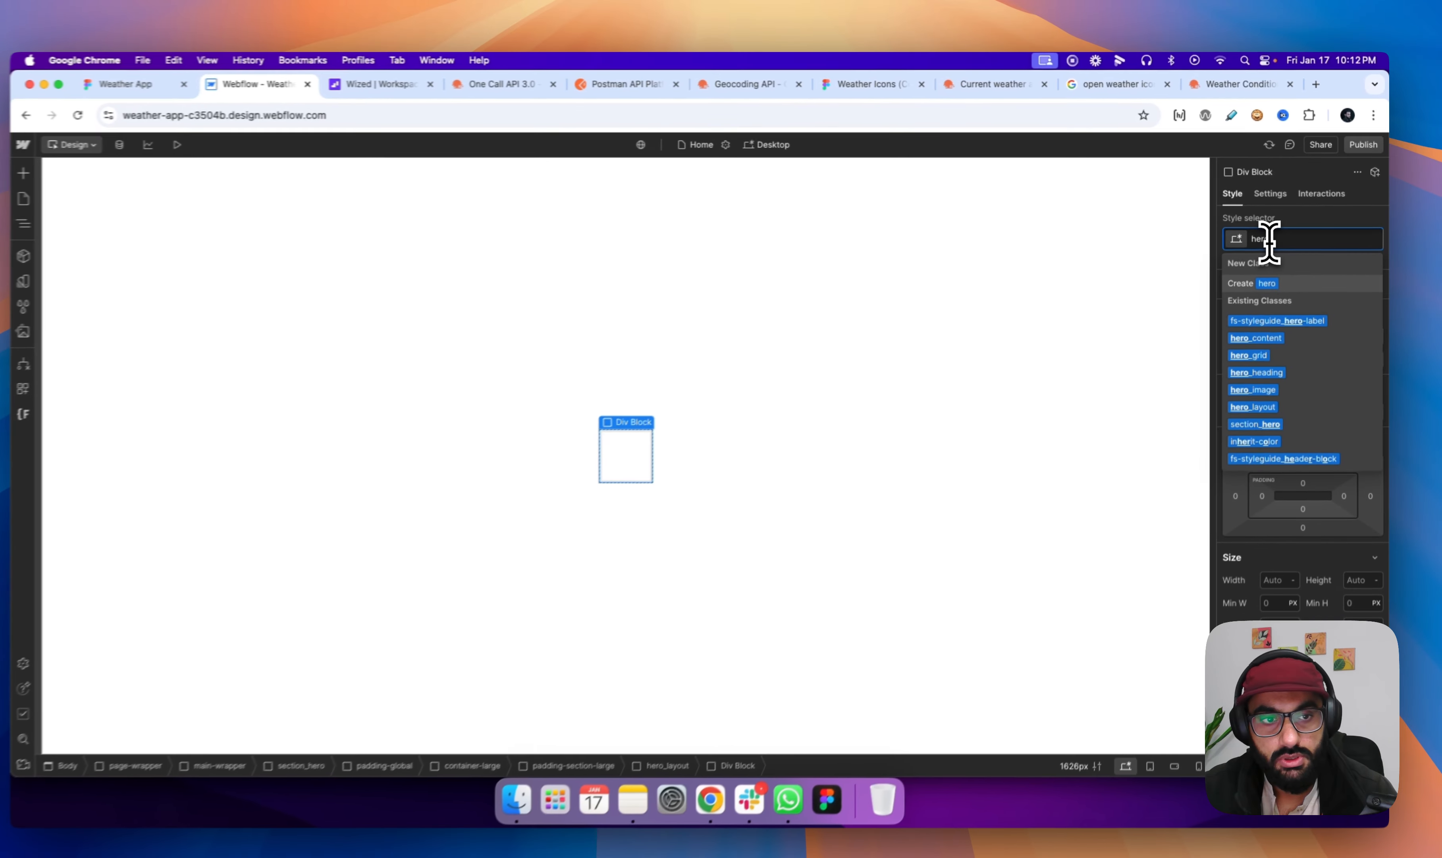
text(card)
key(Return)
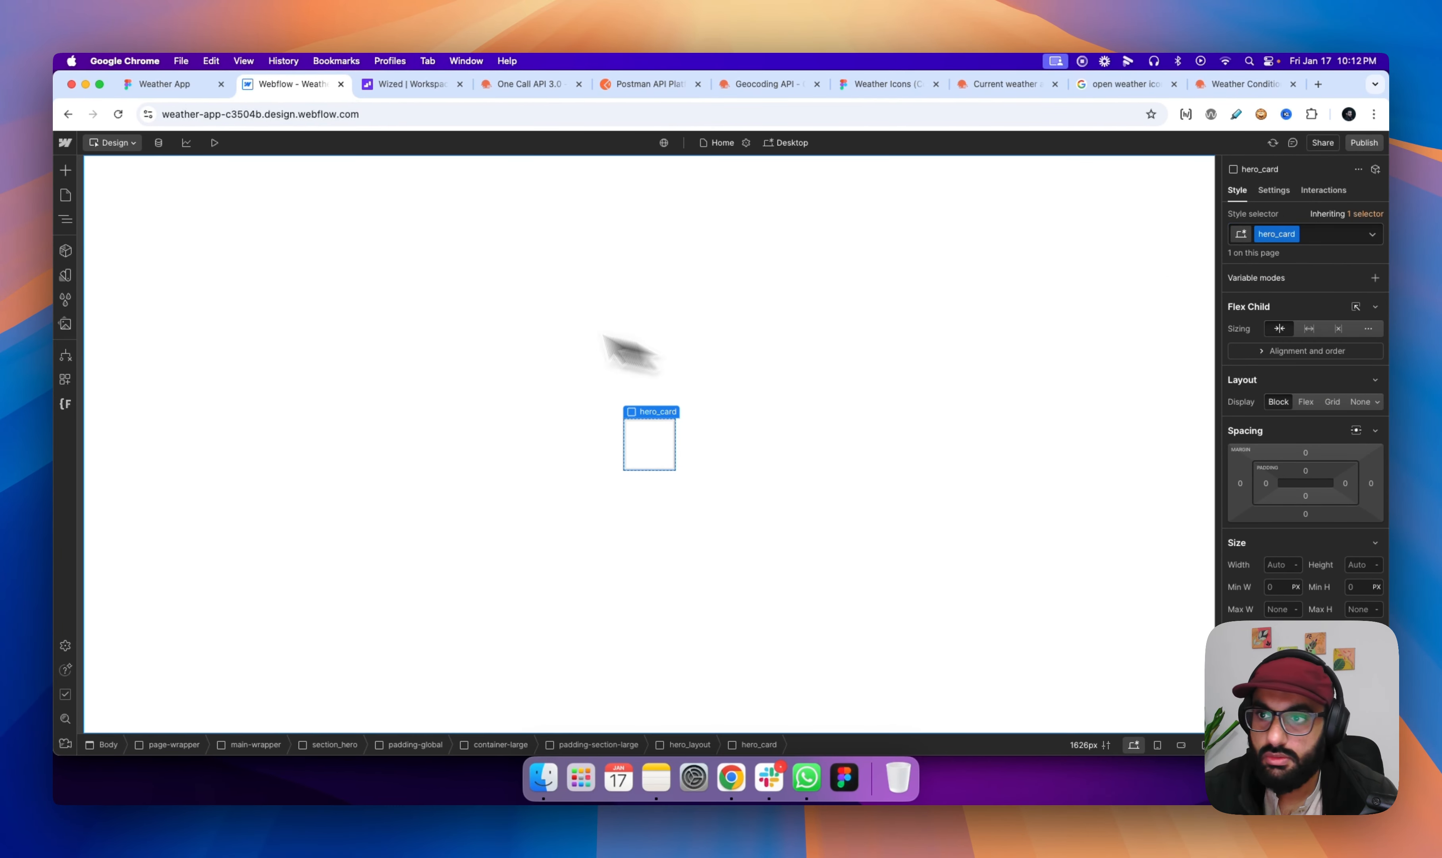
- Set the background color of hero_card to white (#ffffff)
scroll(1267, 504, down, 10)
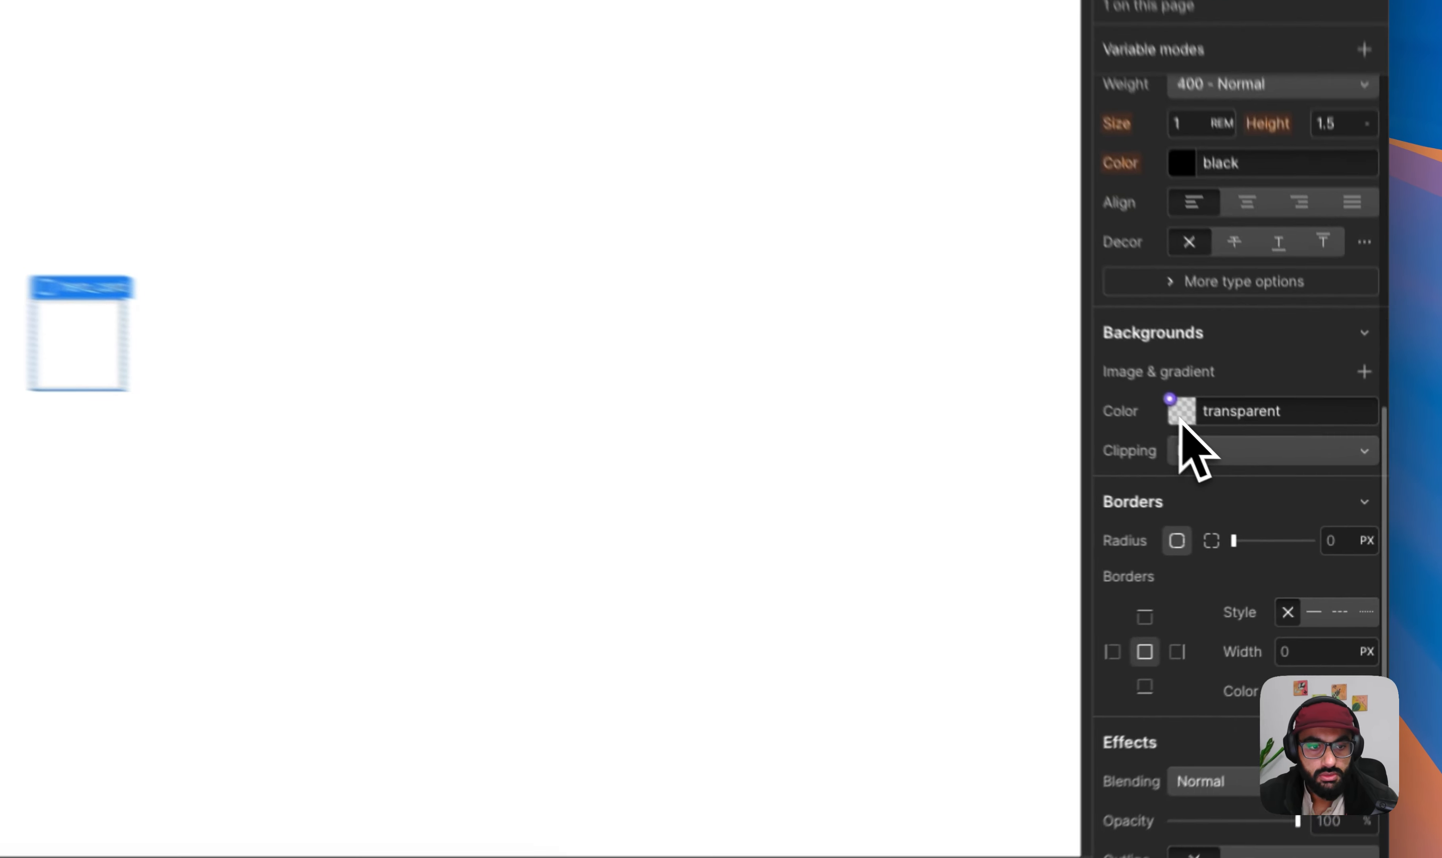
click(1273, 484)
drag(1264, 526, 1207, 480)
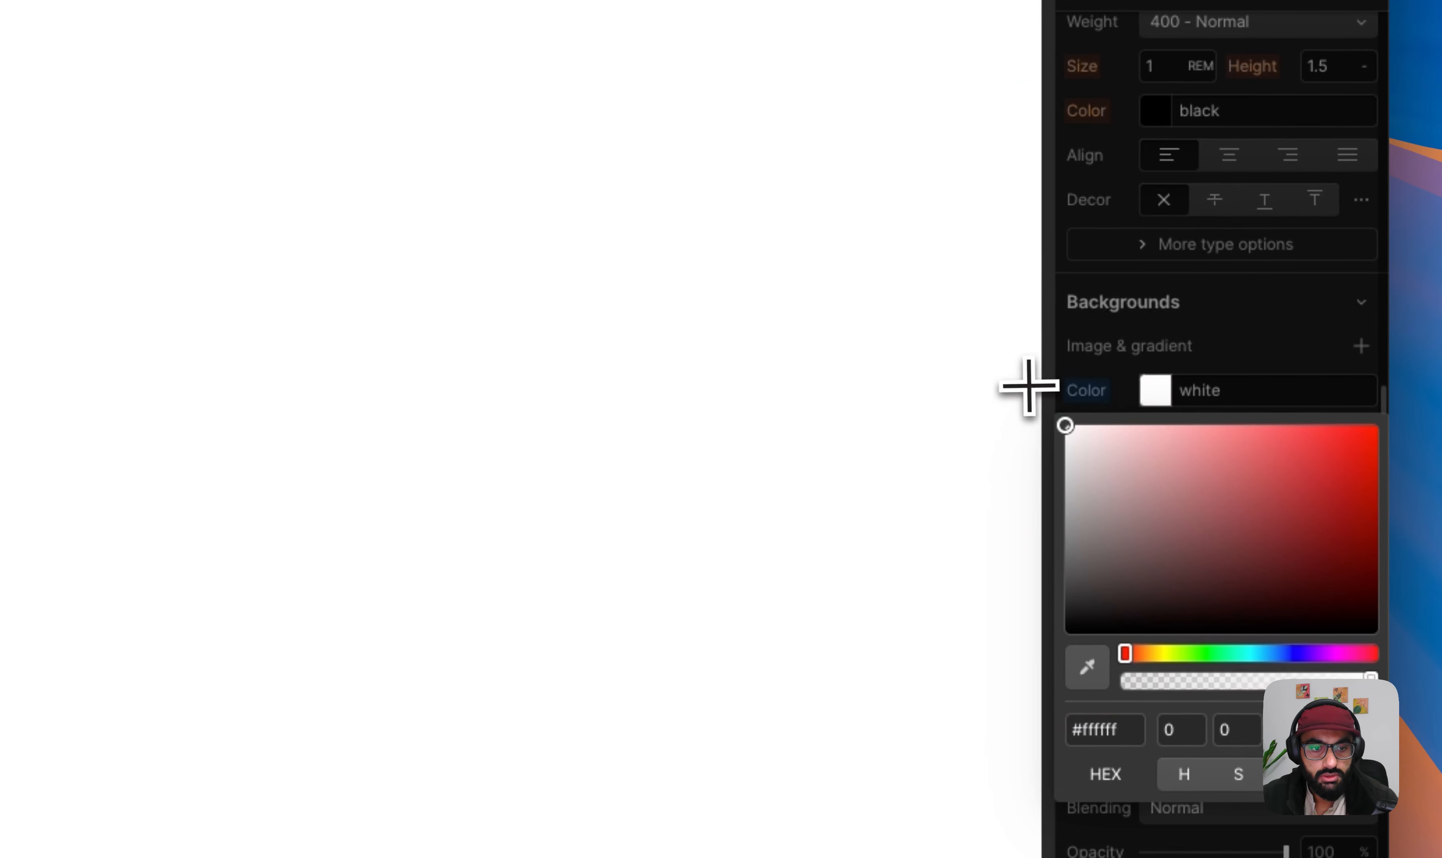
click(1343, 457)
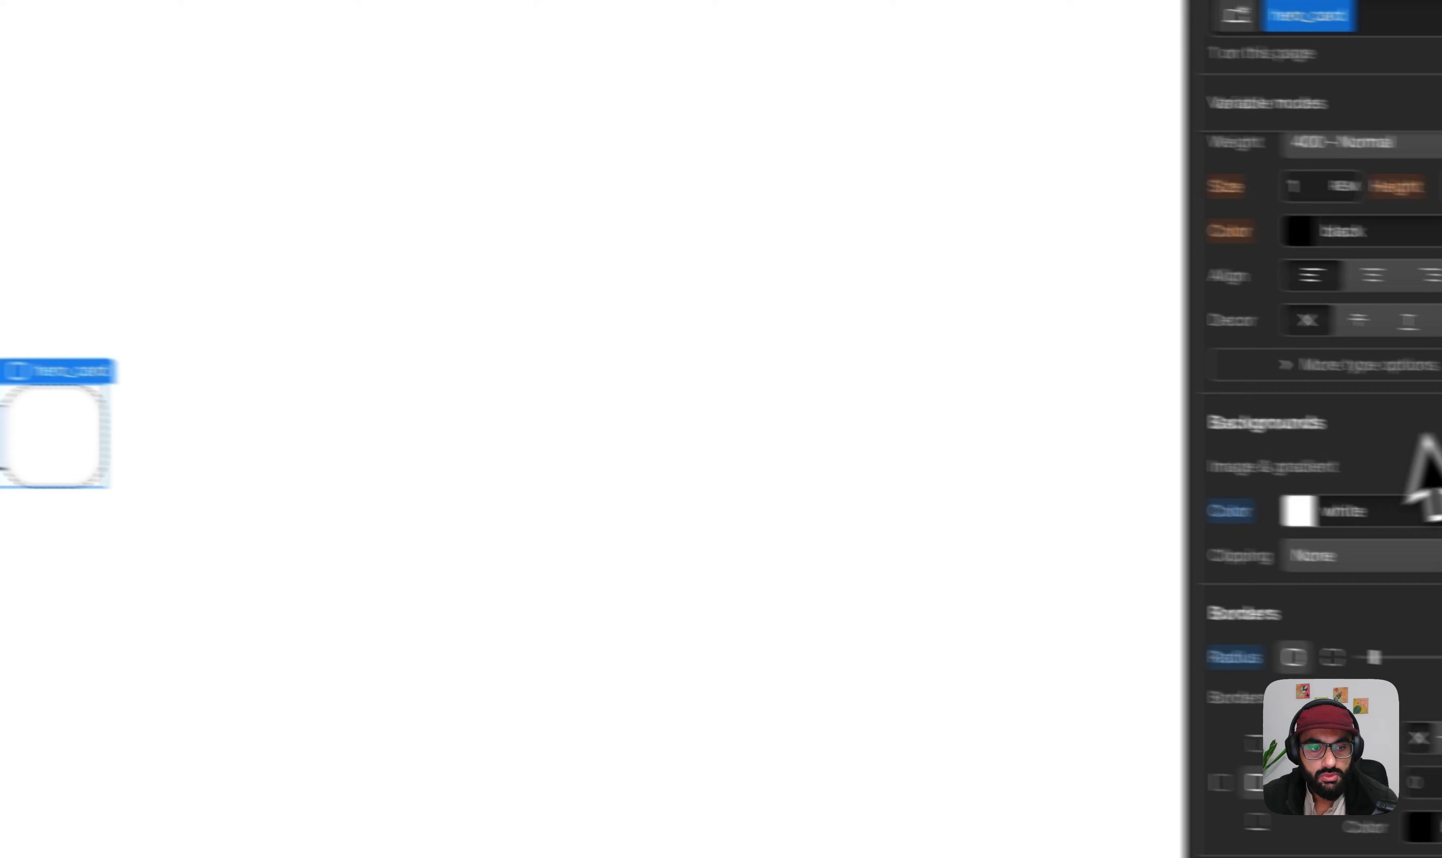
- Set the padding of hero_card to 2.5rem on all four sides
click(1225, 477)
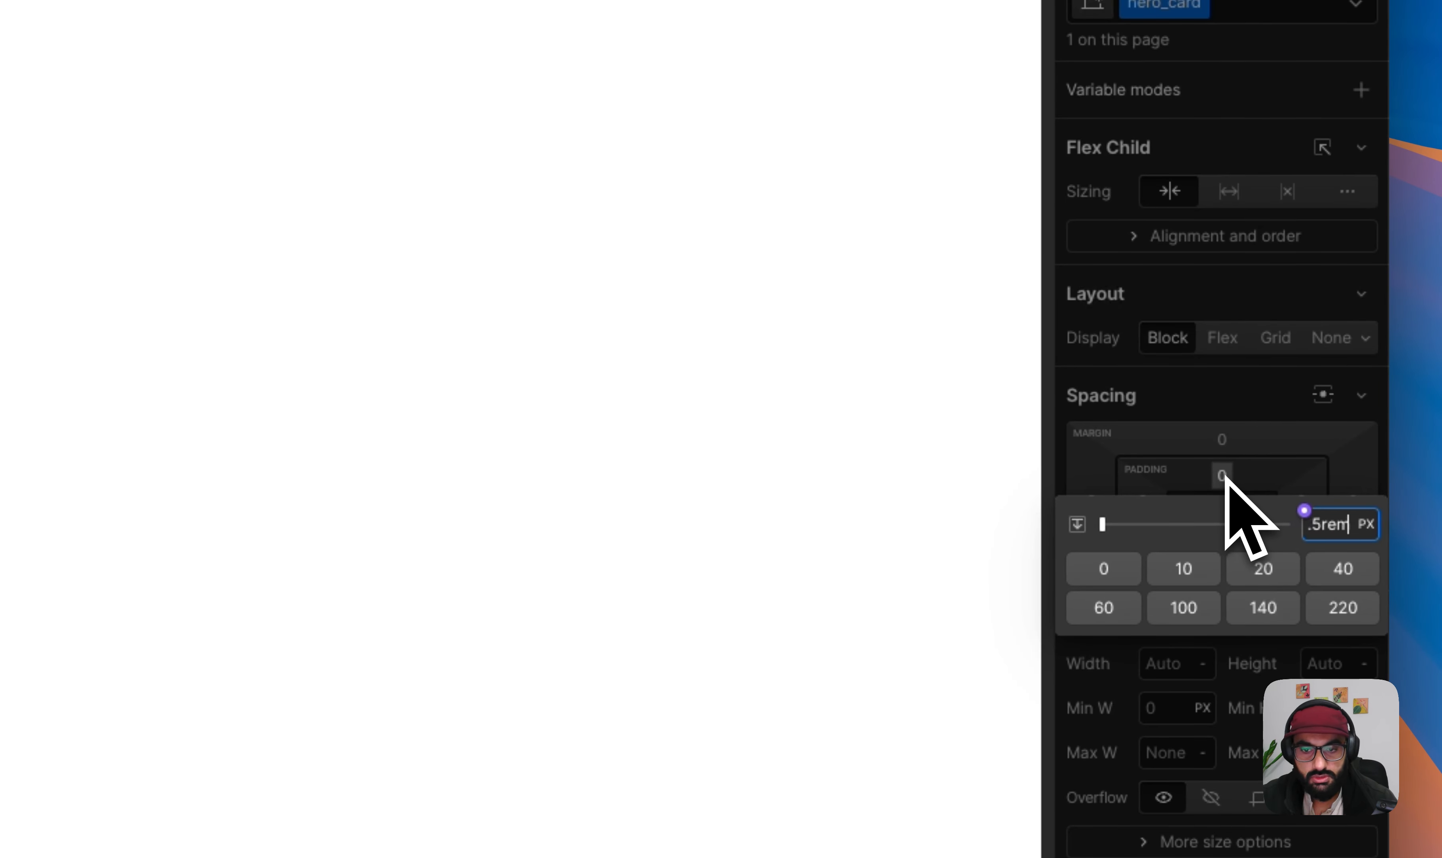
key(Return)
click(1223, 476)
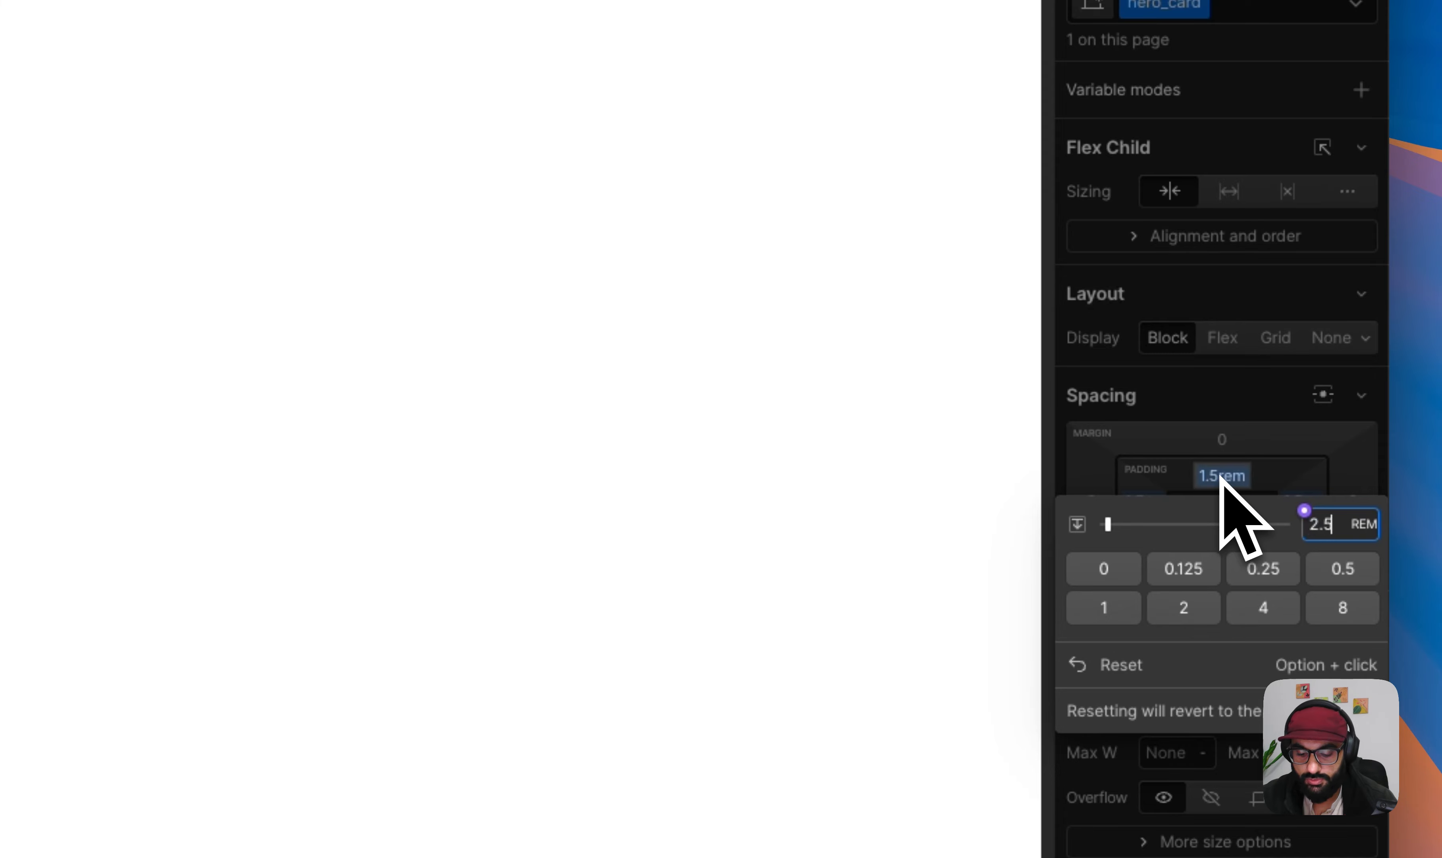
key(Escape)
- Check the weather card design in Figma, return to Webflow and add a Text Block inside hero_card
click(348, 126)
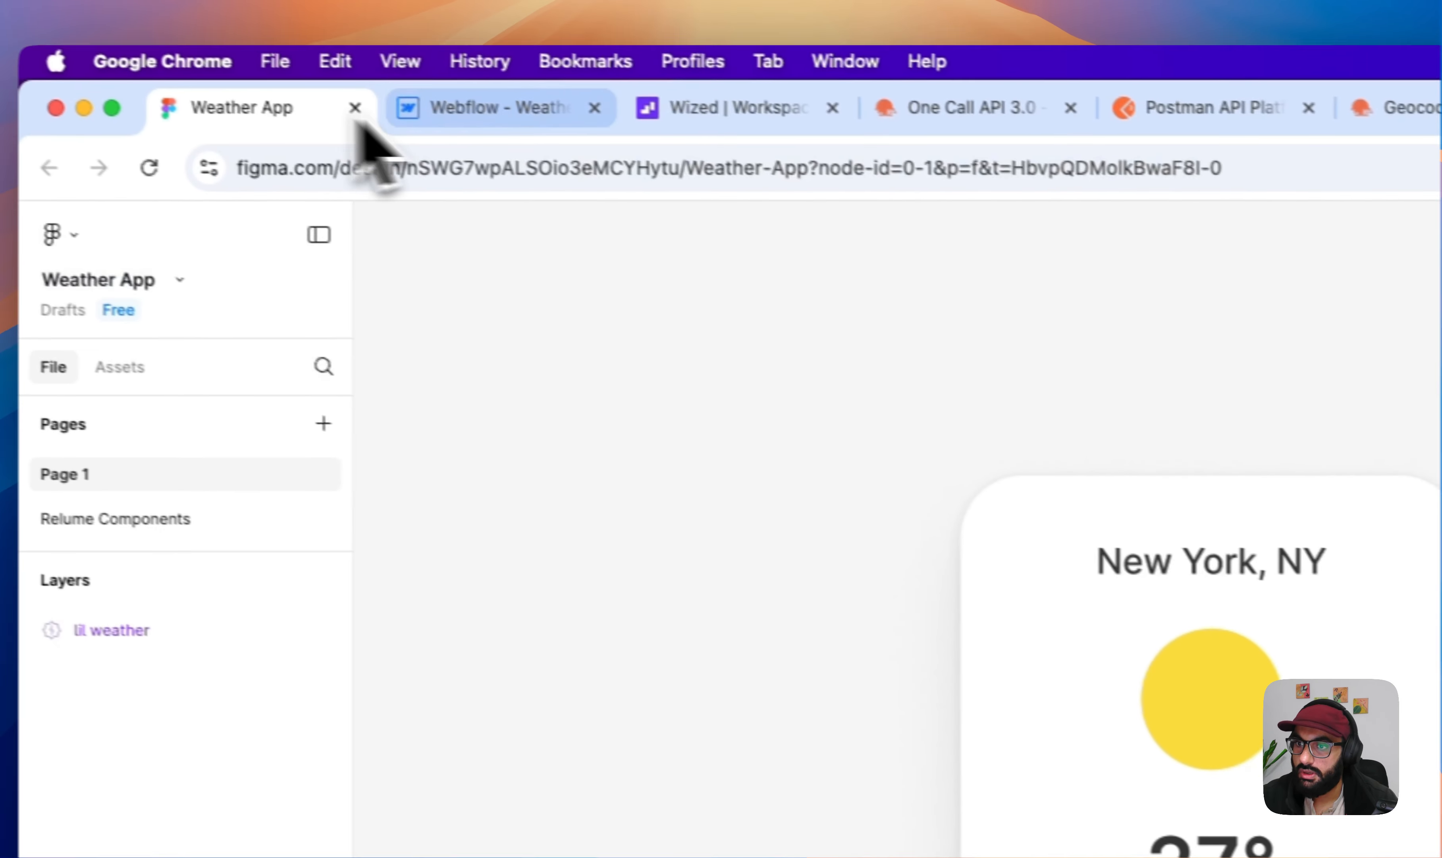
click(484, 124)
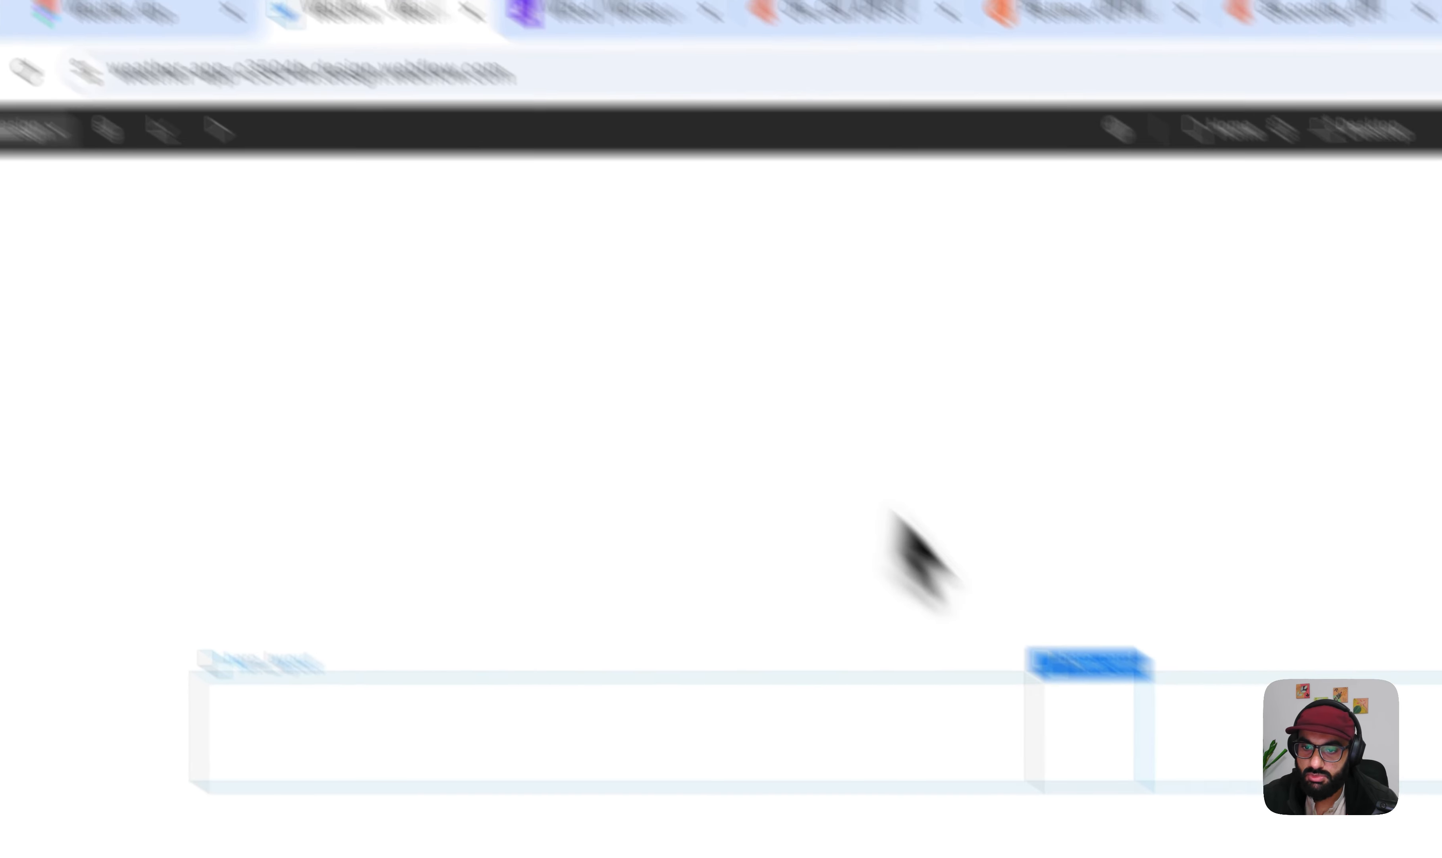
key(super+e)
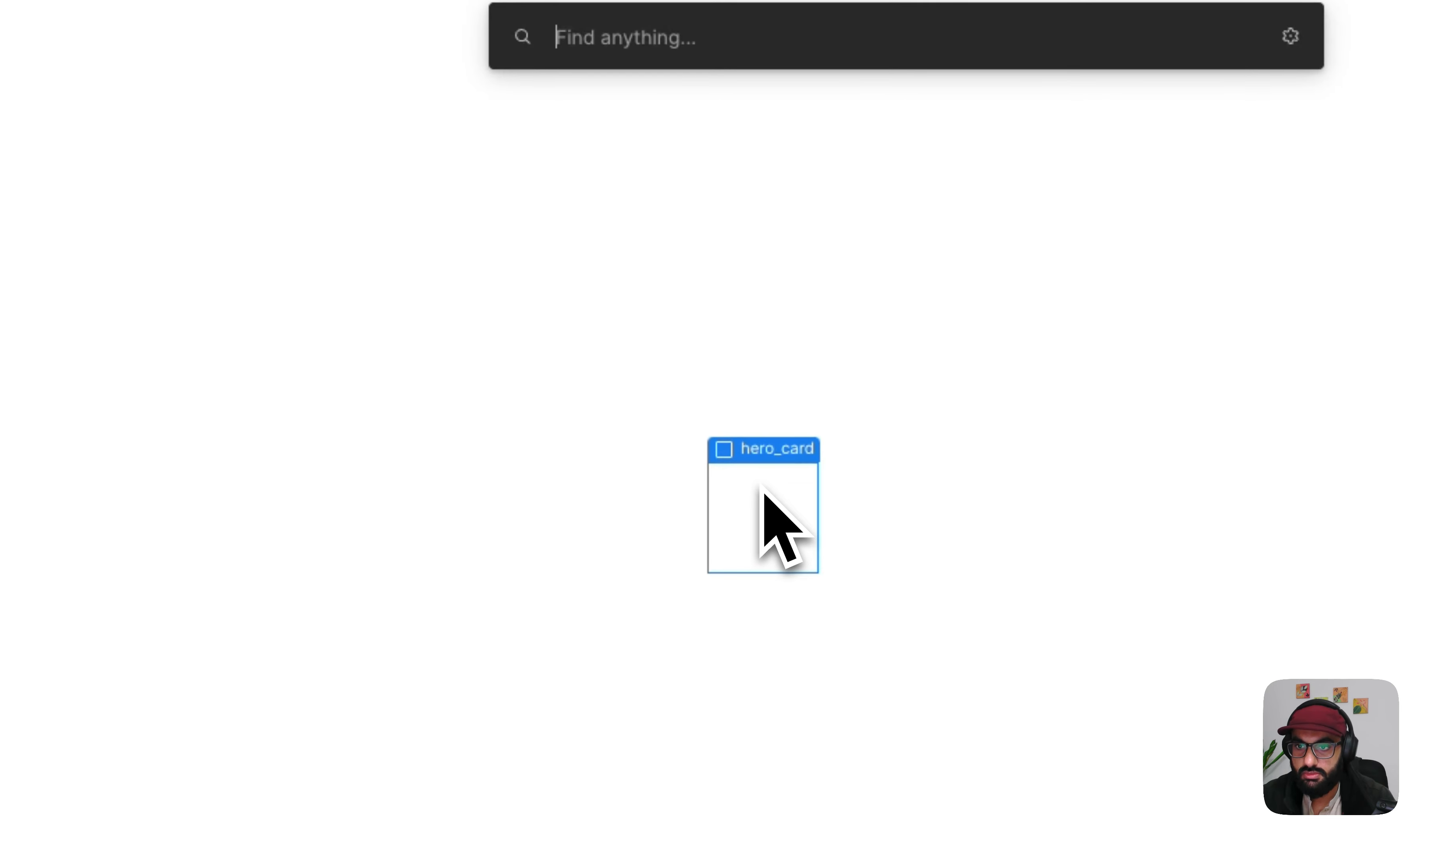
text(text)
key(Return)
- Add a Div Block below the Text Block in hero_card and apply the spacer-medium class to it
key(super+e)
text(div)
key(Return)
key(super+Return)
text(spacer-medium)
key(Return)
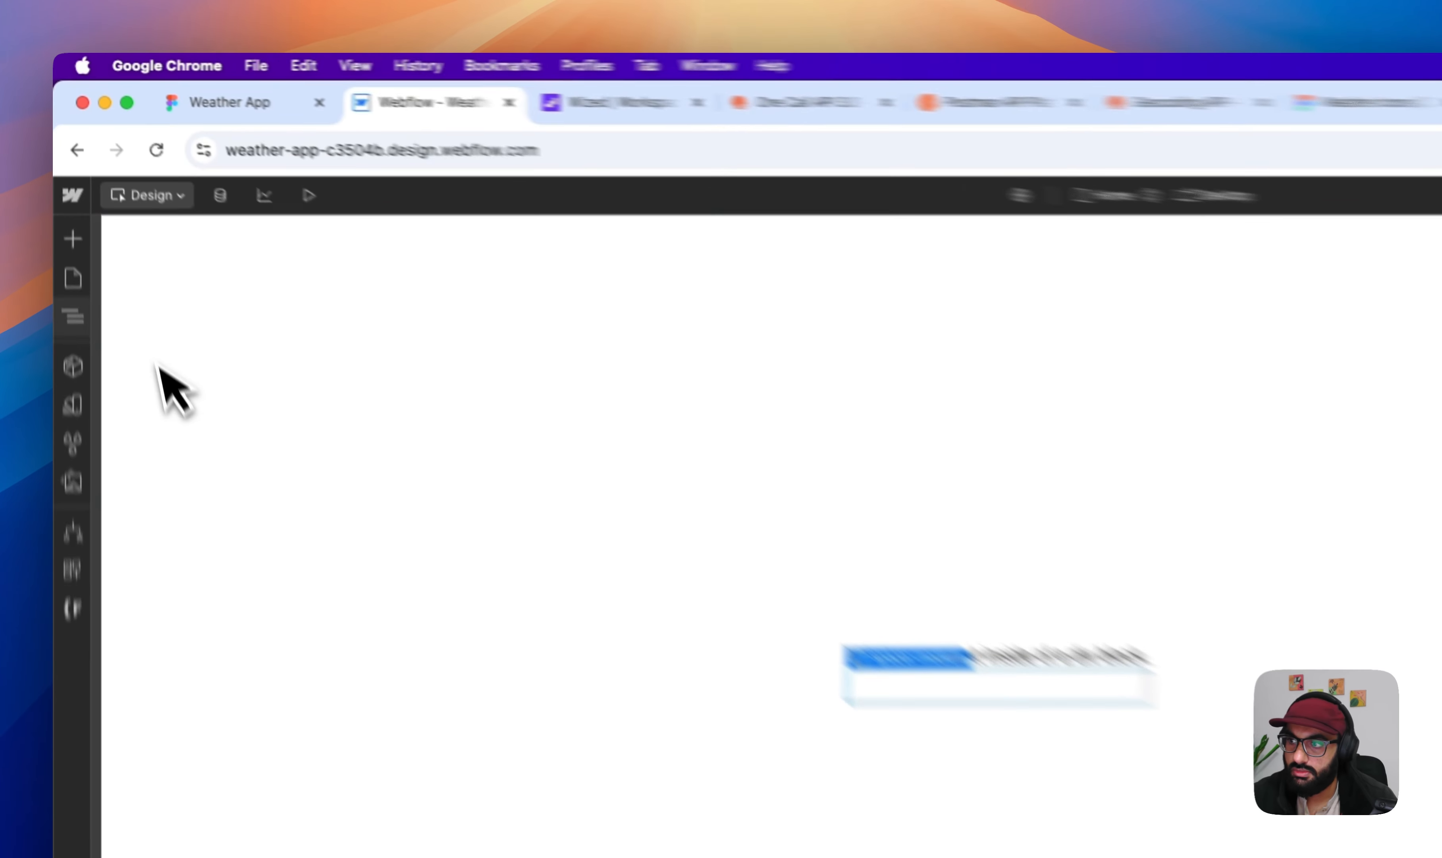
- Compare the hero_card structure with the weather card in Figma and return to the Webflow project
key(z)
click(173, 347)
key(super+e)
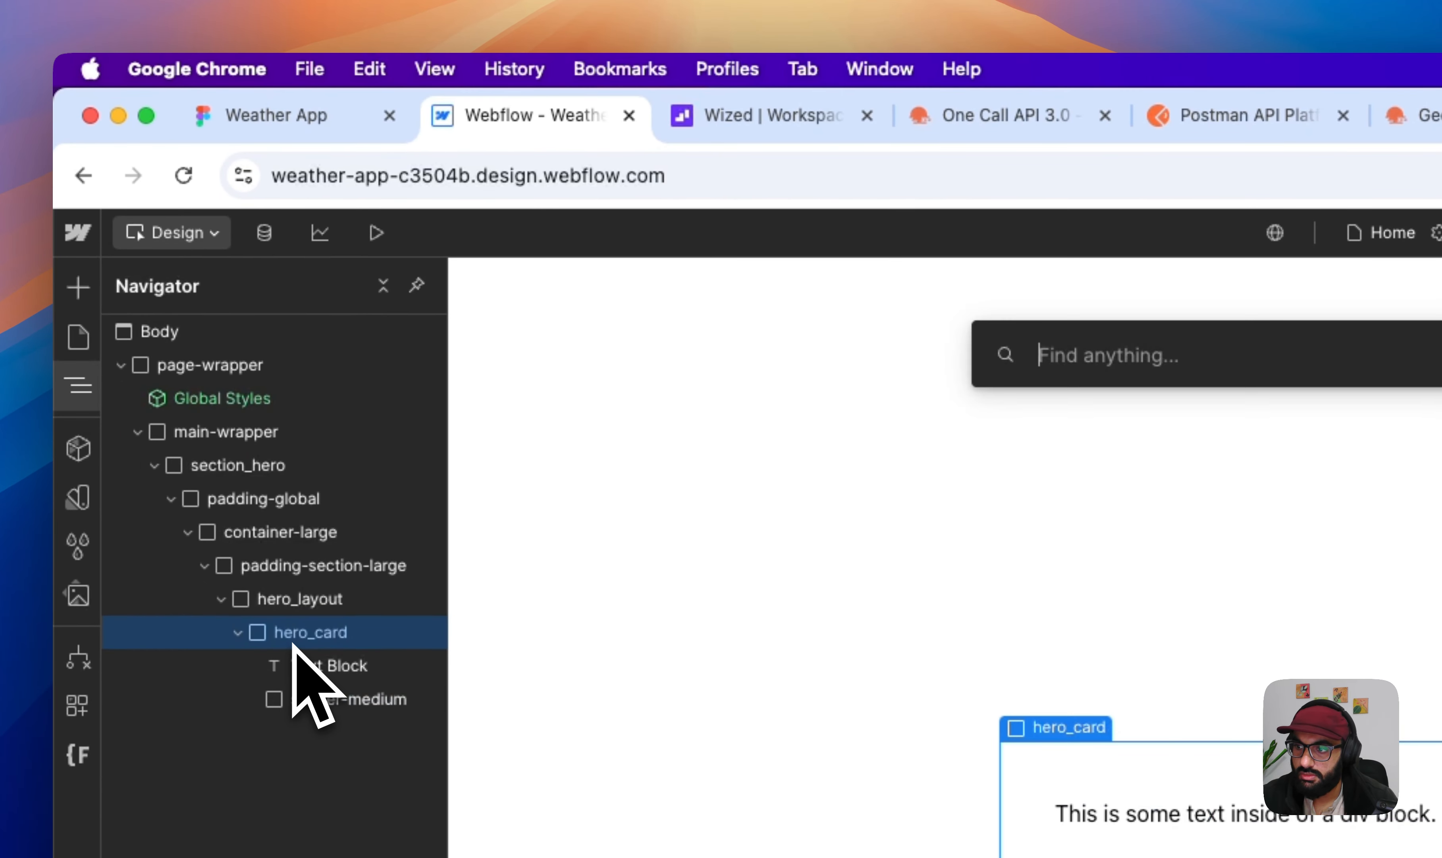
click(278, 124)
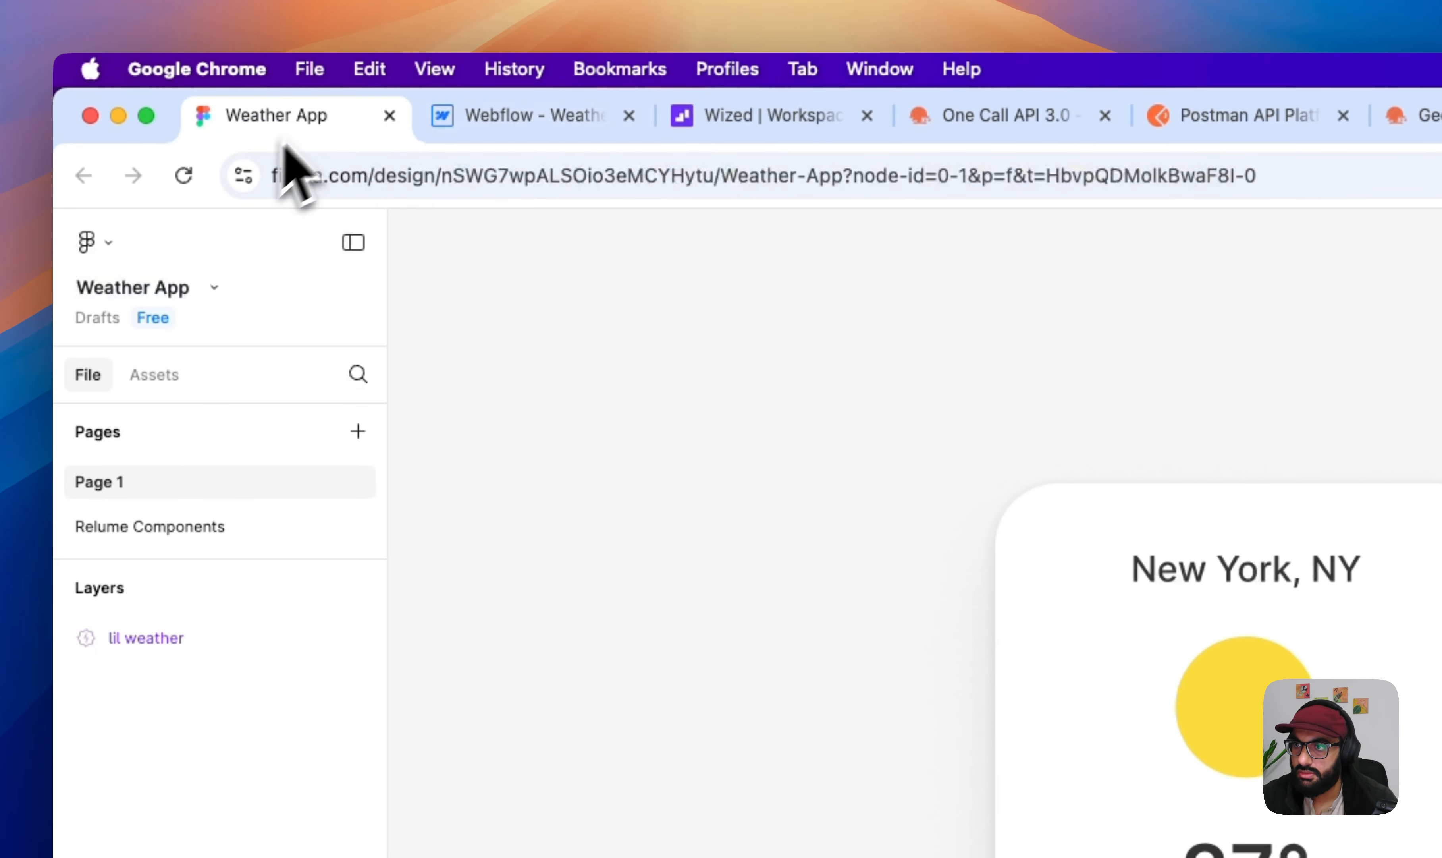
click(477, 124)
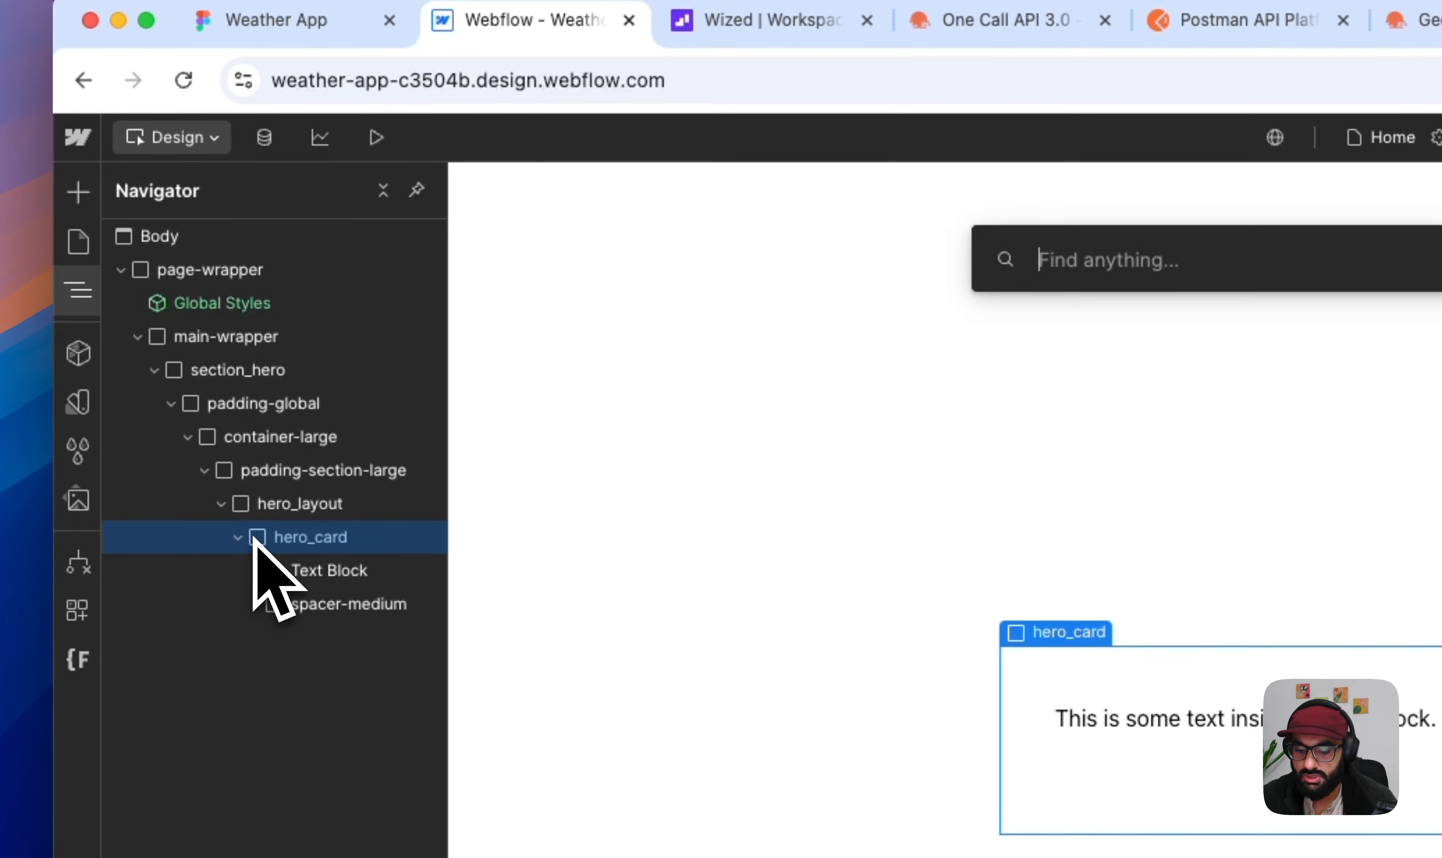
key(super+e)
key(u)
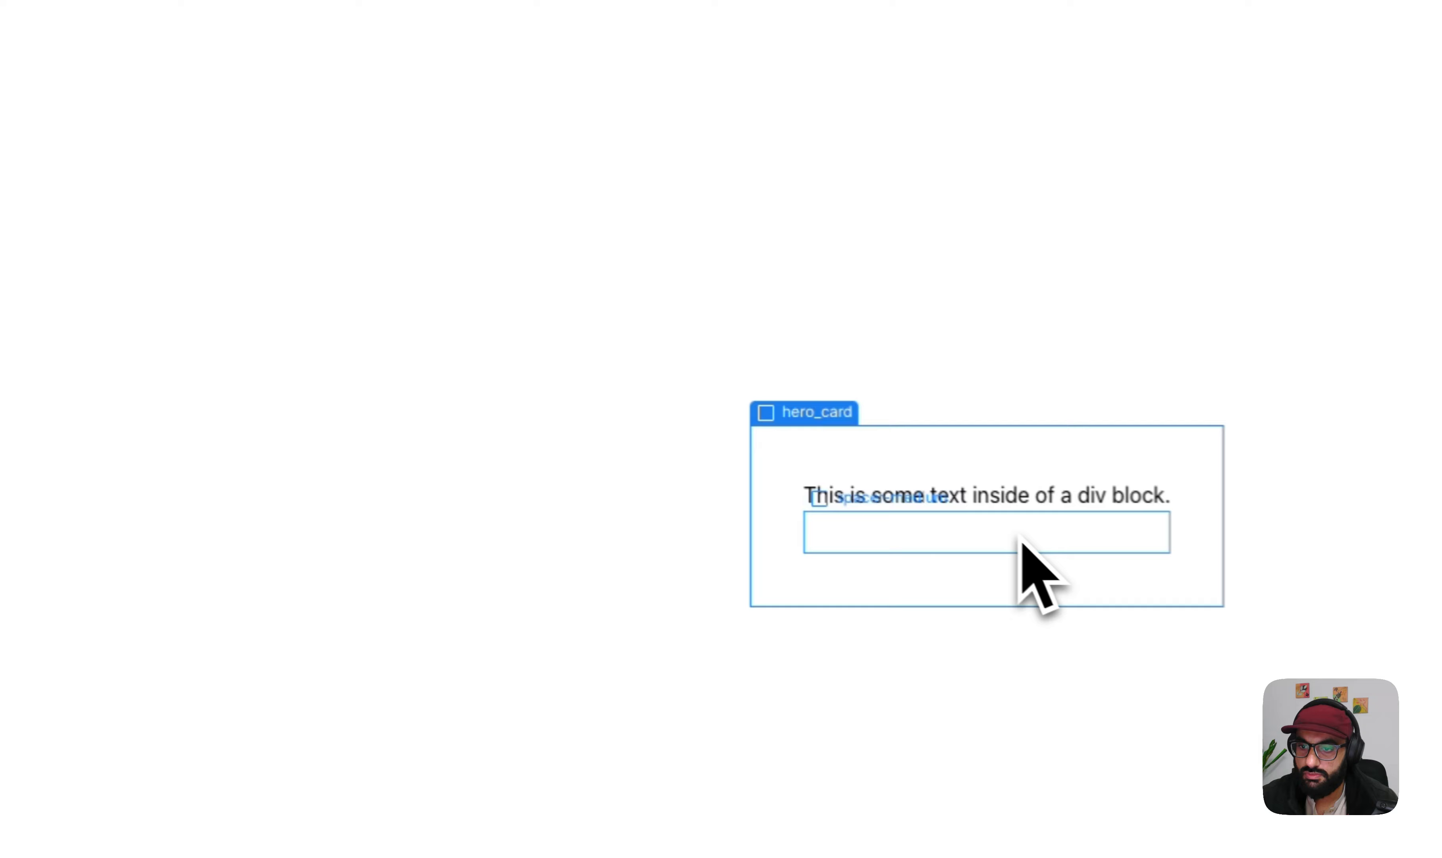
- Check the weather card in Figma, return to Webflow and add a Text Block to hero_card below the spacer-medium block
click(667, 454)
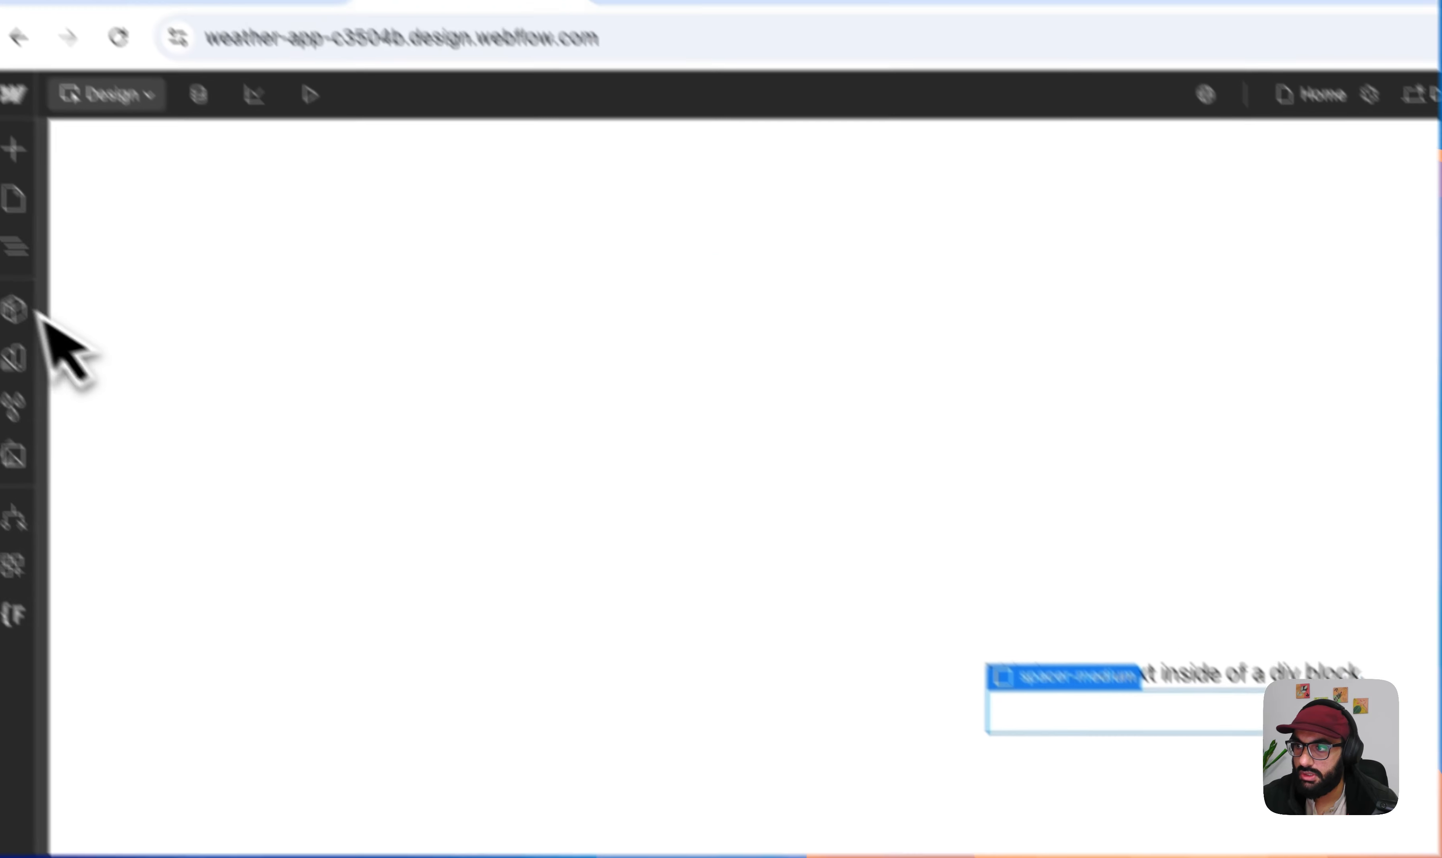
click(59, 225)
click(322, 556)
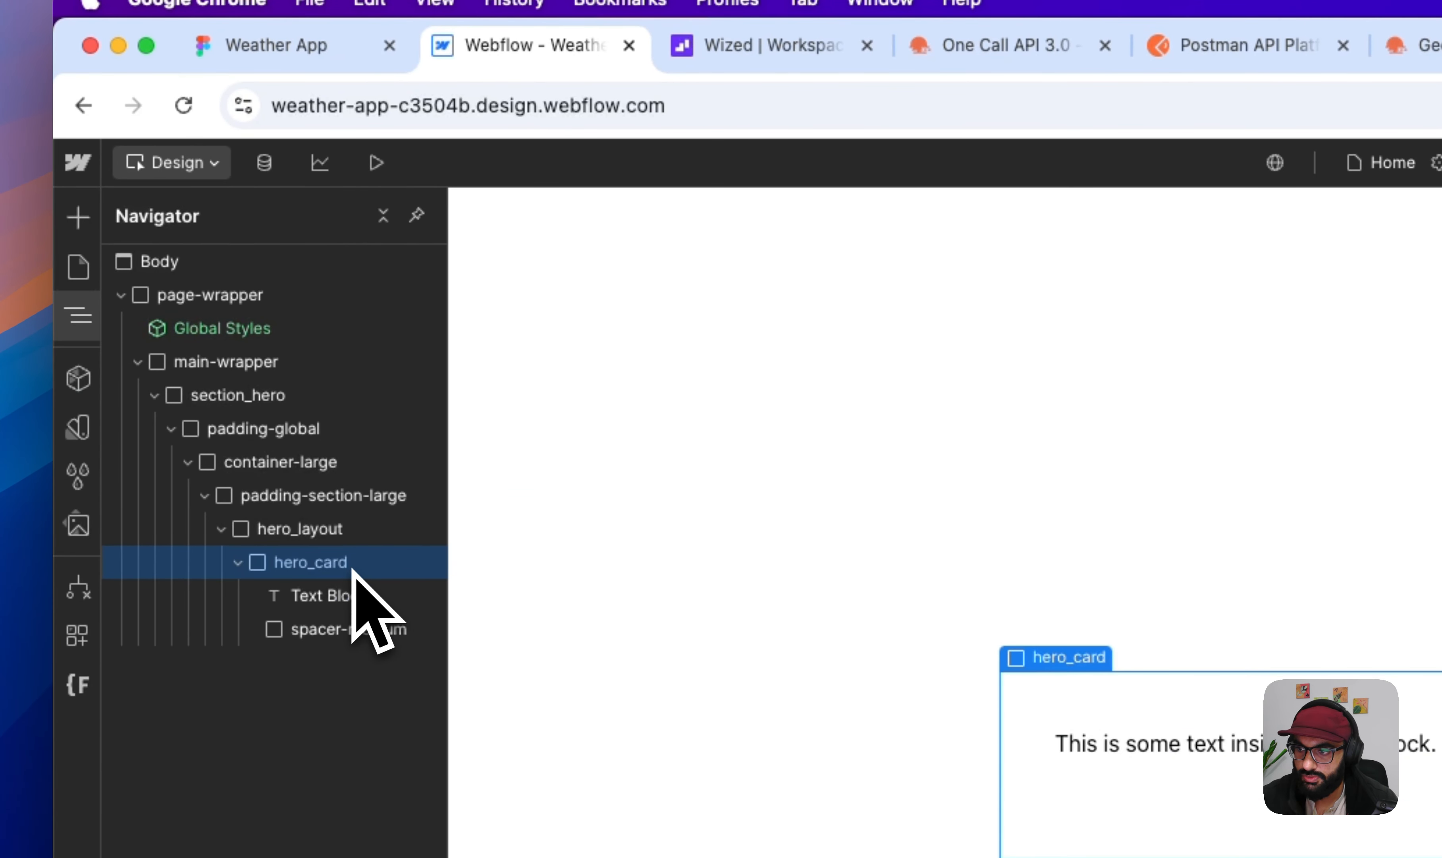
click(358, 52)
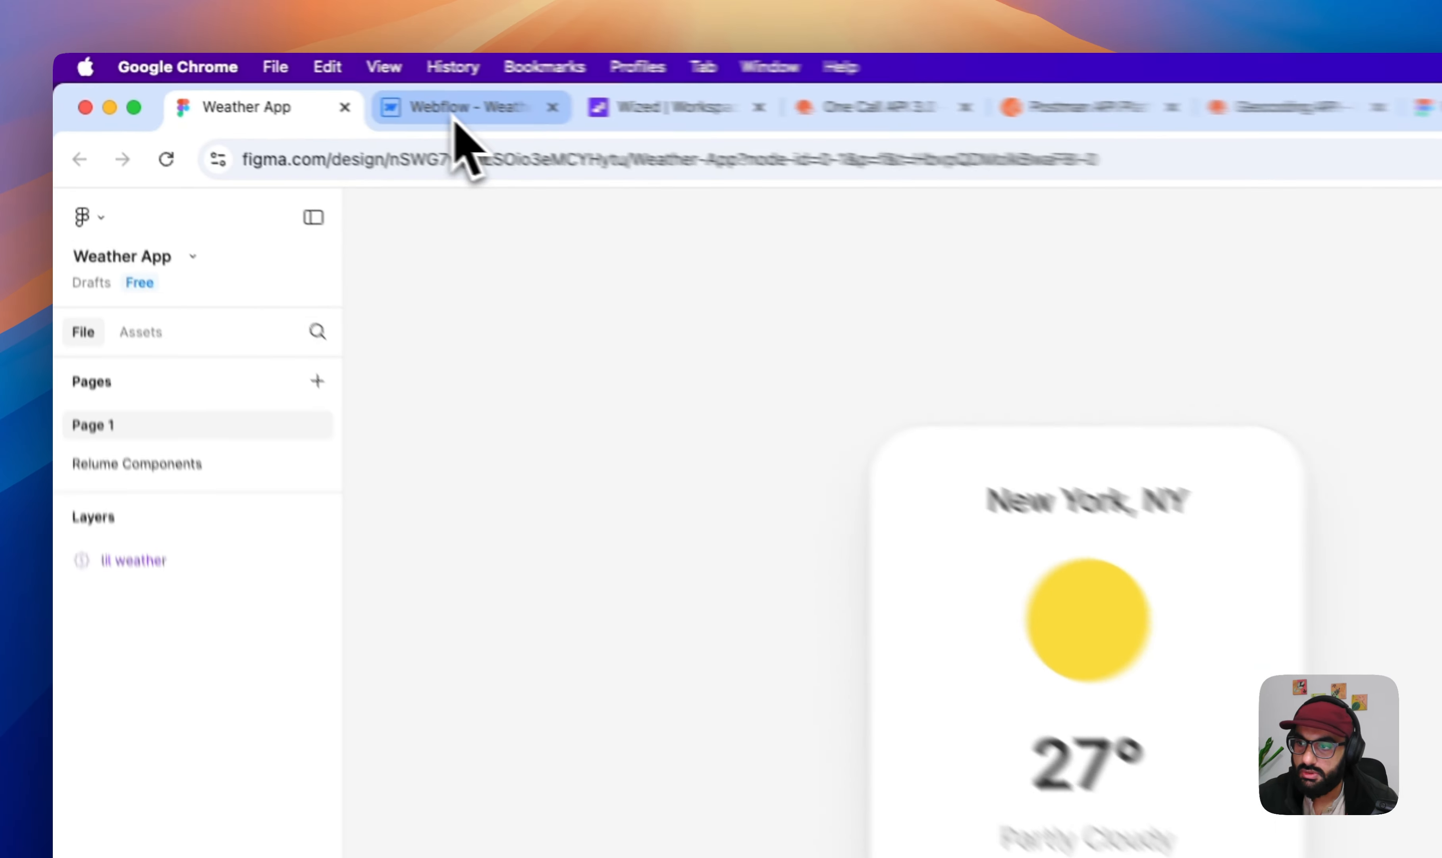
click(287, 84)
key(super+k)
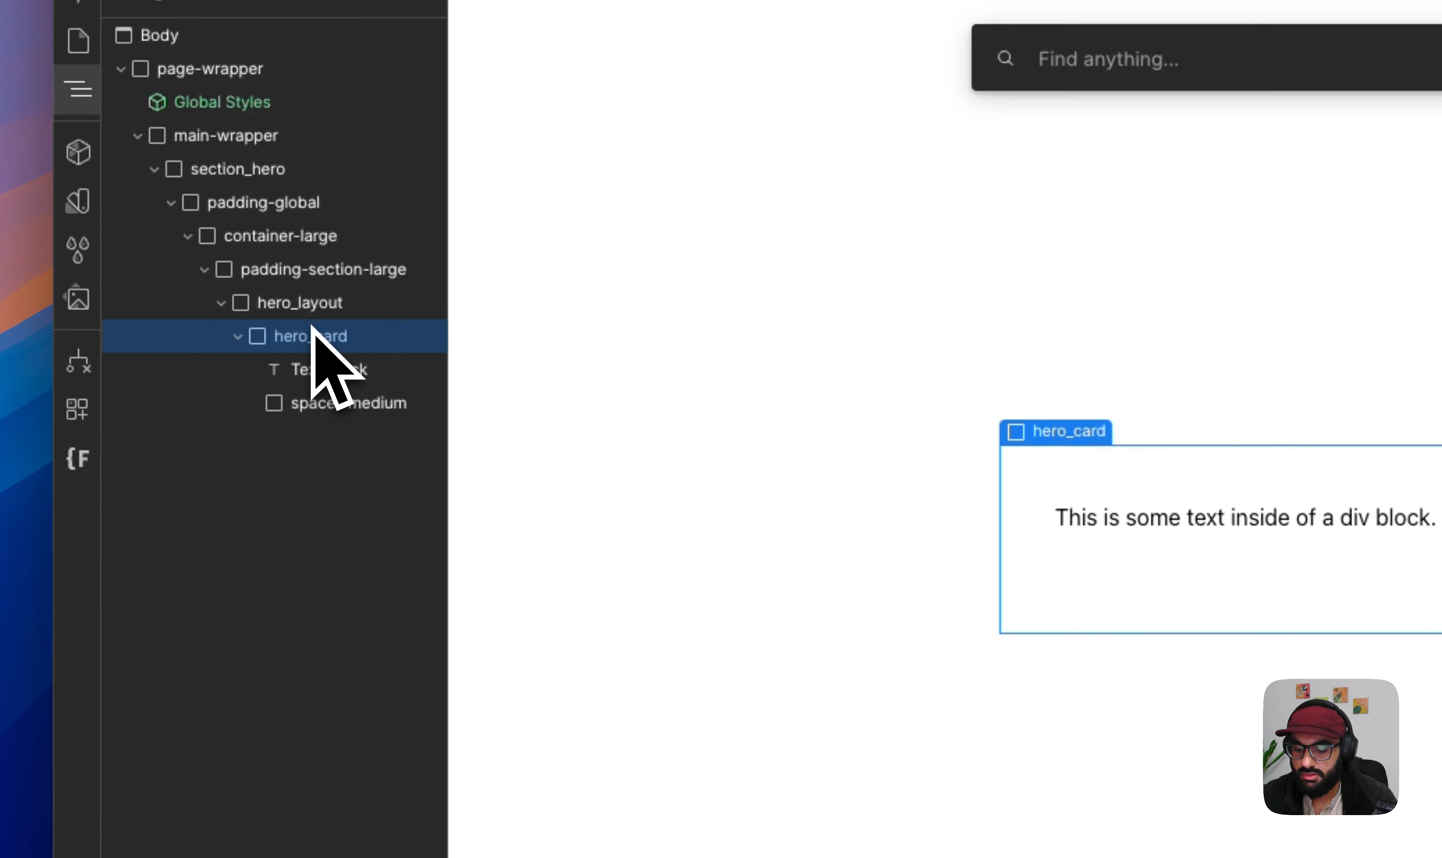
text(text)
key(Down)
key(Return)
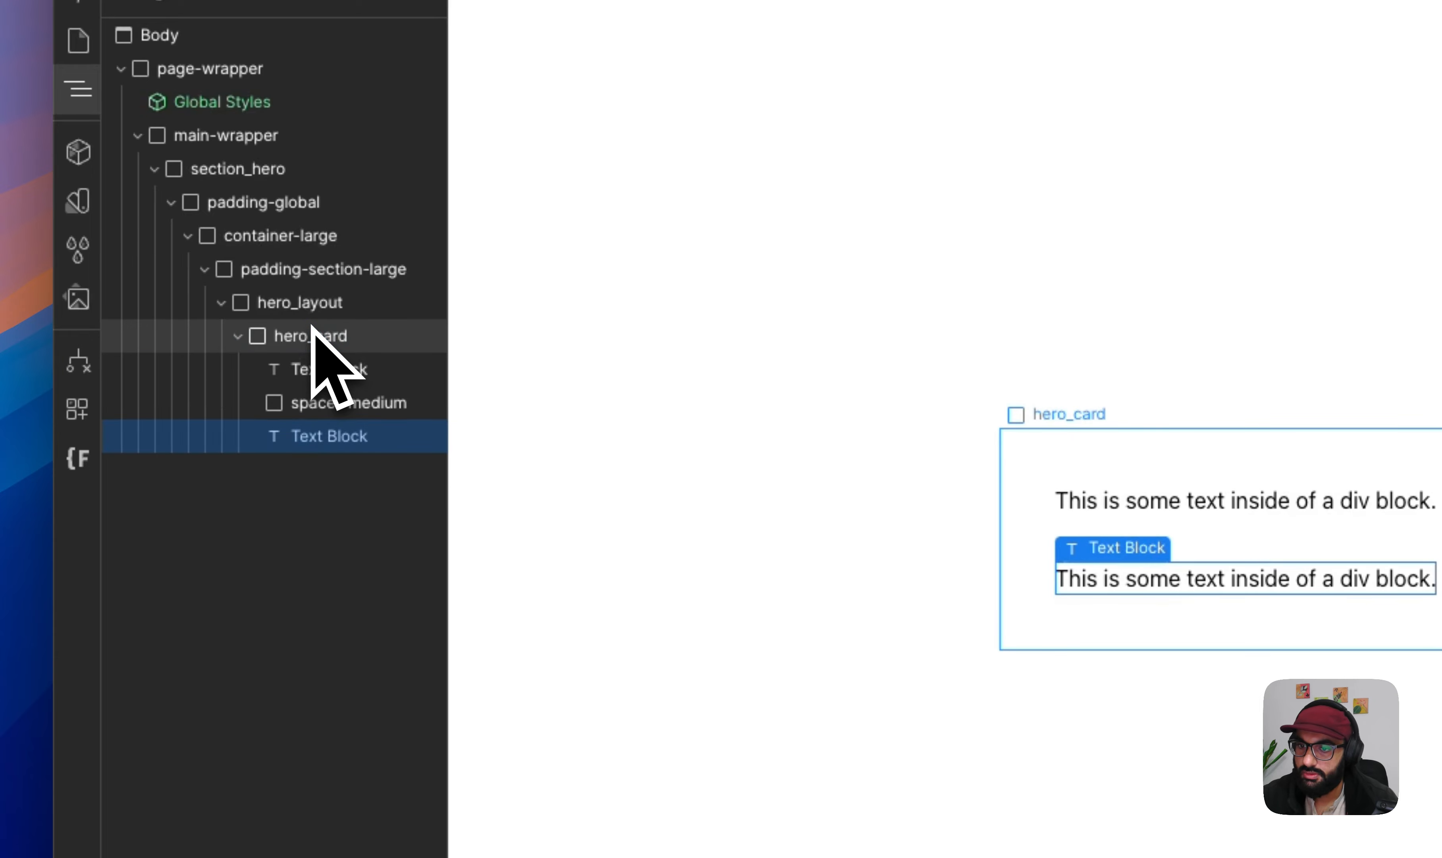
- Duplicate the spacer-medium block at the end of hero_card and replace the copy's class with spacer-small
click(308, 404)
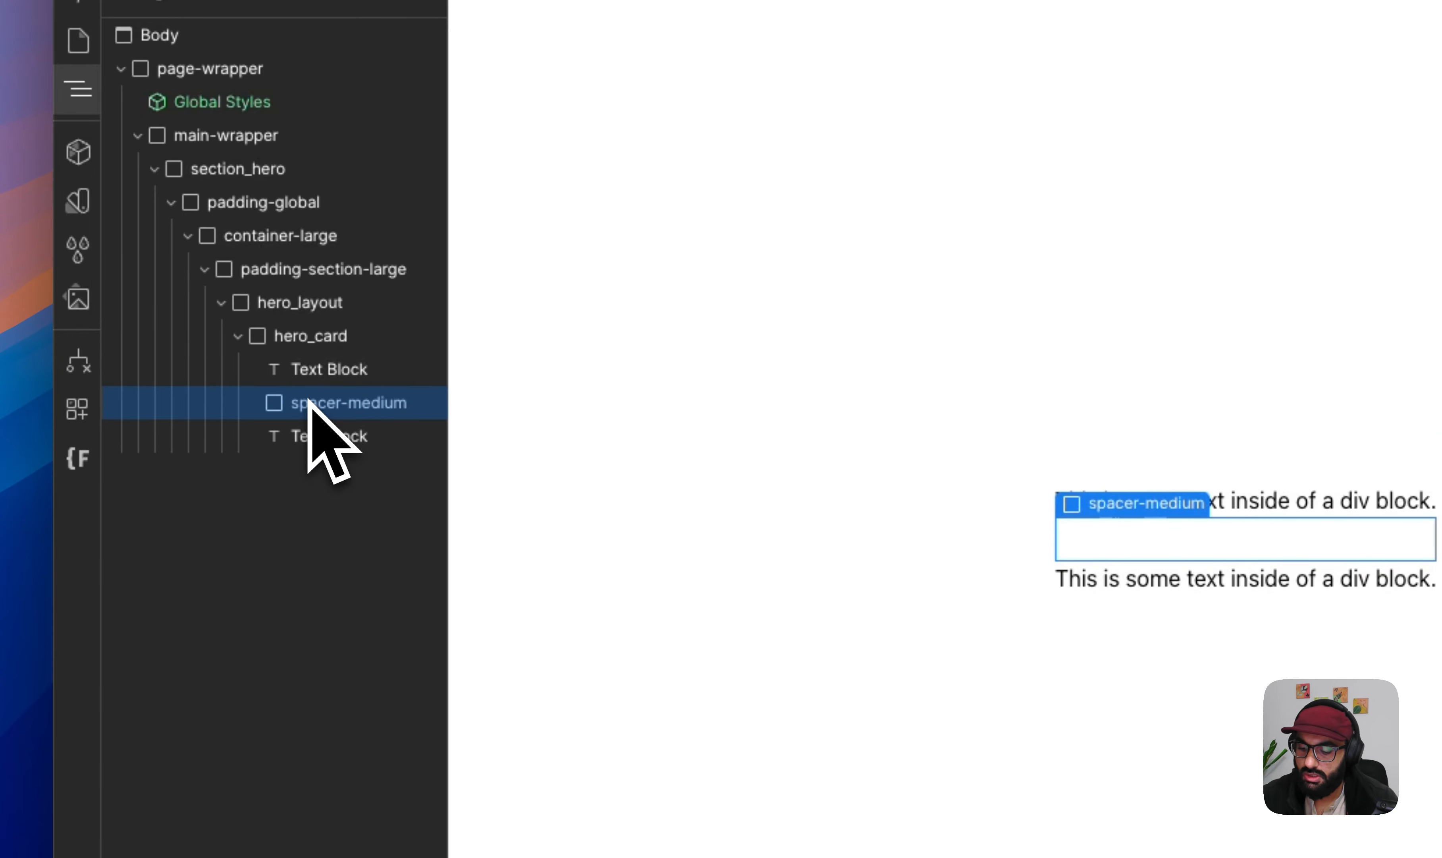
key(super+c)
click(310, 336)
key(super+v)
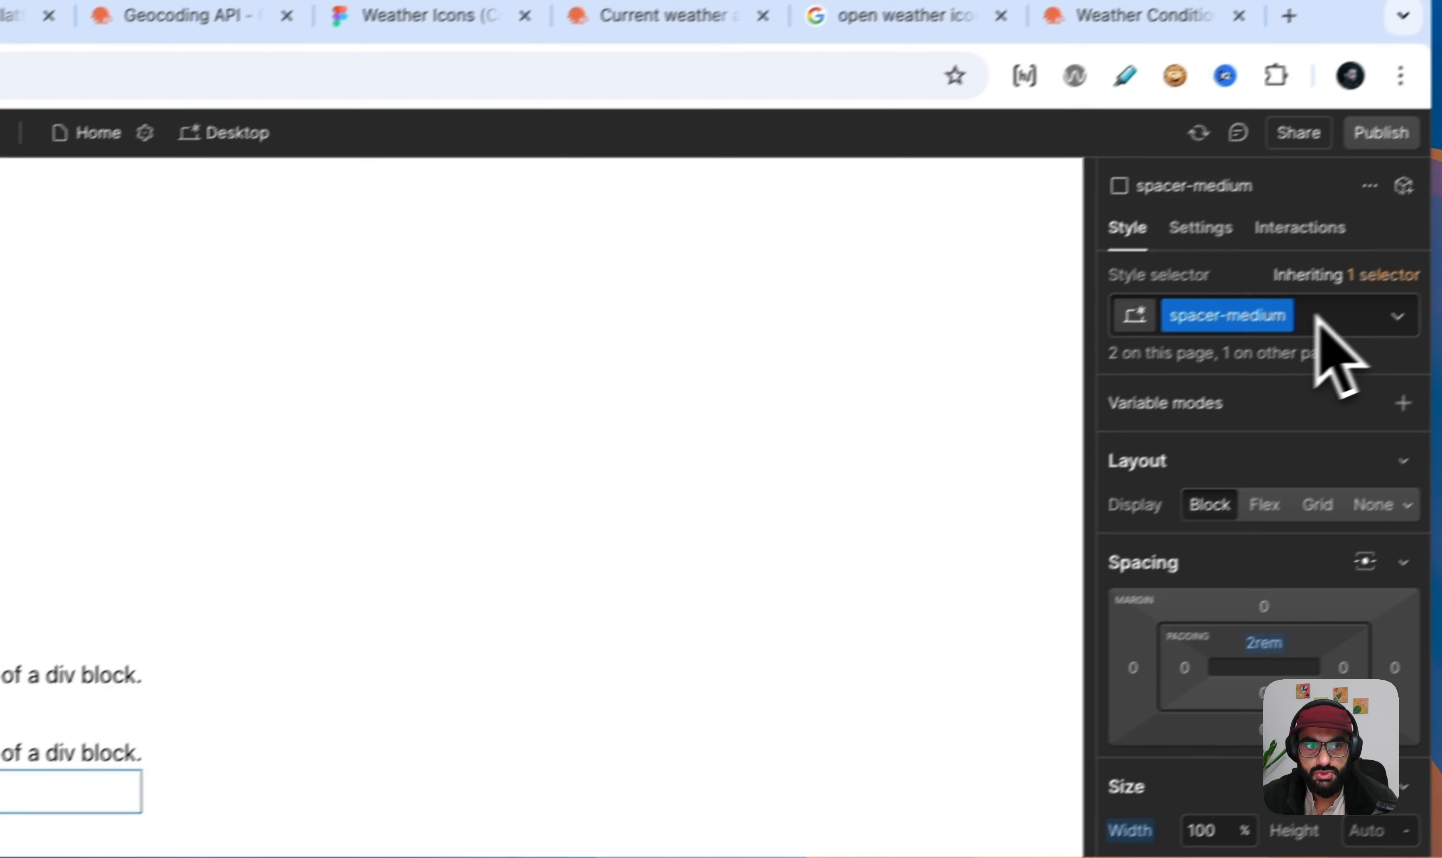
click(1300, 336)
key(BackSpace)
text(s)
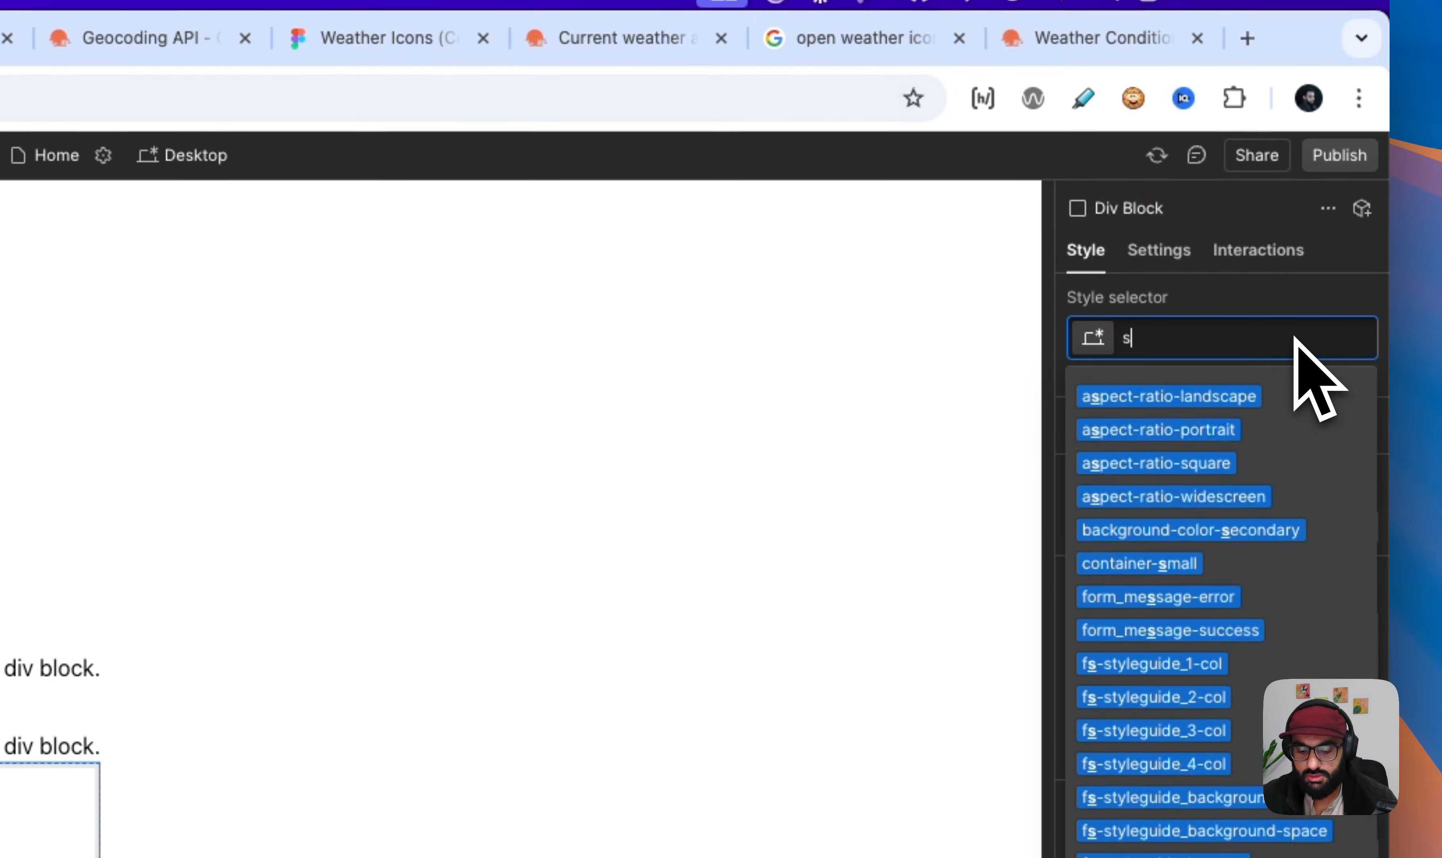
text(pacer-sma)
key(Down)
key(Return)
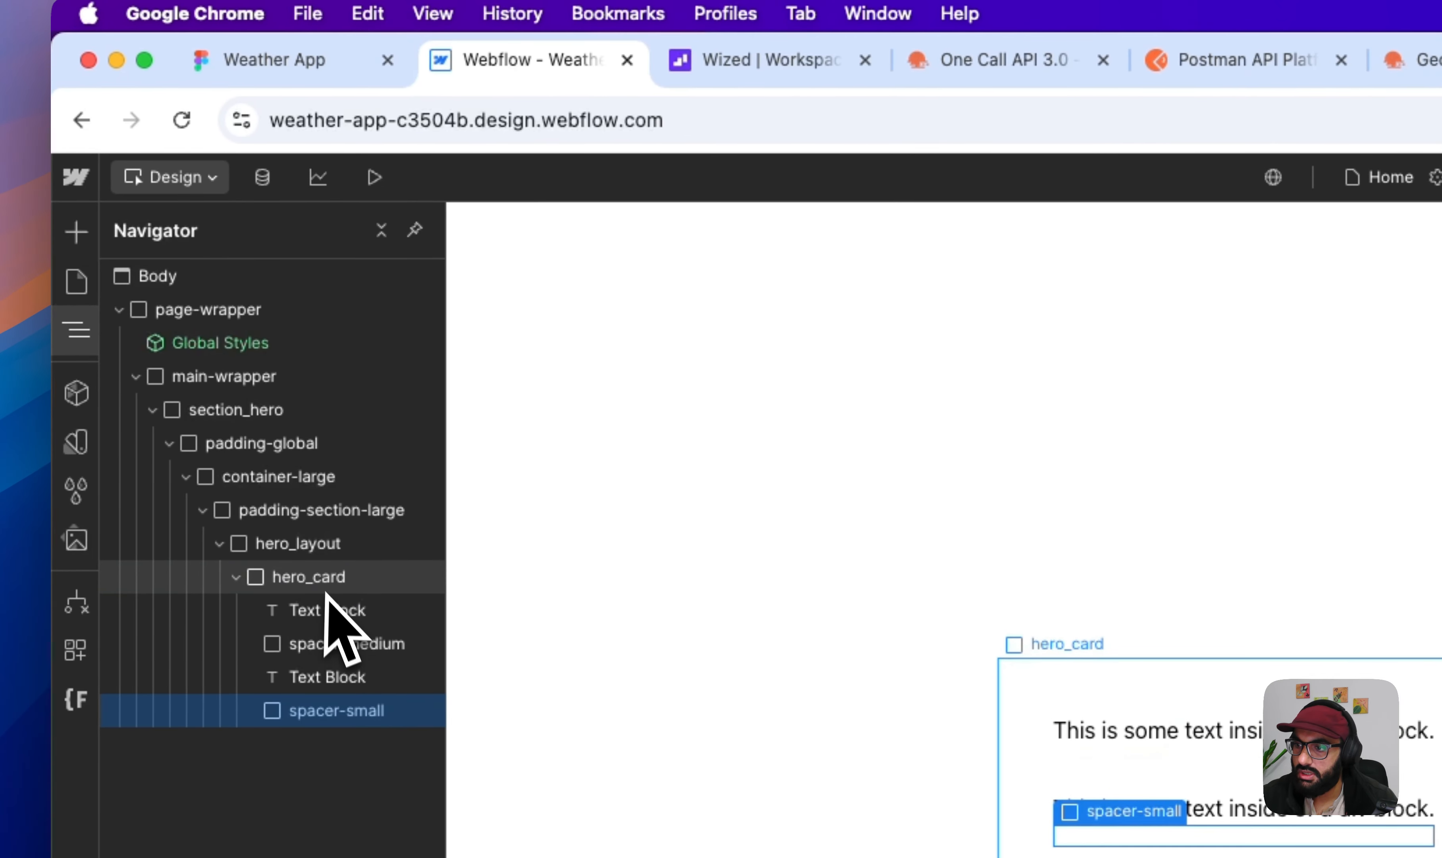
- Add another Text Block inside hero_card below the spacer-small block
click(319, 580)
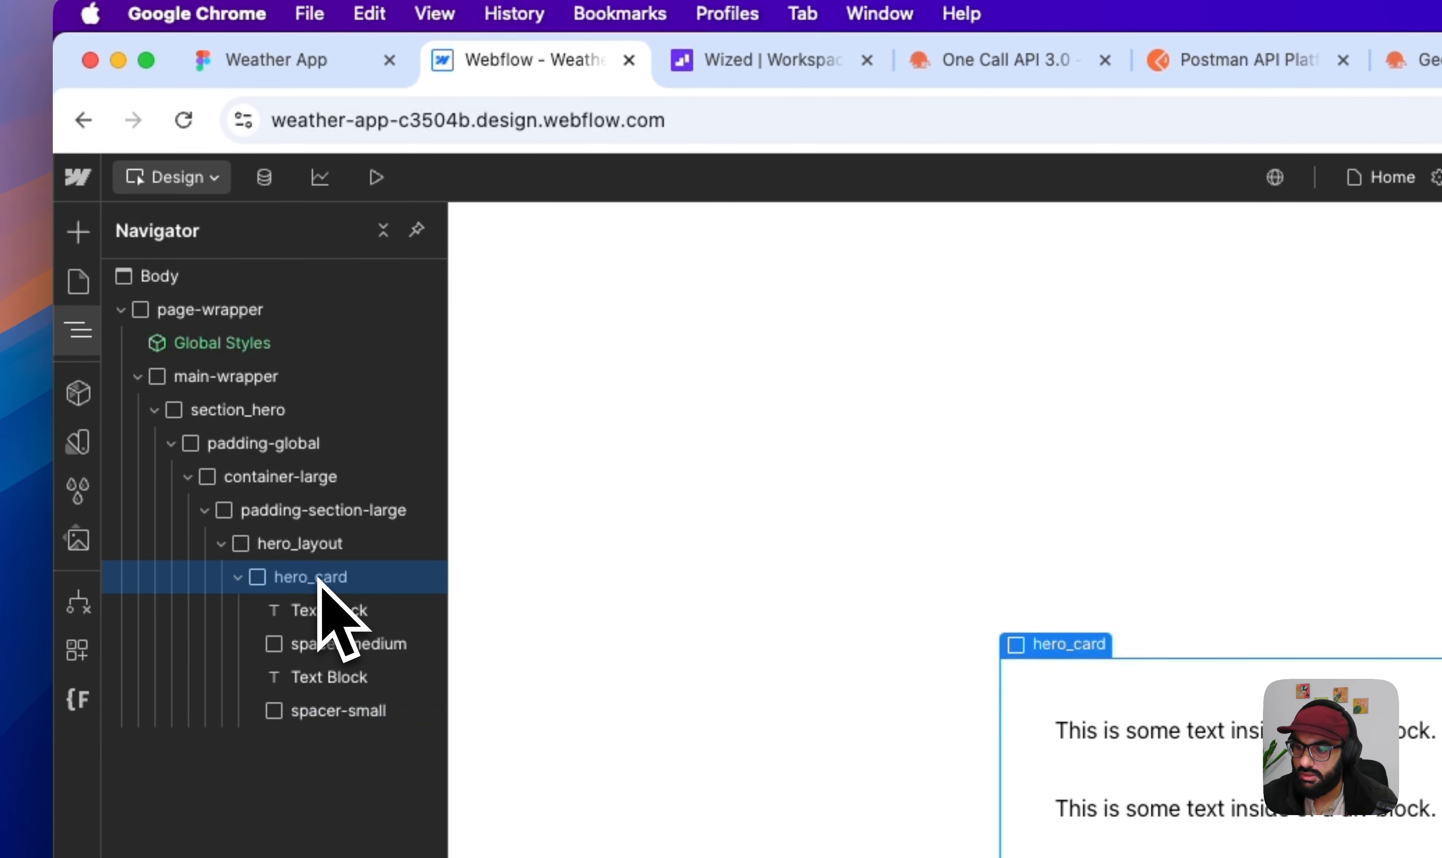
key(super+e)
text(text)
key(Down)
key(Return)
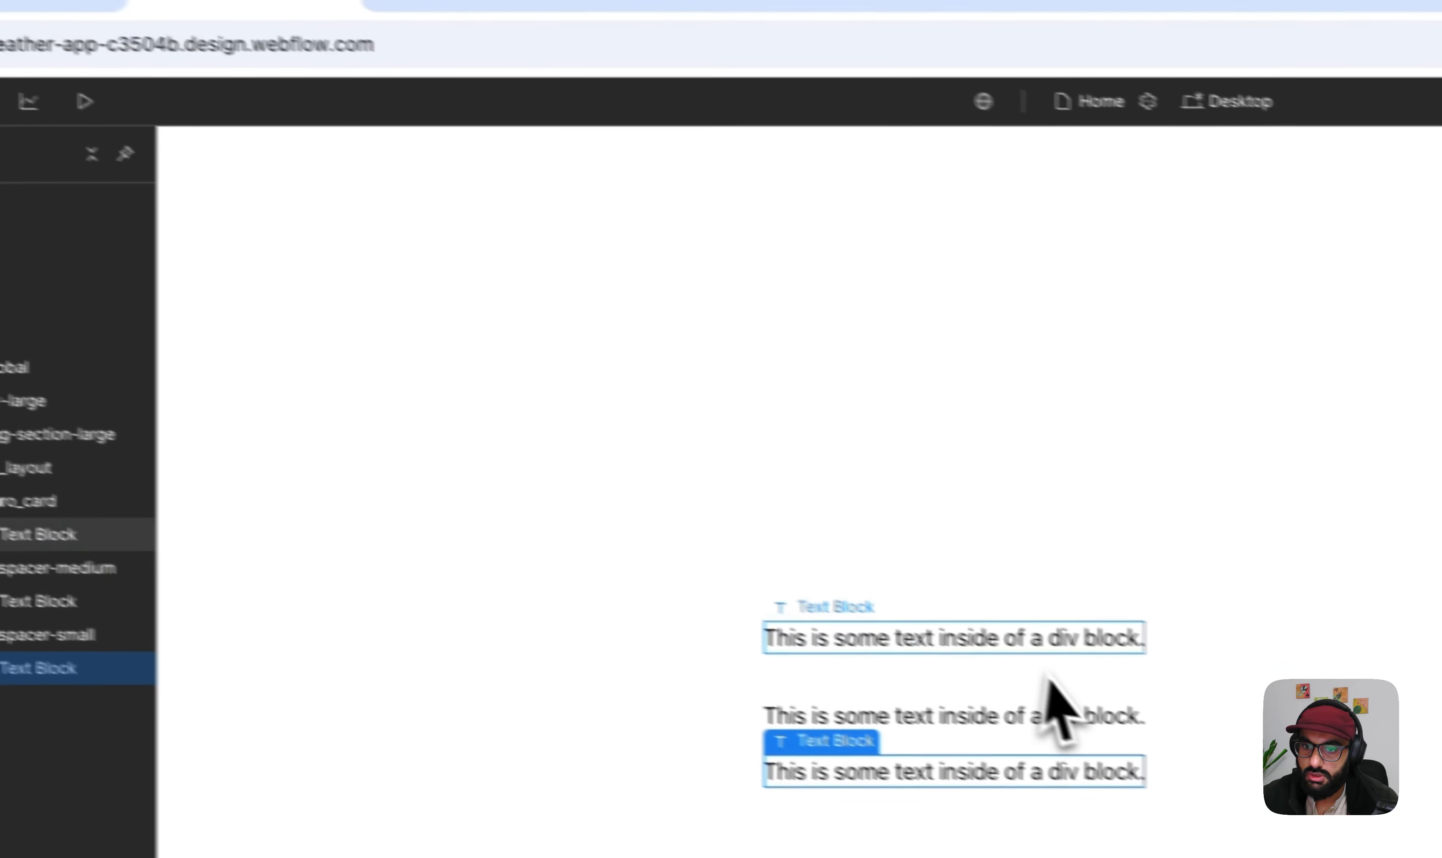
- Check the location text in the Figma card and replace the first text block's content with "New York, NY"
click(1330, 716)
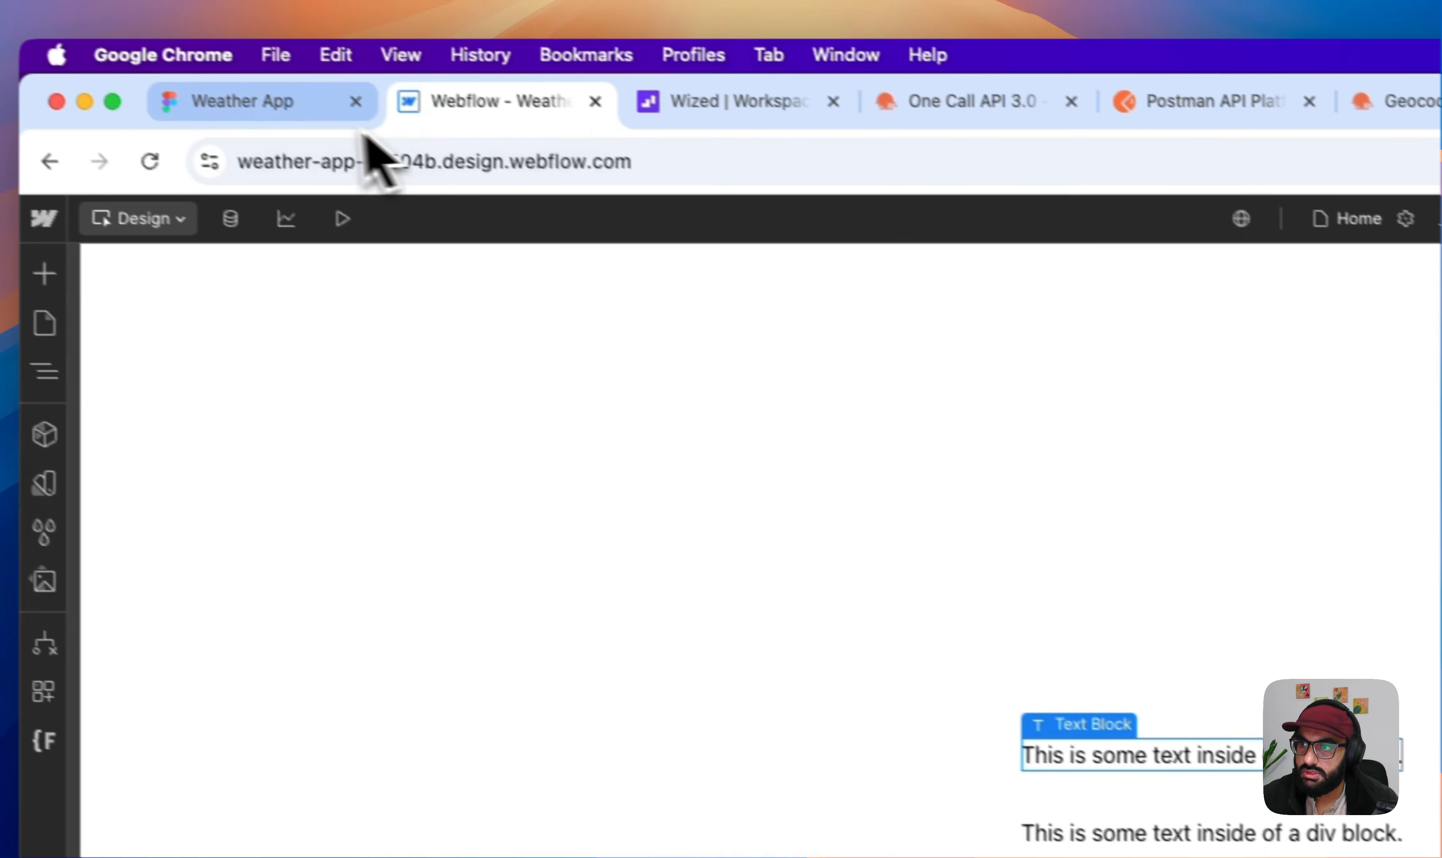
click(339, 112)
click(454, 114)
double_click(1192, 759)
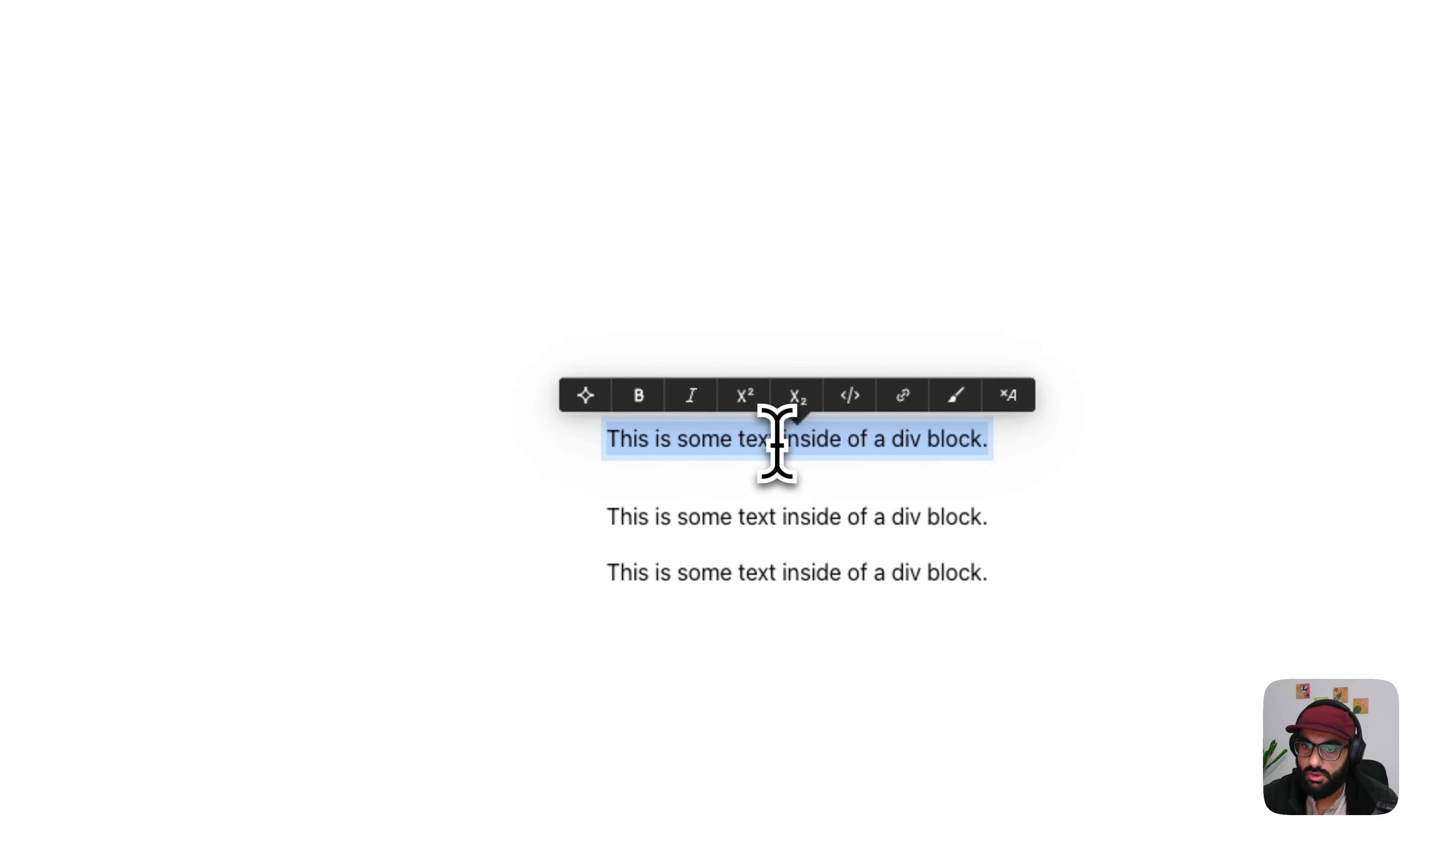
text(New York, N)
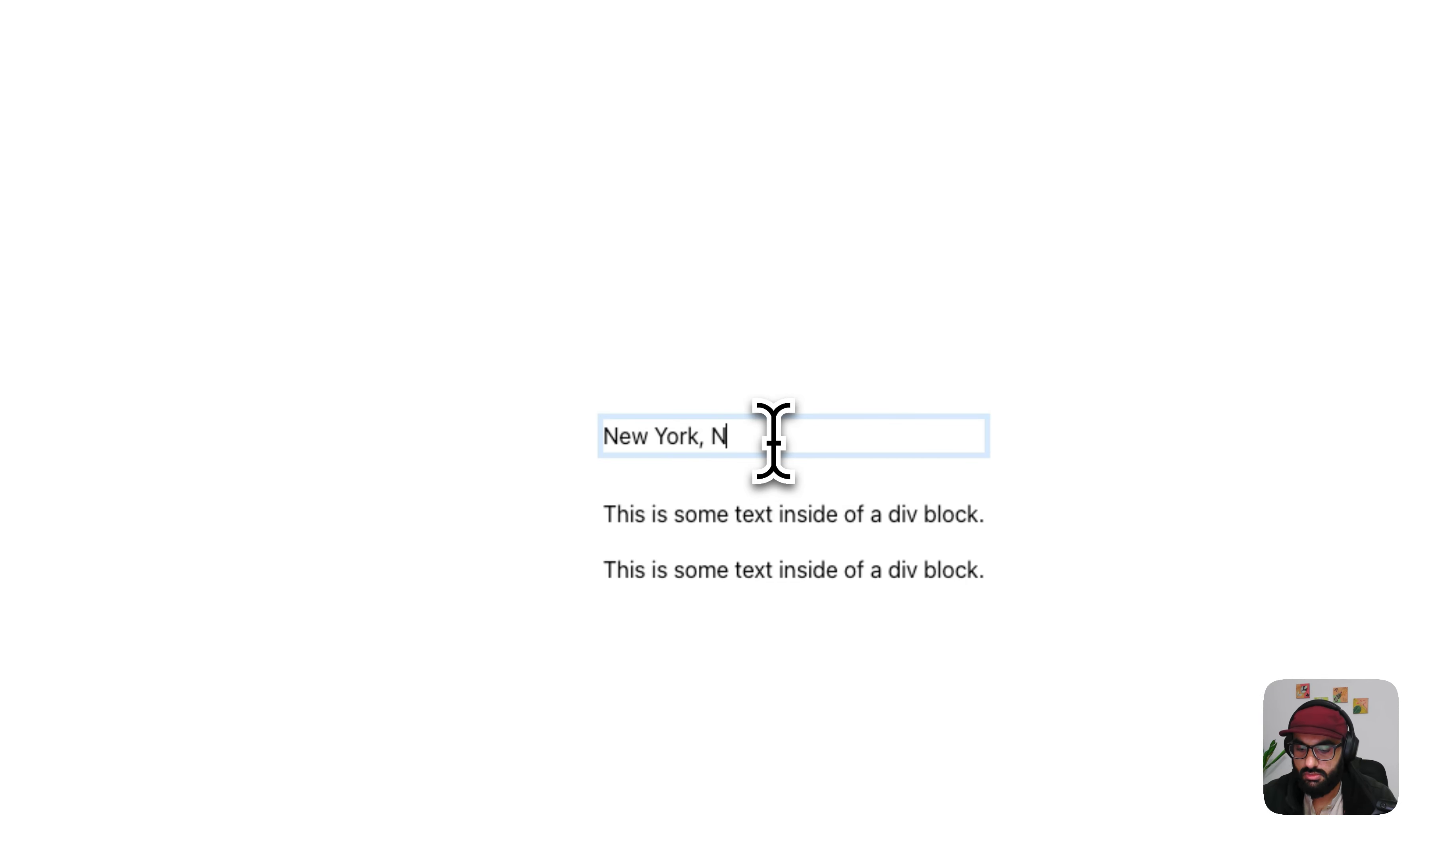
text(Y)
- Replace the placeholder content of the second text block with the temperature number 27
click(829, 518)
double_click(830, 518)
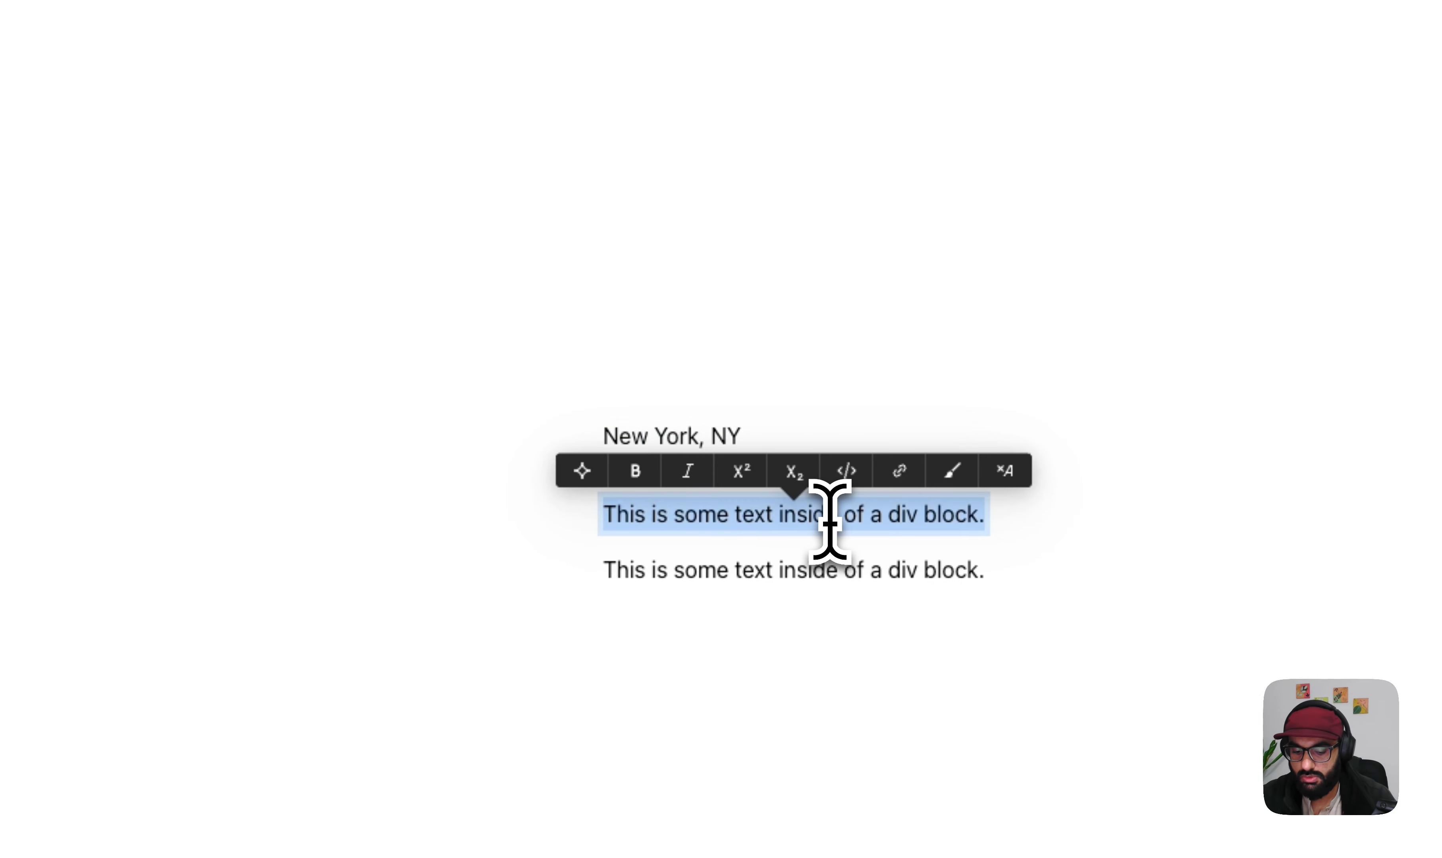
text(27 C)
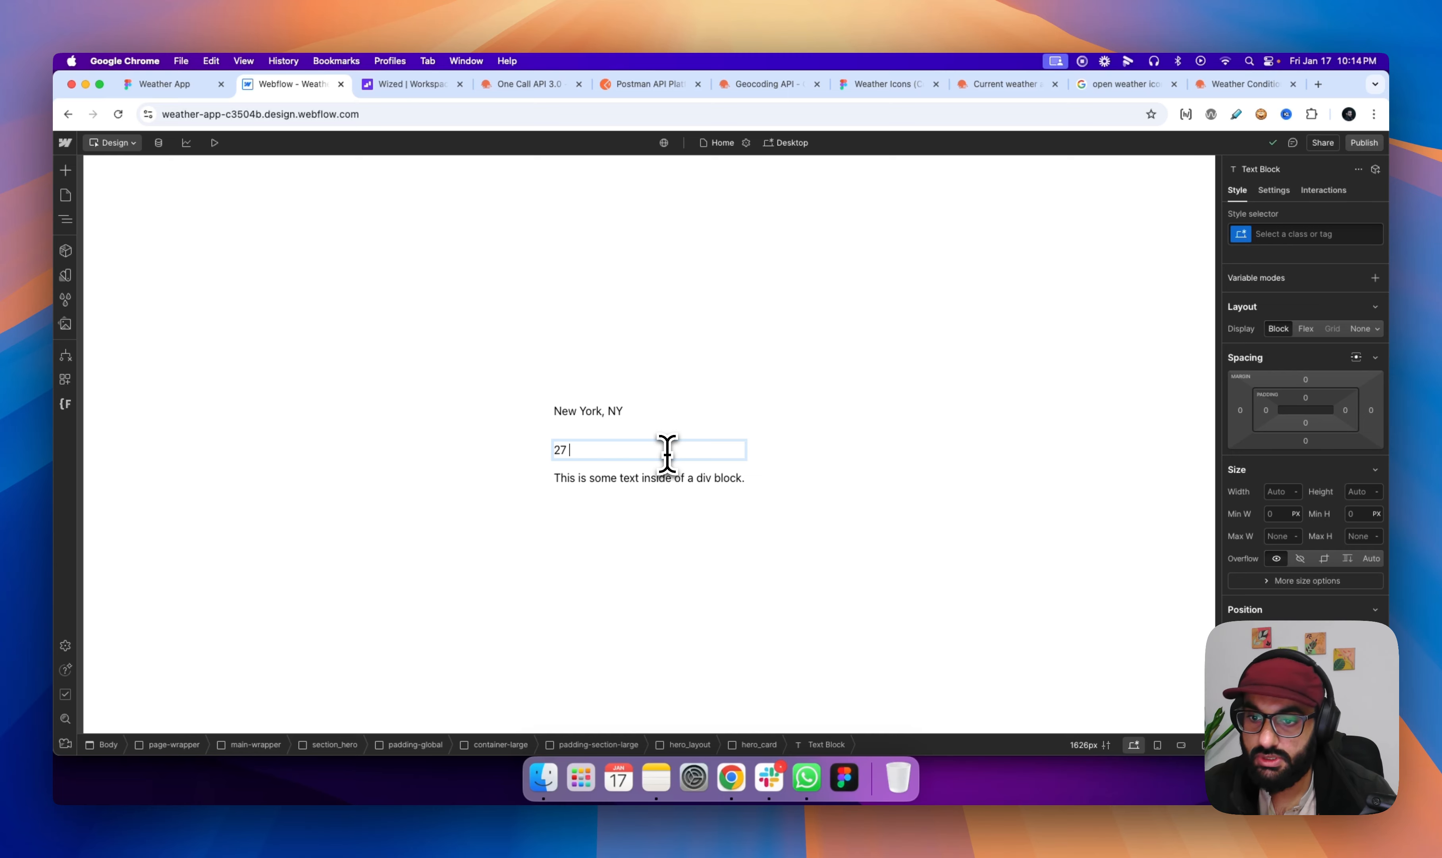
- Search Google for "degree text" in a new browser tab and copy the degree symbol from the results
click(1318, 84)
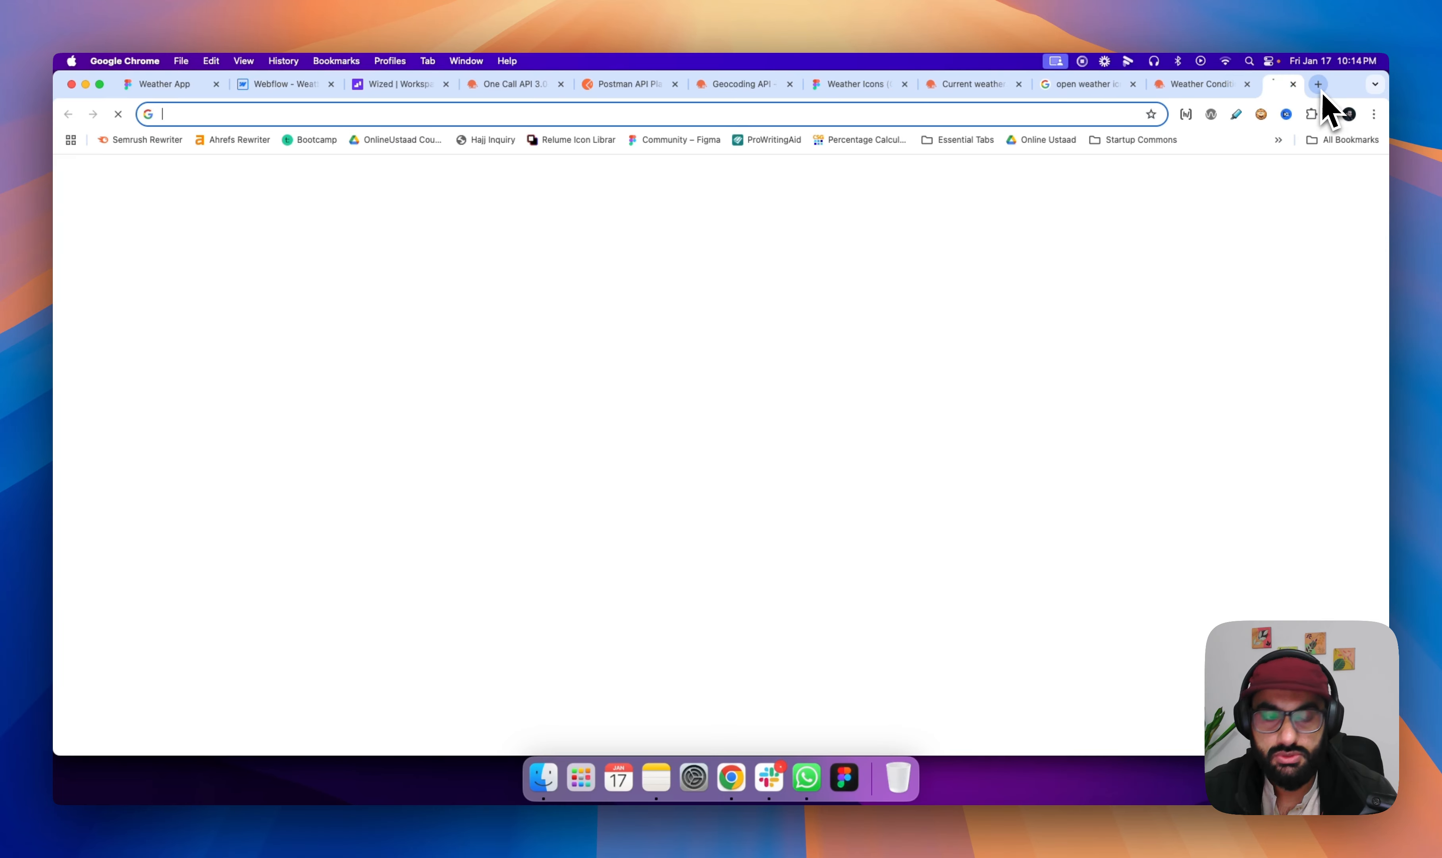
text(degree text)
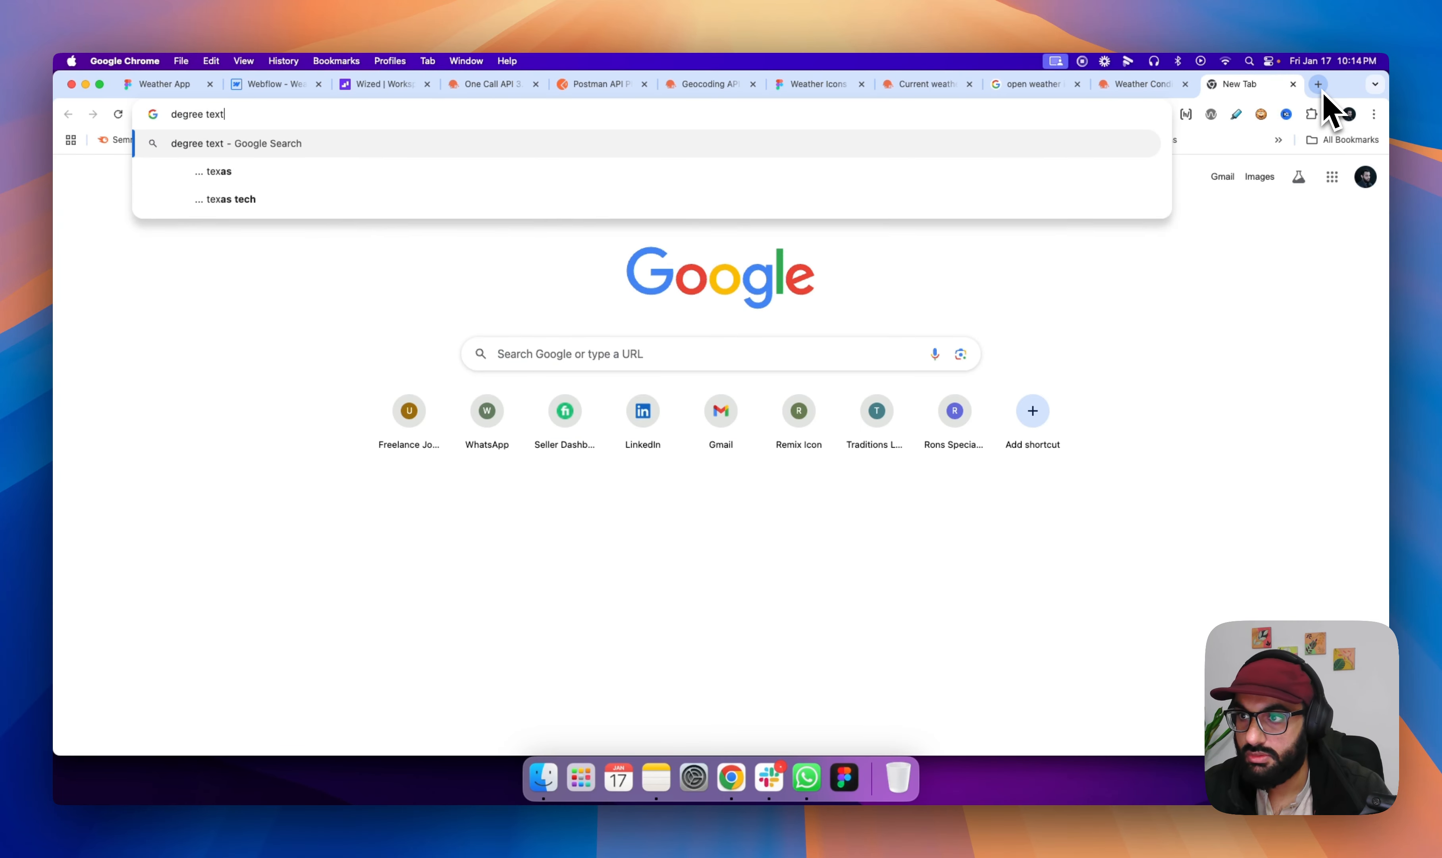
key(Return)
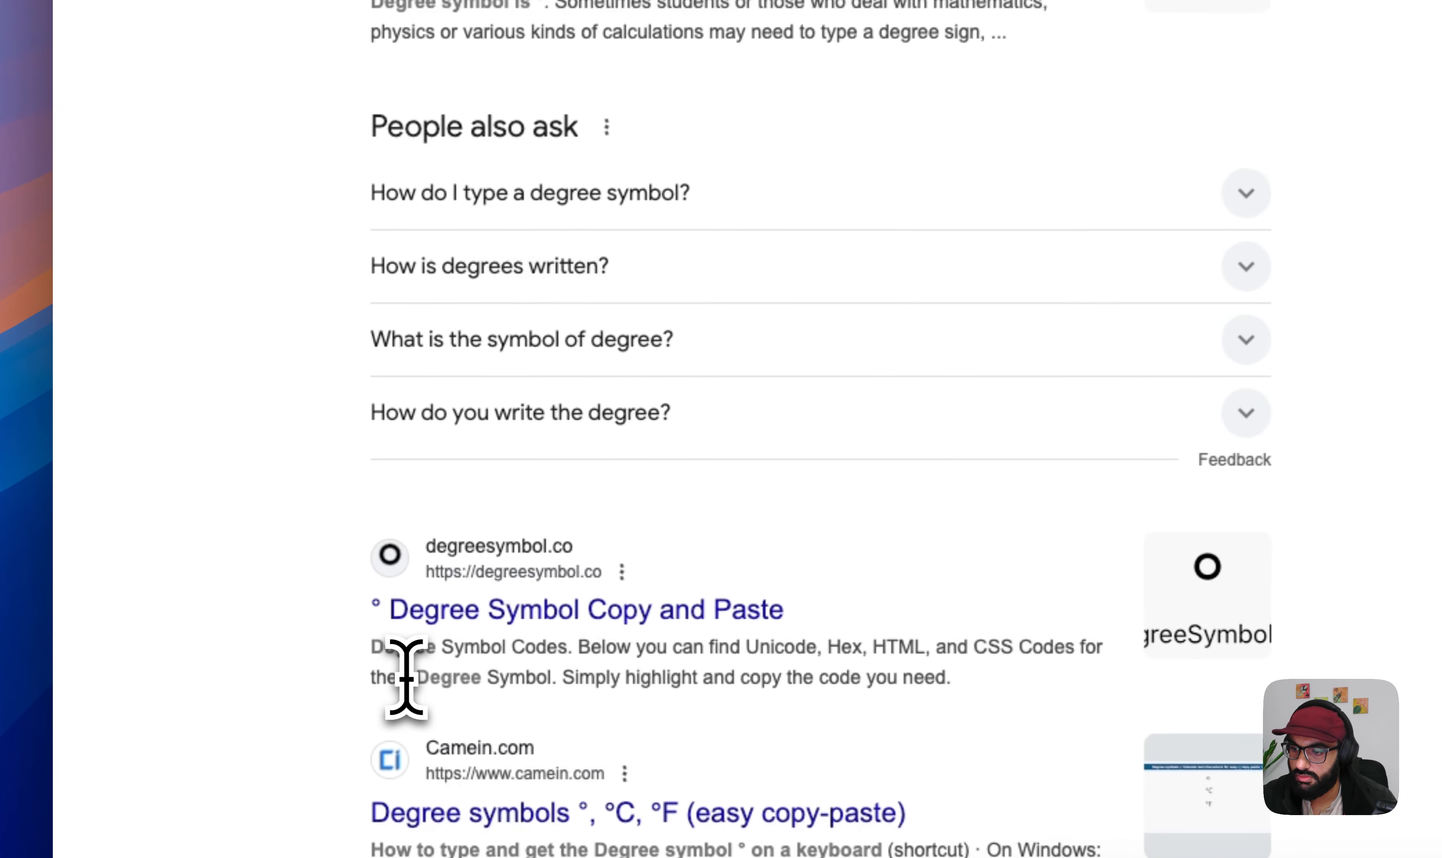
double_click(232, 644)
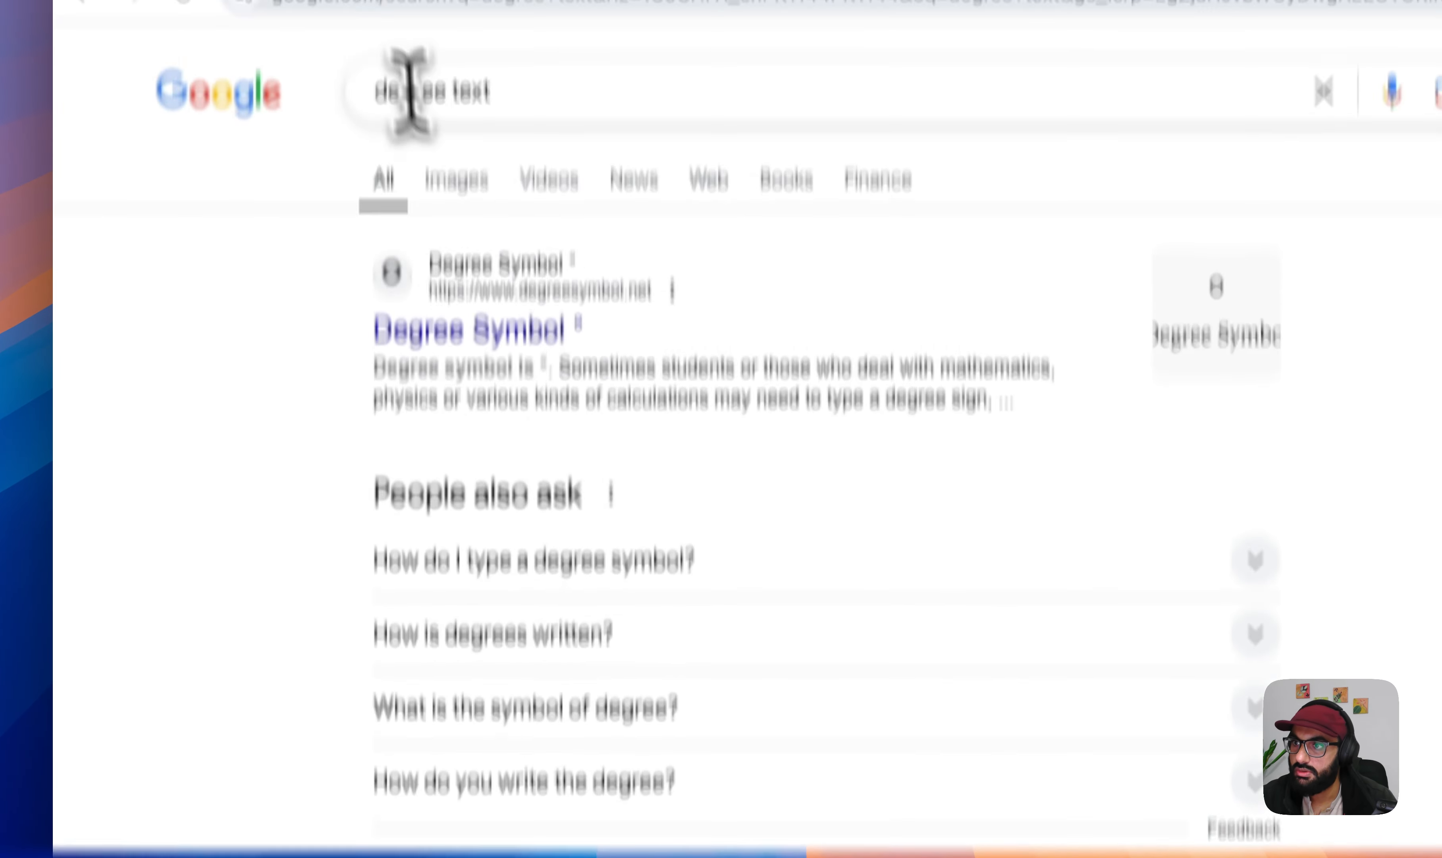
- Return to Webflow and complete the temperature text with the copied degree symbol so it reads "27°C"
click(511, 100)
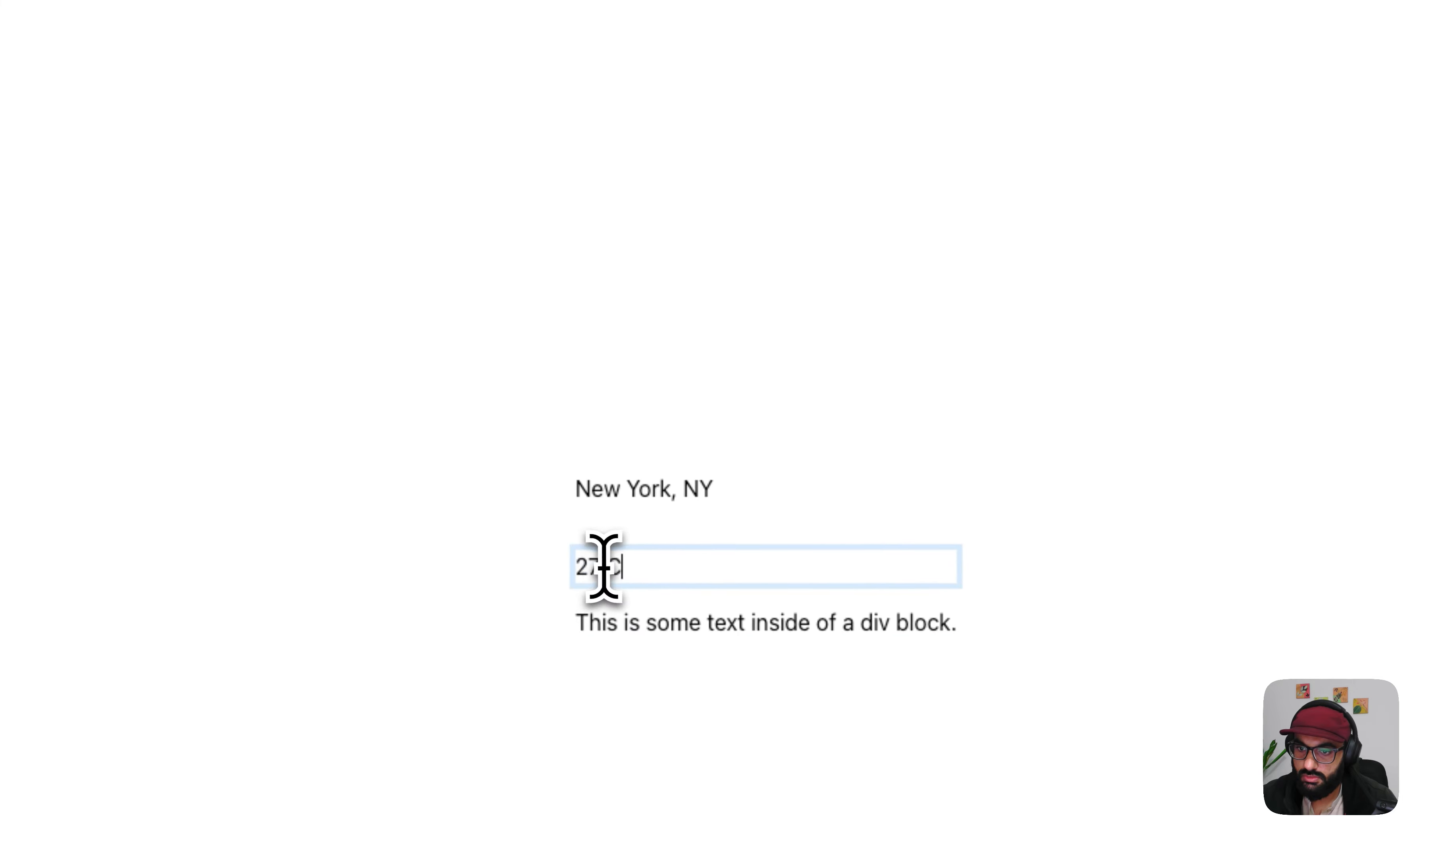
key(Left)
key(ctrl+v)
key(Escape)
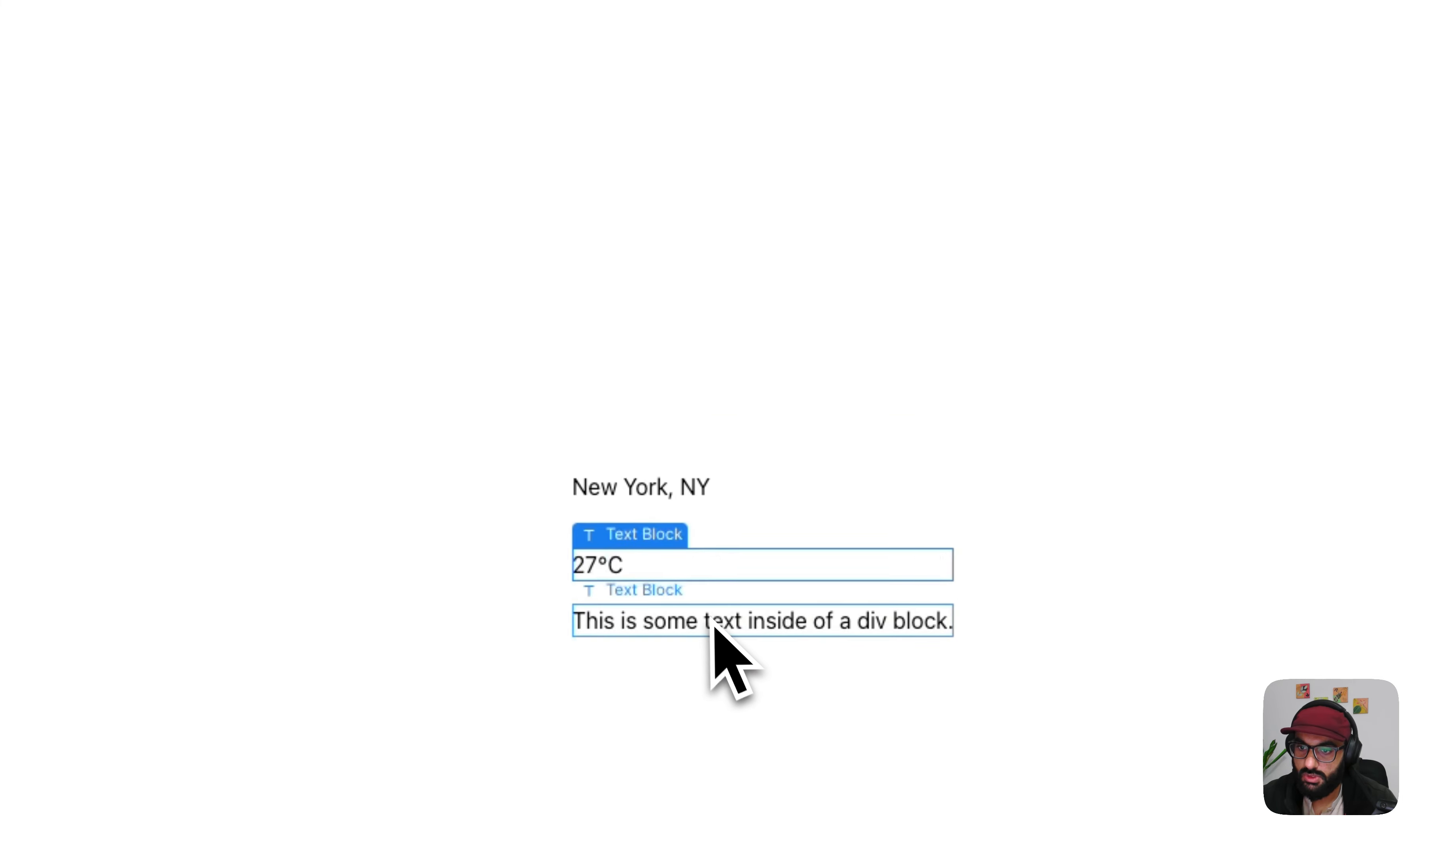
- Check the condition text in the Figma card and replace the third text block's content with "Partly Cloudy"
click(713, 623)
click(293, 124)
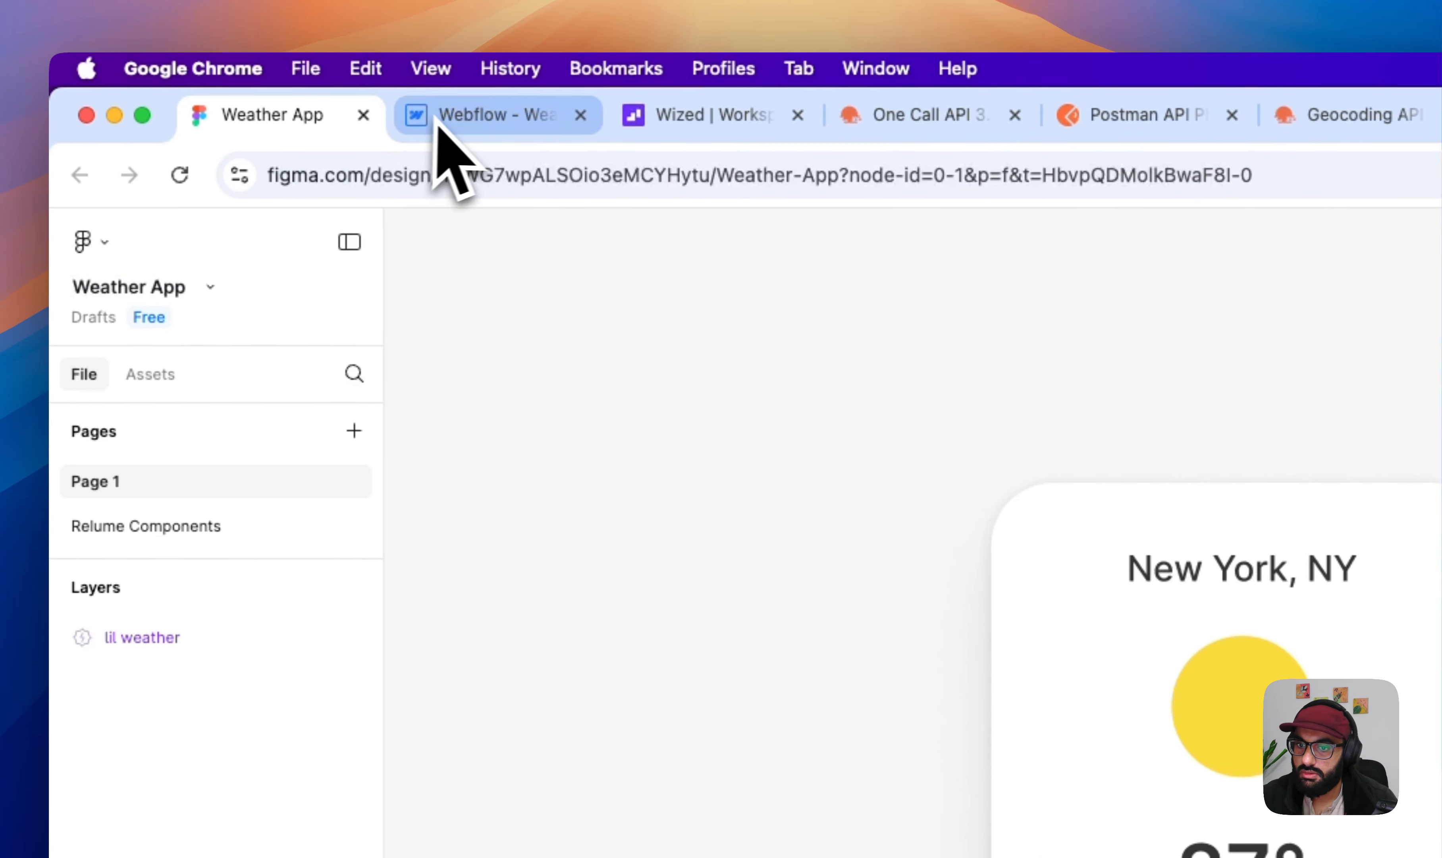
click(445, 120)
double_click(811, 571)
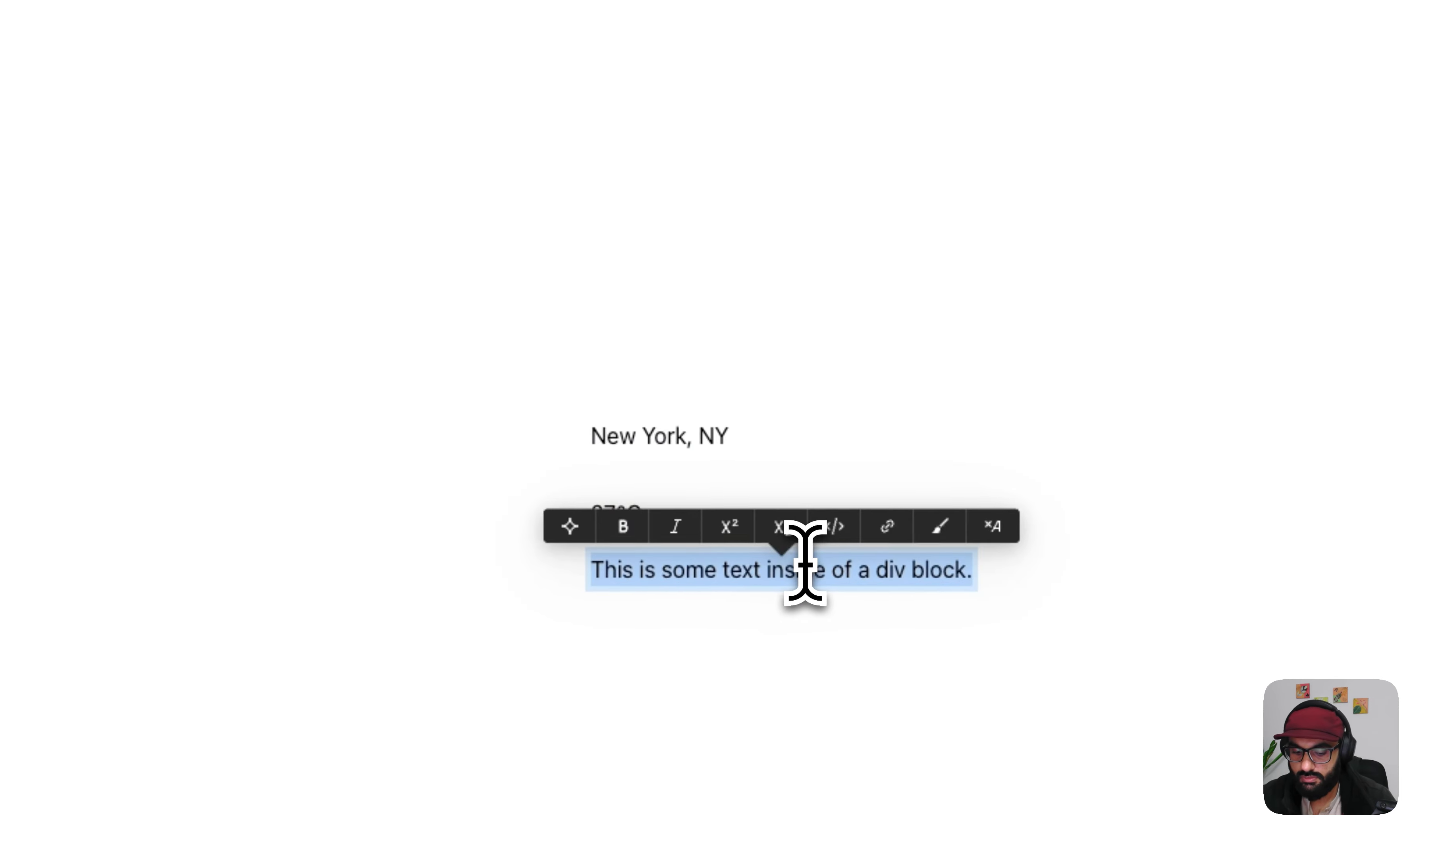
text(Partly Cloudy)
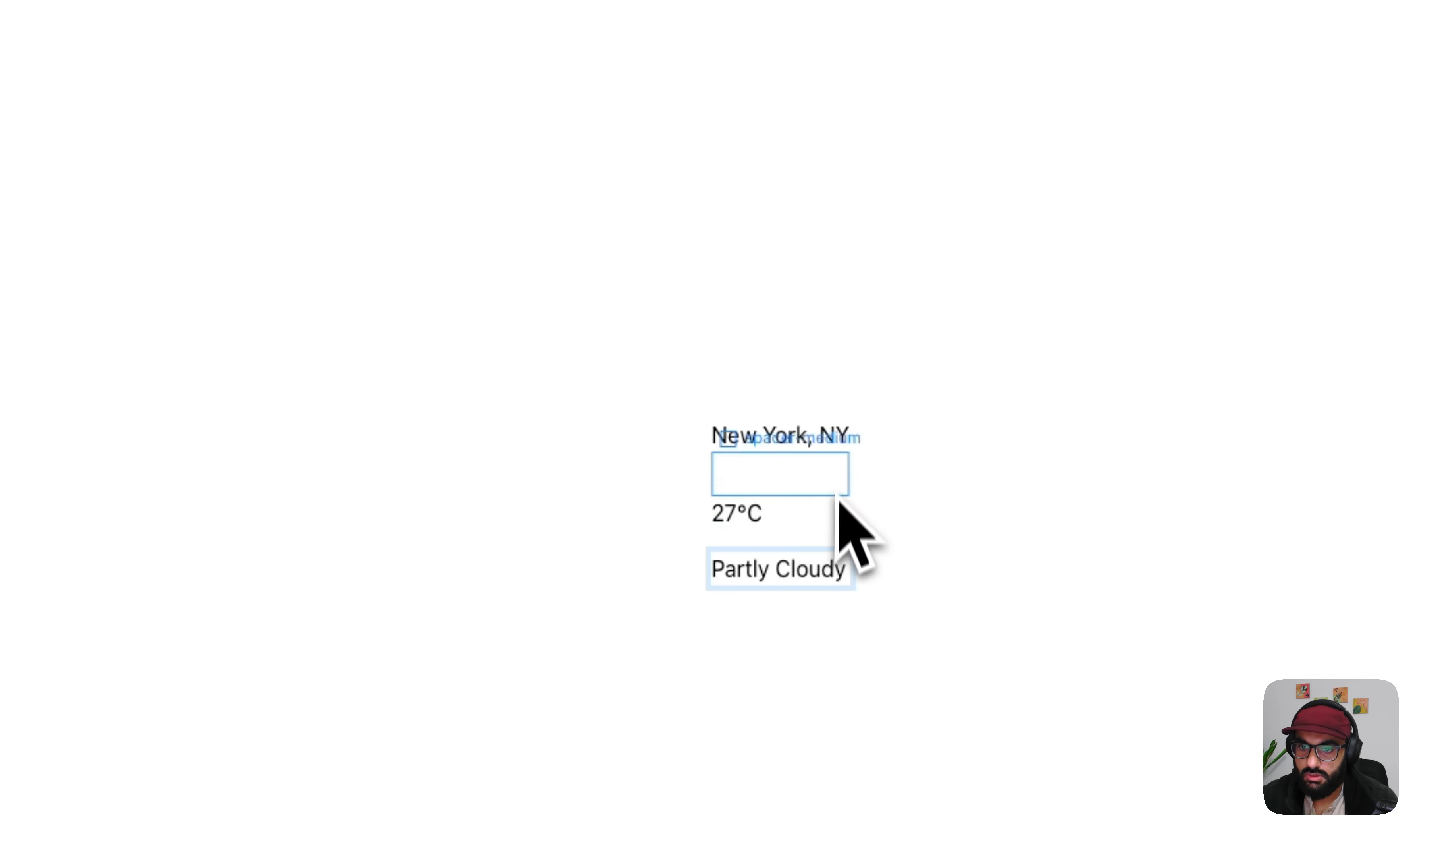
click(798, 323)
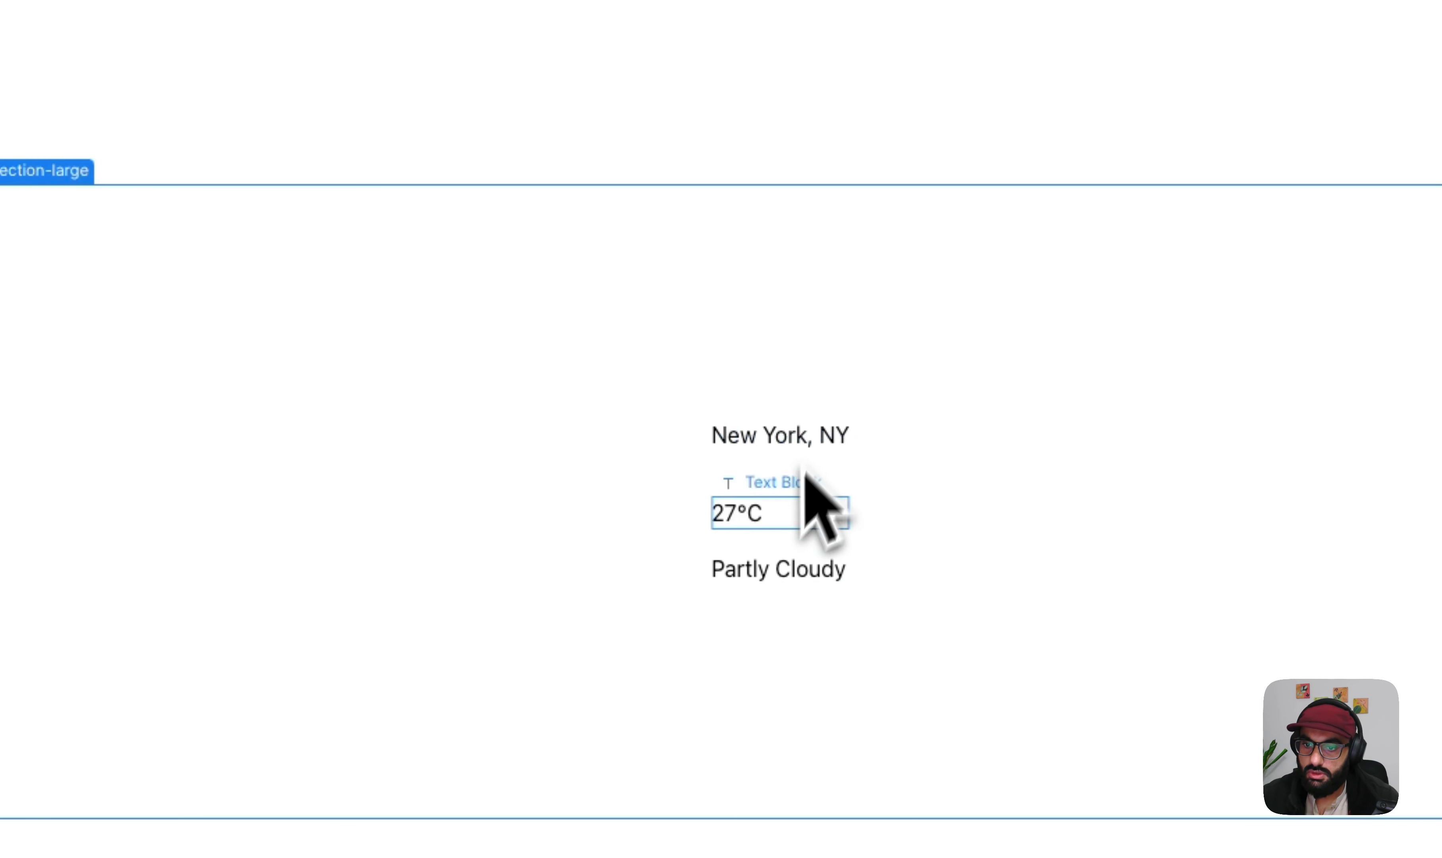
- Try the heading-style-h3 class on the 27°C text block
click(769, 521)
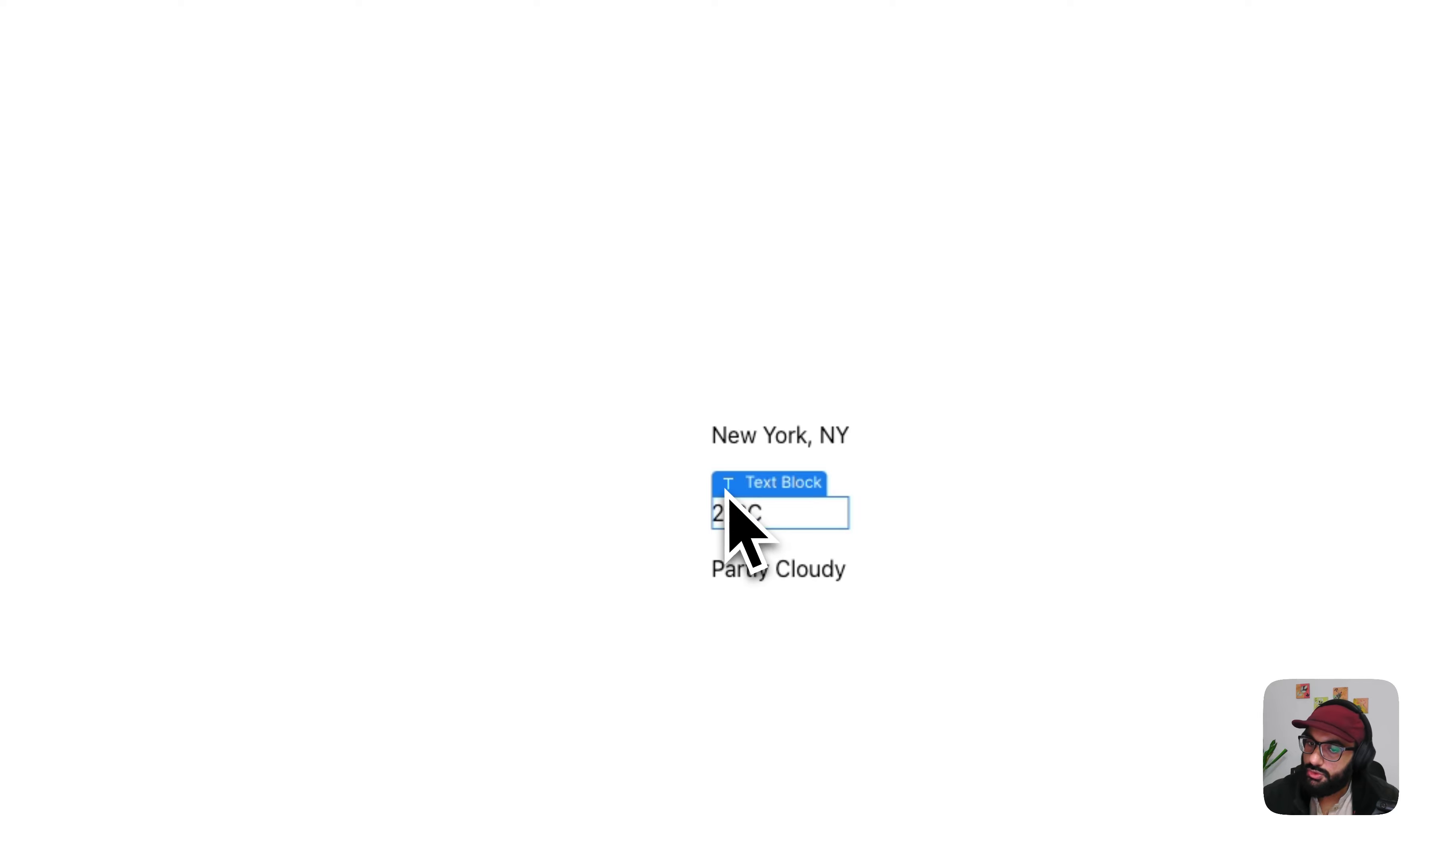
click(761, 440)
click(799, 519)
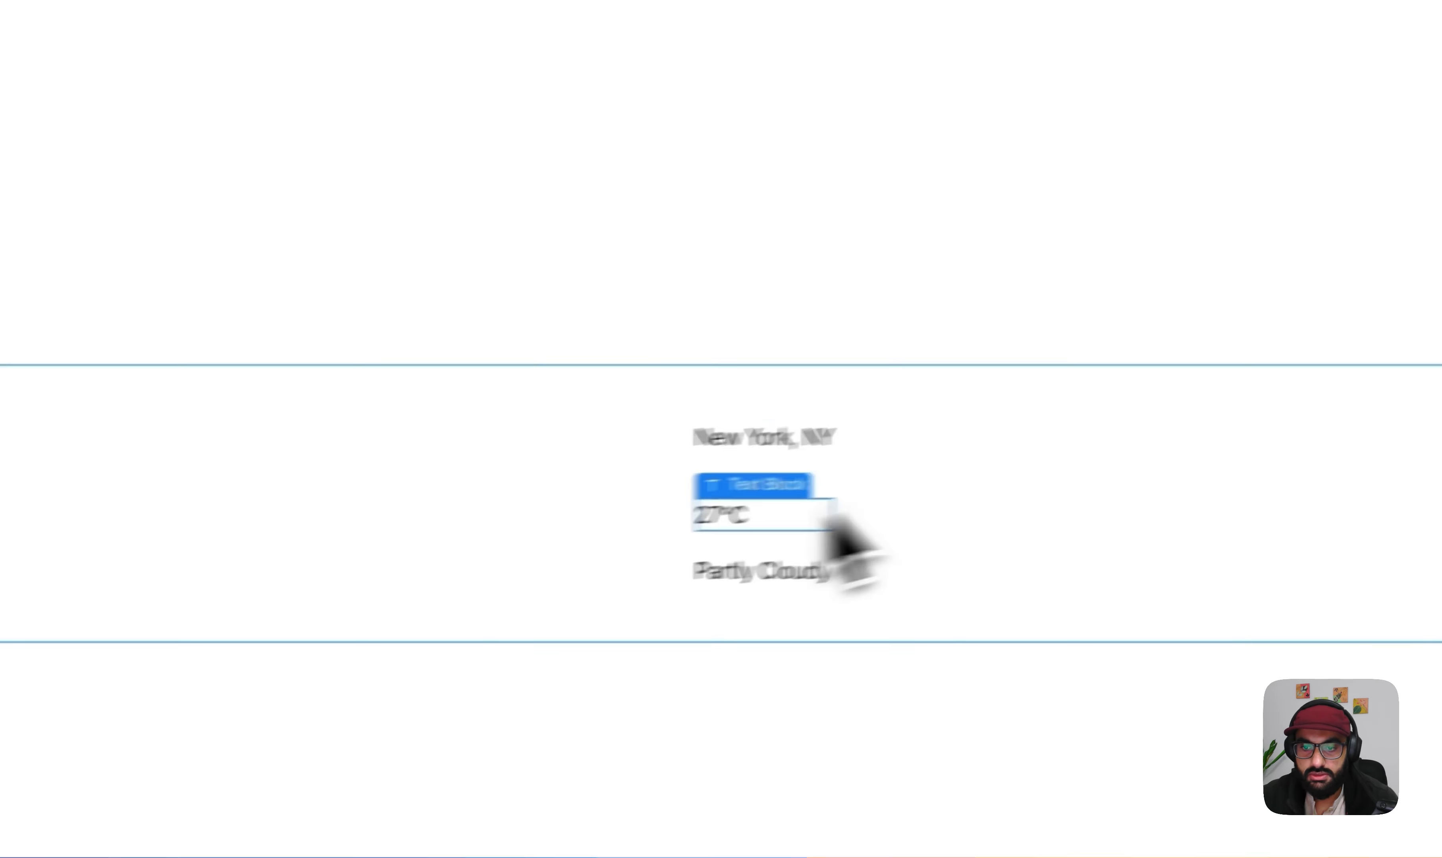
click(1288, 366)
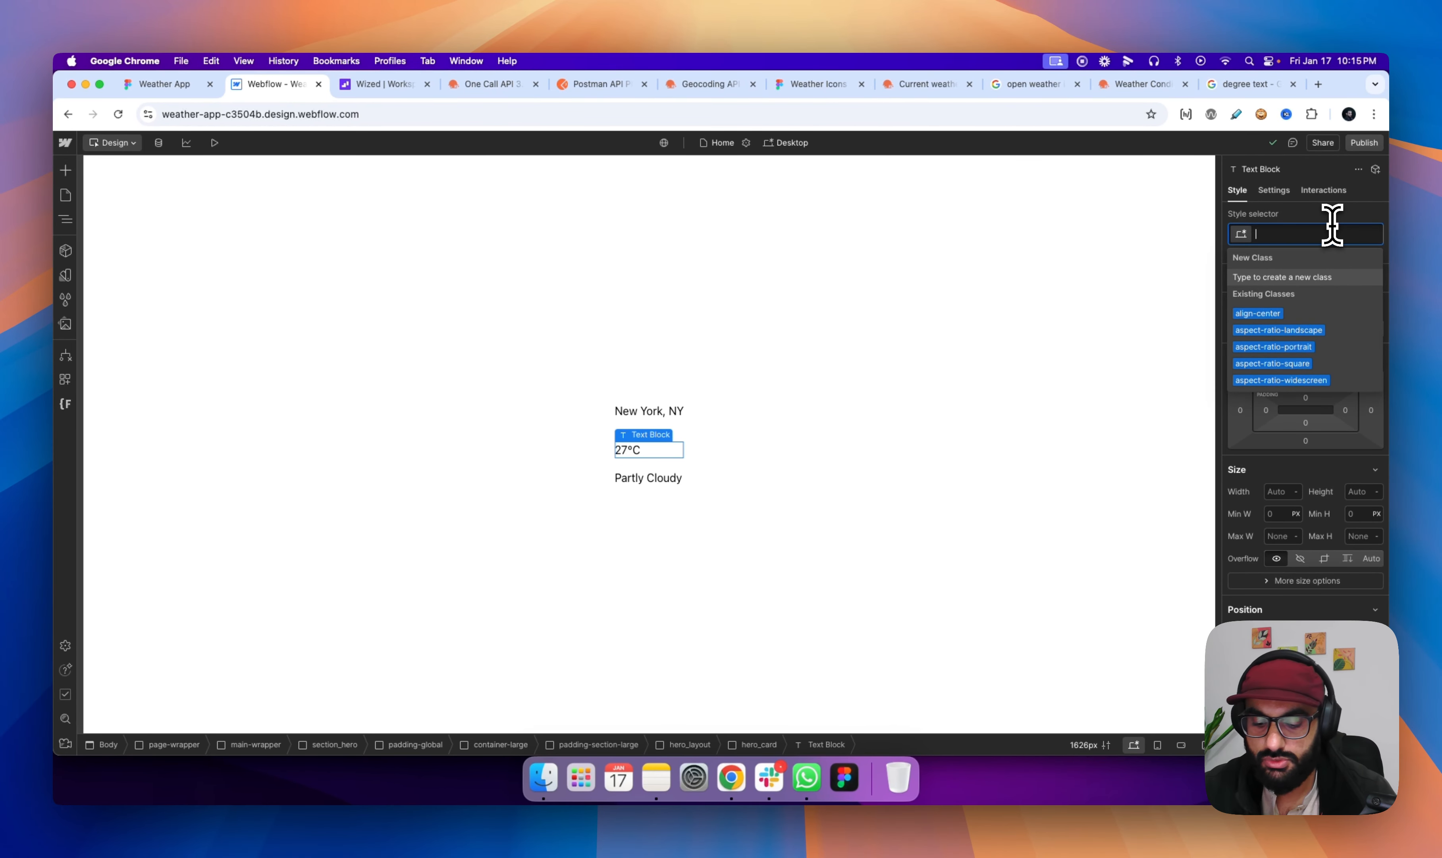
text(head)
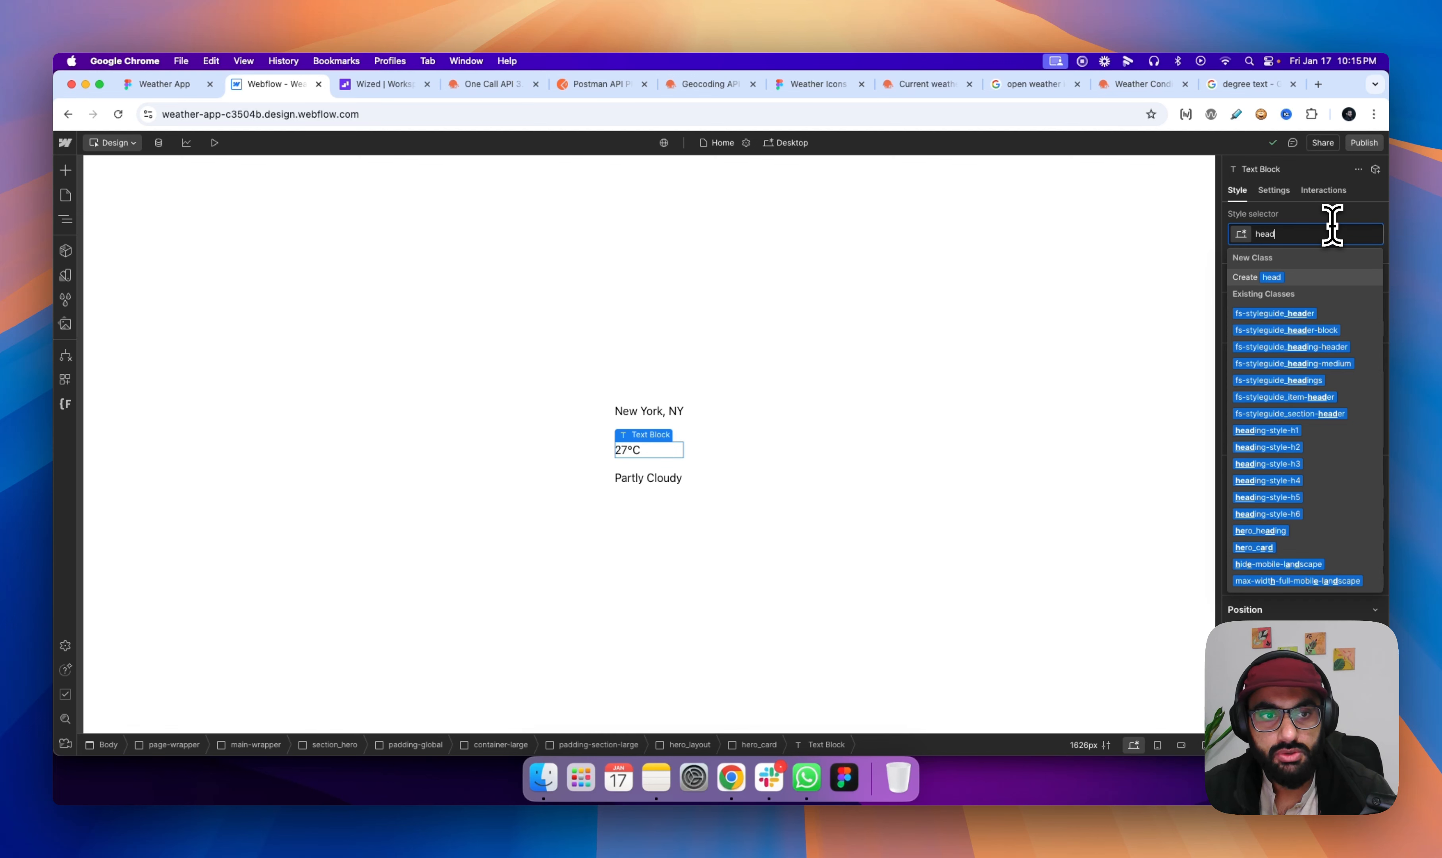
text(style)
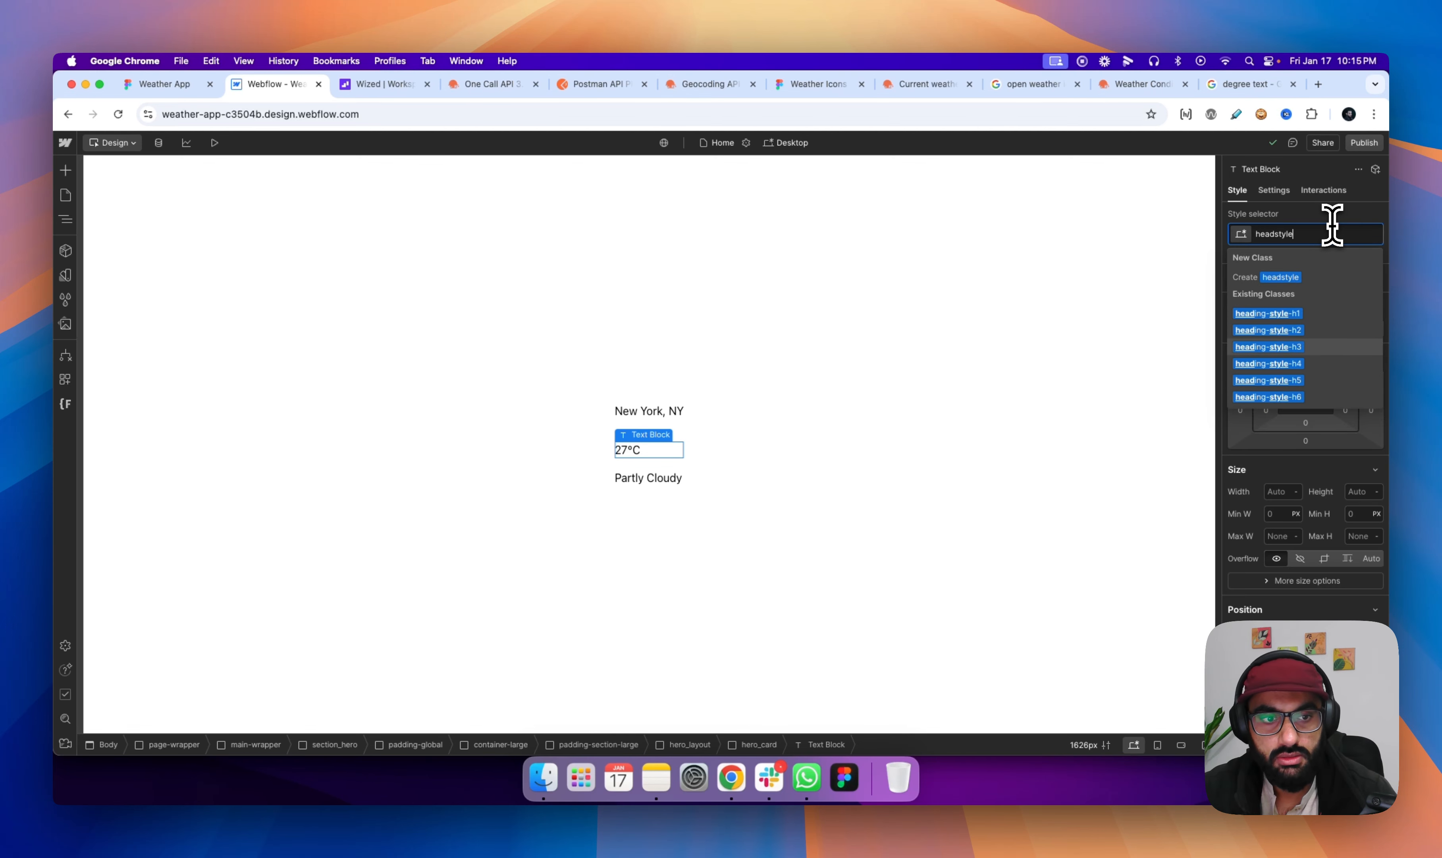
key(Return)
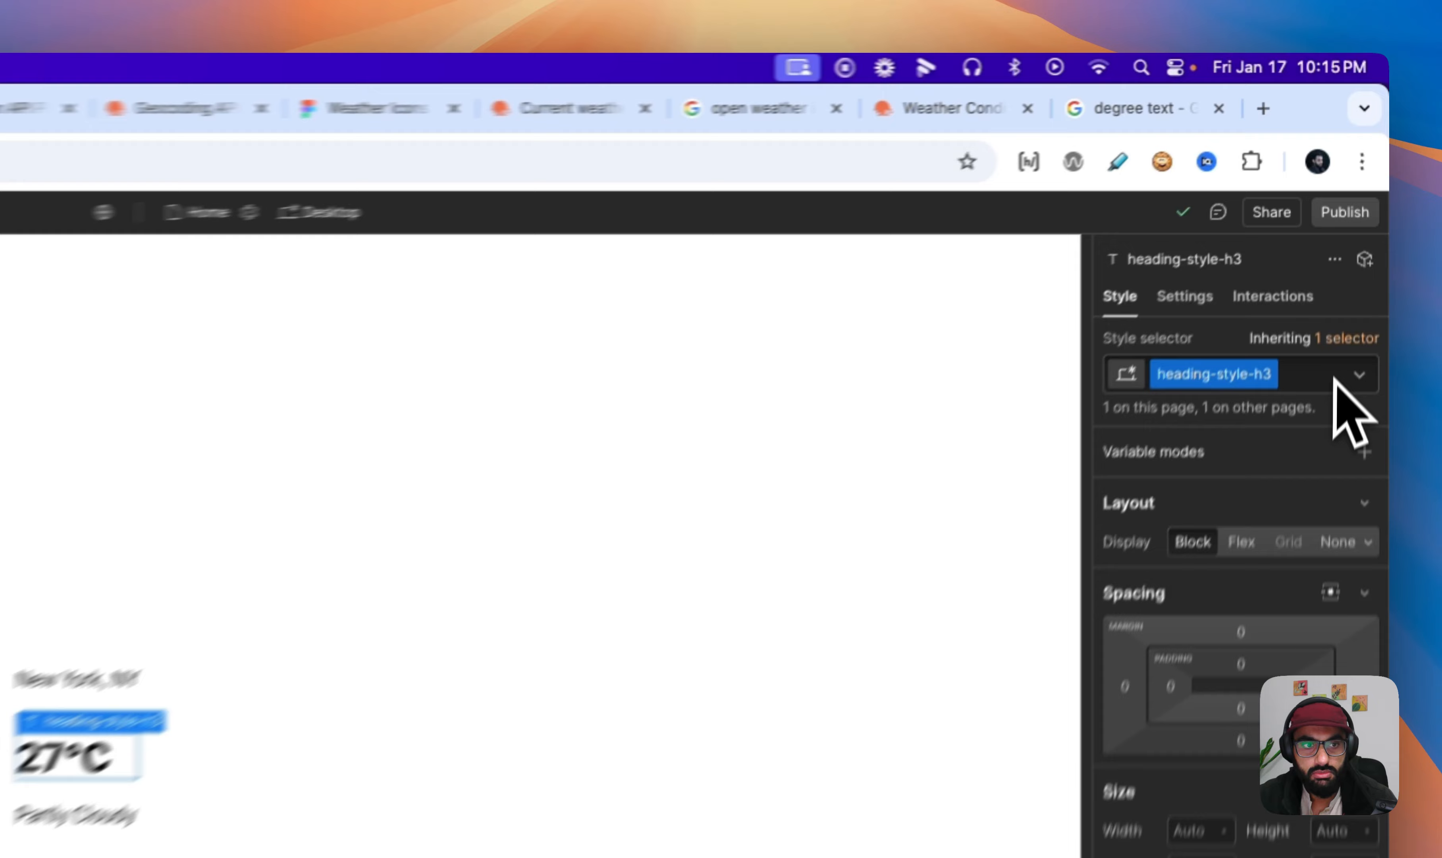
- Replace the heading-style-h3 class on the 27°C text block with heading-style-h1
click(1347, 234)
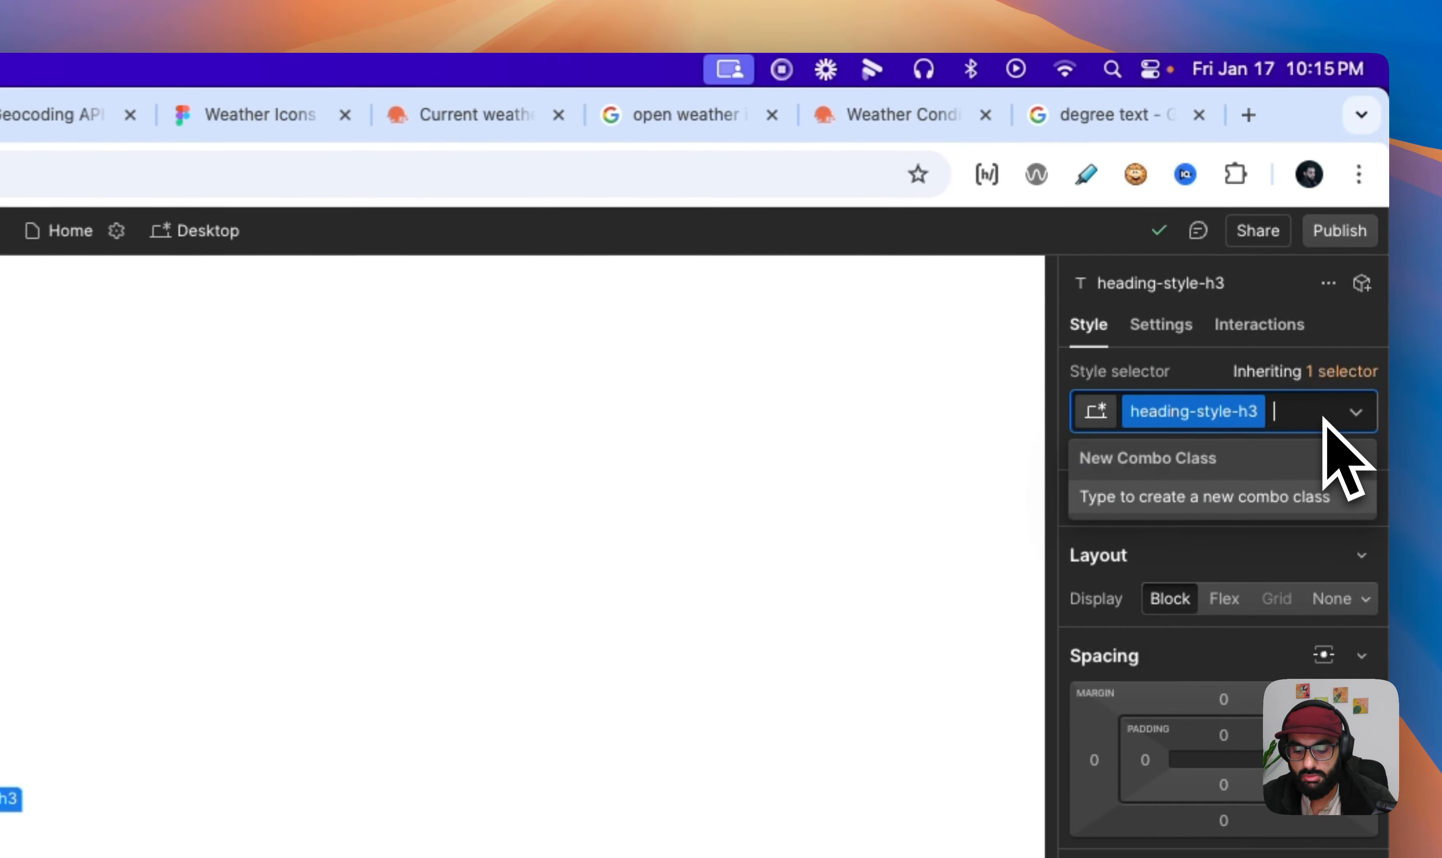
key(BackSpace)
text(ehadstyh)
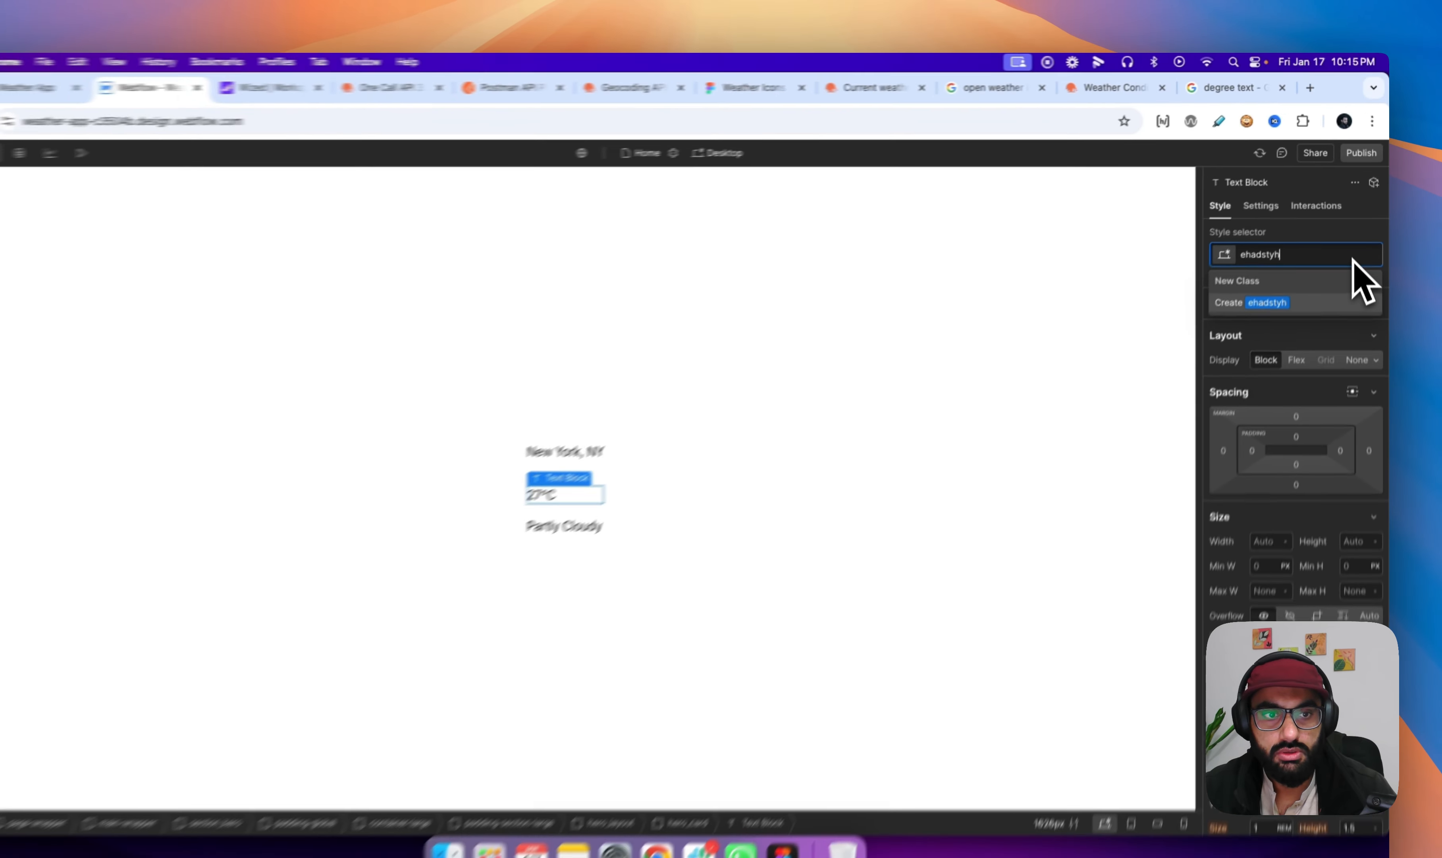
key(BackSpace)
key(BackSpace)
key(BackSpace)
key(BackSpace)
key(BackSpace)
key(BackSpace)
key(BackSpace)
key(BackSpace)
text(hea)
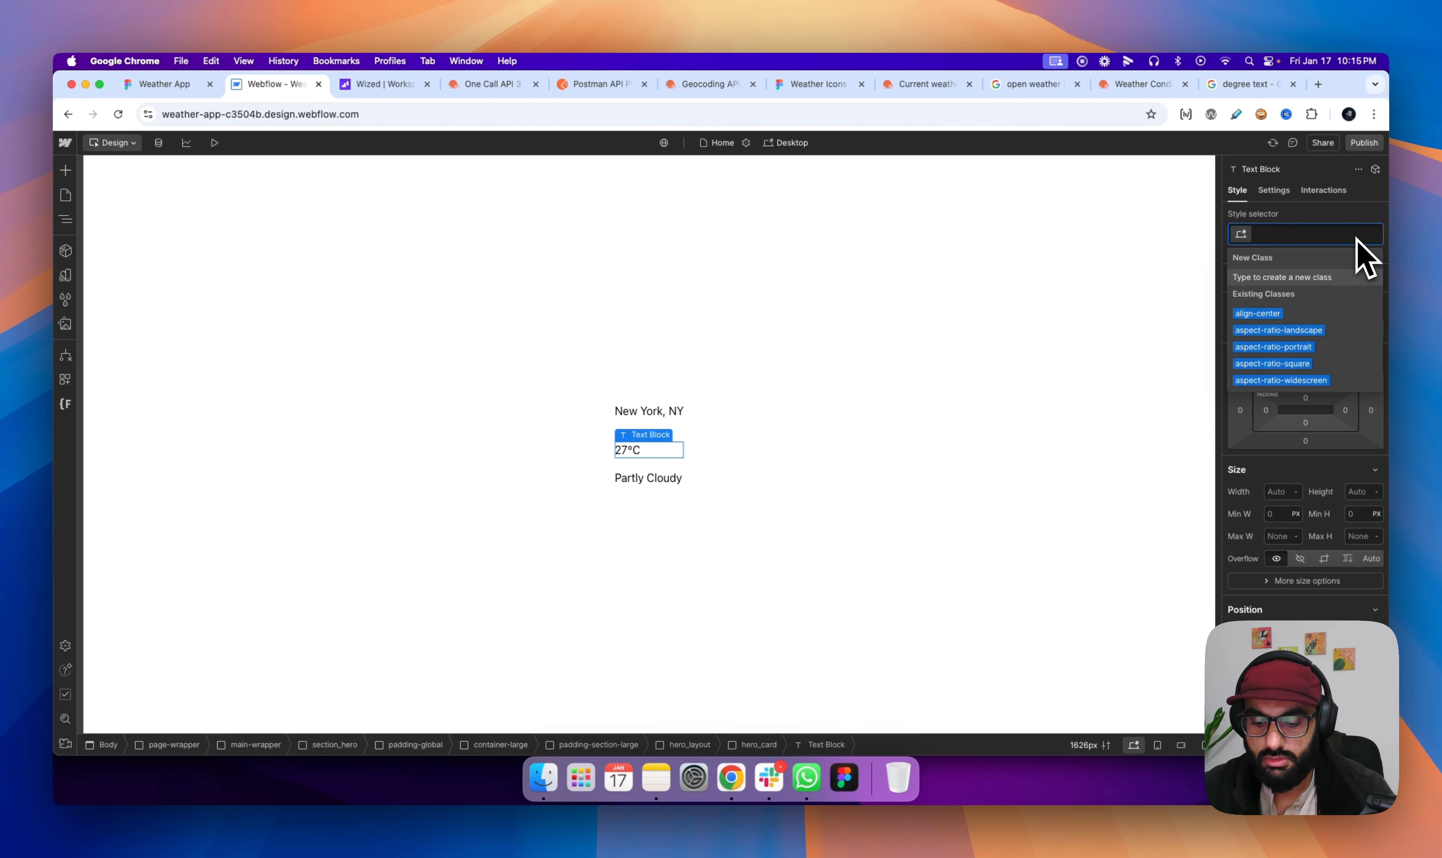
text(style)
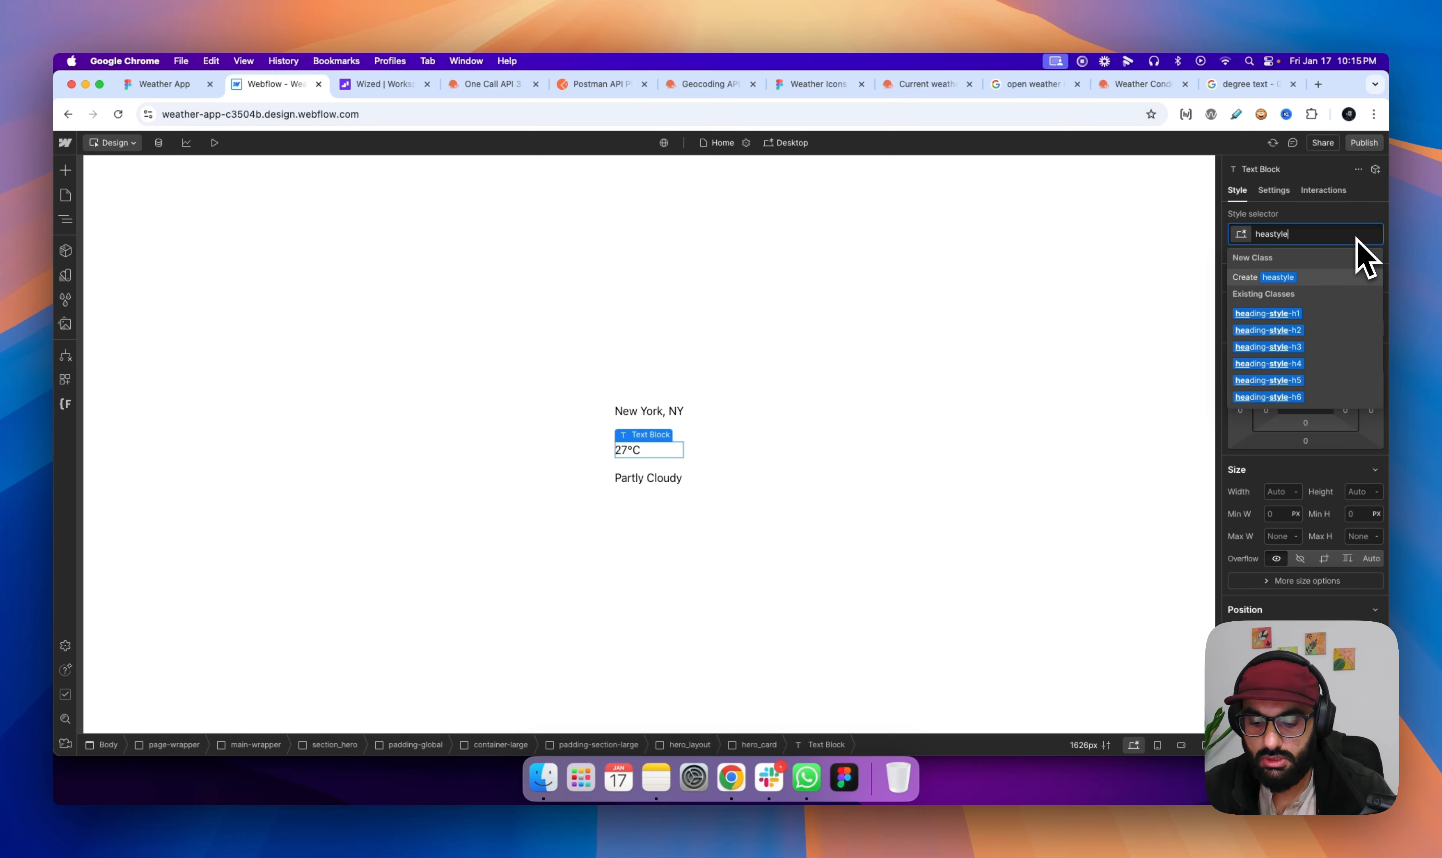
text(h1)
key(Return)
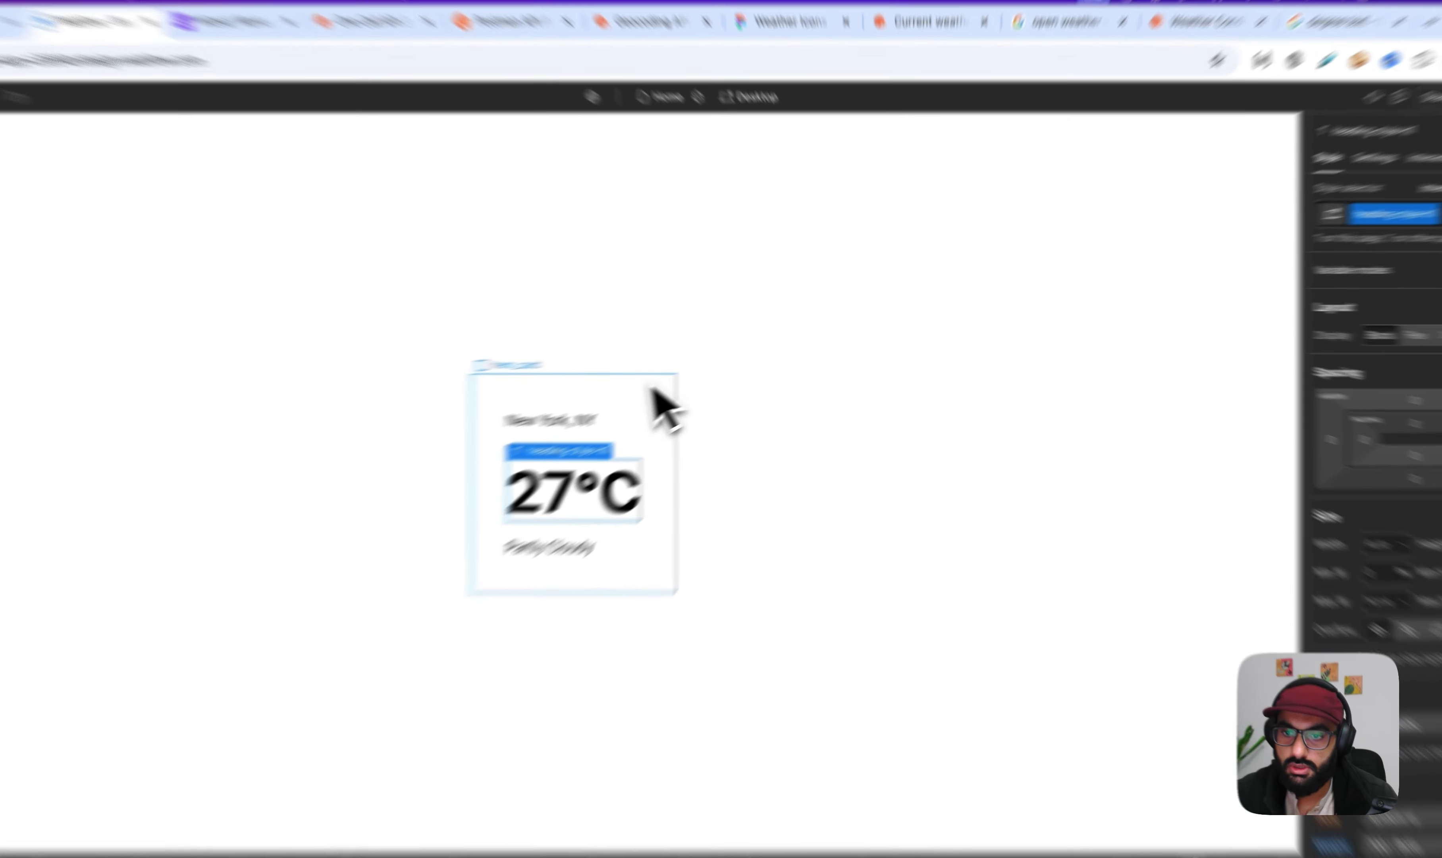
- Apply the existing text-size-medium class to the "New York, NY" text block
click(650, 411)
click(1288, 281)
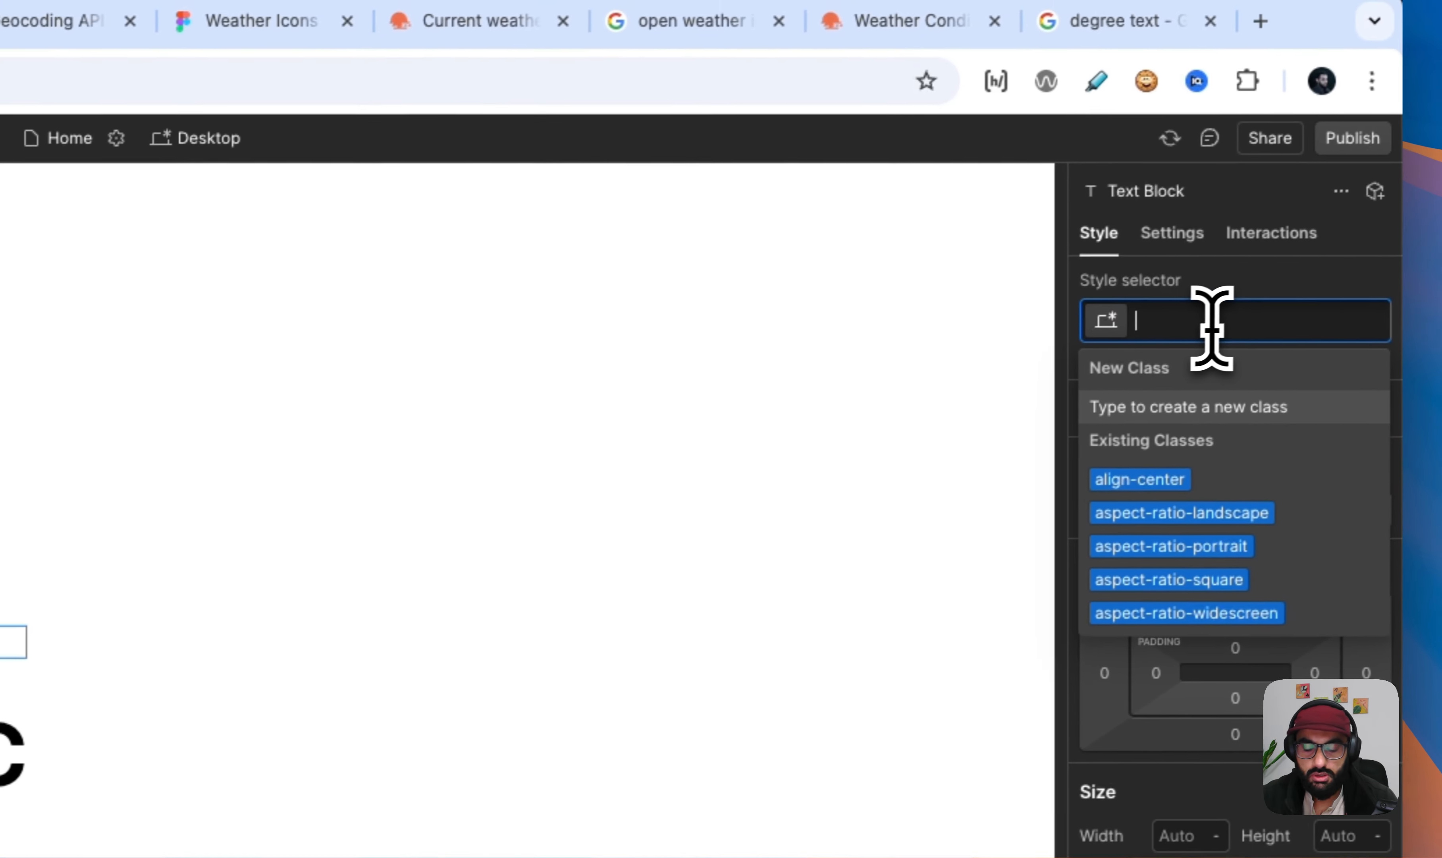
text(textsizeme)
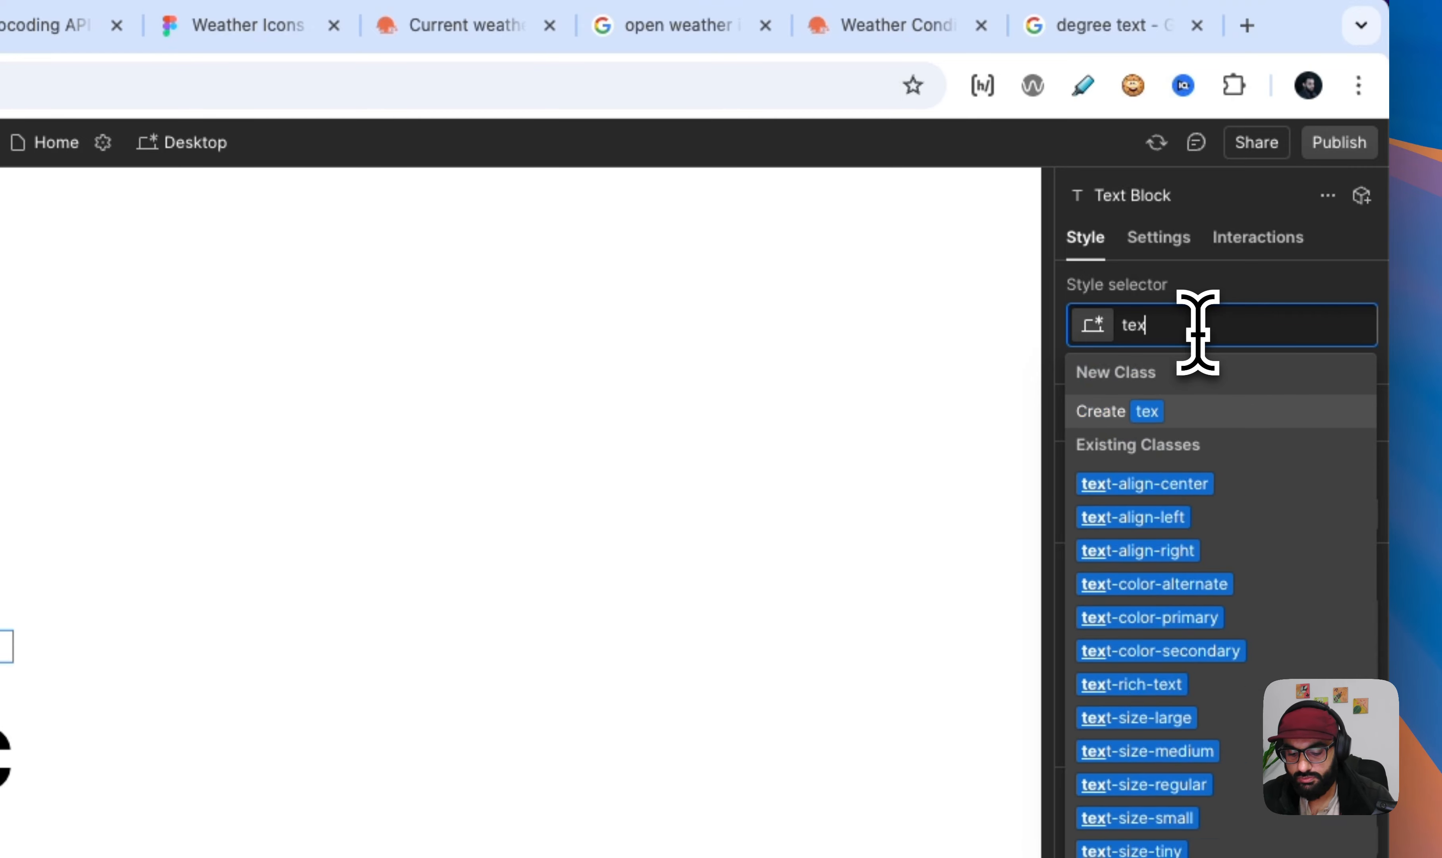
key(BackSpace)
key(BackSpace)
key(BackSpace)
key(BackSpace)
key(BackSpace)
key(BackSpace)
key(BackSpace)
key(BackSpace)
key(BackSpace)
key(BackSpace)
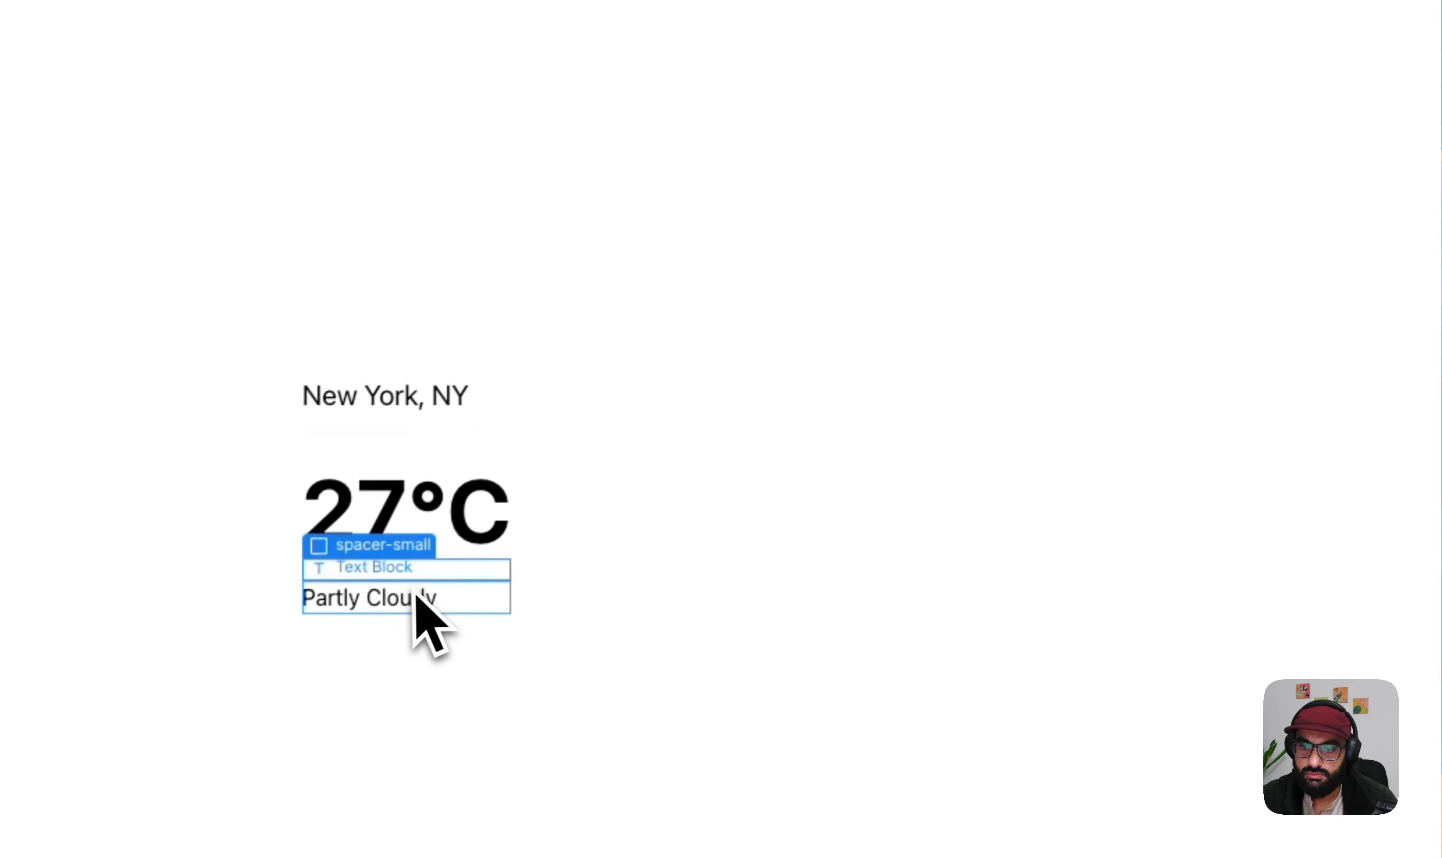
- Apply the existing text-size-medium class to the "Partly Cloudy" text block
click(446, 585)
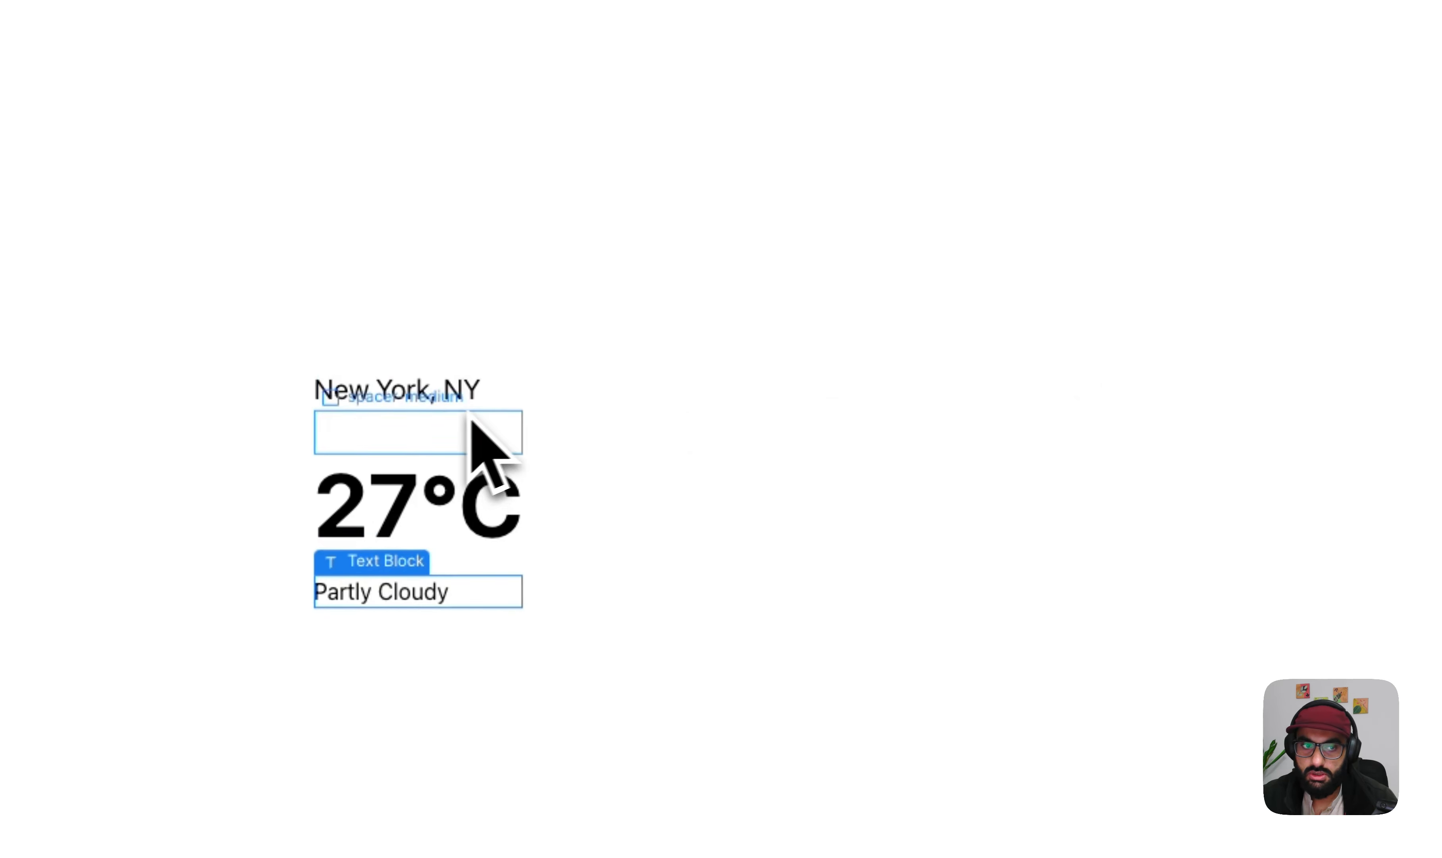
click(1330, 367)
text(text-size-med)
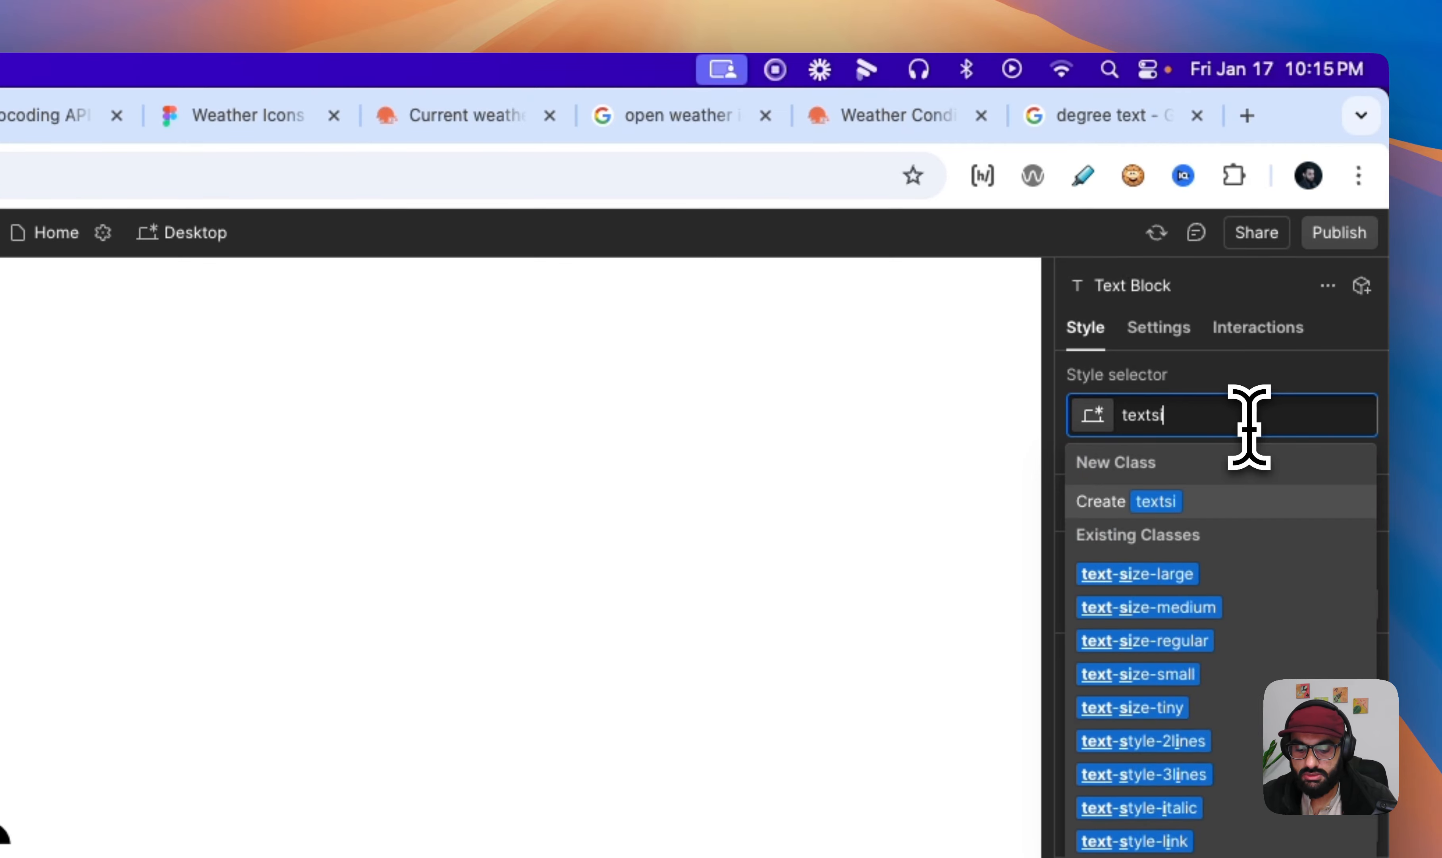
key(Return)
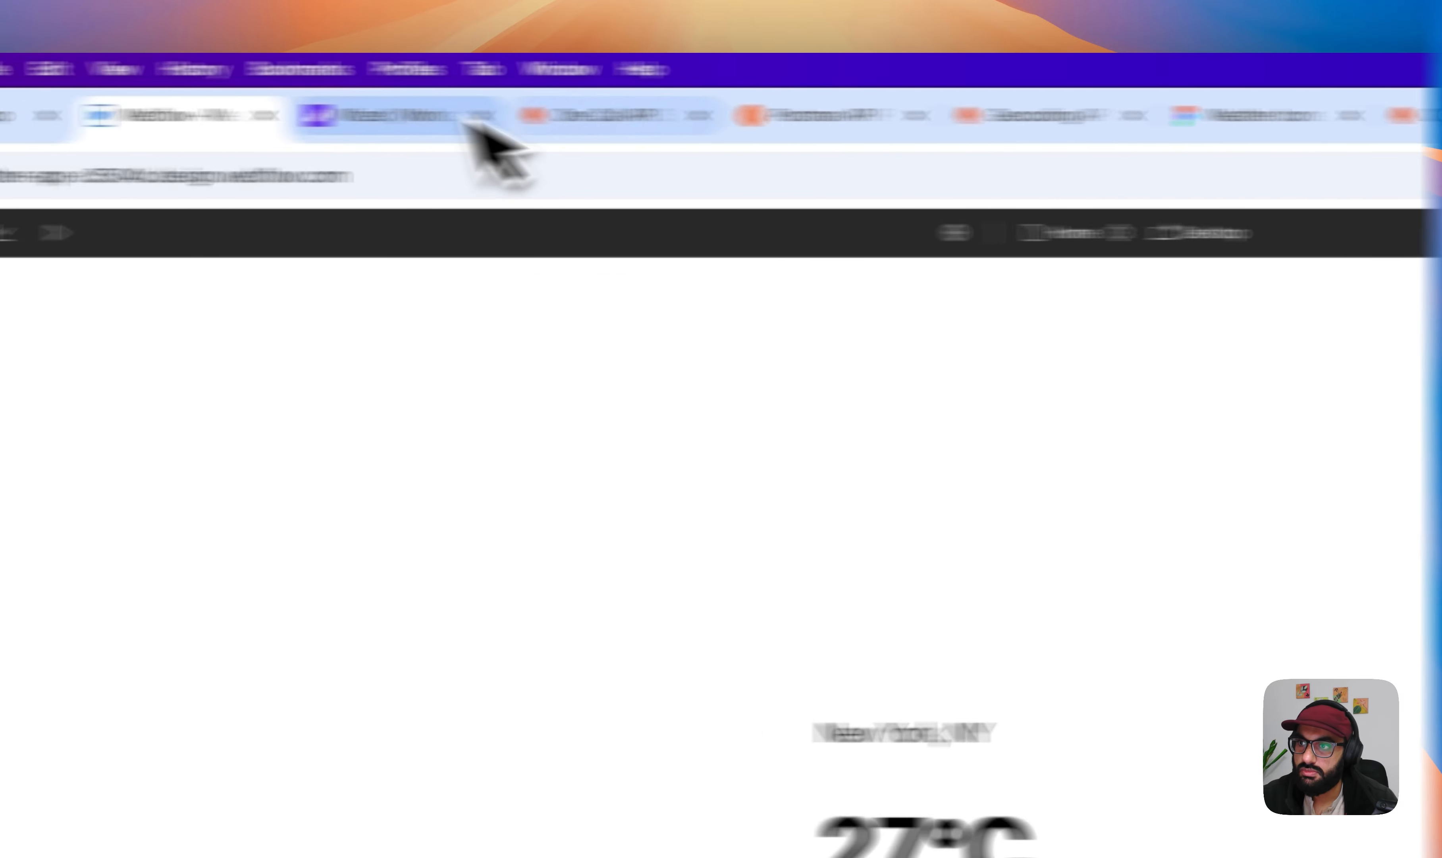
- Try the text-color-secondary combo class on the "Partly Cloudy" text block, then remove it
click(309, 116)
click(495, 117)
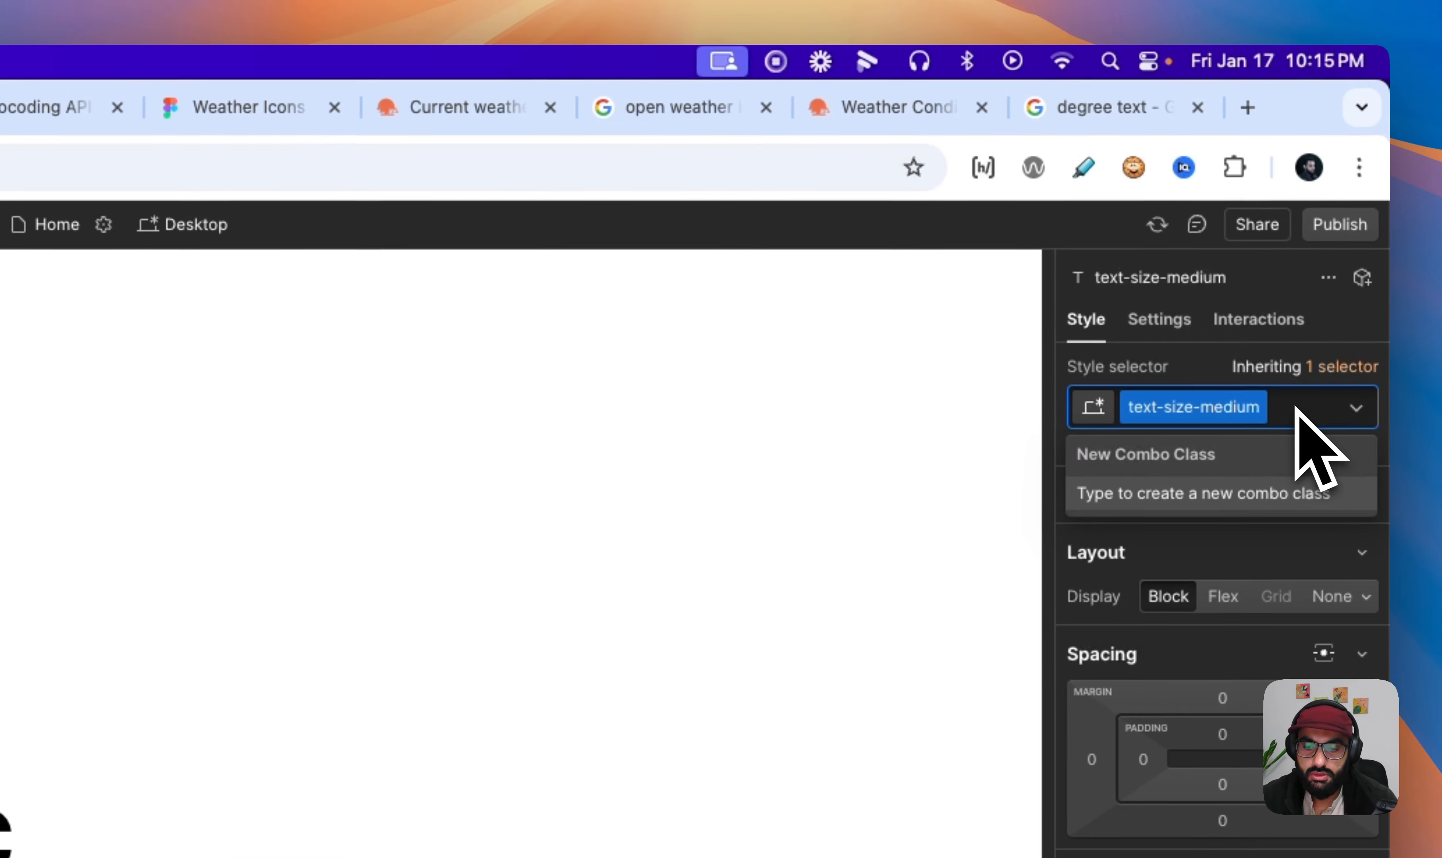
text(textcolor)
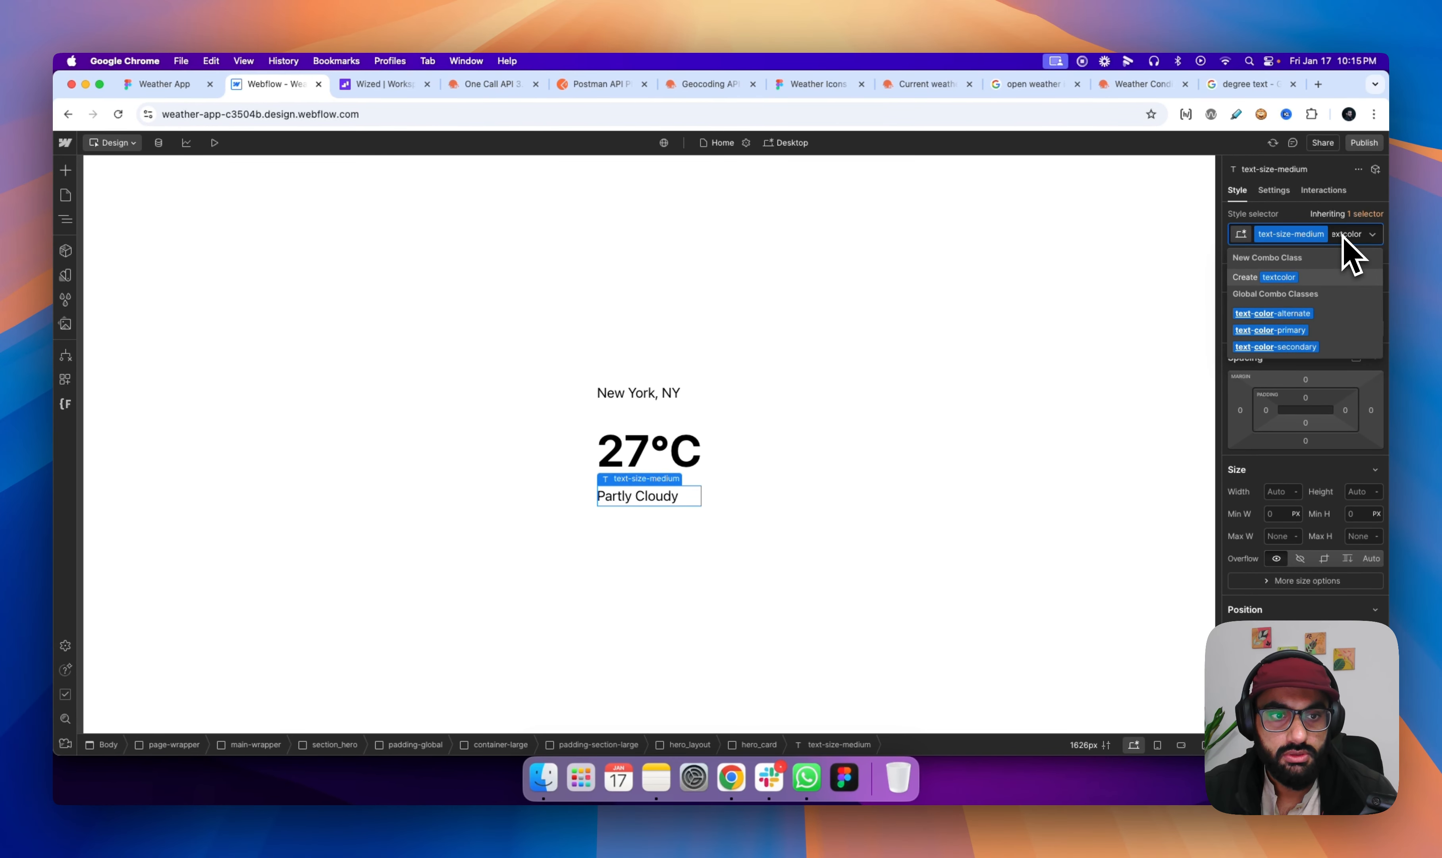
key(BackSpace)
key(BackSpace)
key(BackSpace)
key(BackSpace)
key(BackSpace)
key(BackSpace)
key(BackSpace)
key(BackSpace)
key(BackSpace)
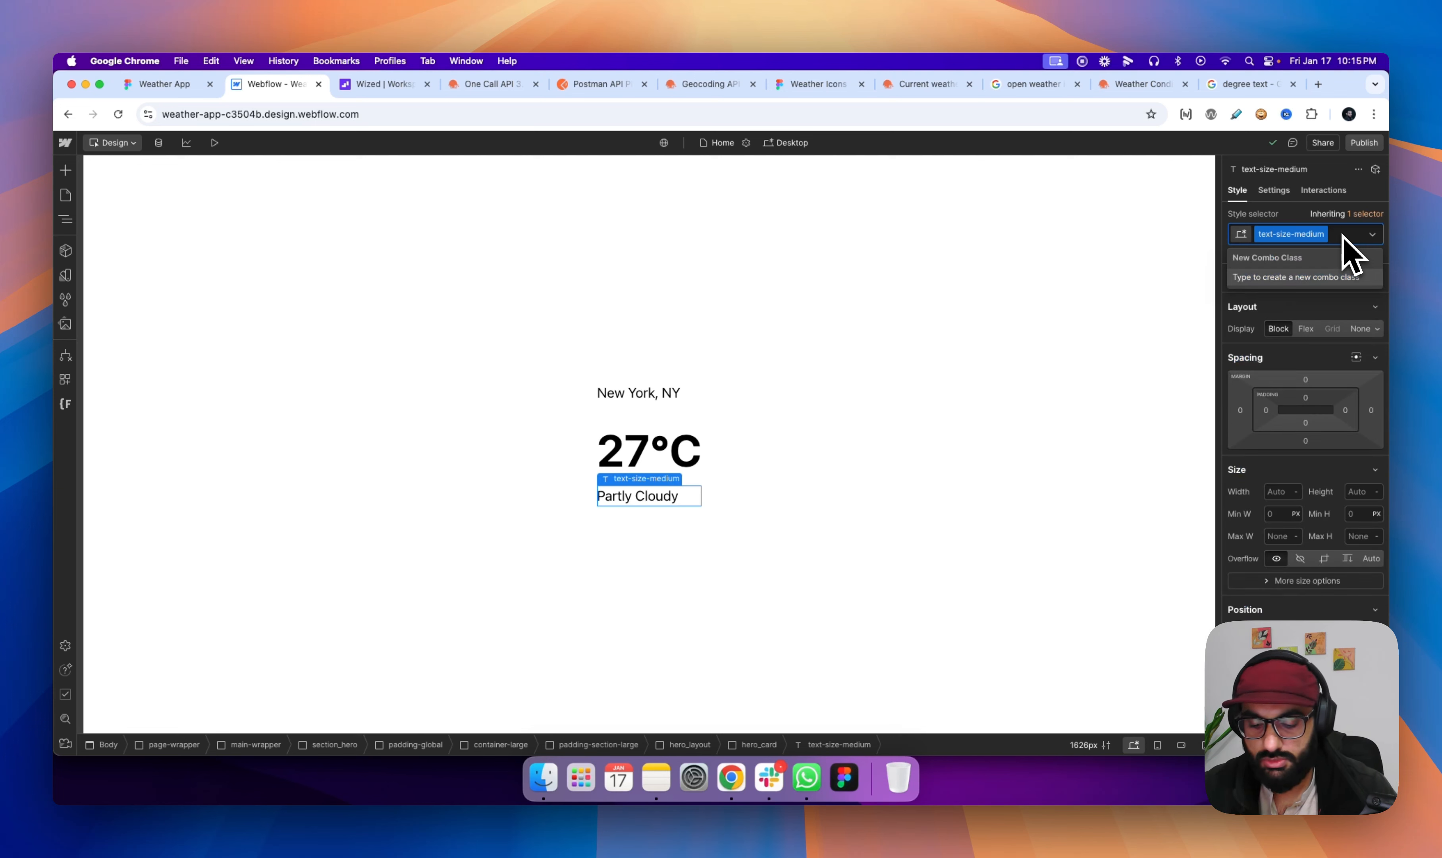
text(textcolor)
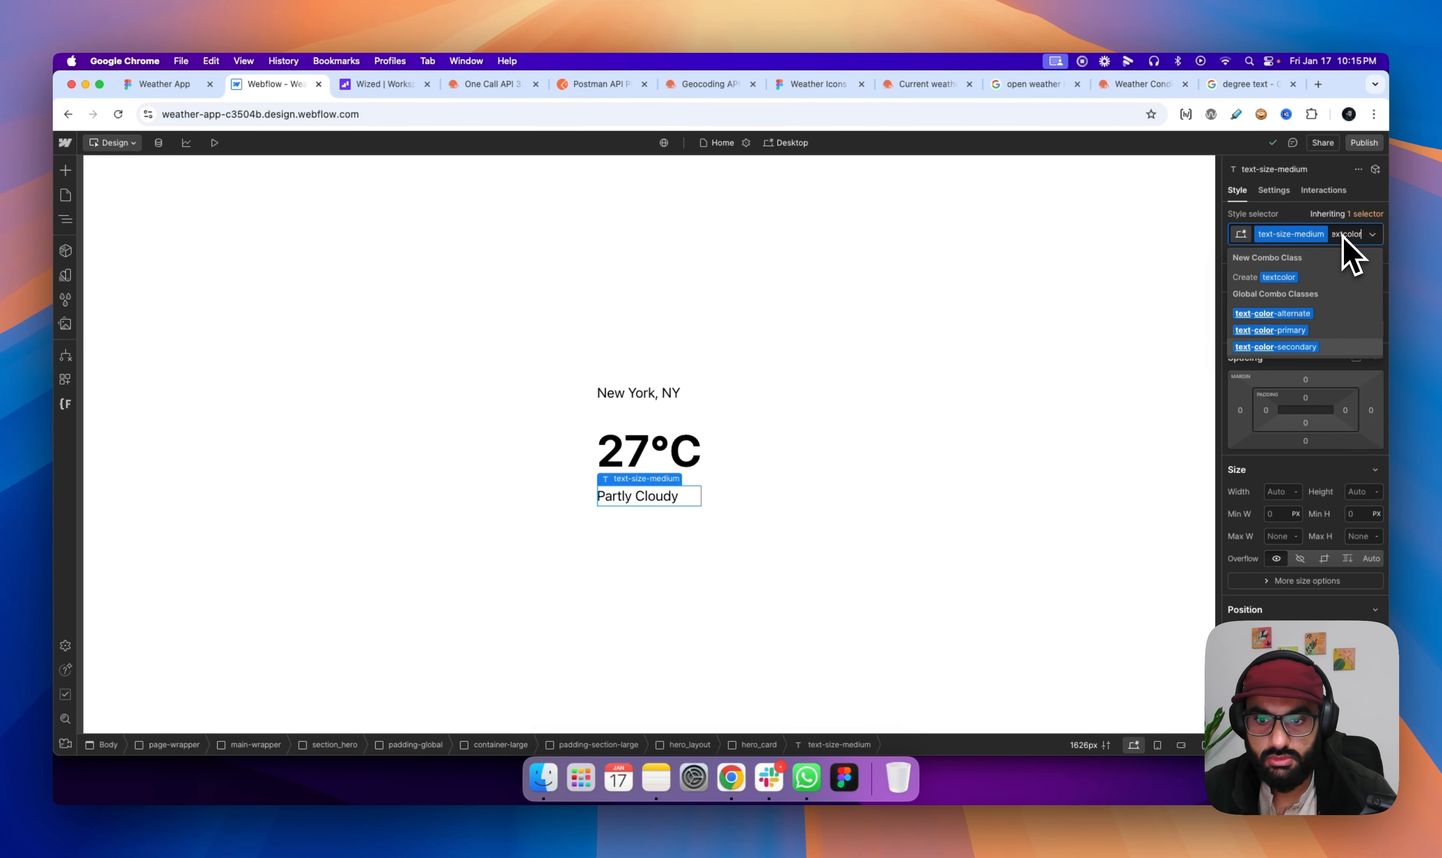
key(Return)
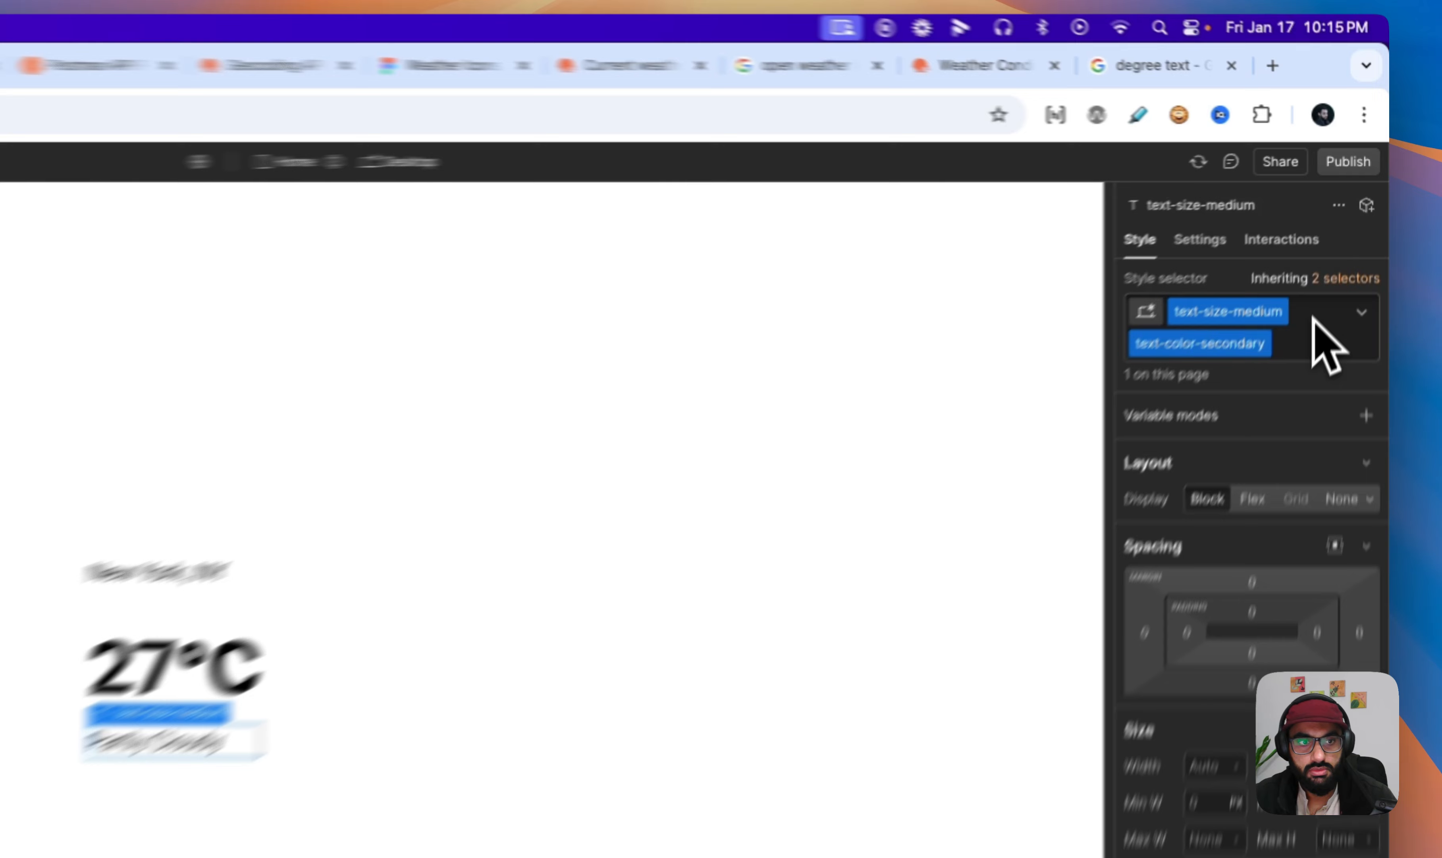
click(1347, 252)
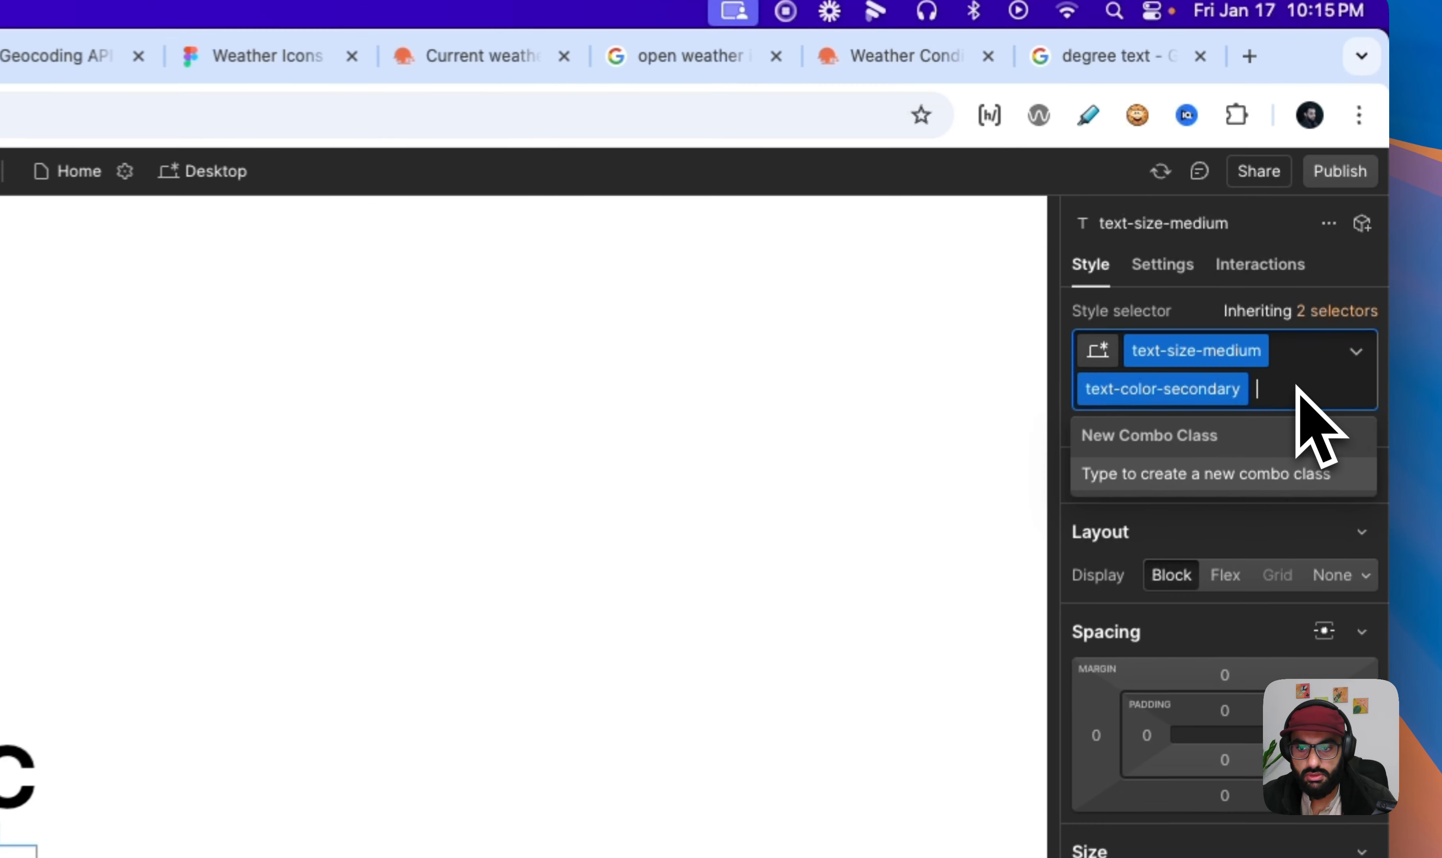
key(BackSpace)
- Try the text-color-alternate combo class on the "Partly Cloudy" text block, then remove it
text(textcolor)
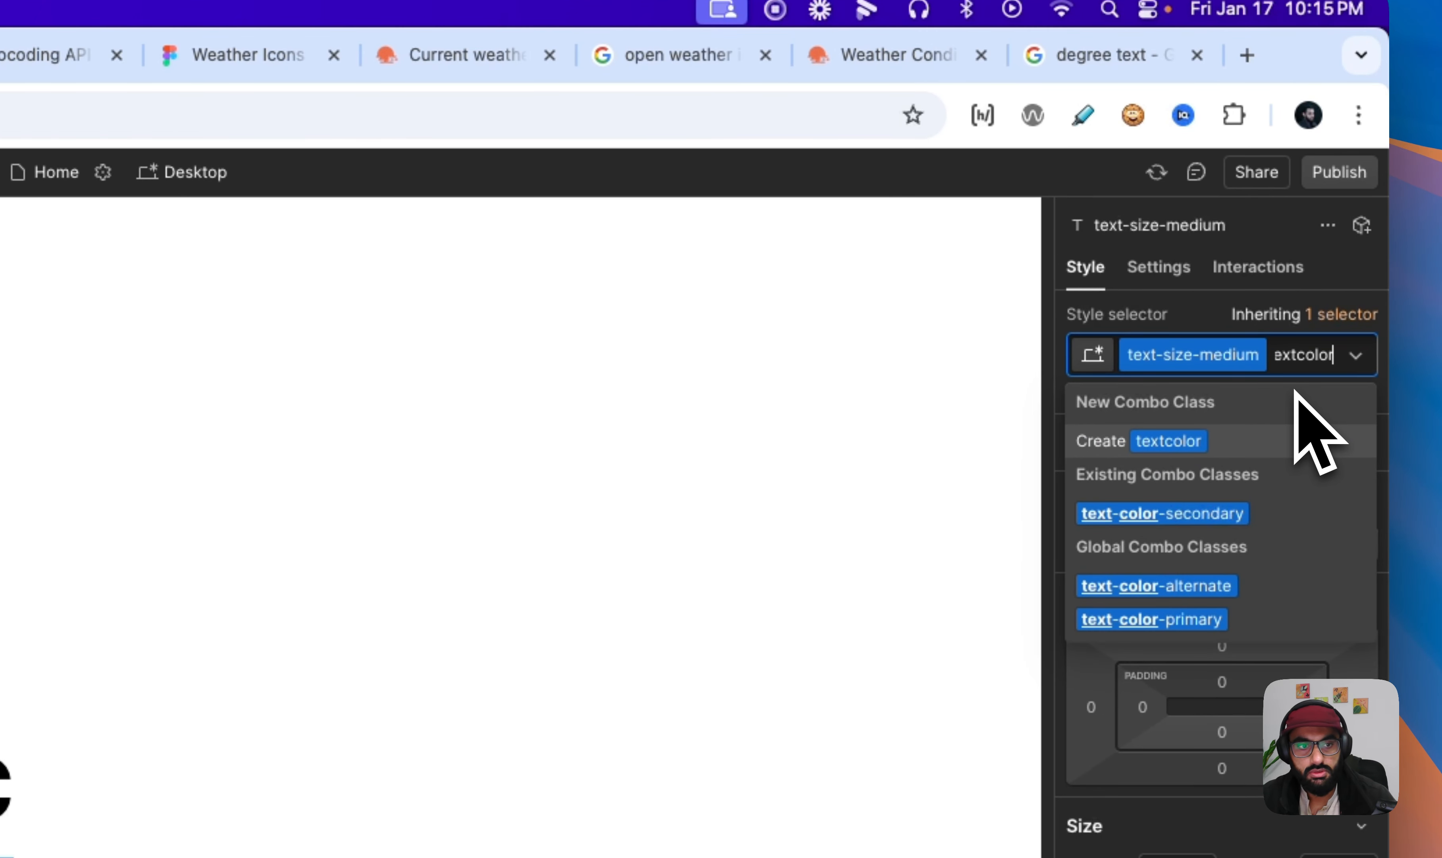
key(Down)
key(Down)
key(Return)
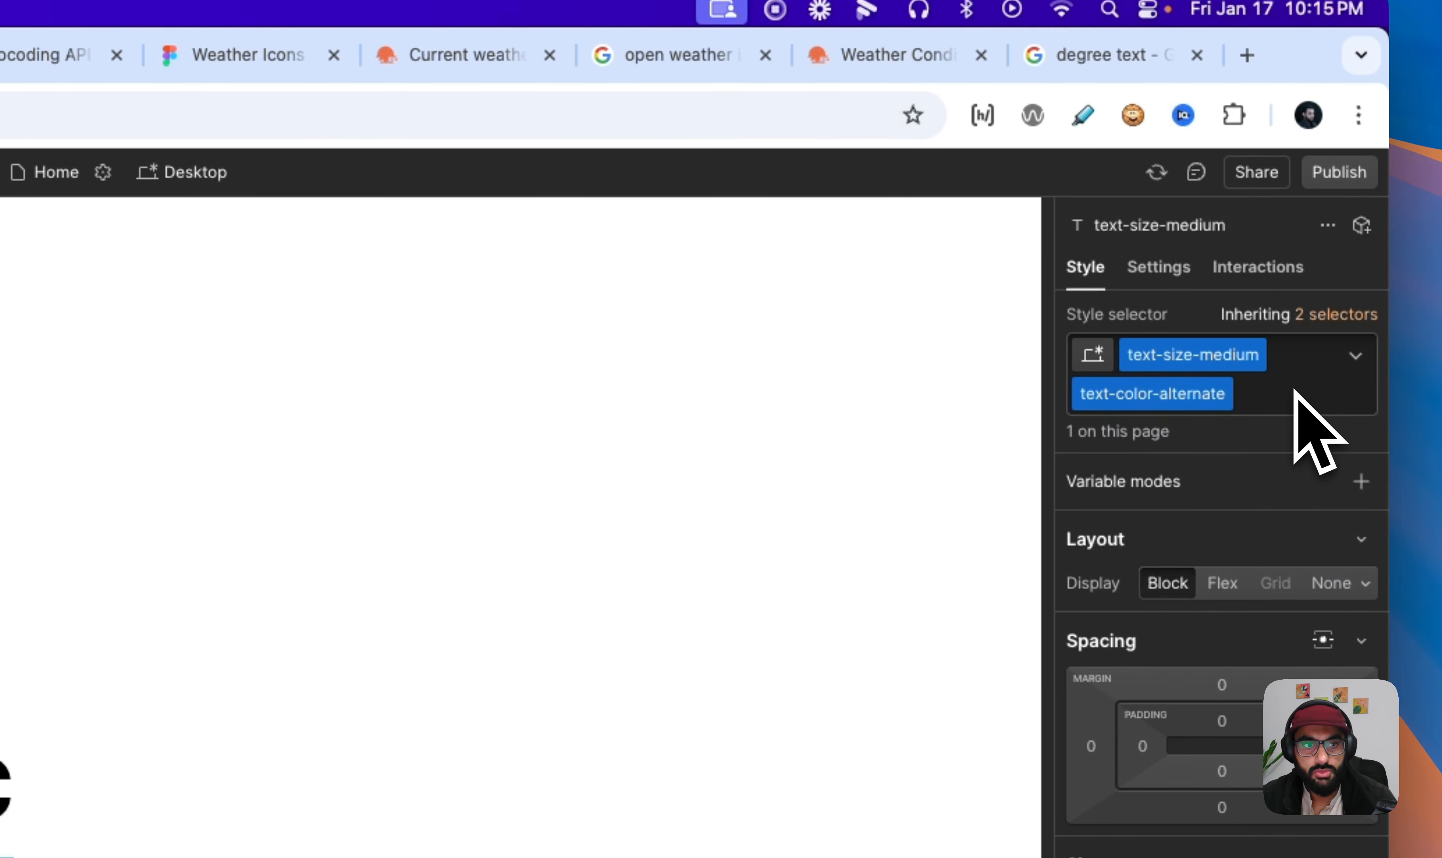
click(1274, 392)
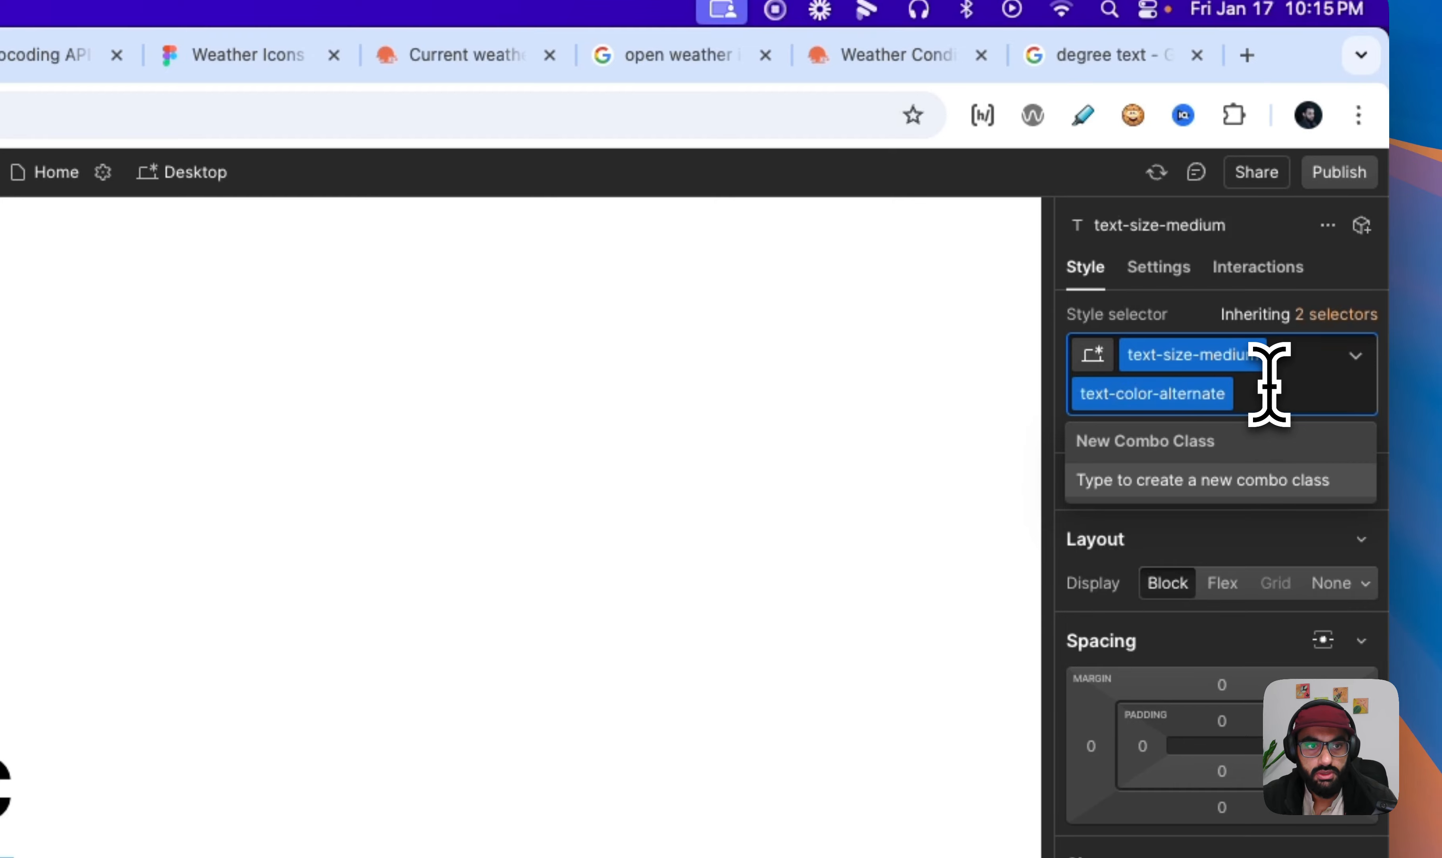
key(BackSpace)
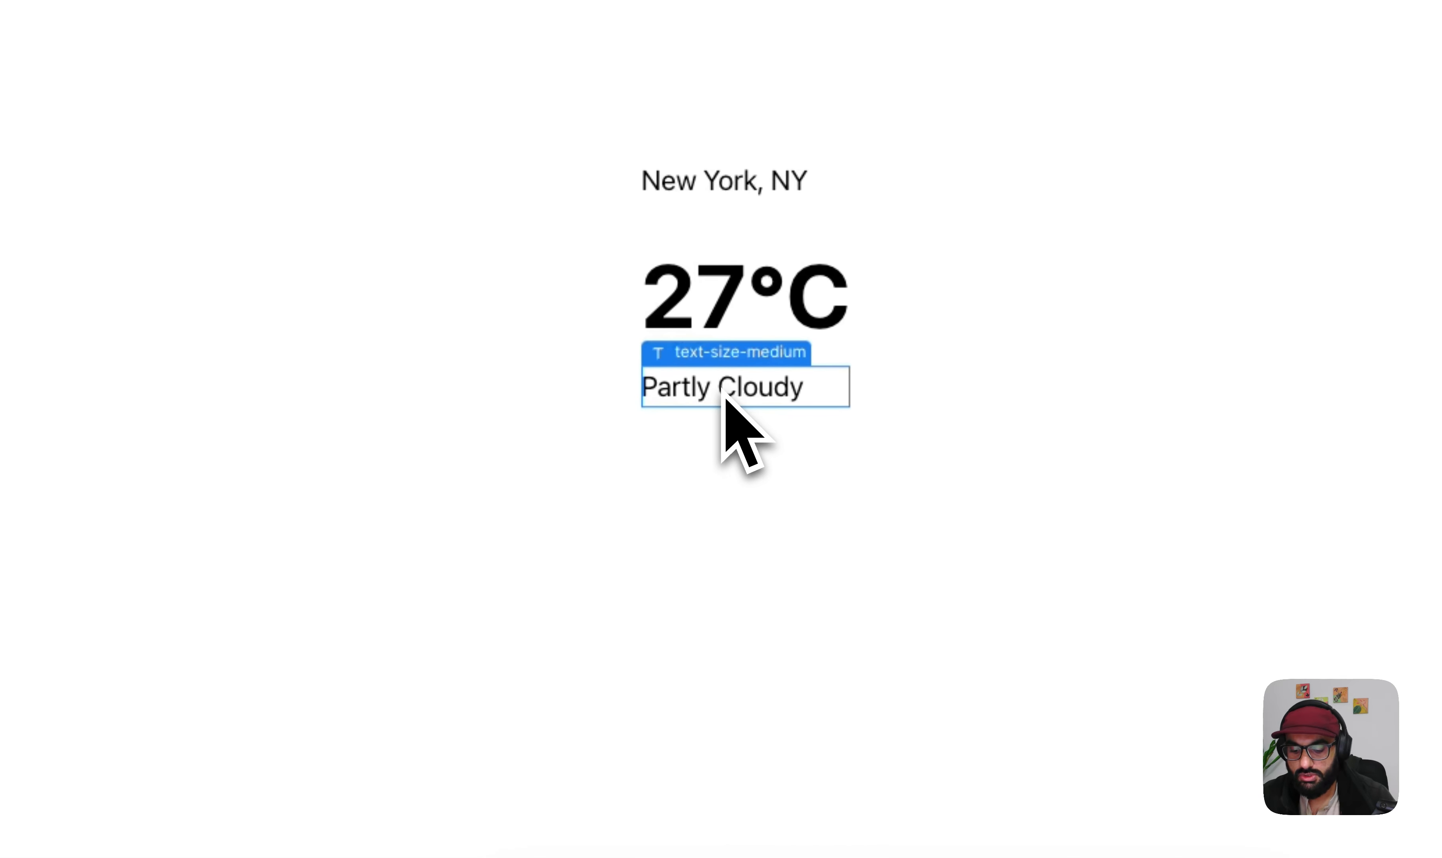
- Insert a new text block directly below "Partly Cloudy" in the hero card using the element search
key(super+e)
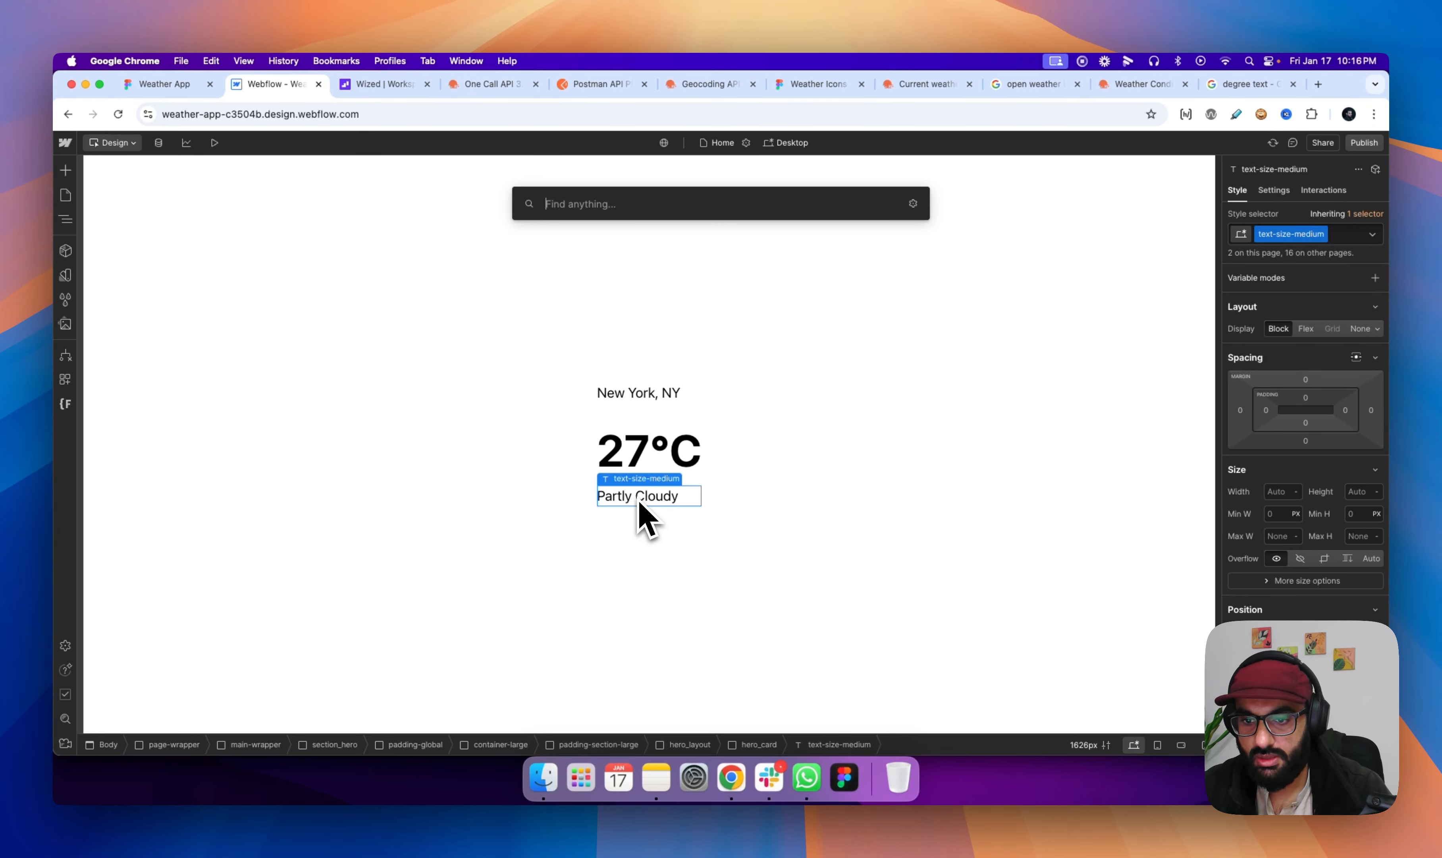
text(text)
key(Down)
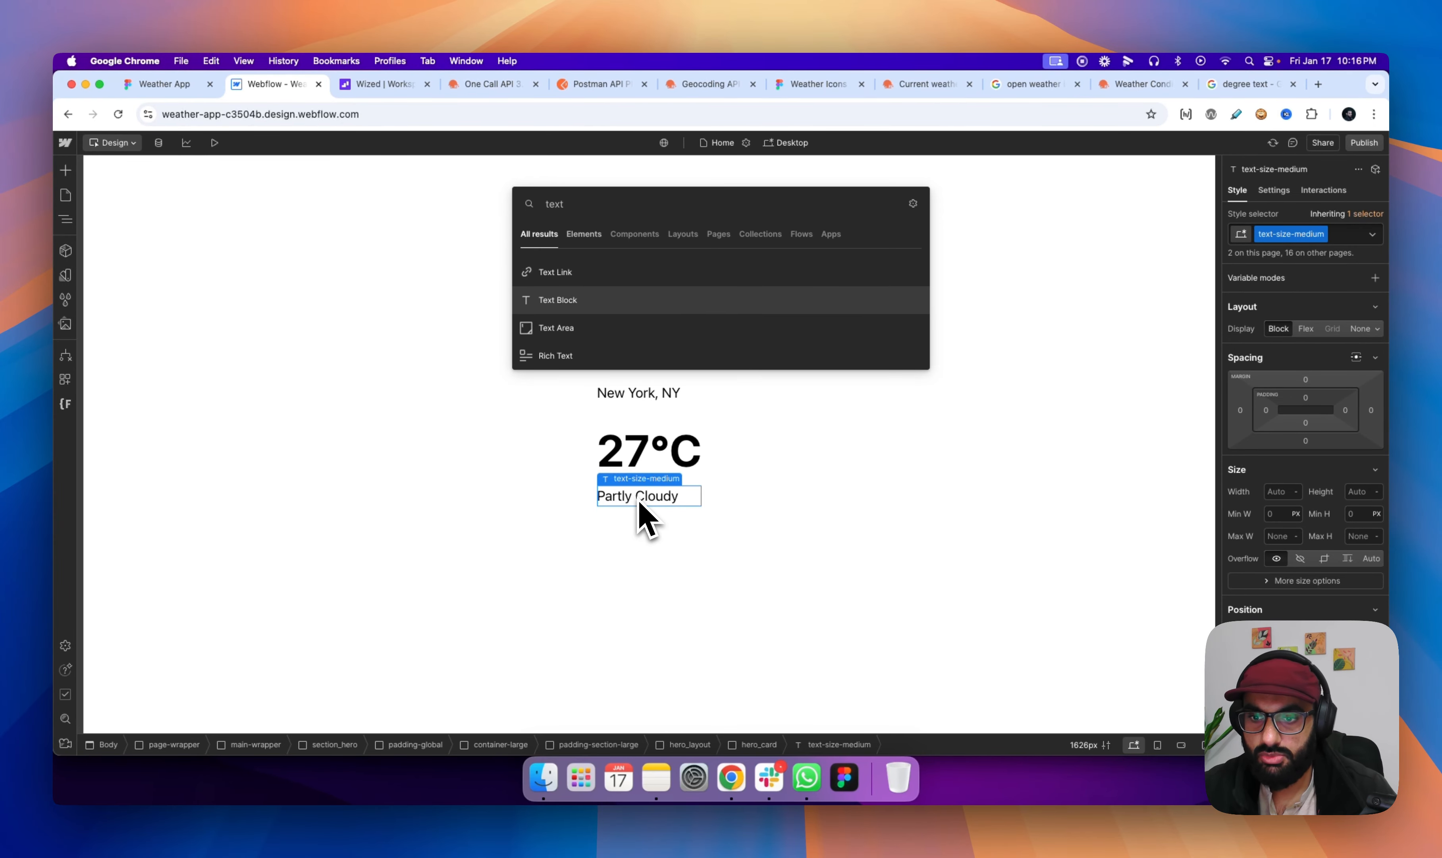
key(Return)
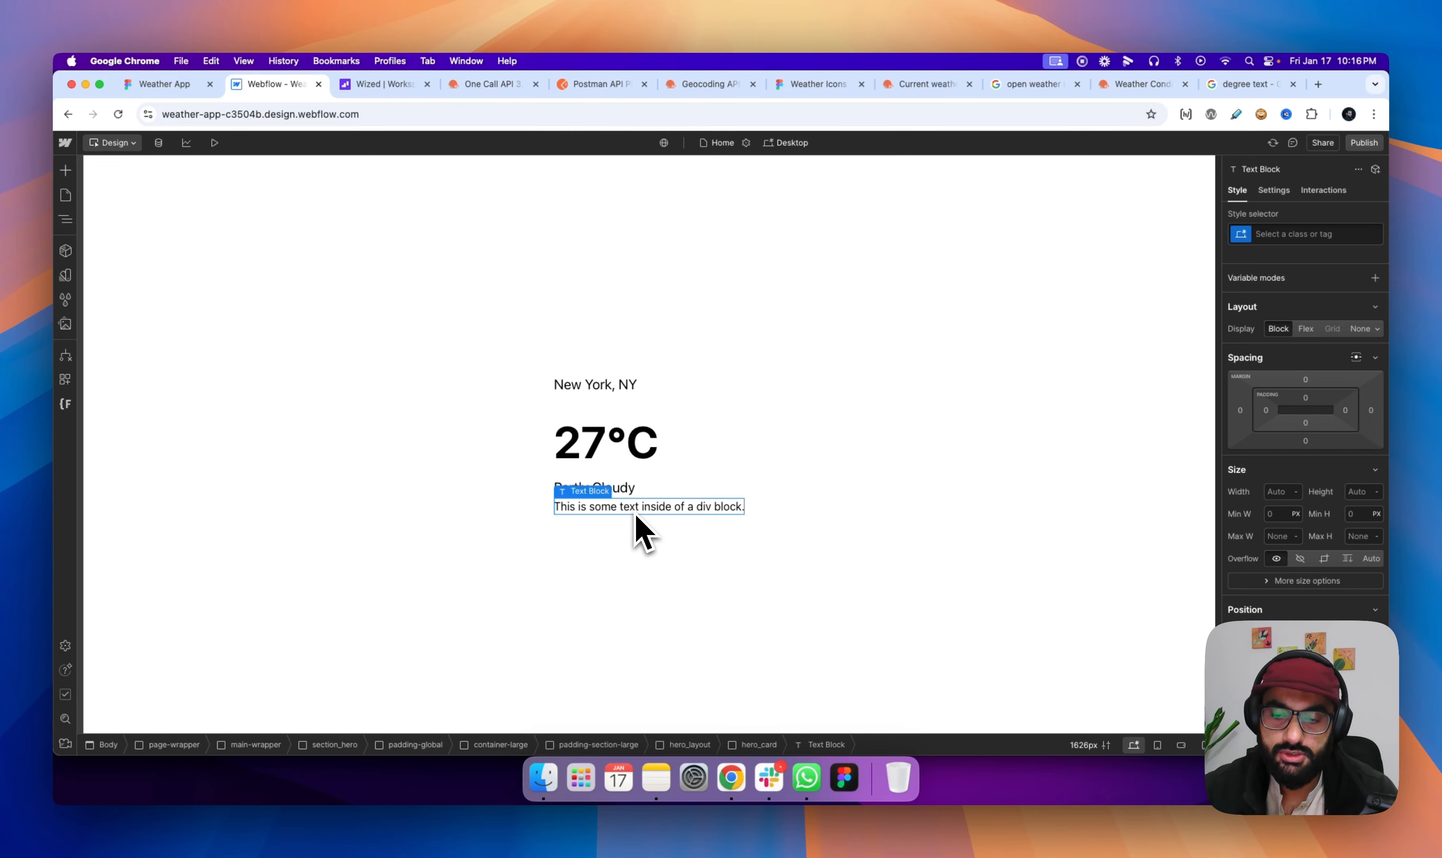
- Create a new text-color-grey class on the placeholder text block
click(1296, 235)
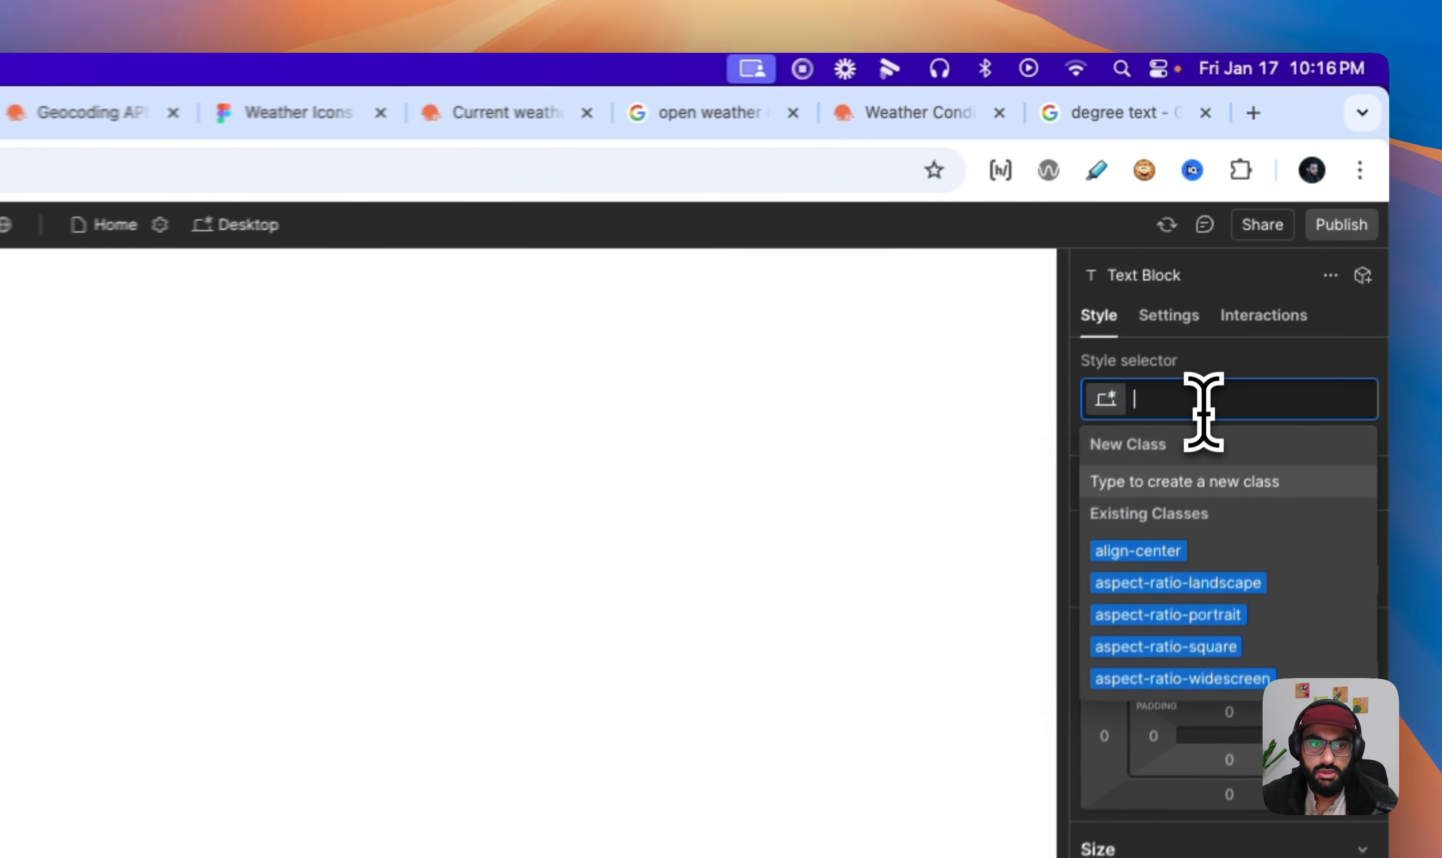
text(text)
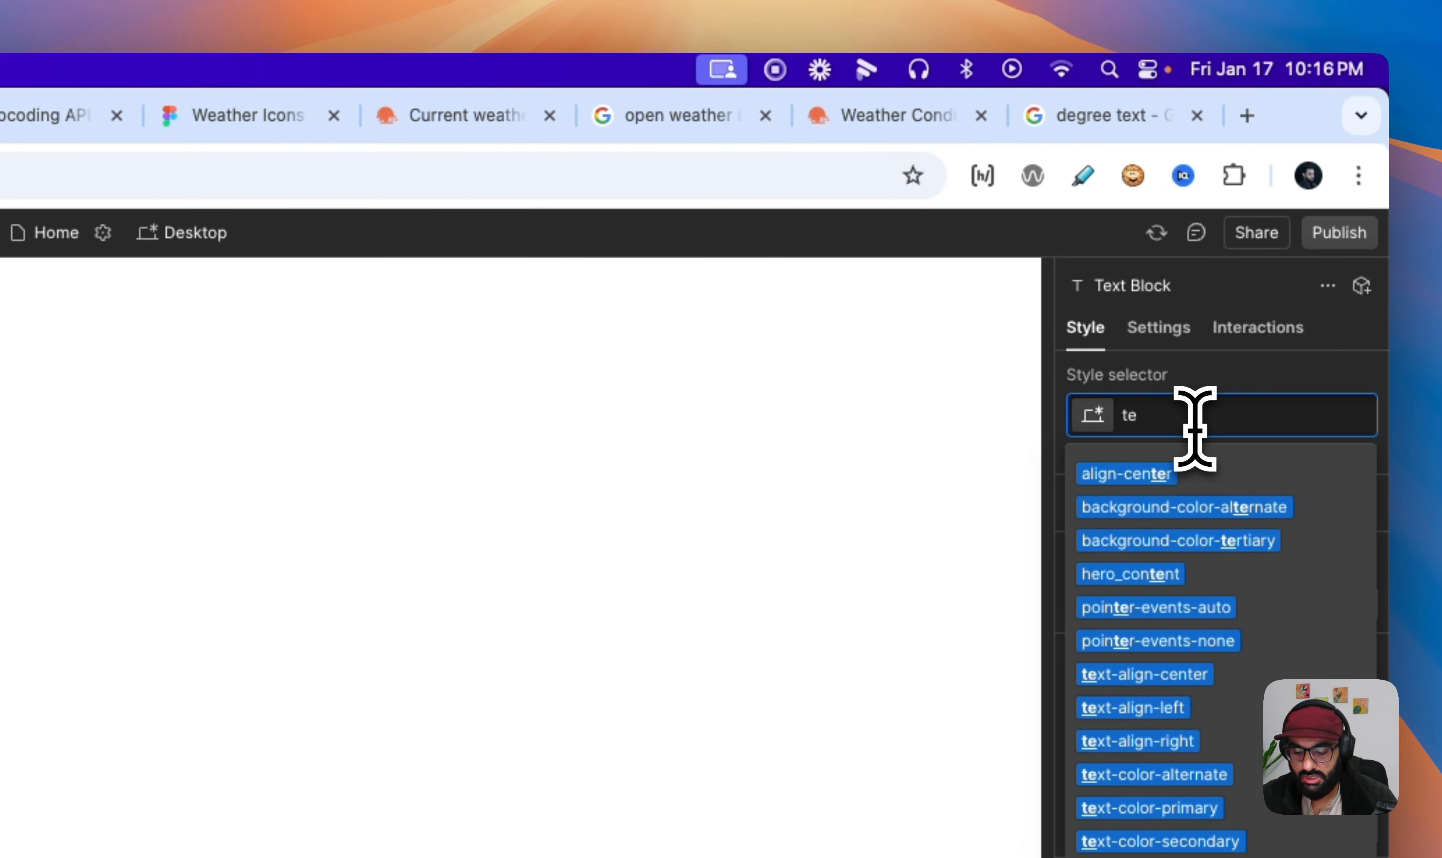
text(-co)
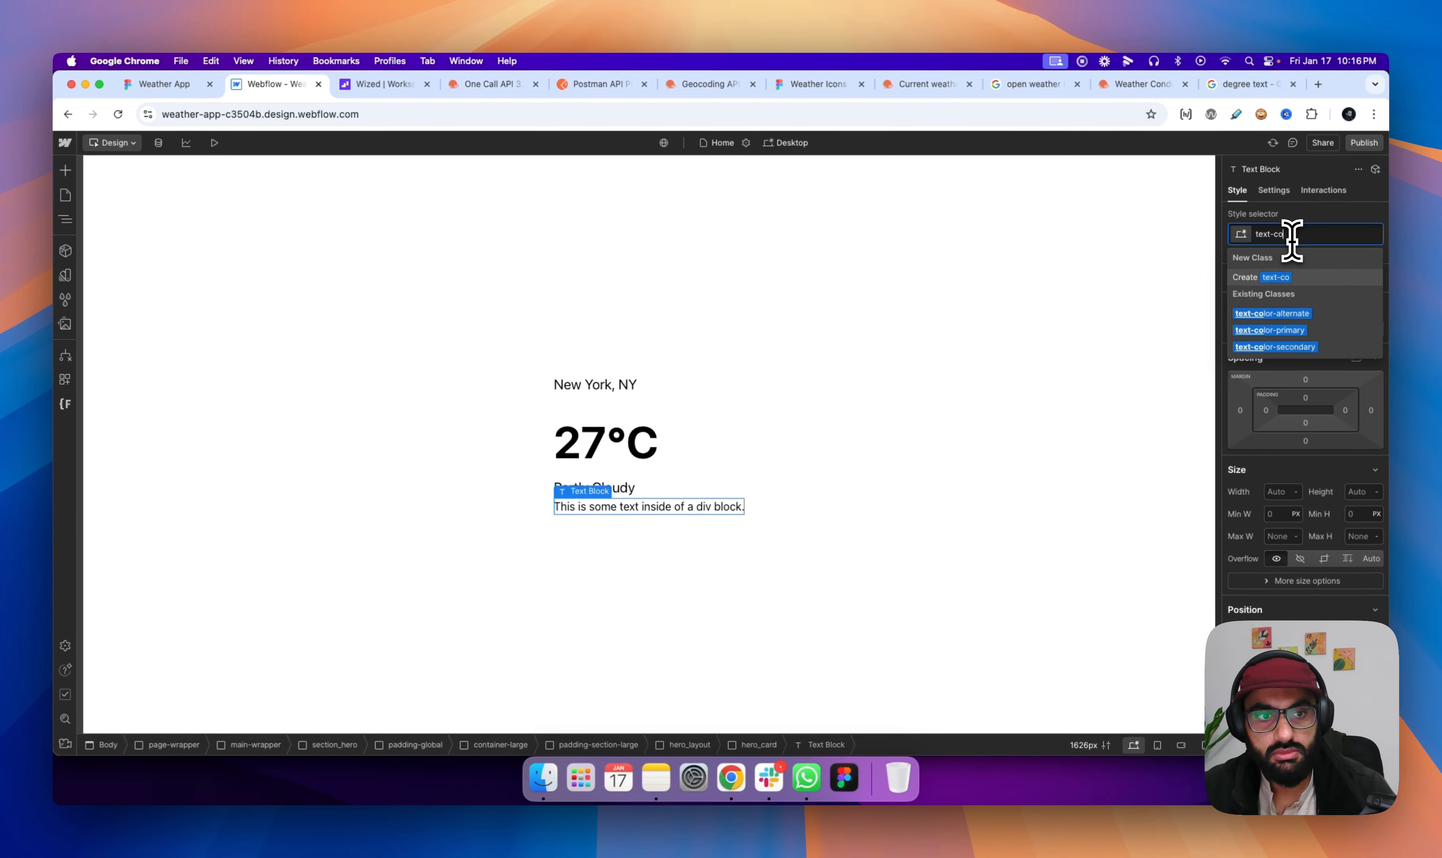
text(lor-grey)
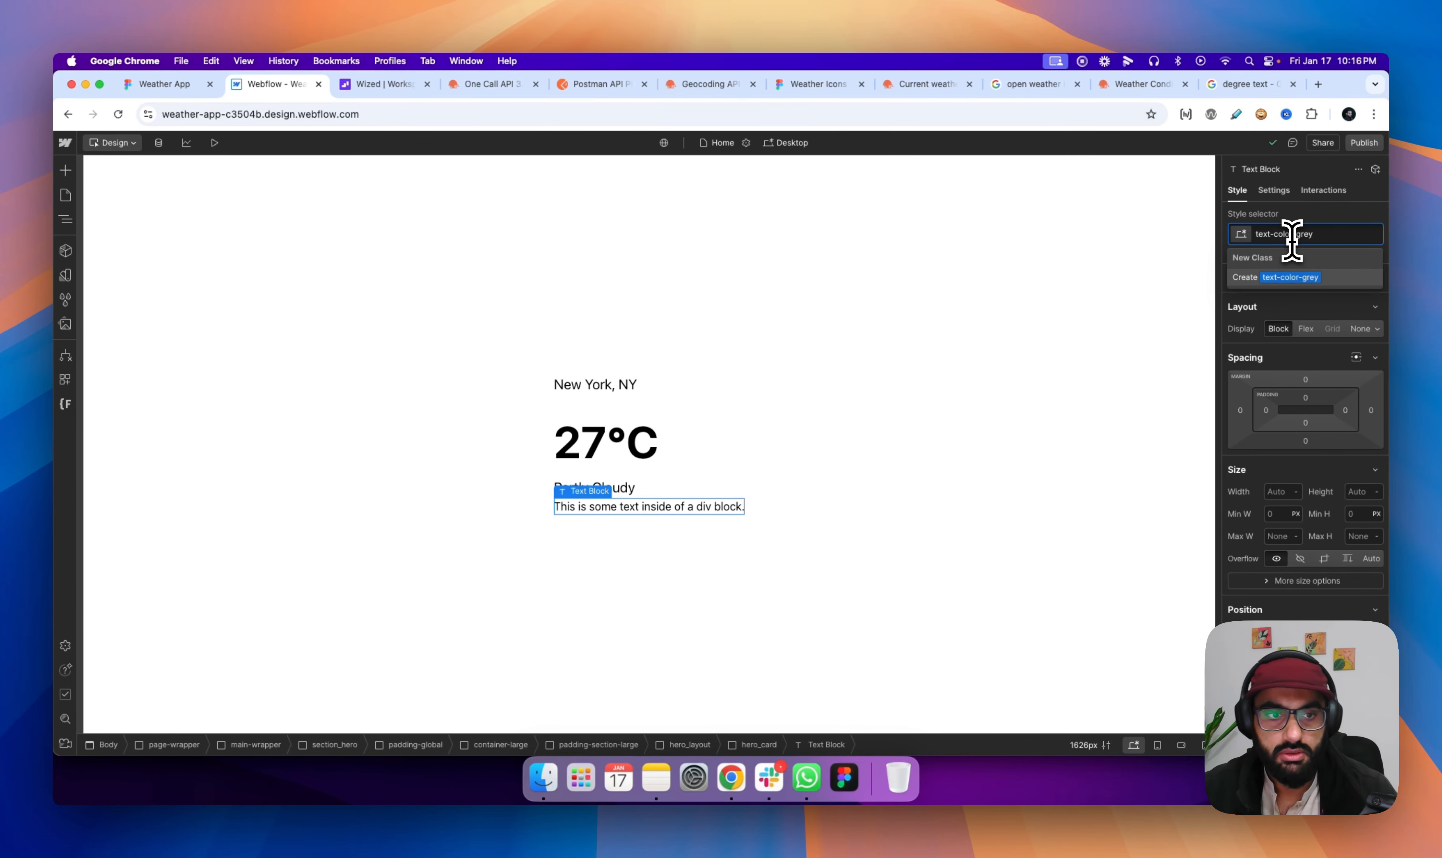
key(Return)
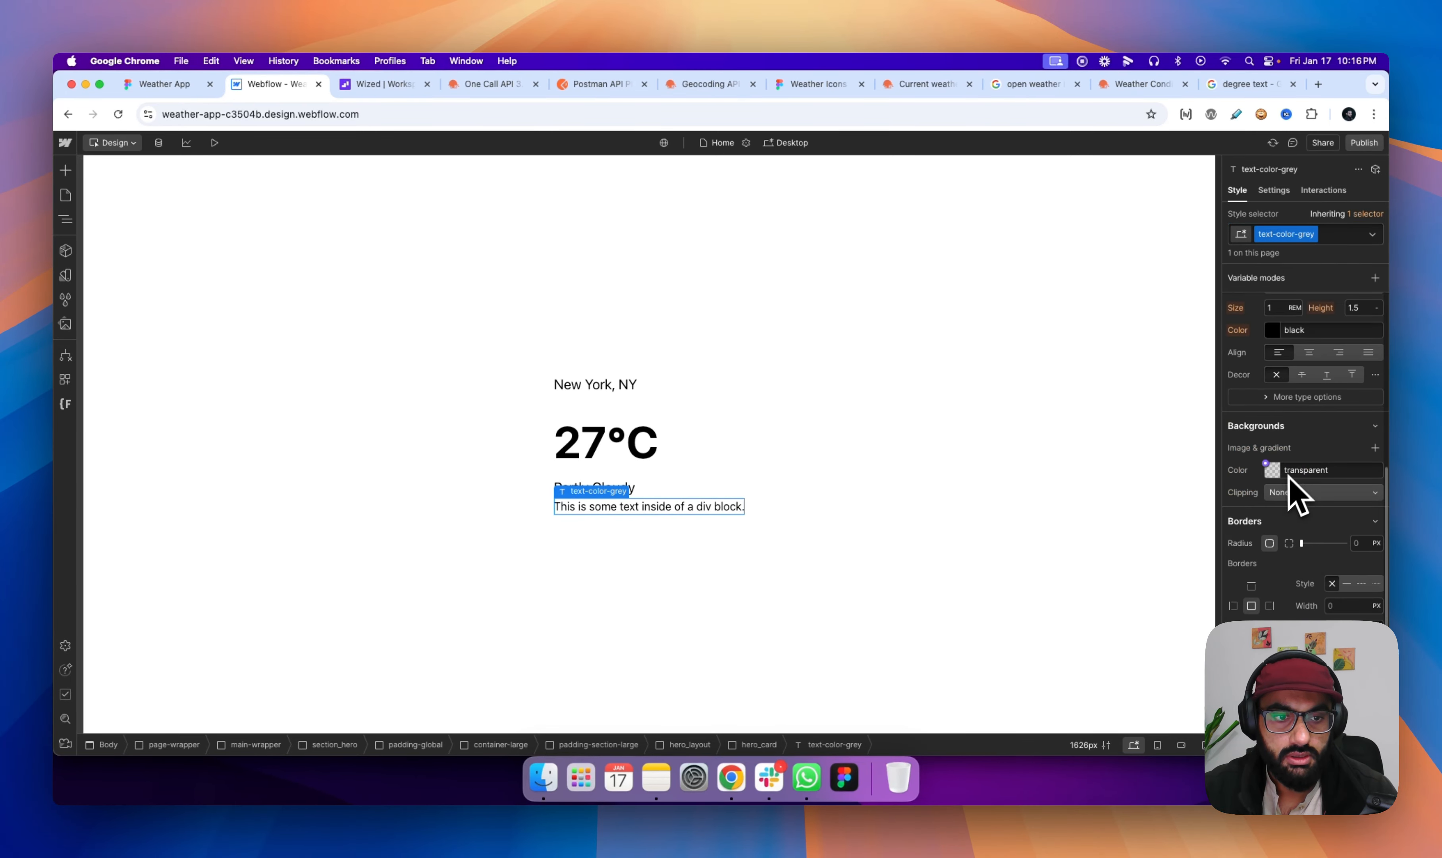
- Set the text-color-grey class's font color to dimgrey (#696969)
scroll(1290, 485, up, 3)
click(1272, 435)
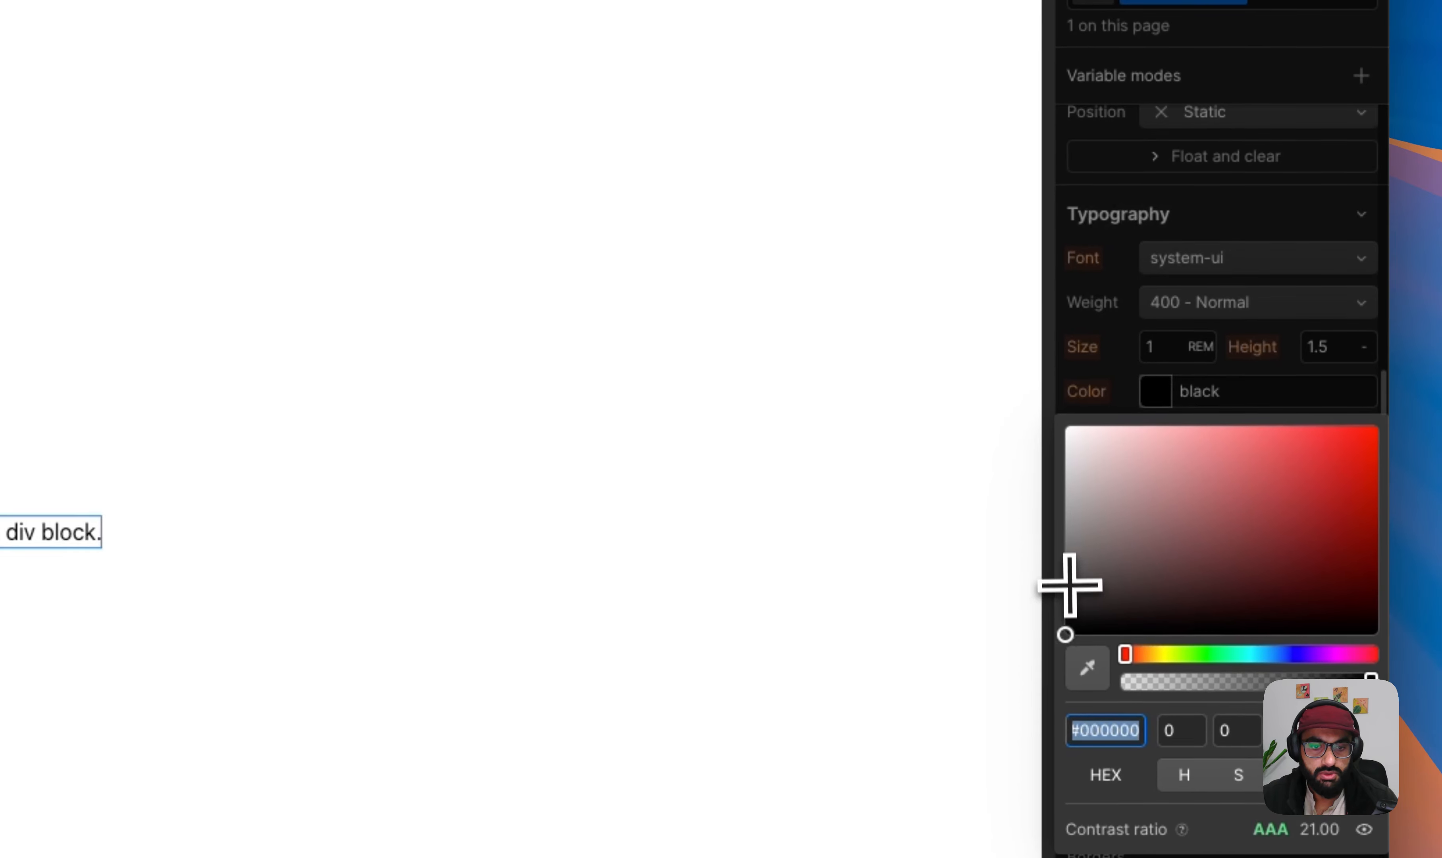
drag(1071, 583, 1063, 525)
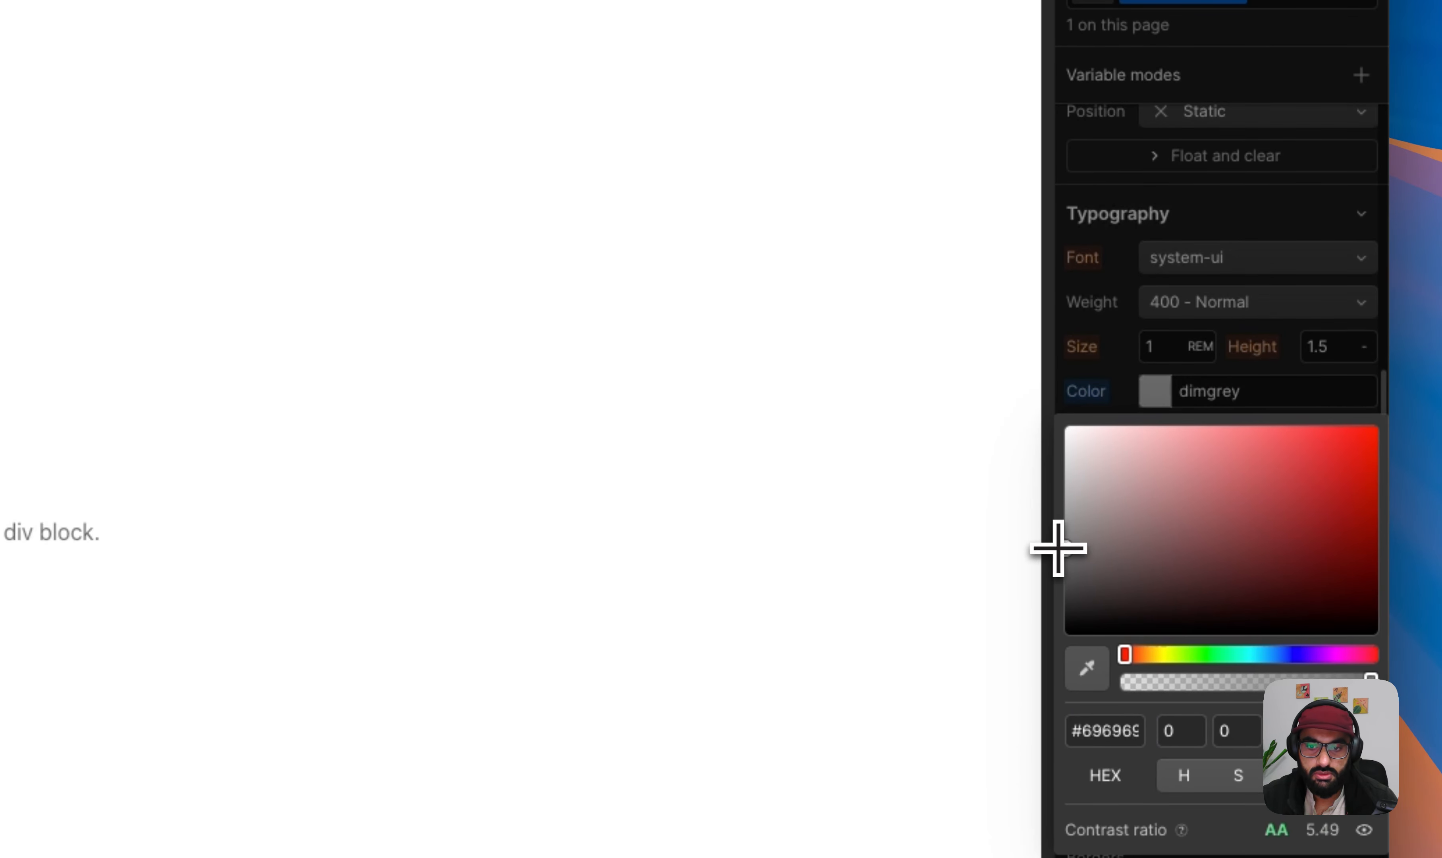
click(1130, 412)
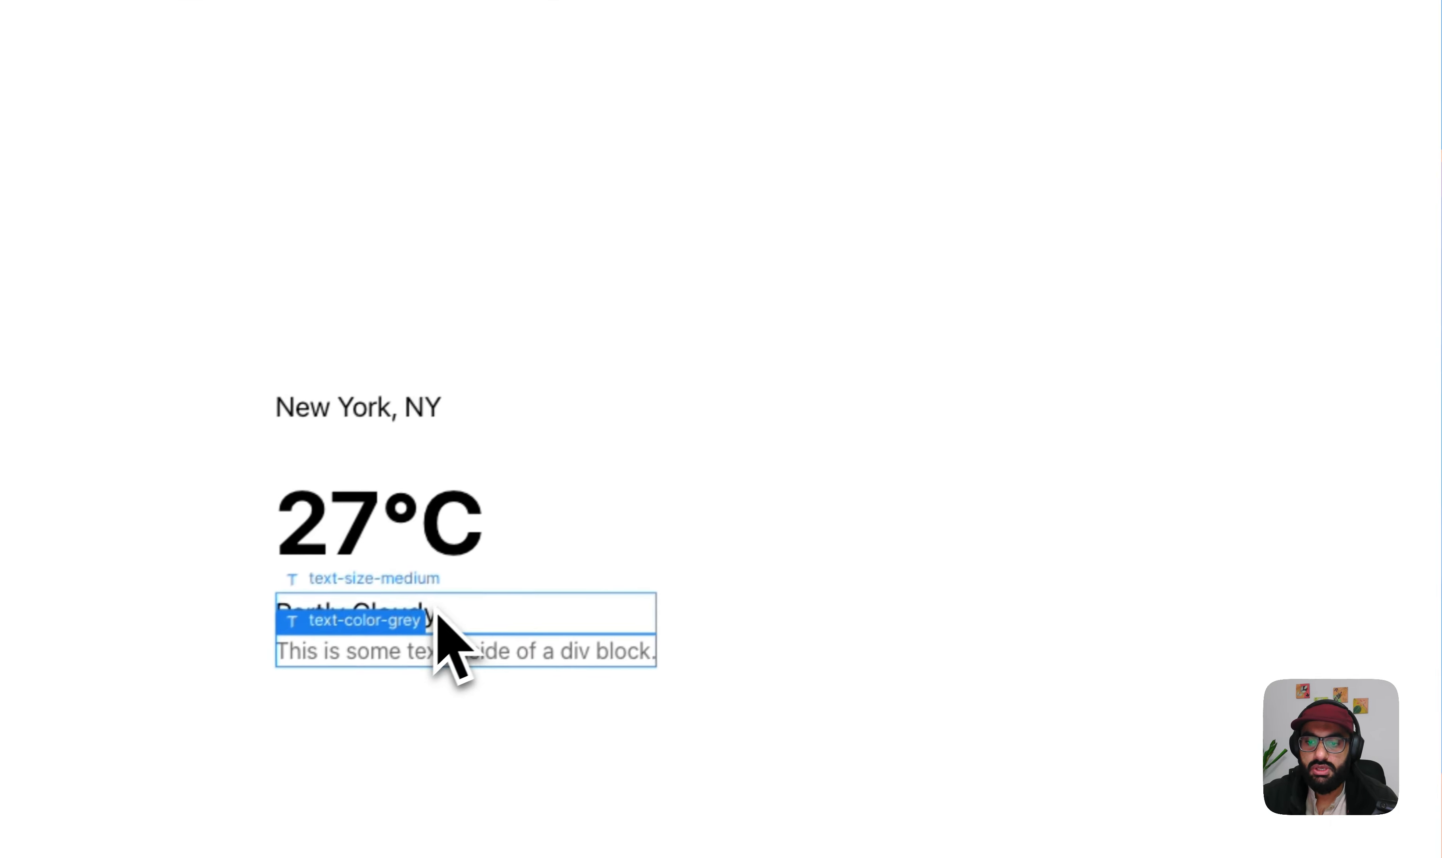
- Add the text-color-grey class to the "Partly Cloudy" text block and delete the placeholder text block below it
text(te)
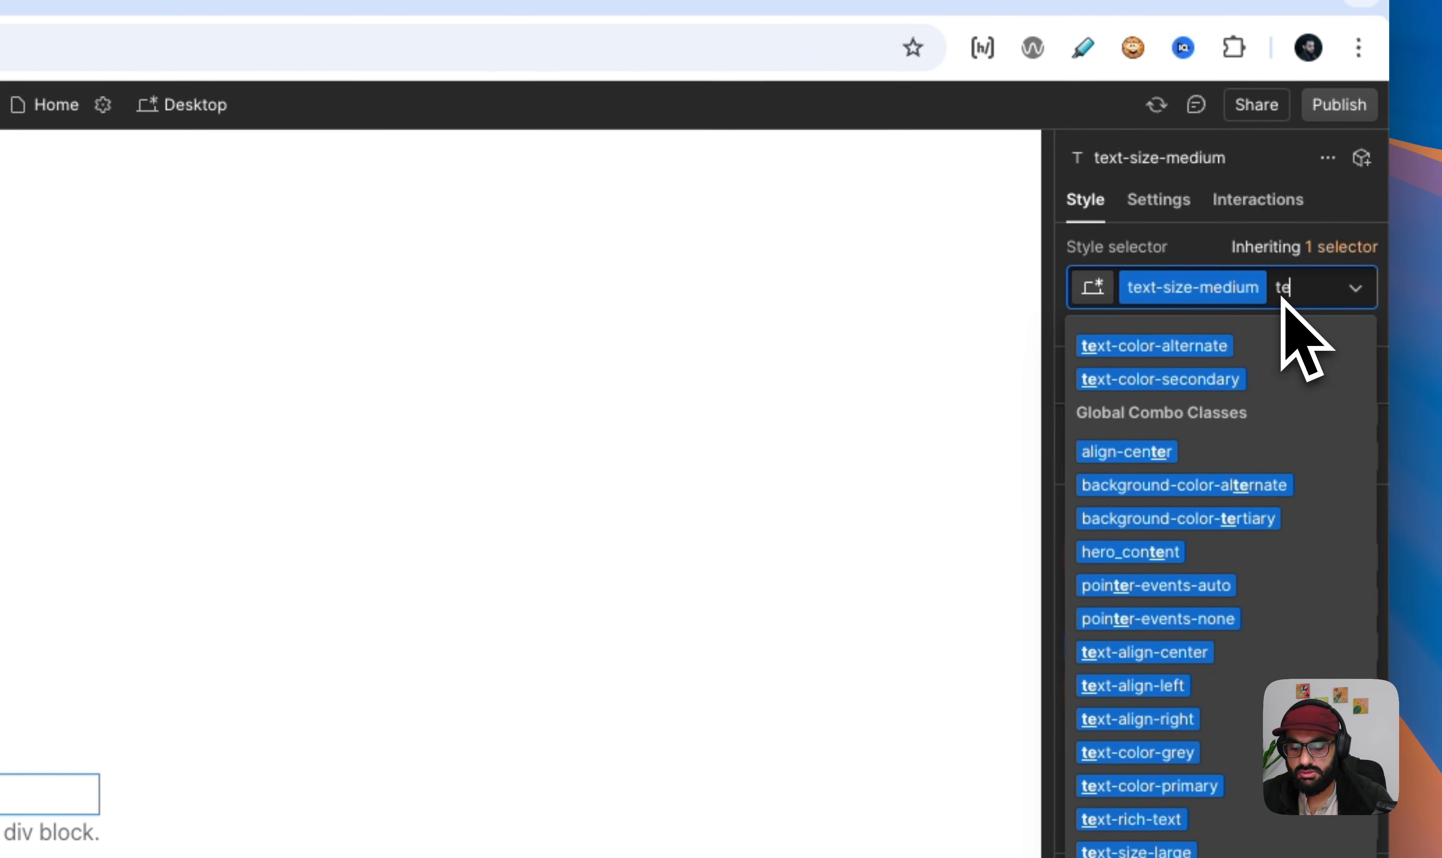
text(xtcologre)
key(Return)
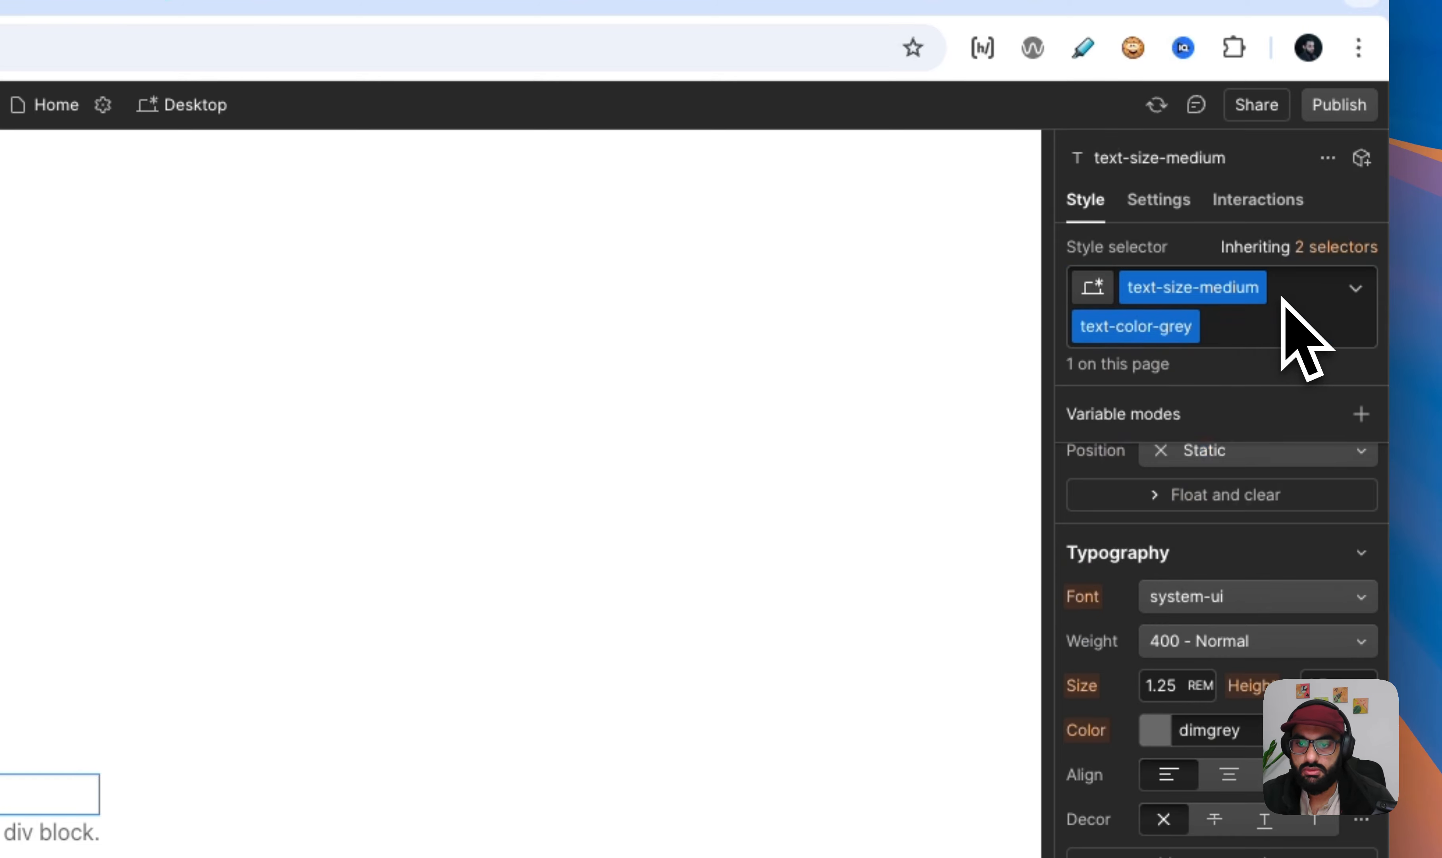
click(242, 717)
key(Delete)
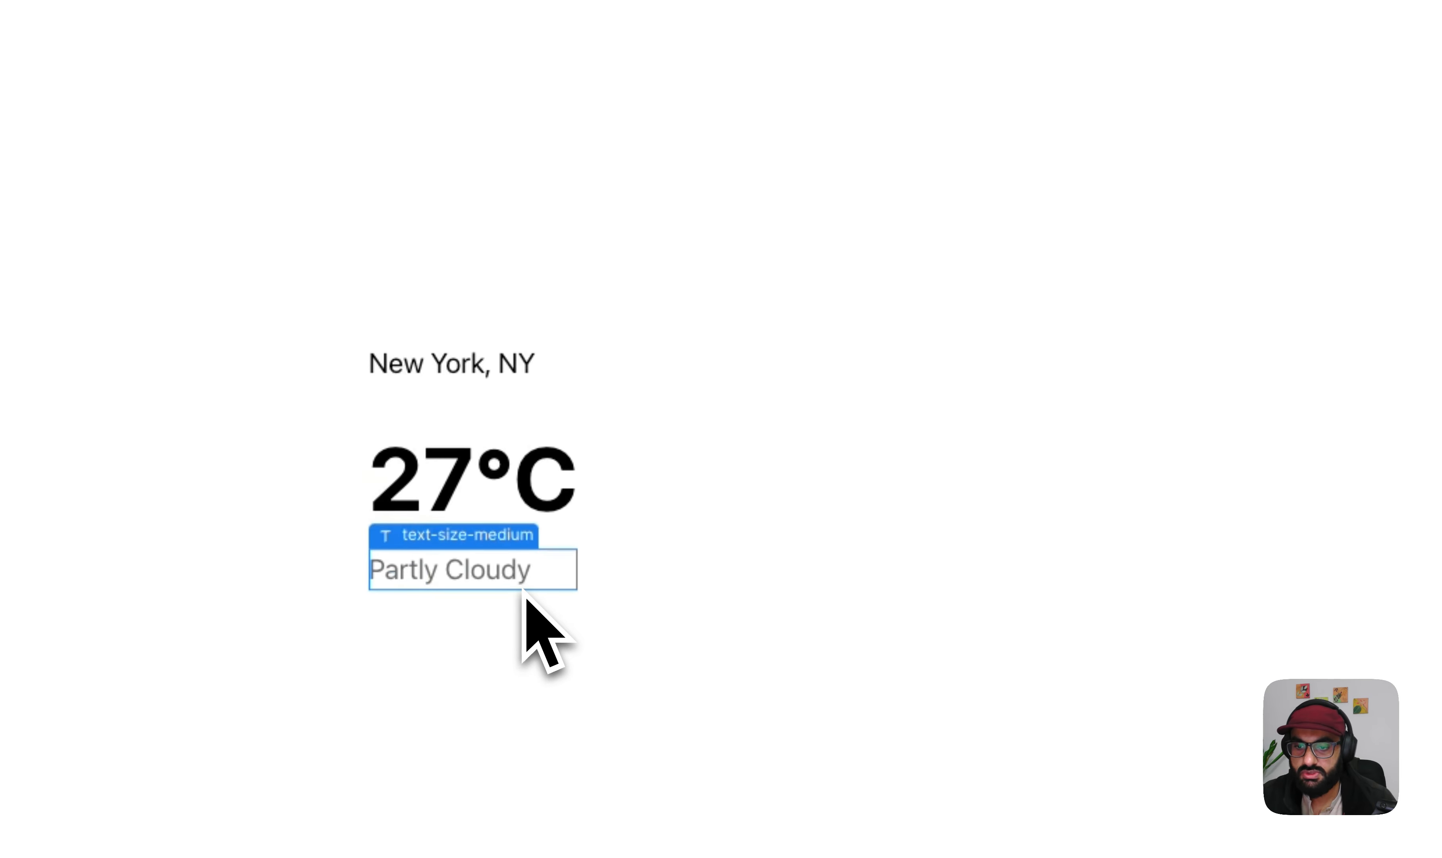
- Open the draft Style Guide page and find its Text Colors section
click(77, 325)
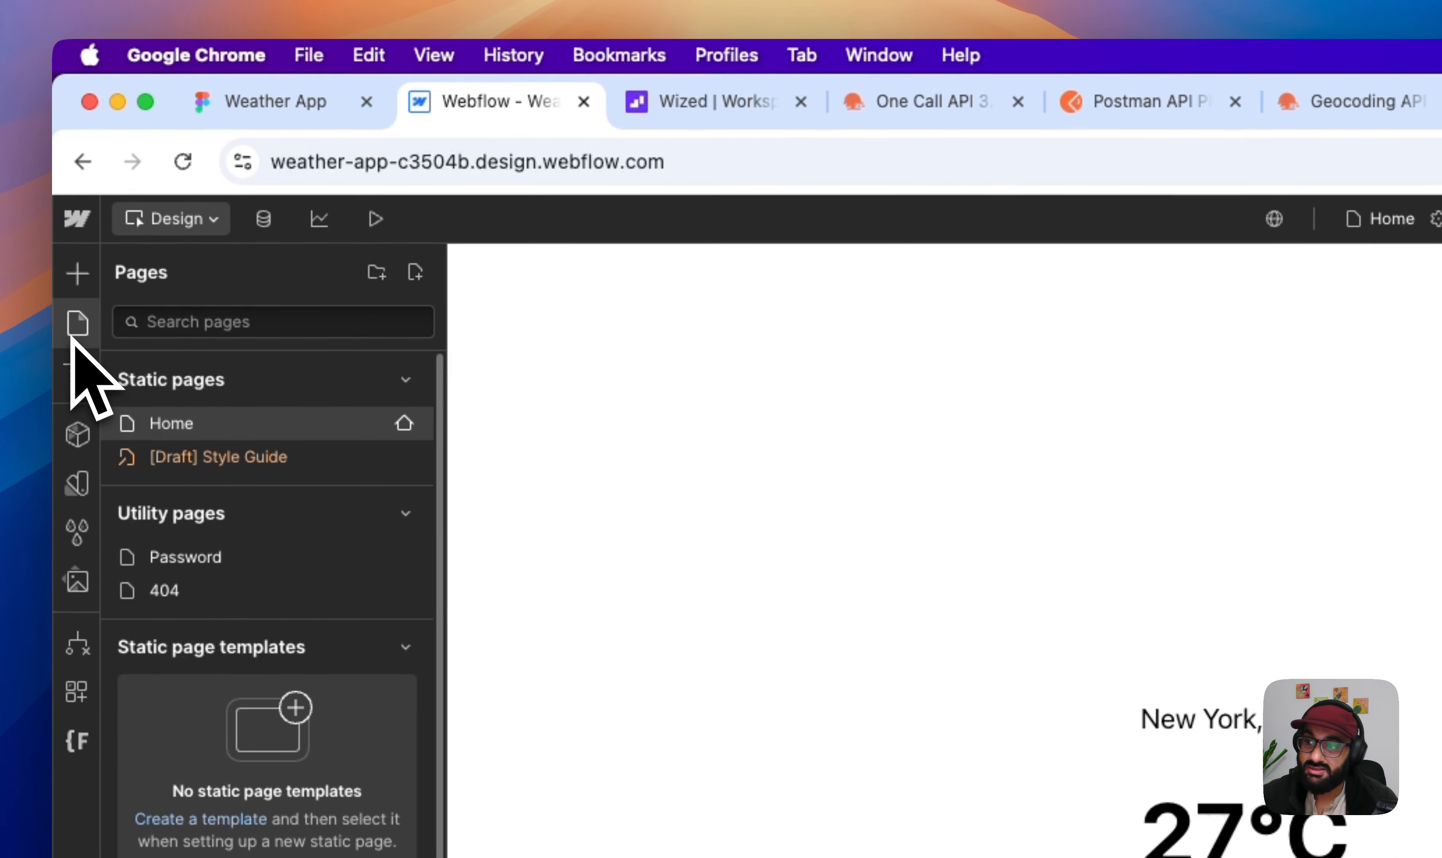
click(186, 454)
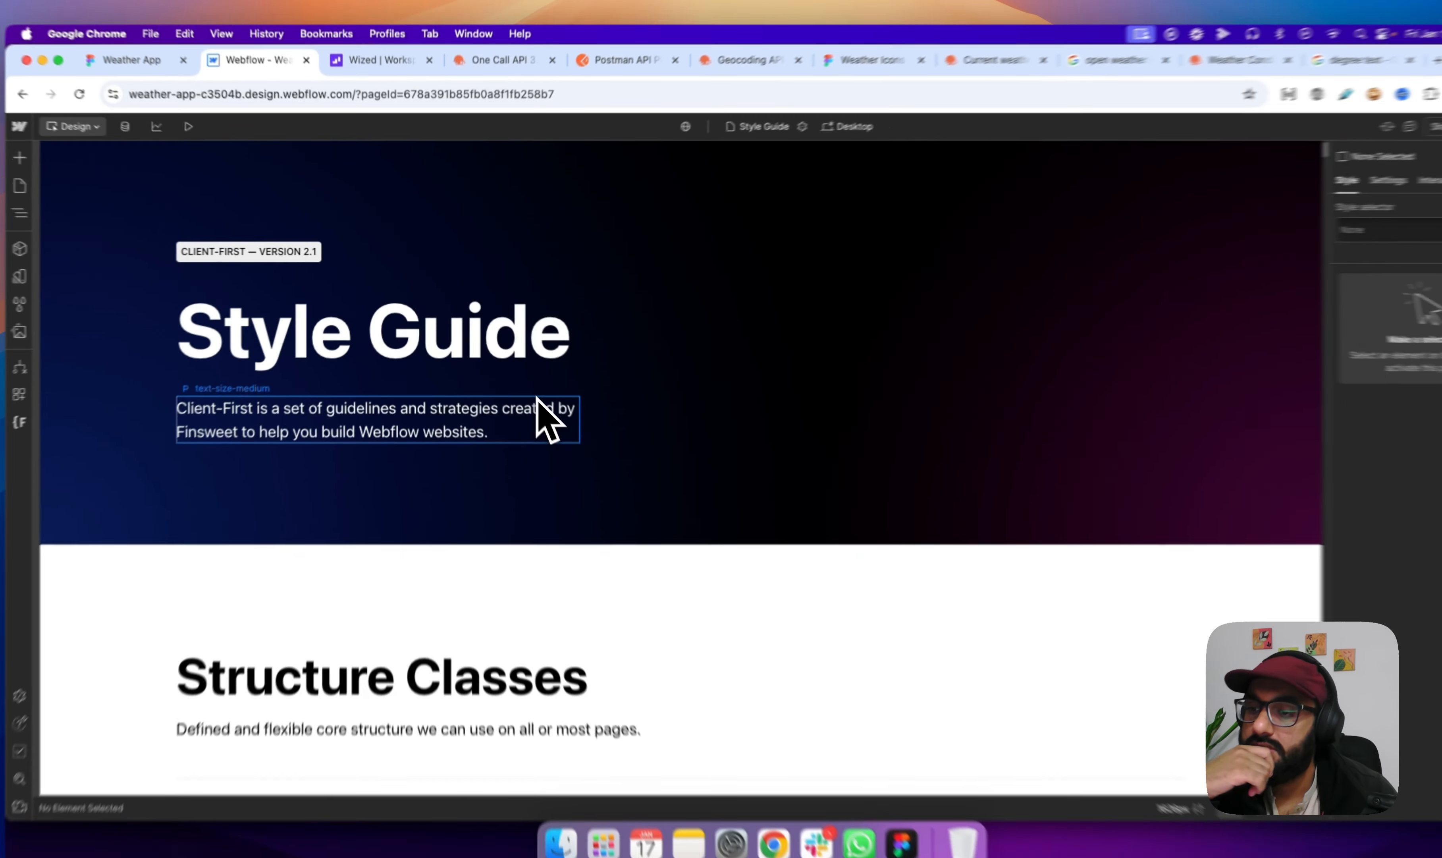
scroll(515, 410, down, 15)
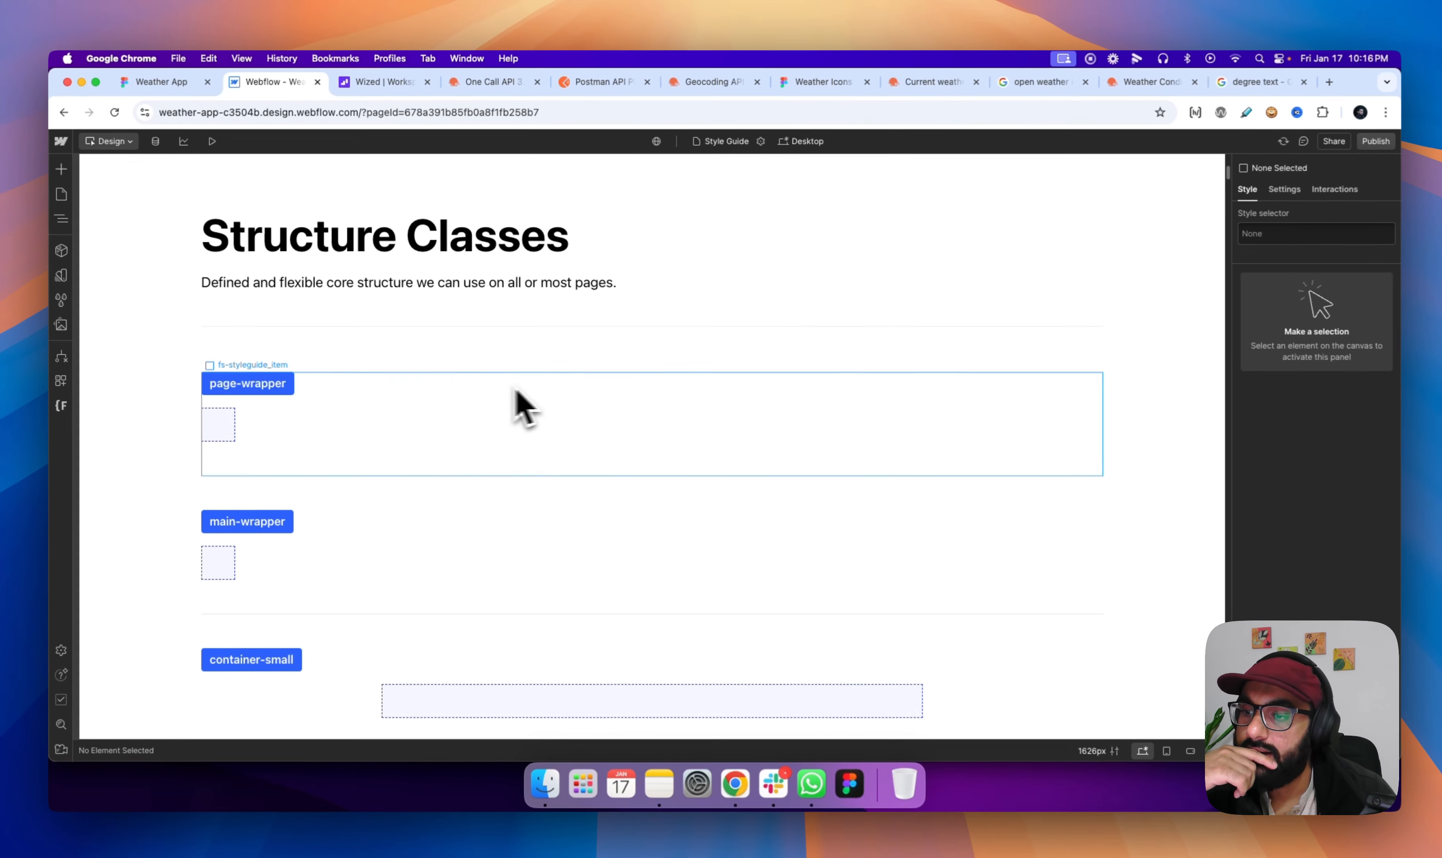
scroll(199, 415, down, 20)
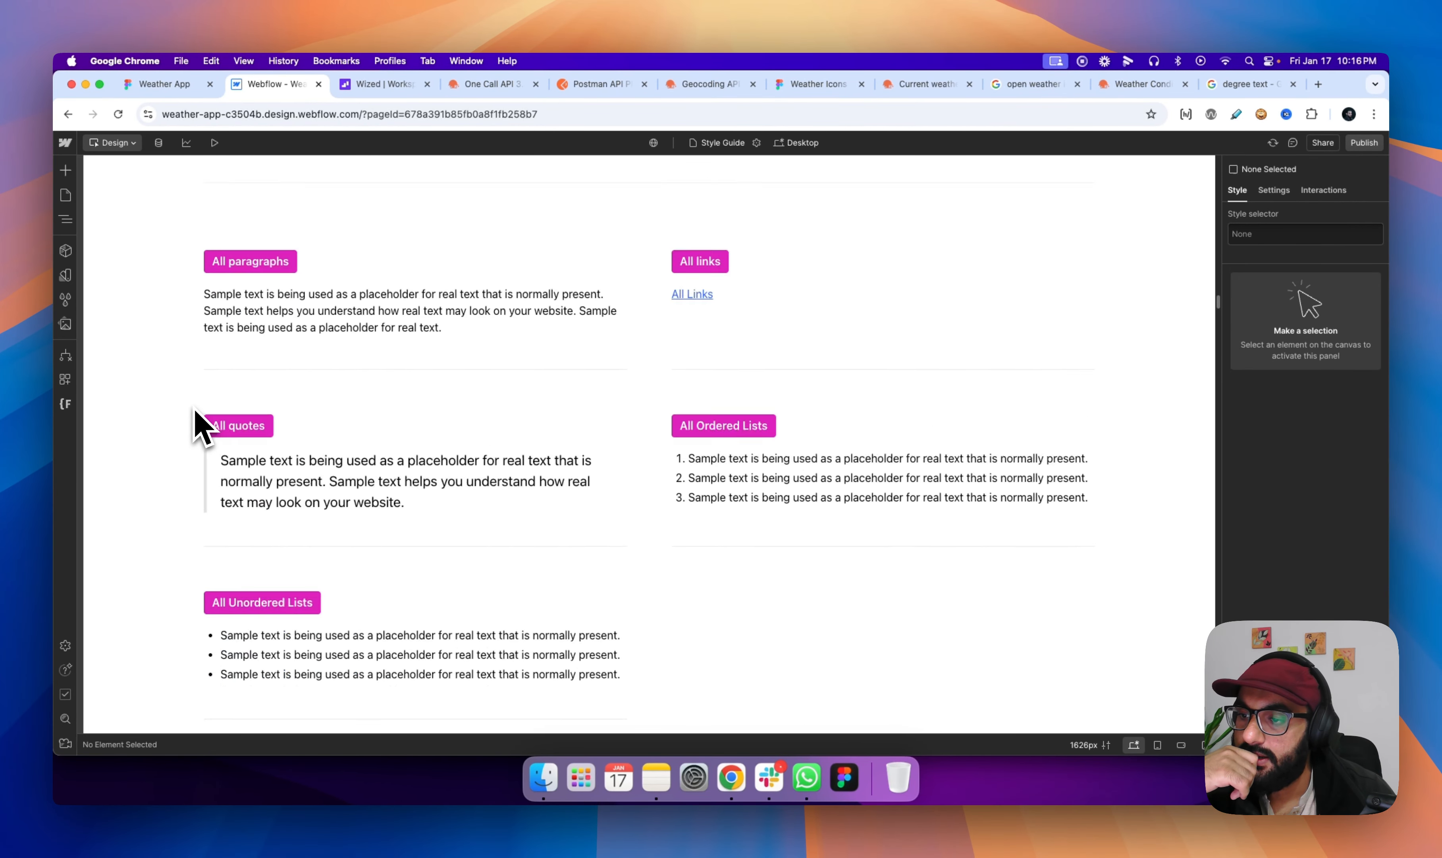
scroll(199, 423, up, 5)
scroll(199, 423, down, 20)
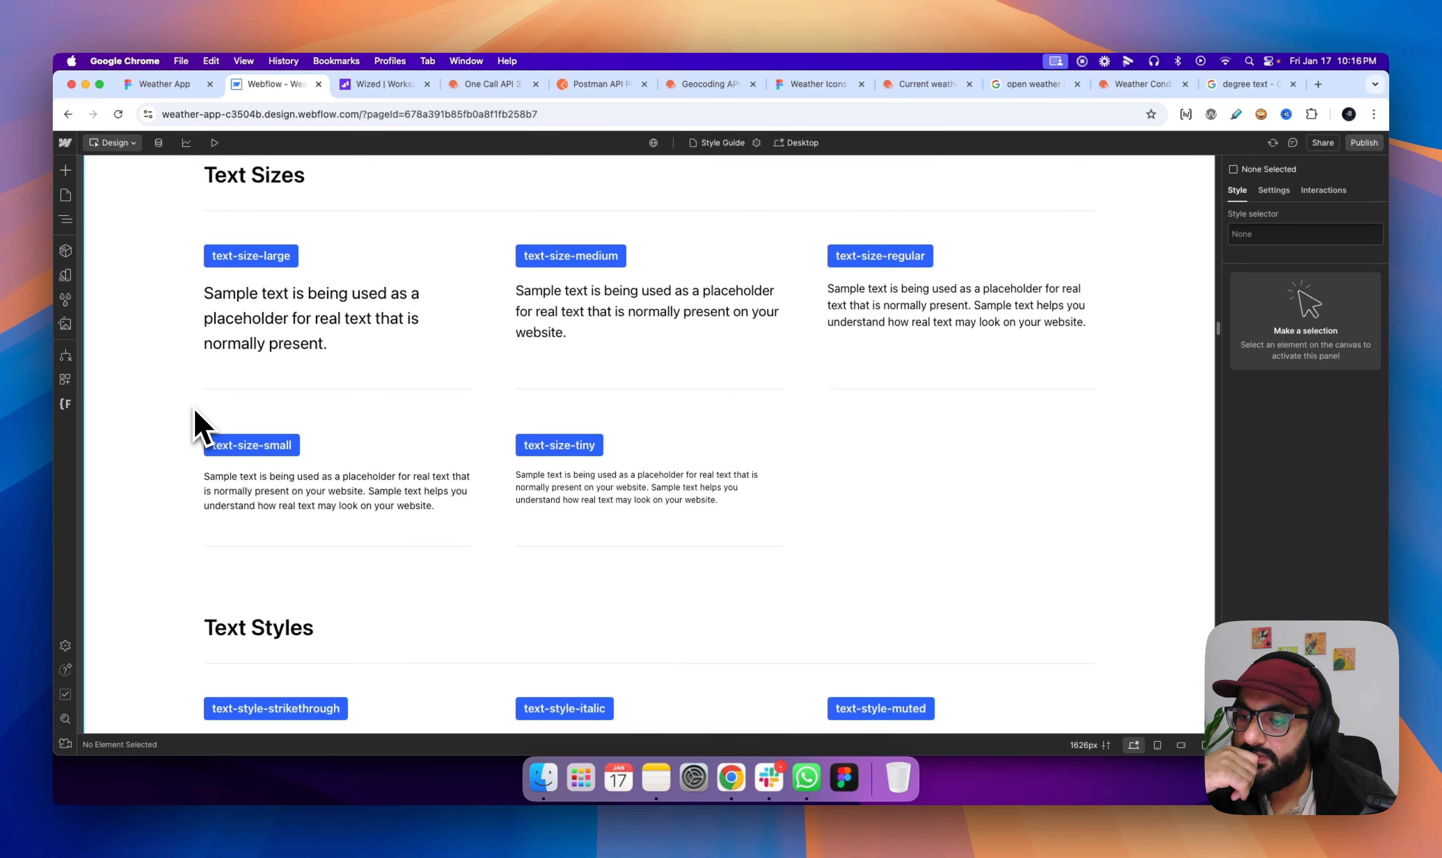
scroll(199, 422, down, 20)
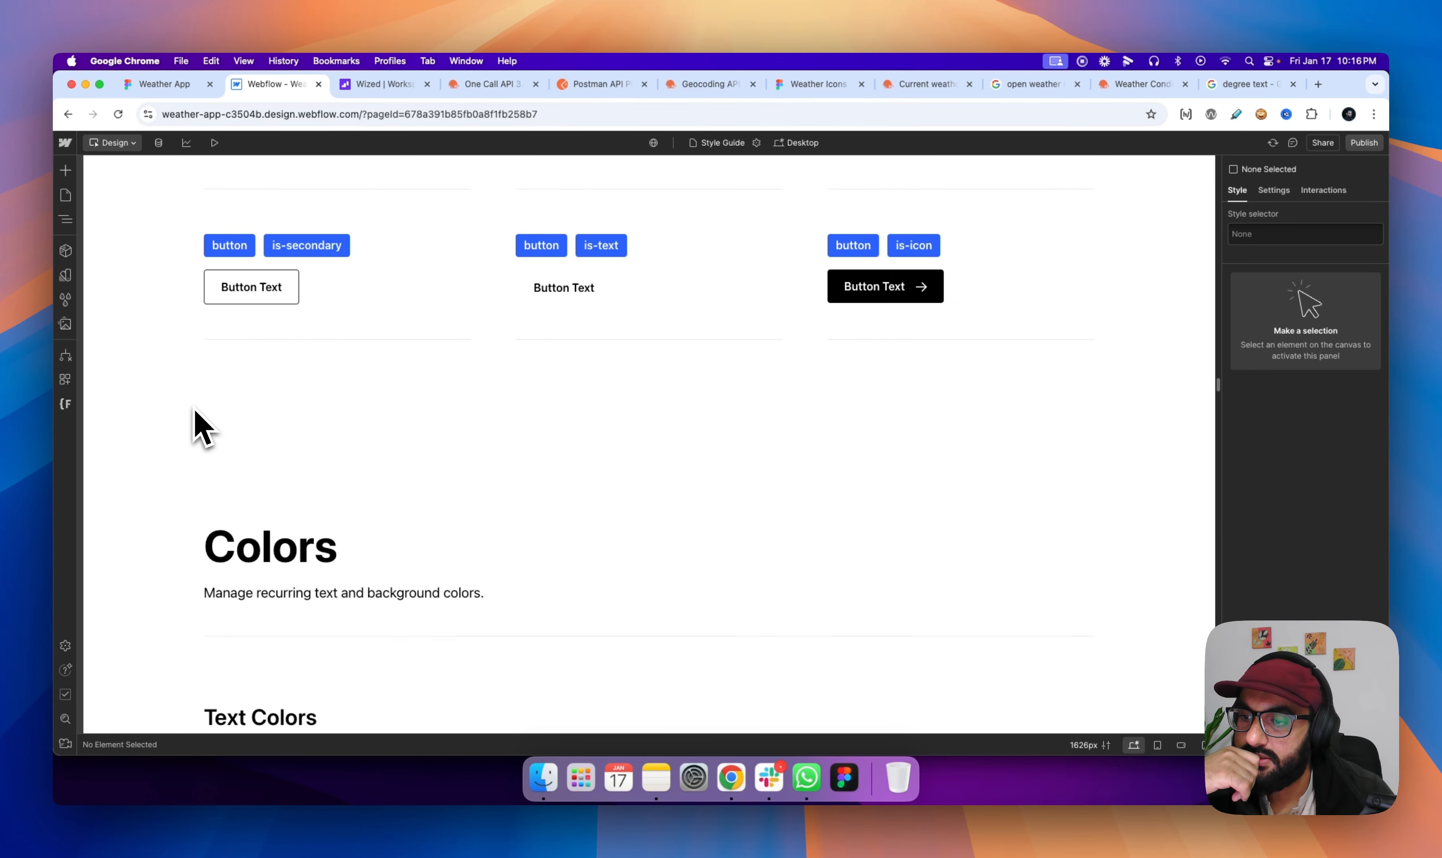
scroll(199, 423, down, 3)
scroll(199, 422, up, 4)
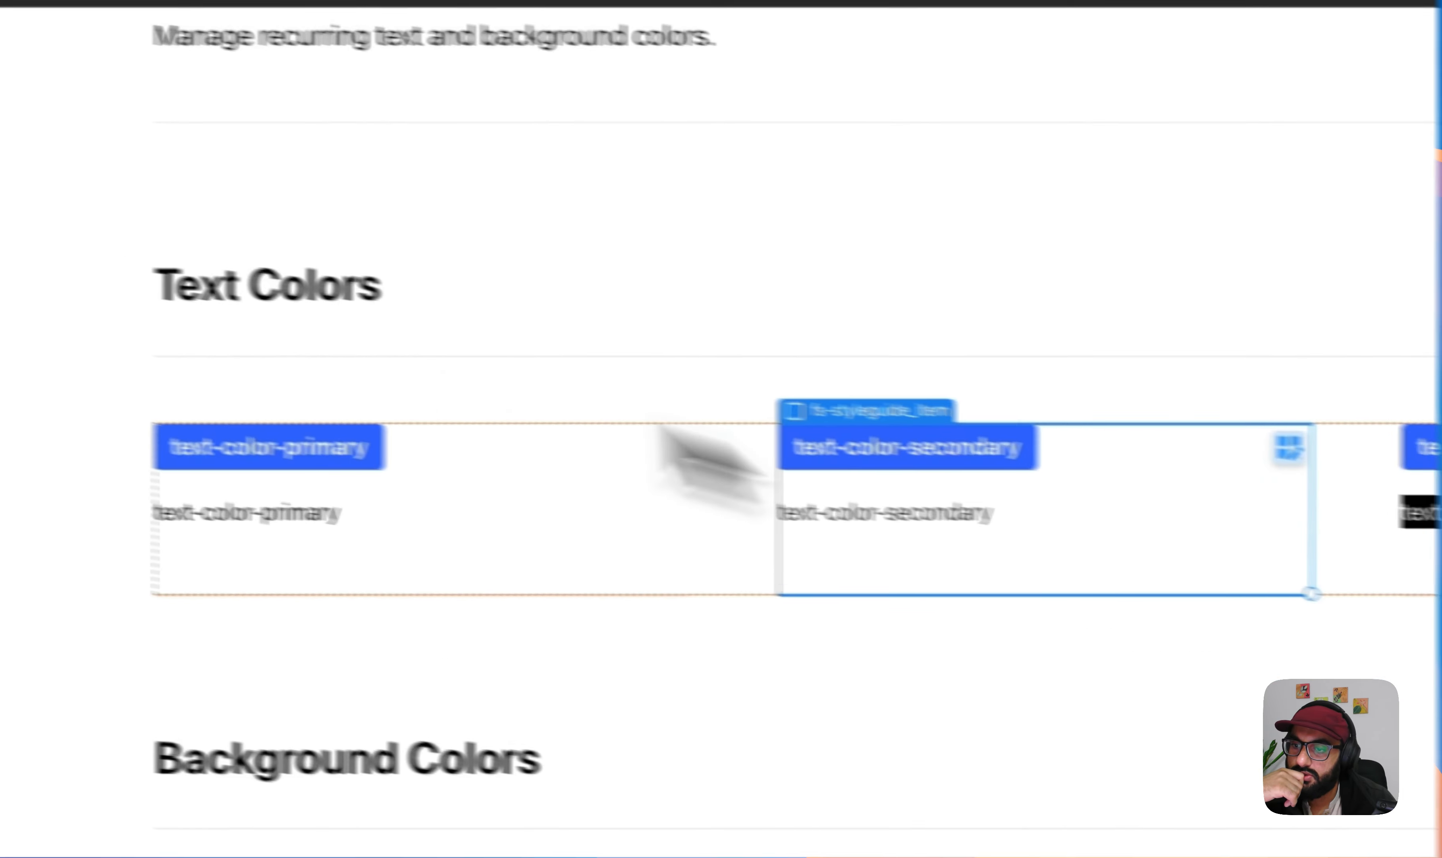
- Duplicate the text-color-alternate item inside the three-column grid of the style guide's Text Colors section
click(46, 183)
click(230, 714)
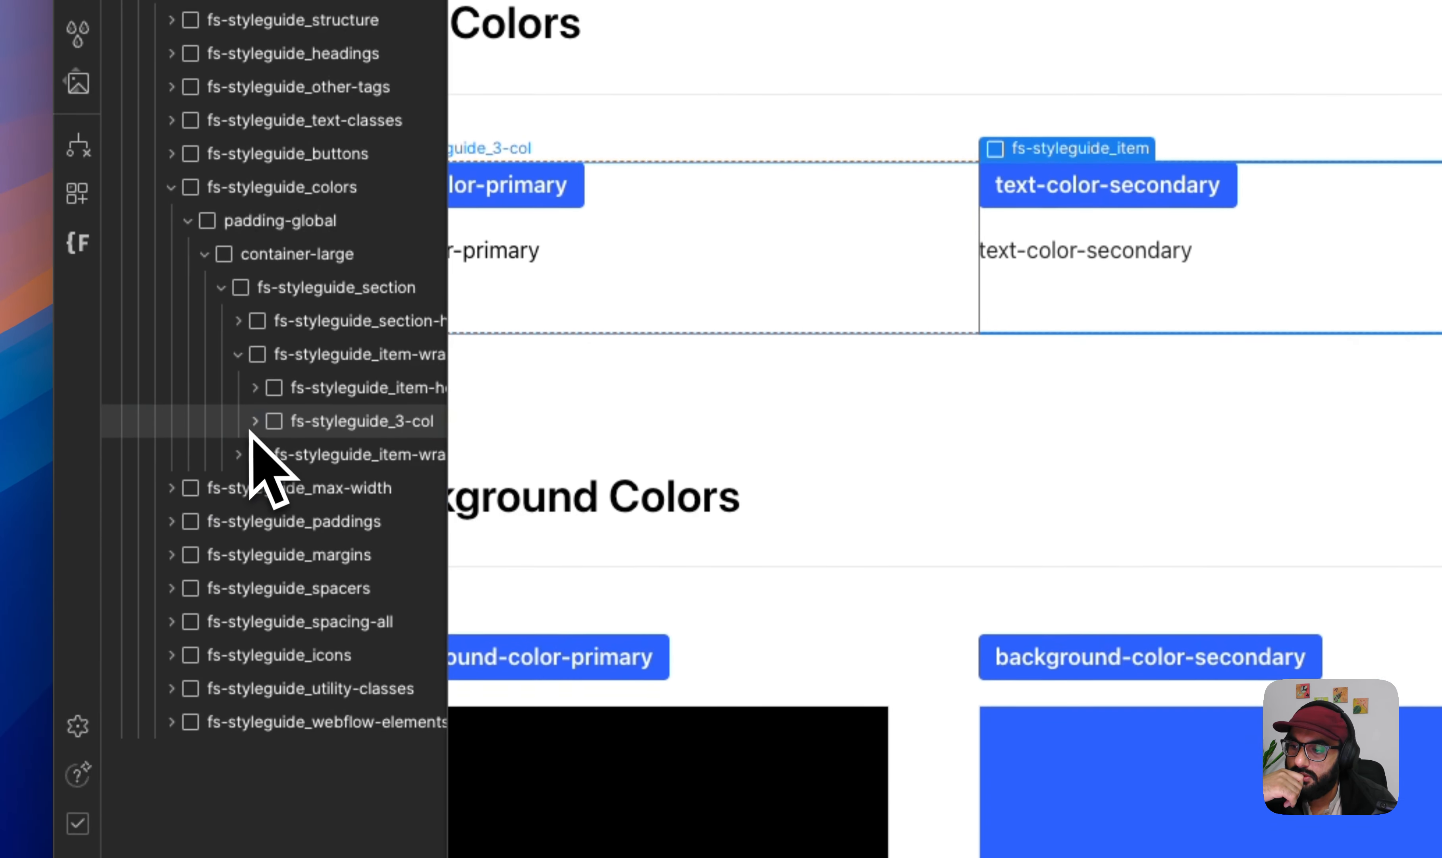
click(237, 348)
click(268, 379)
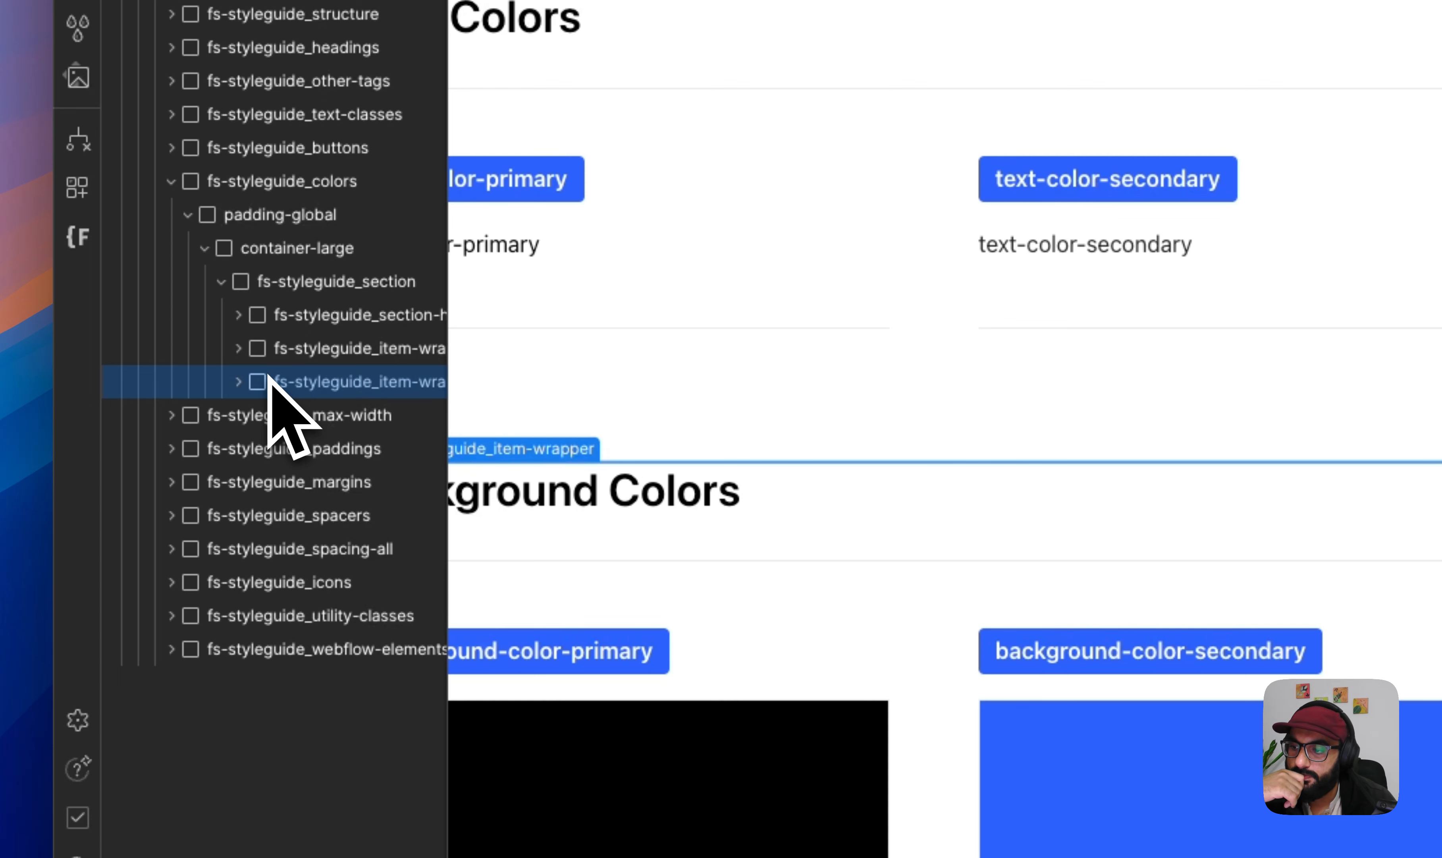
click(272, 349)
click(275, 316)
click(280, 350)
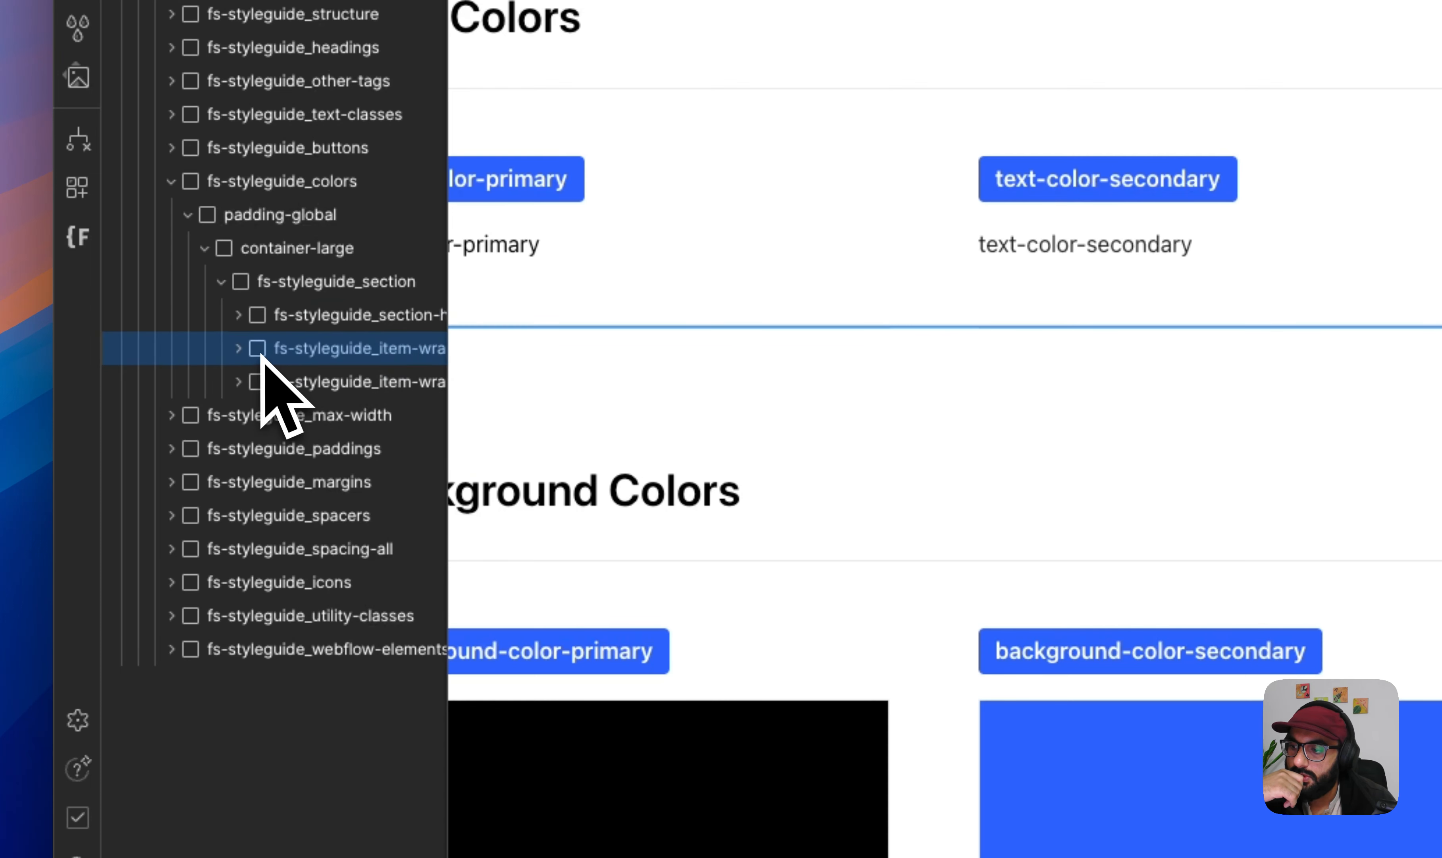
click(238, 349)
click(296, 415)
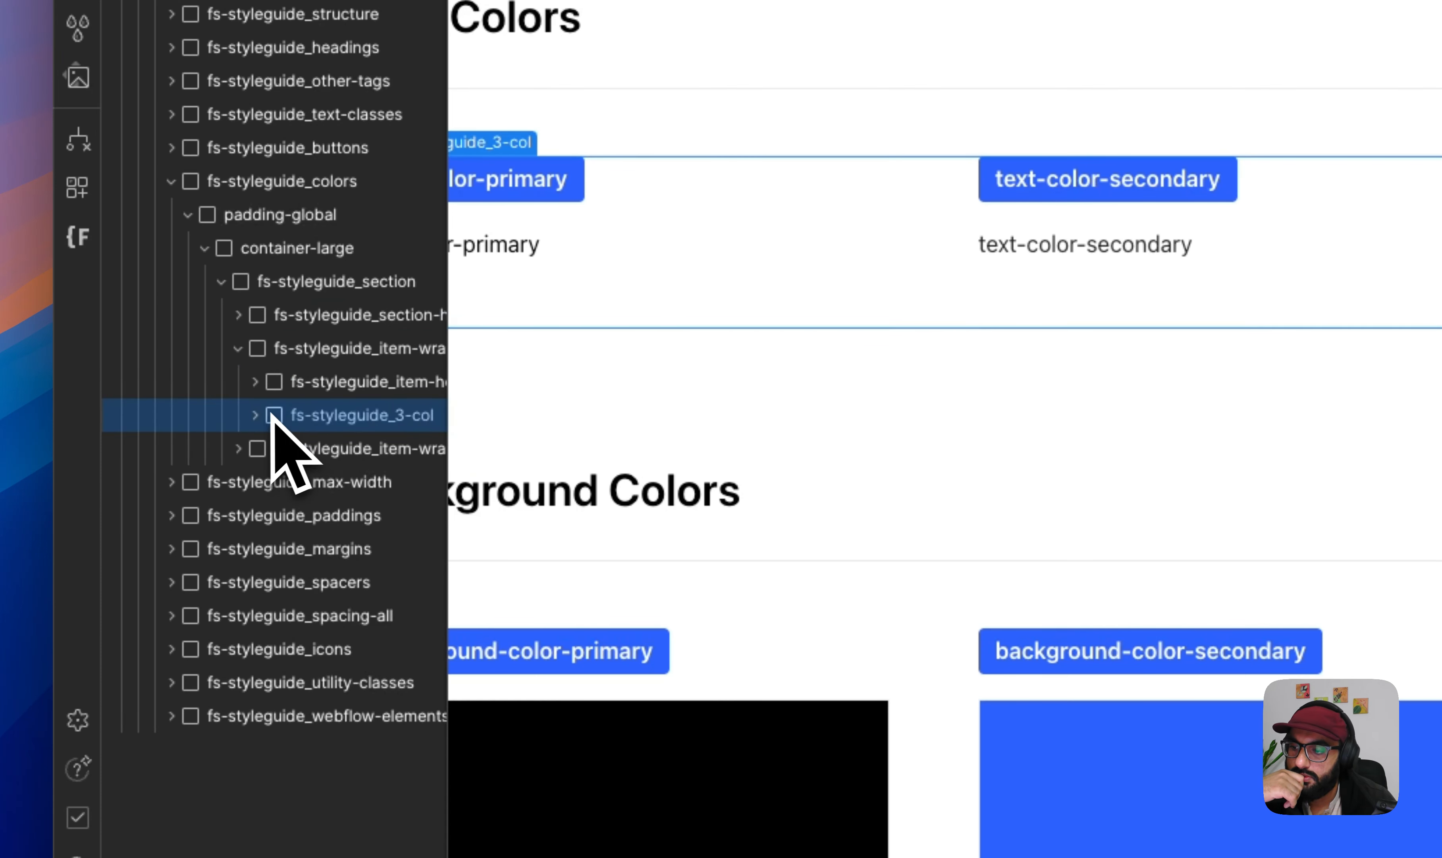
click(257, 415)
click(357, 515)
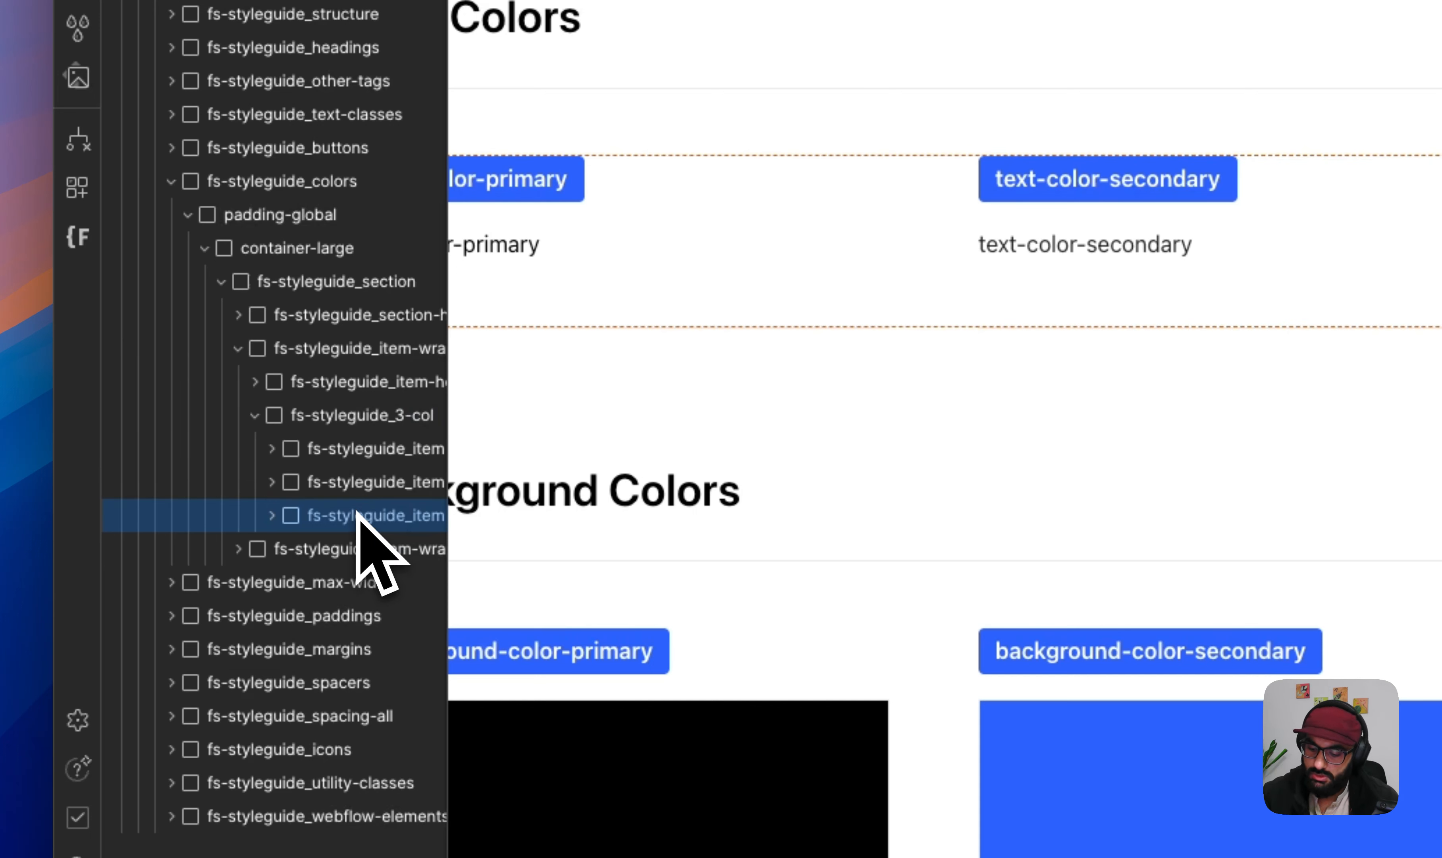
key(super+d)
click(340, 549)
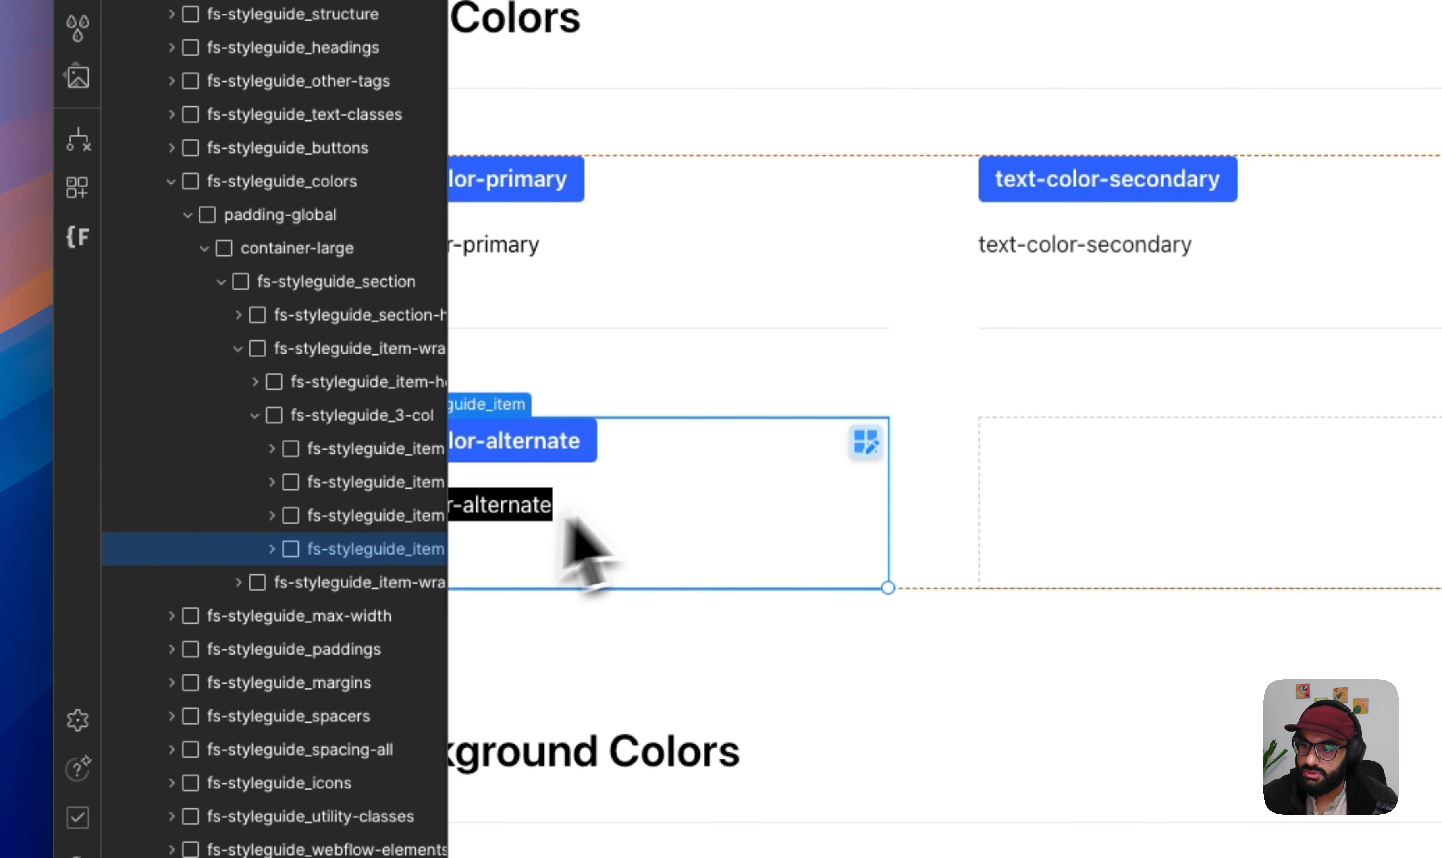
- Rename the duplicated item's blue label to text-color-grey
click(558, 452)
click(513, 443)
double_click(513, 443)
click(497, 443)
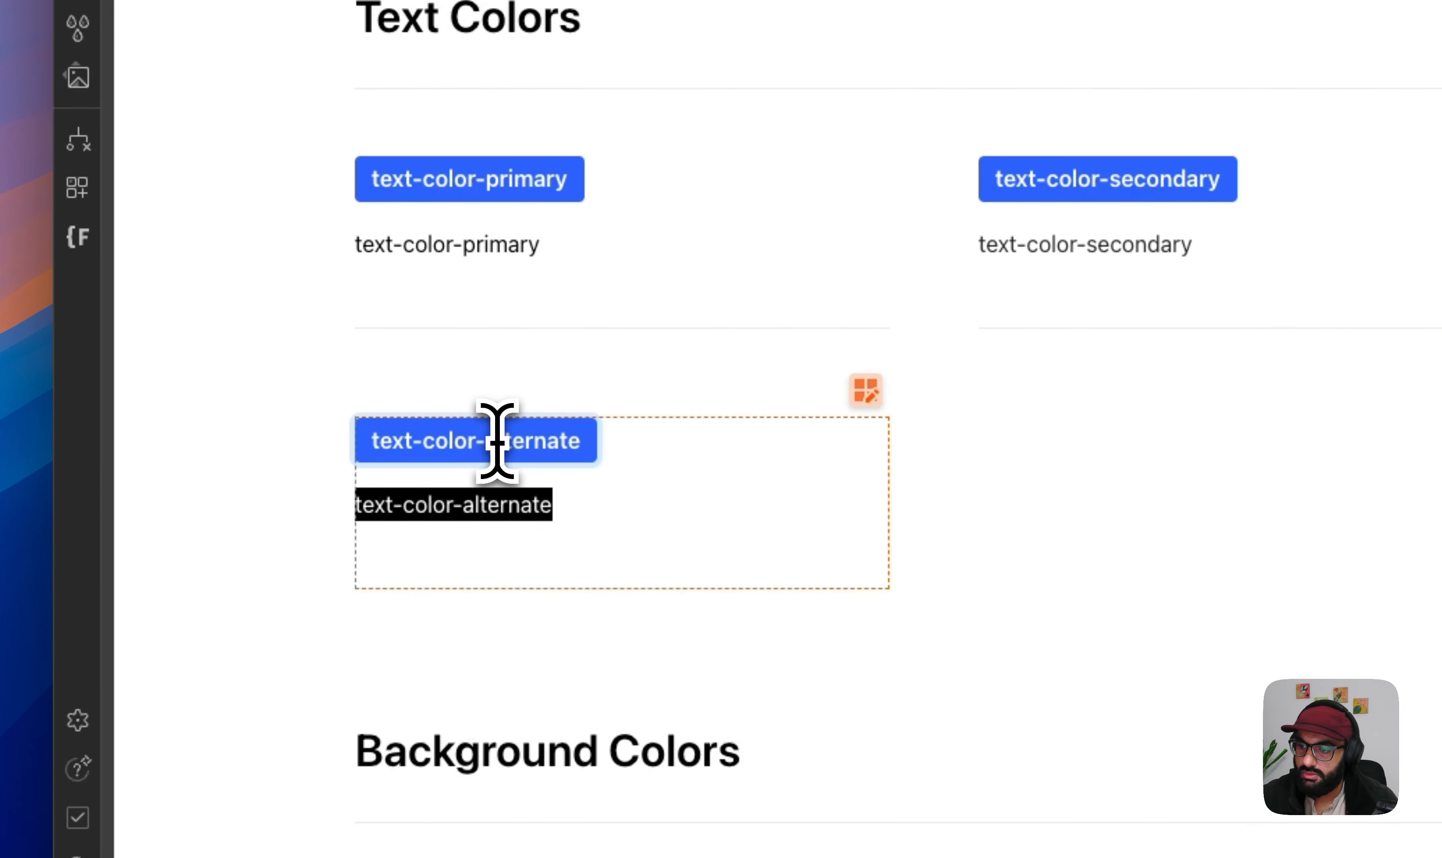
drag(578, 451, 579, 451)
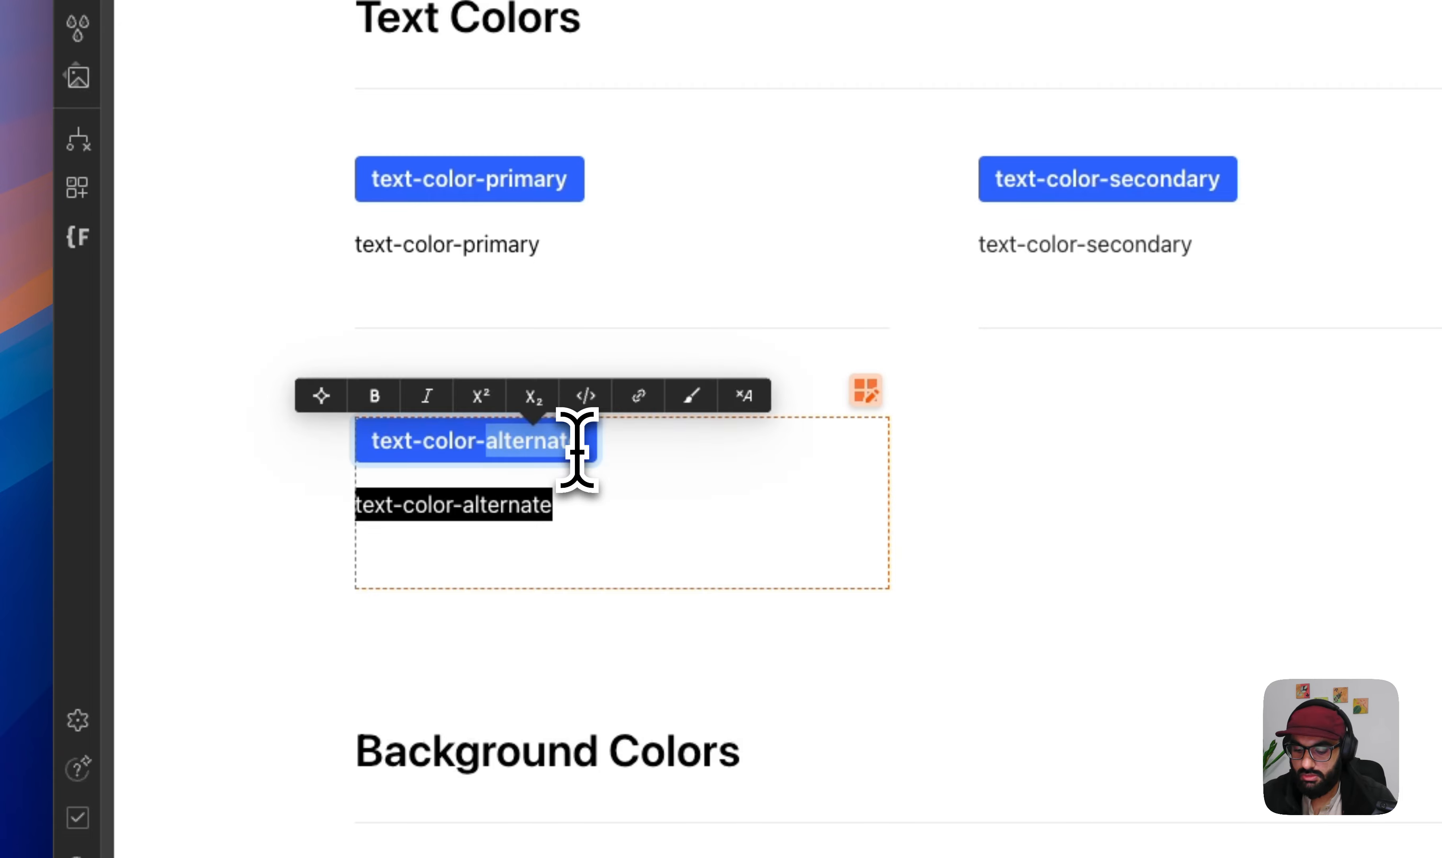
text(grey)
key(Escape)
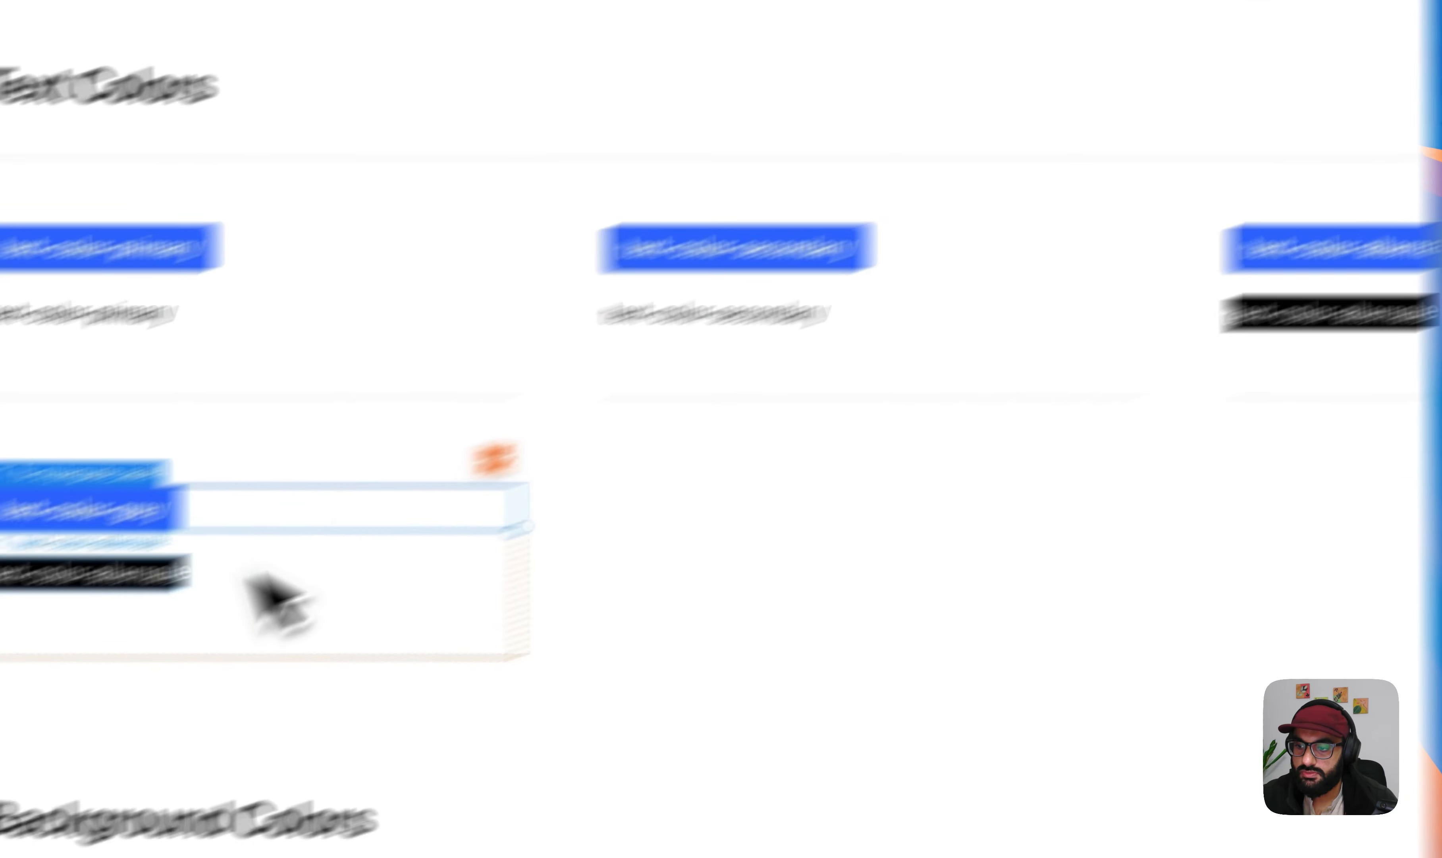
- Replace the text-color-alternate class on the duplicated item's sample text with the existing text-color-grey class
click(181, 580)
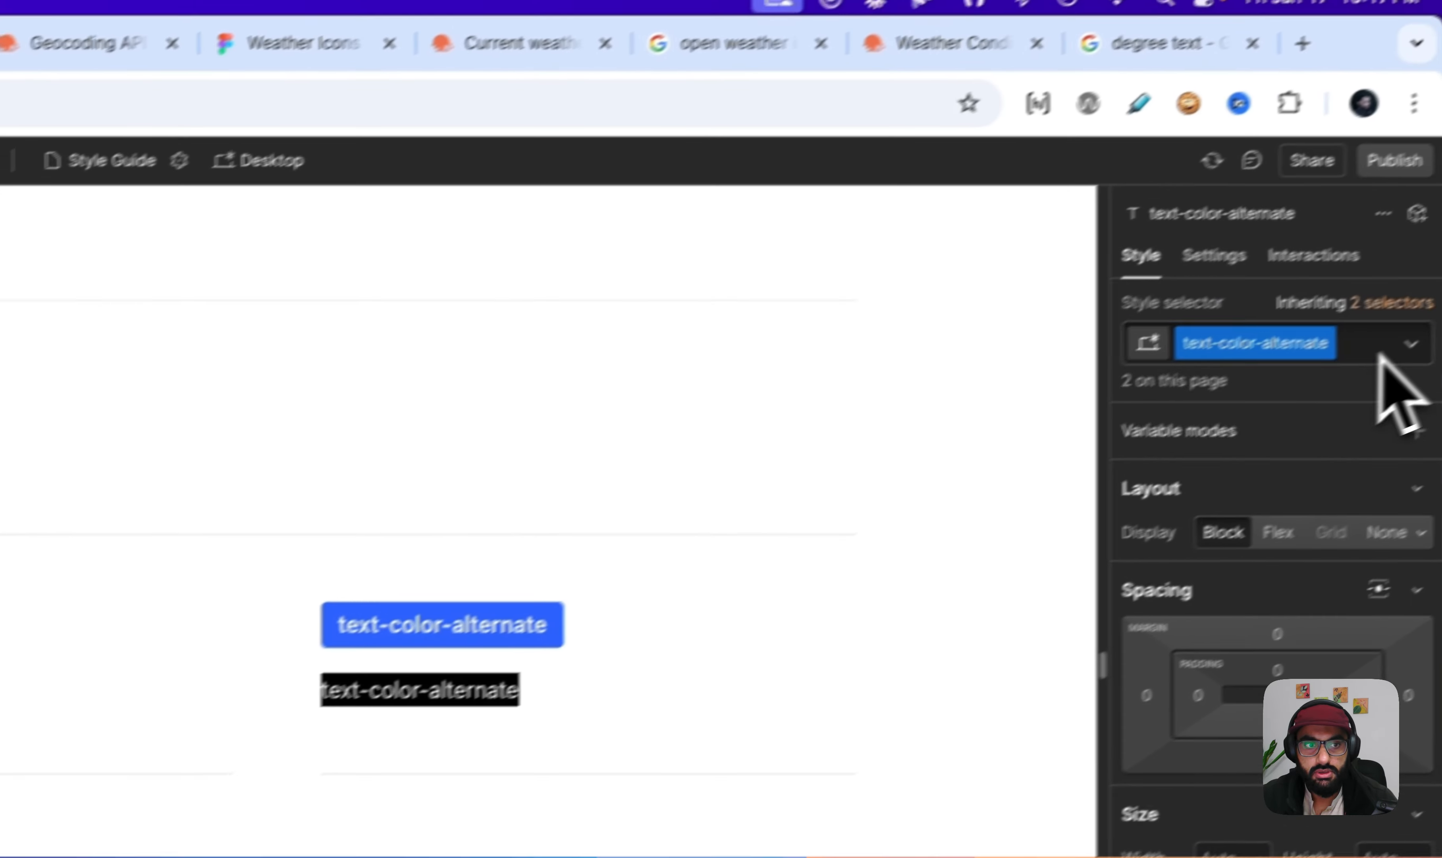
click(1373, 345)
key(BackSpace)
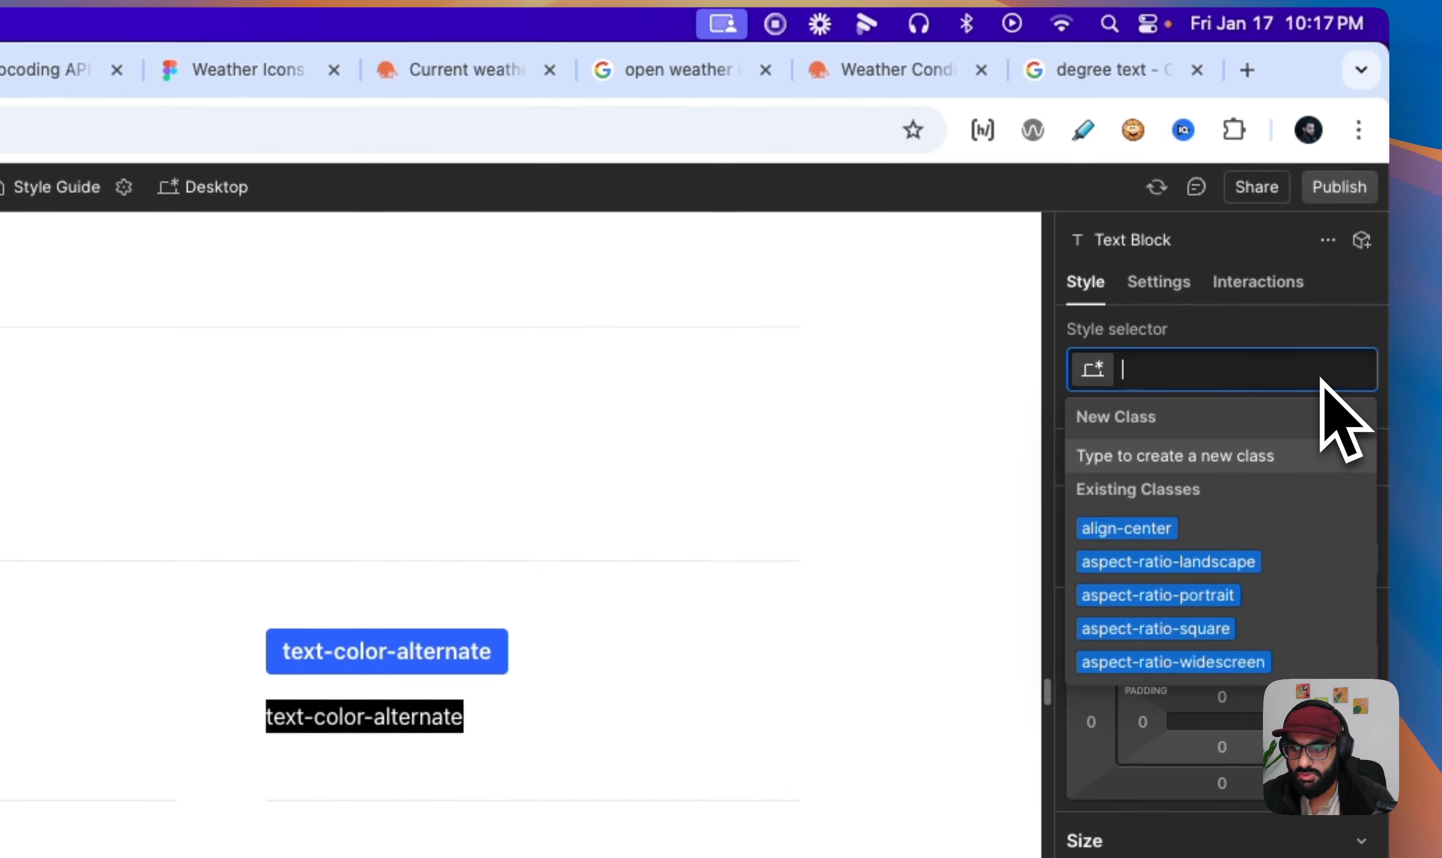
text(textcolorgre)
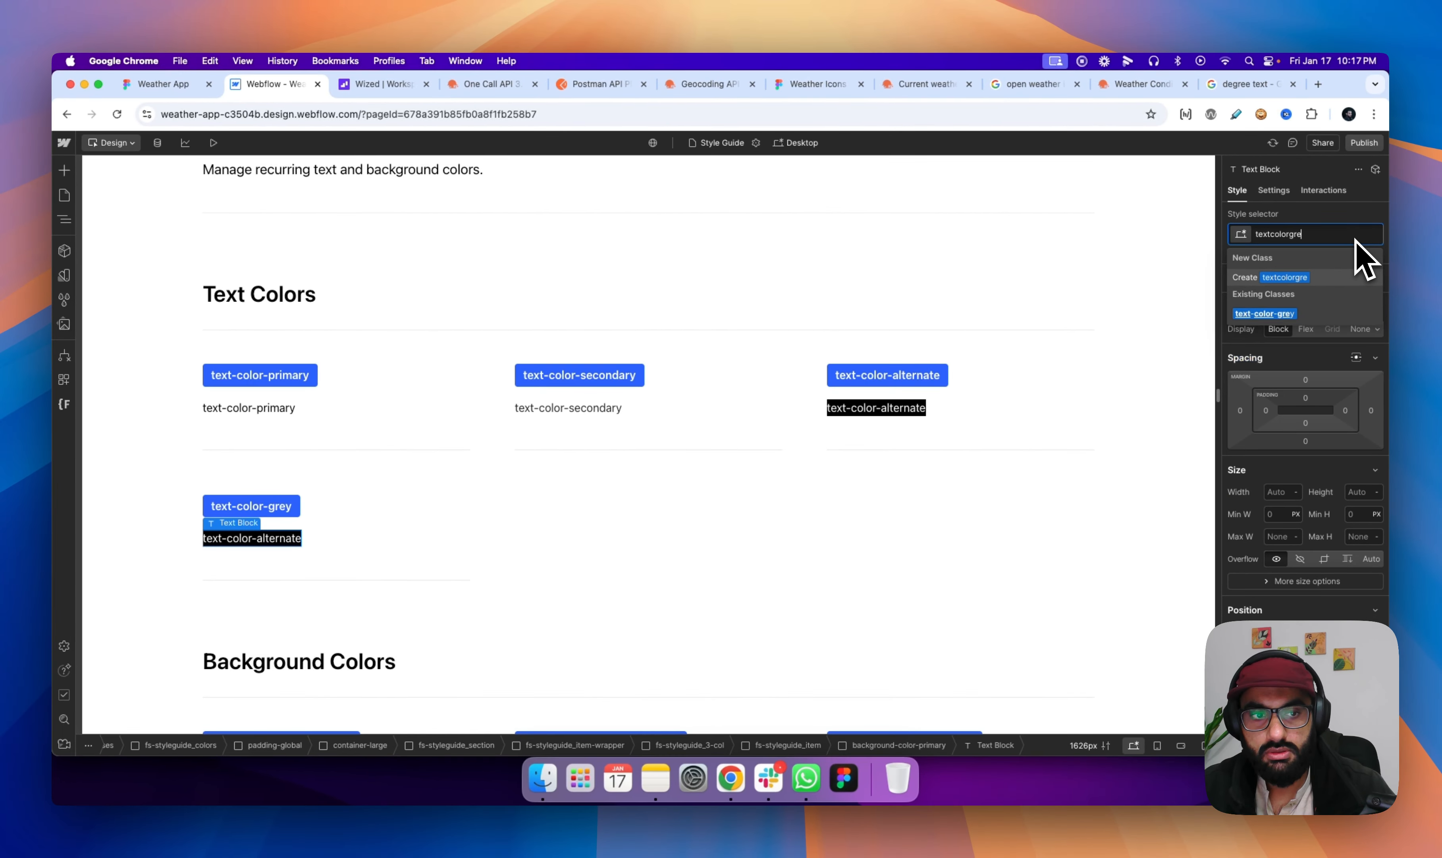
key(Return)
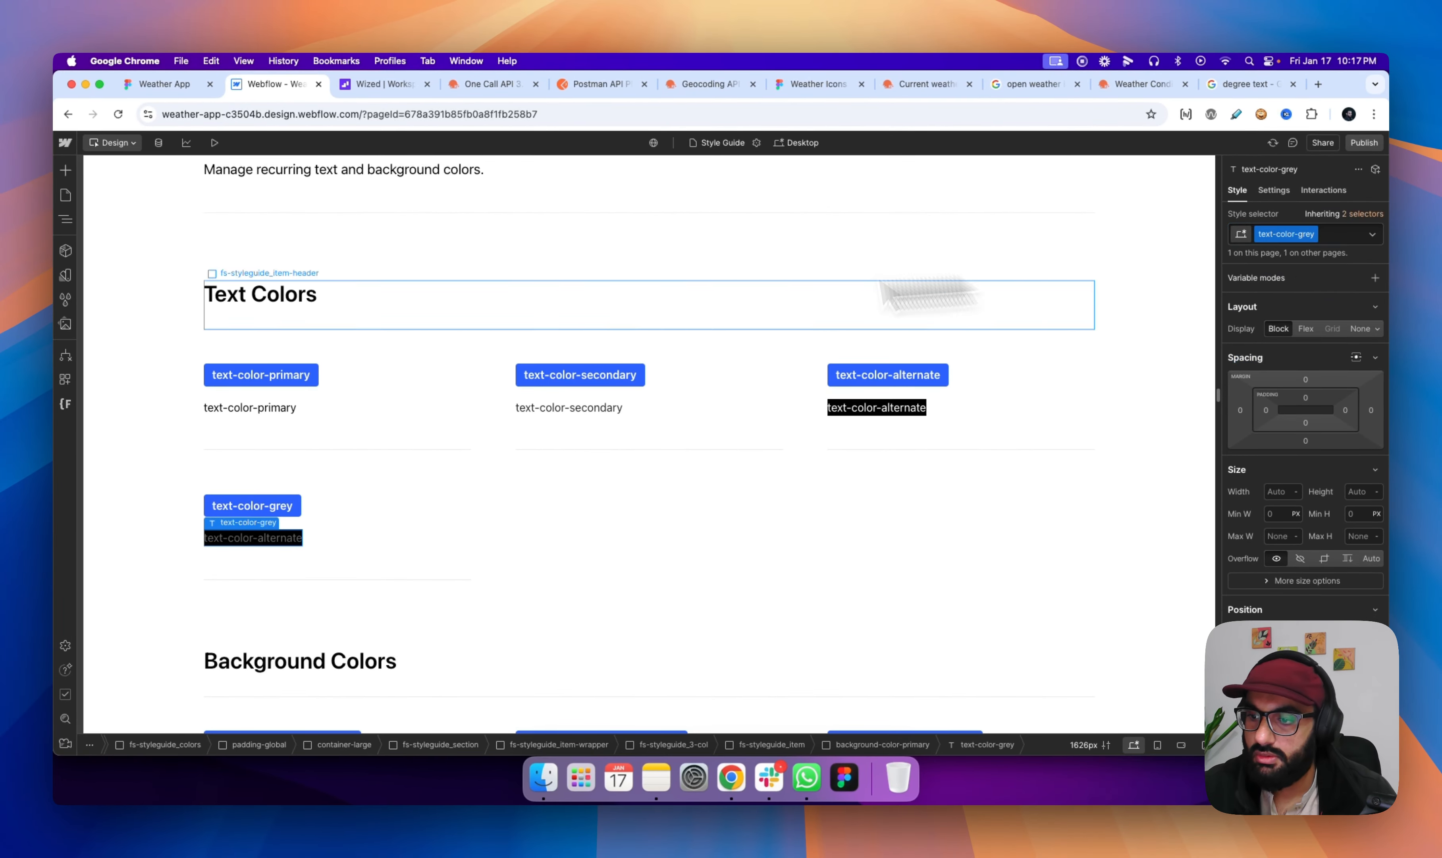
- Move the text-color-grey sample text out of its background-color-primary wrapper and delete the empty wrapper
click(64, 219)
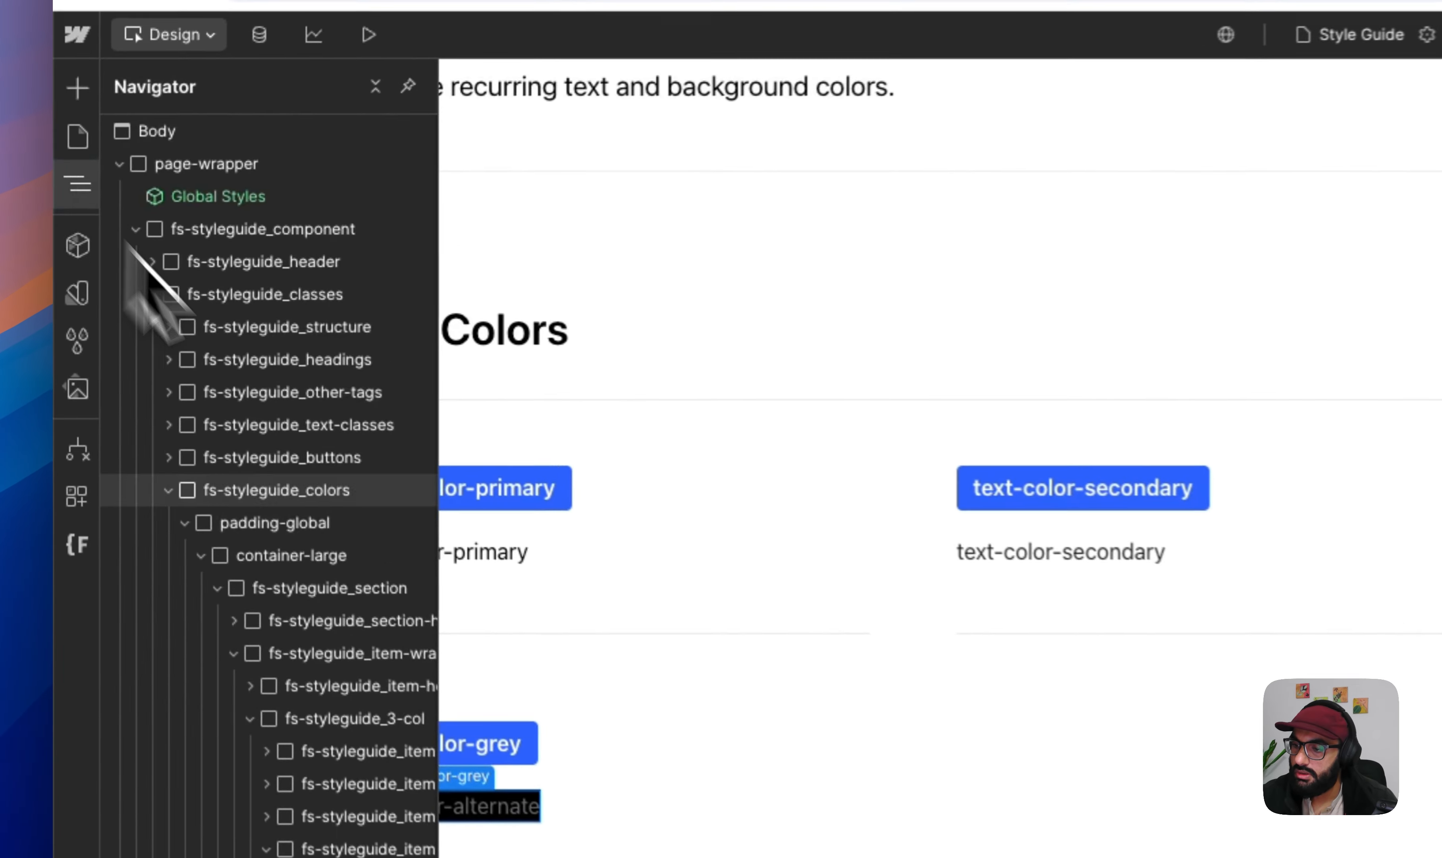
drag(355, 724, 335, 699)
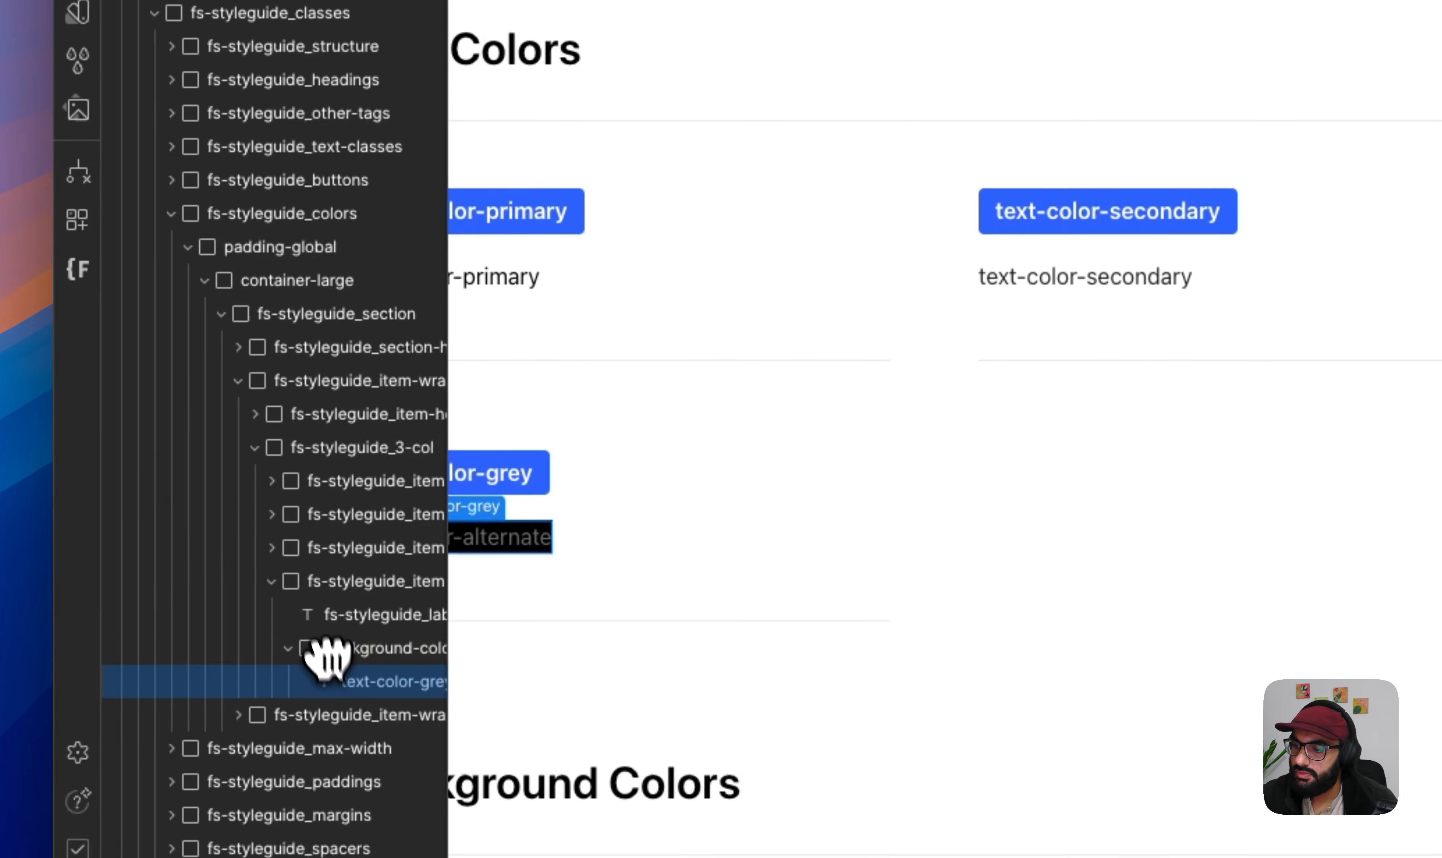
drag(325, 638, 326, 641)
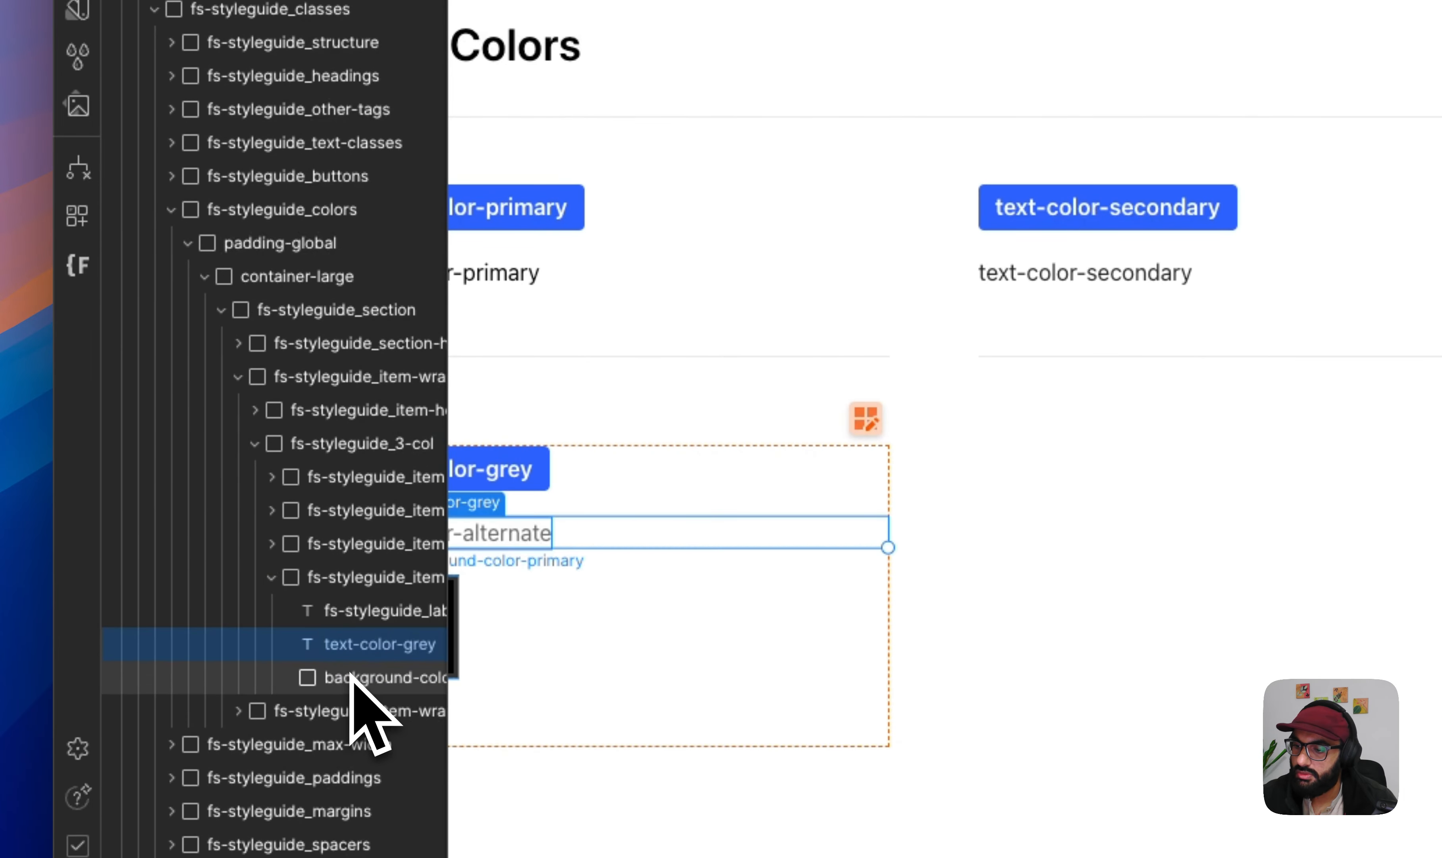
click(351, 677)
key(Delete)
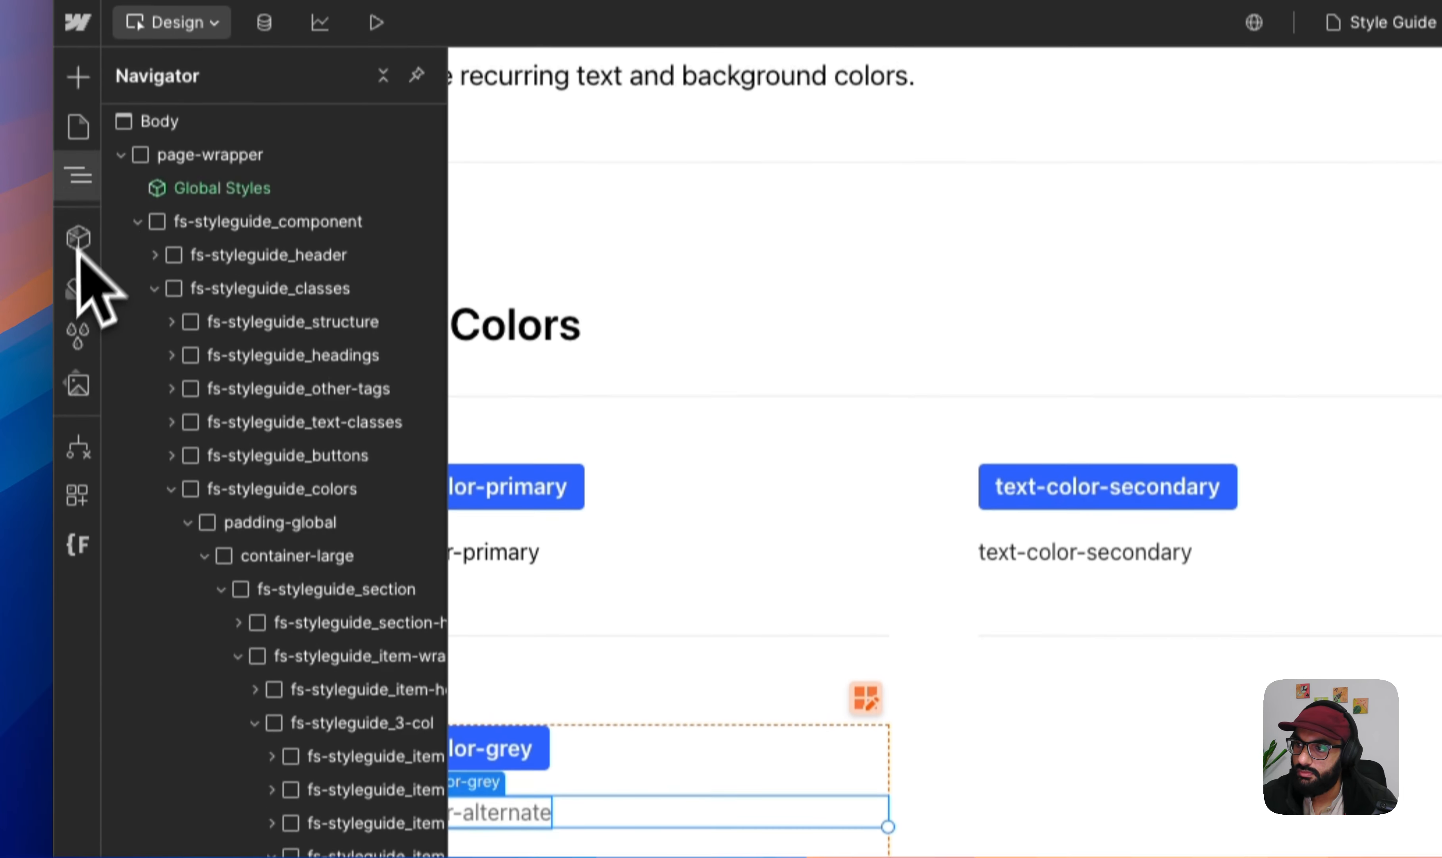
click(78, 178)
click(627, 433)
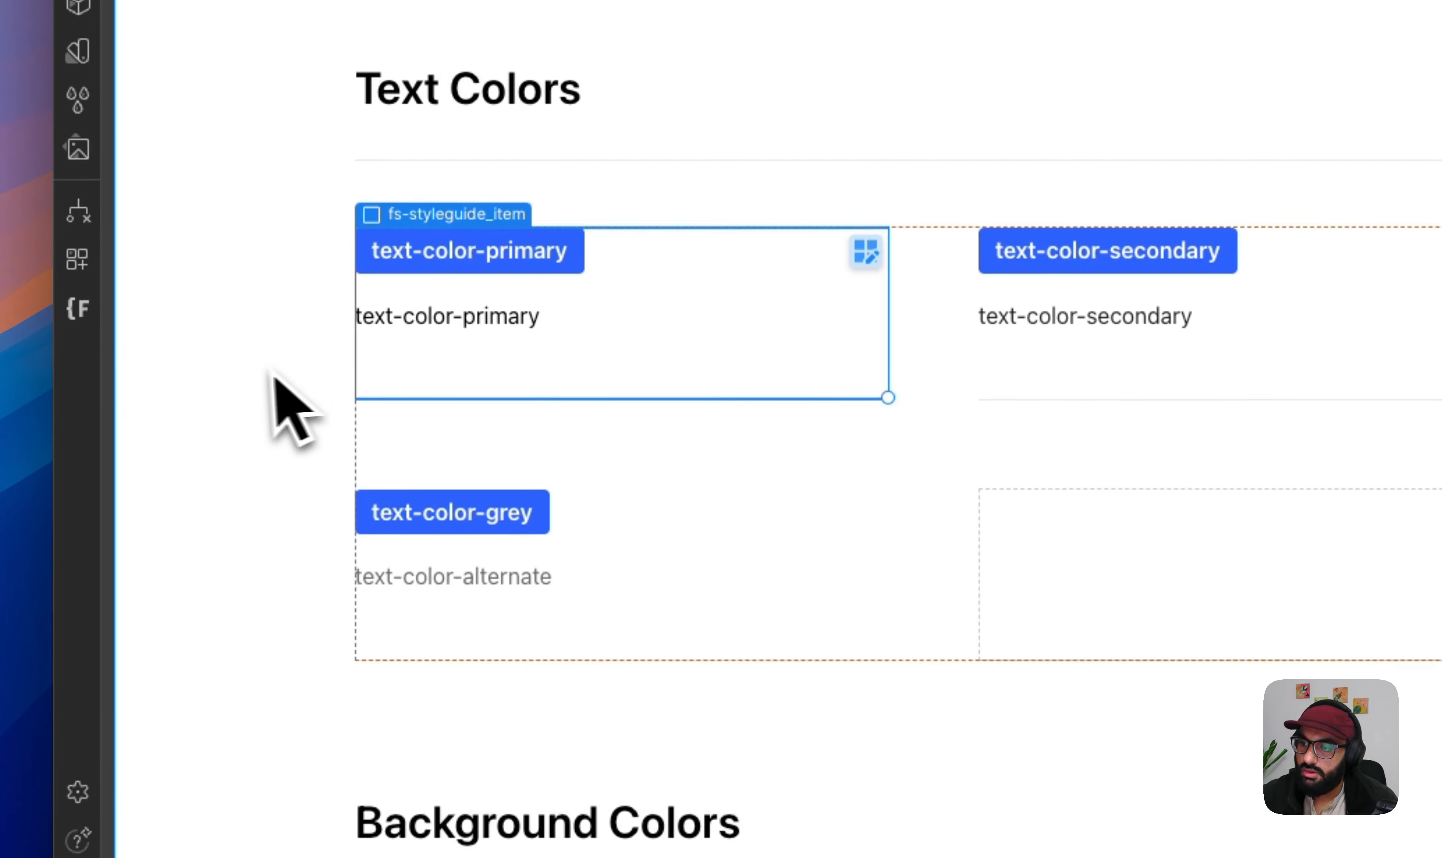
click(253, 375)
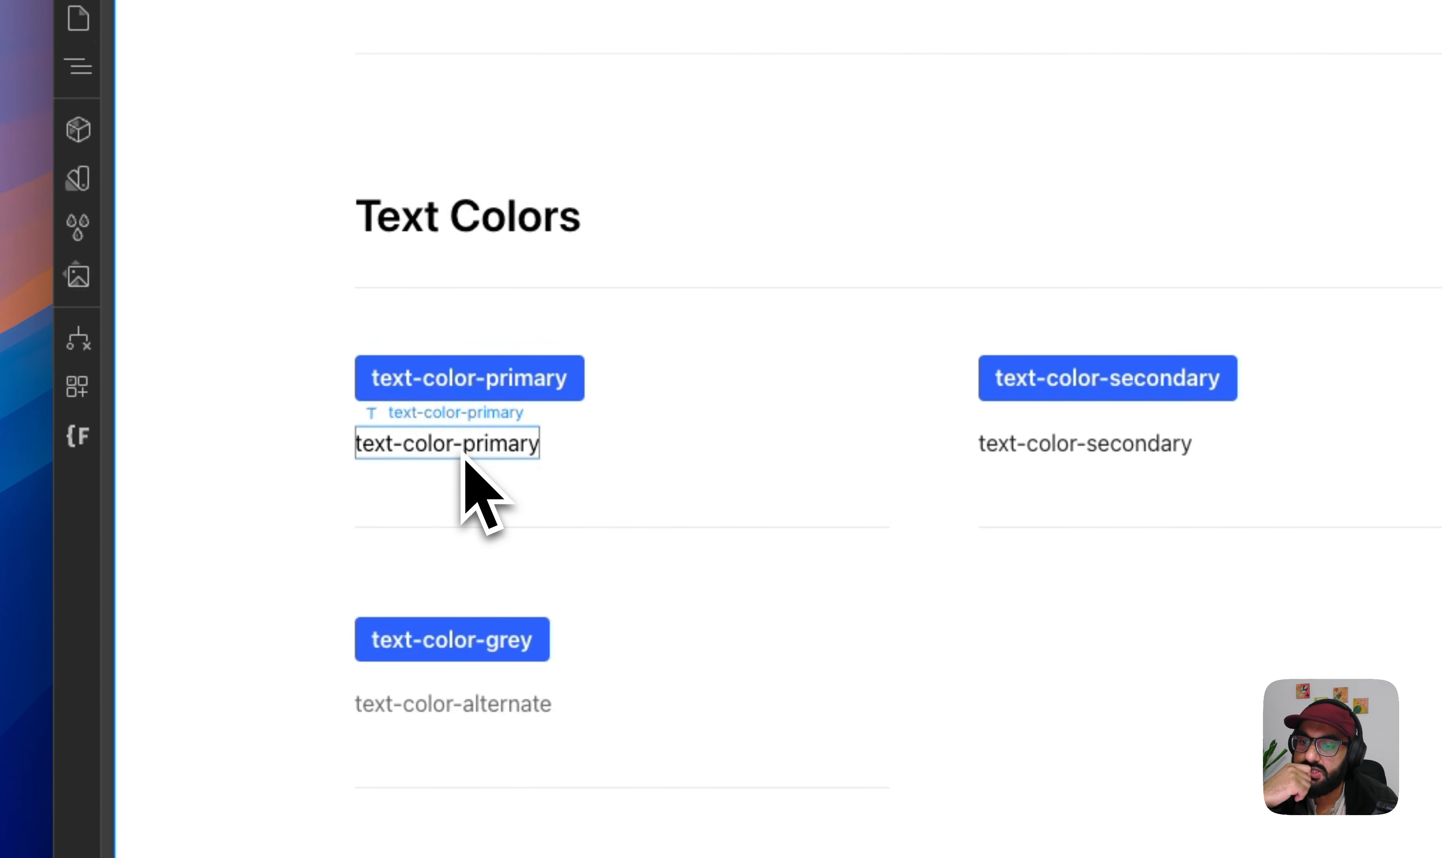
- Examine the color settings of the primary, secondary and alternate text samples, and the background color and max-width classes further down
click(1113, 457)
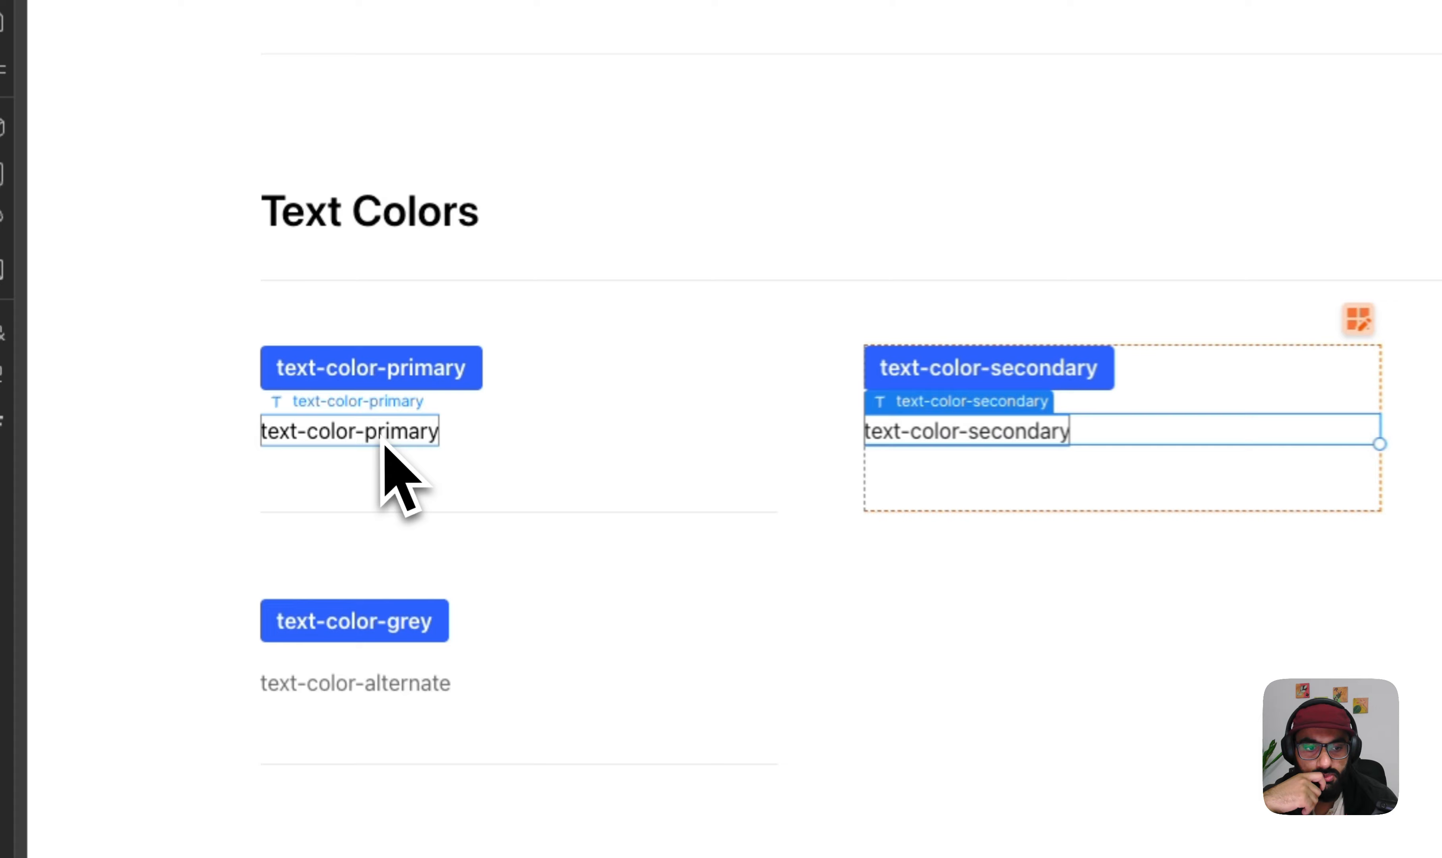
click(263, 410)
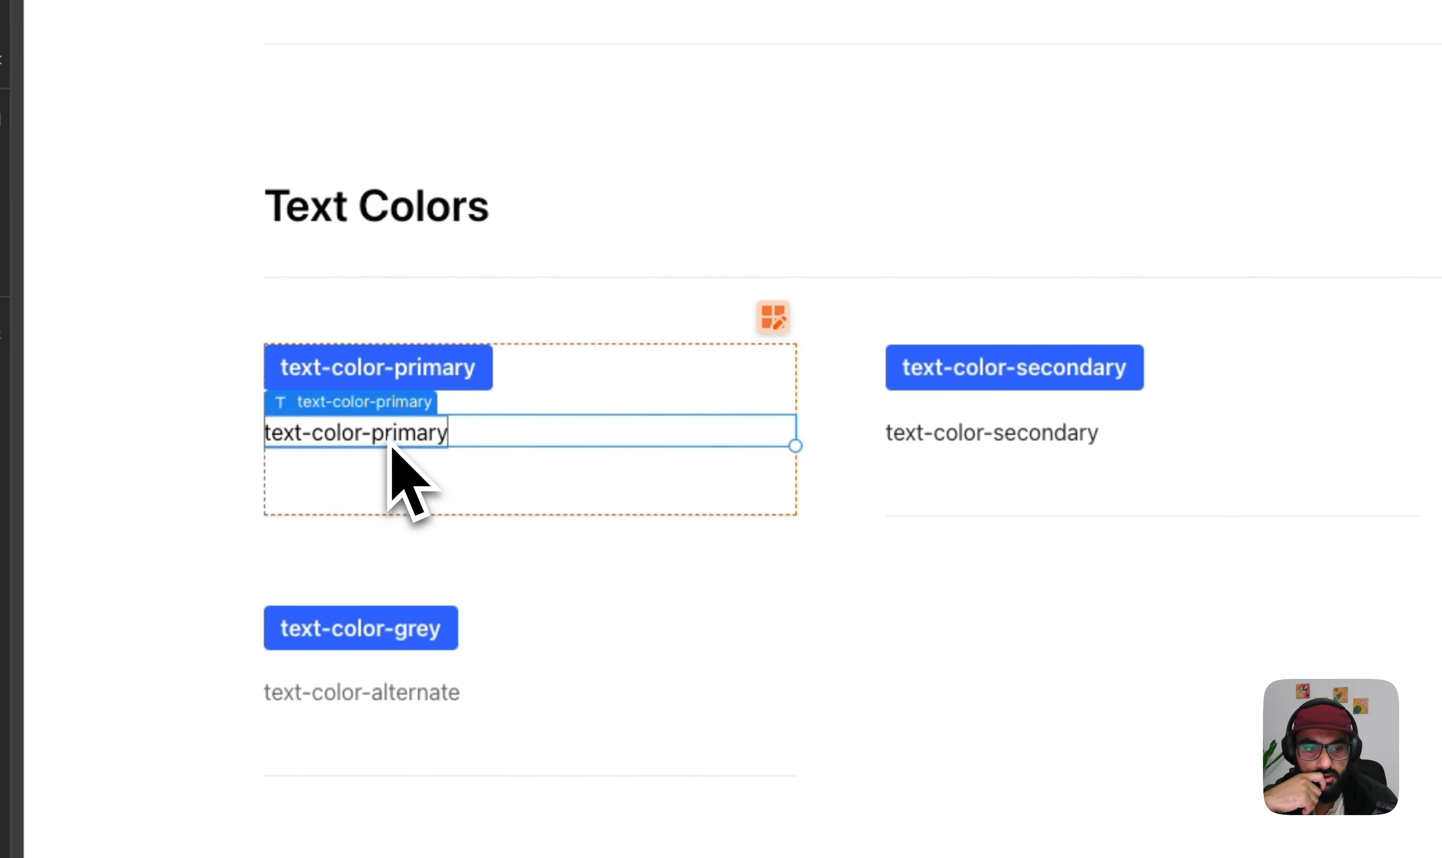
click(969, 440)
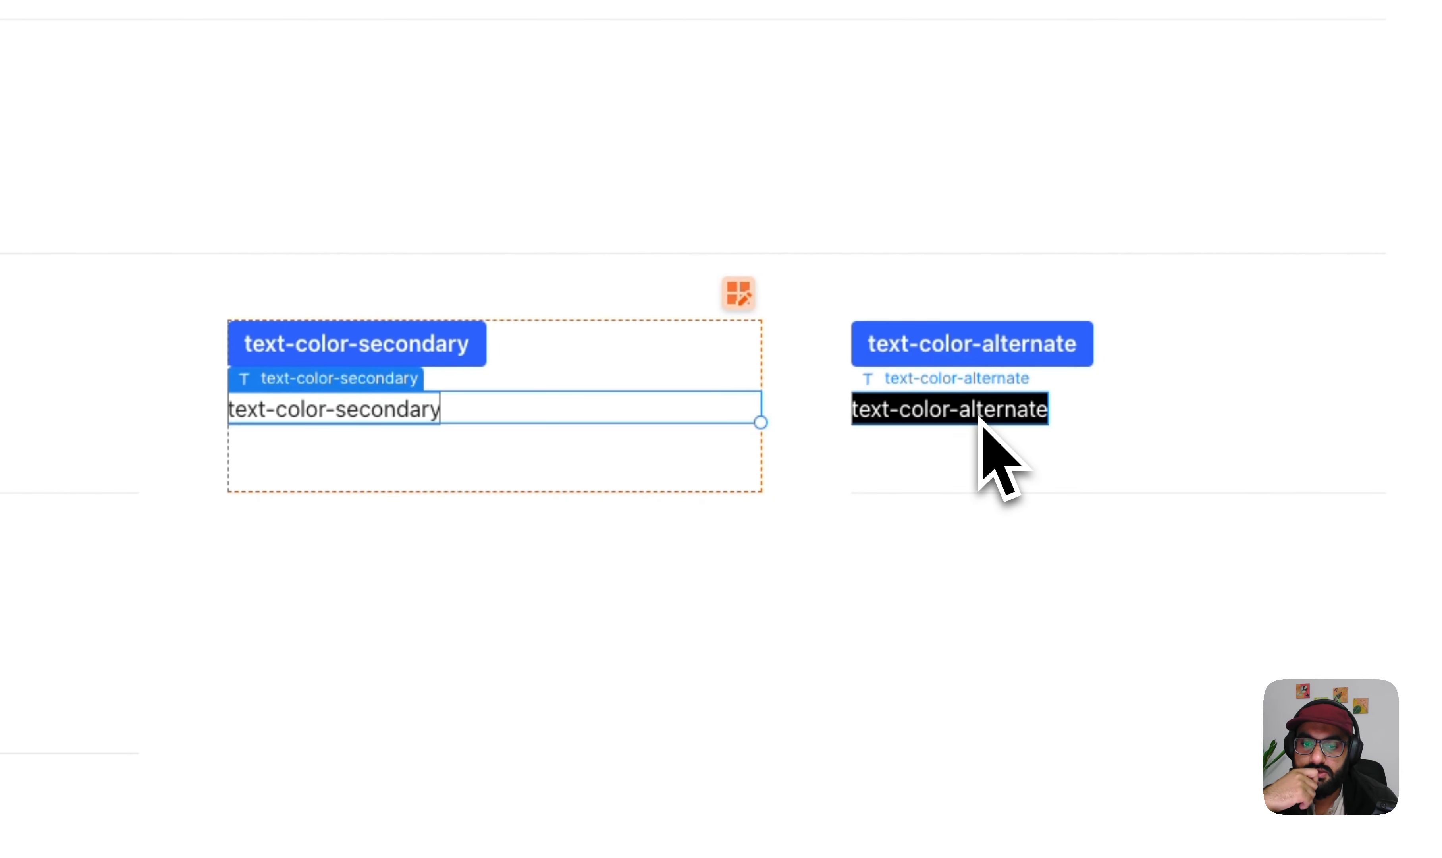
click(988, 418)
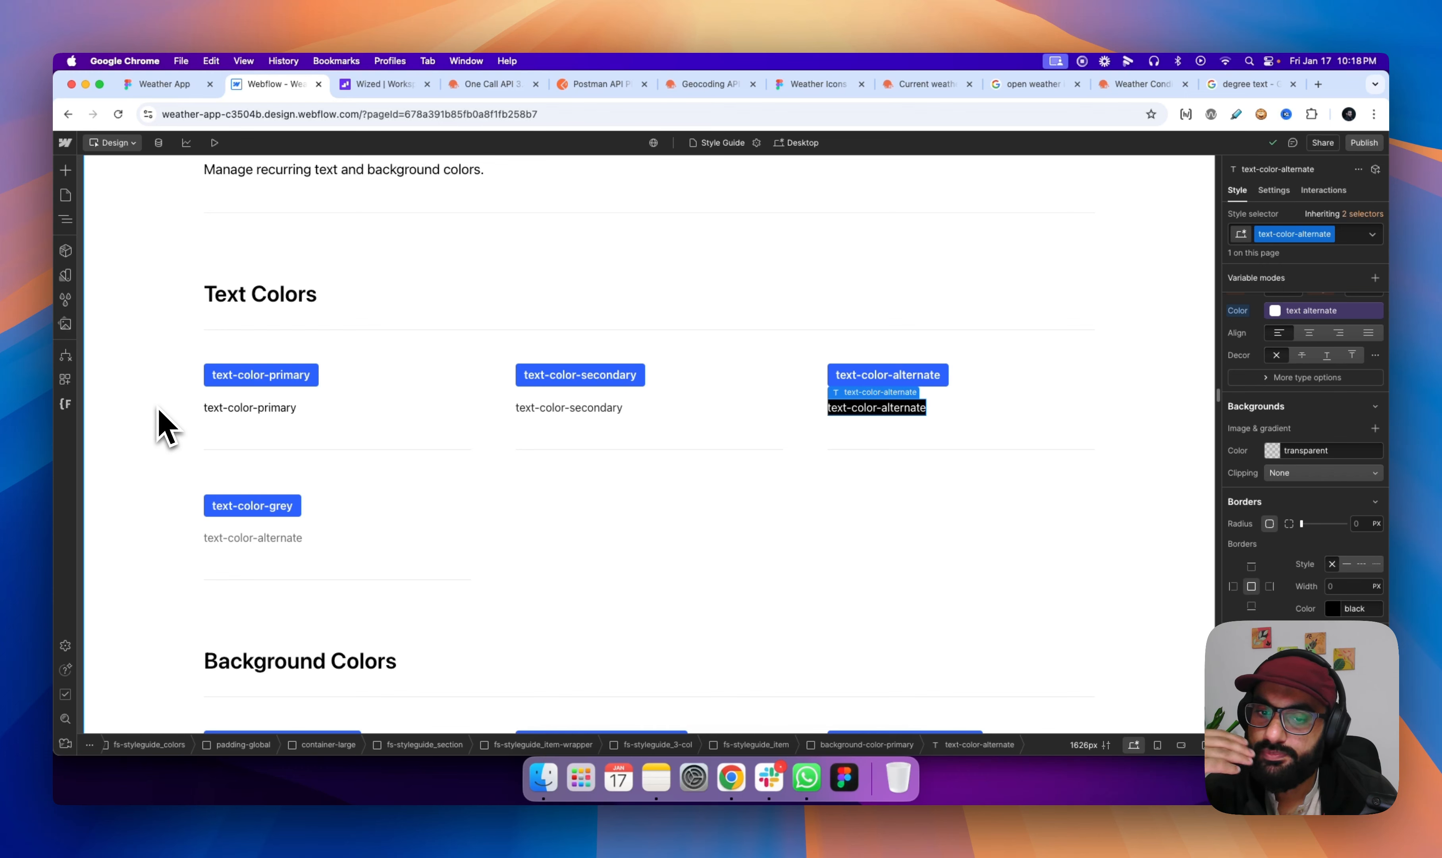
scroll(166, 426, down, 7)
scroll(165, 426, down, 20)
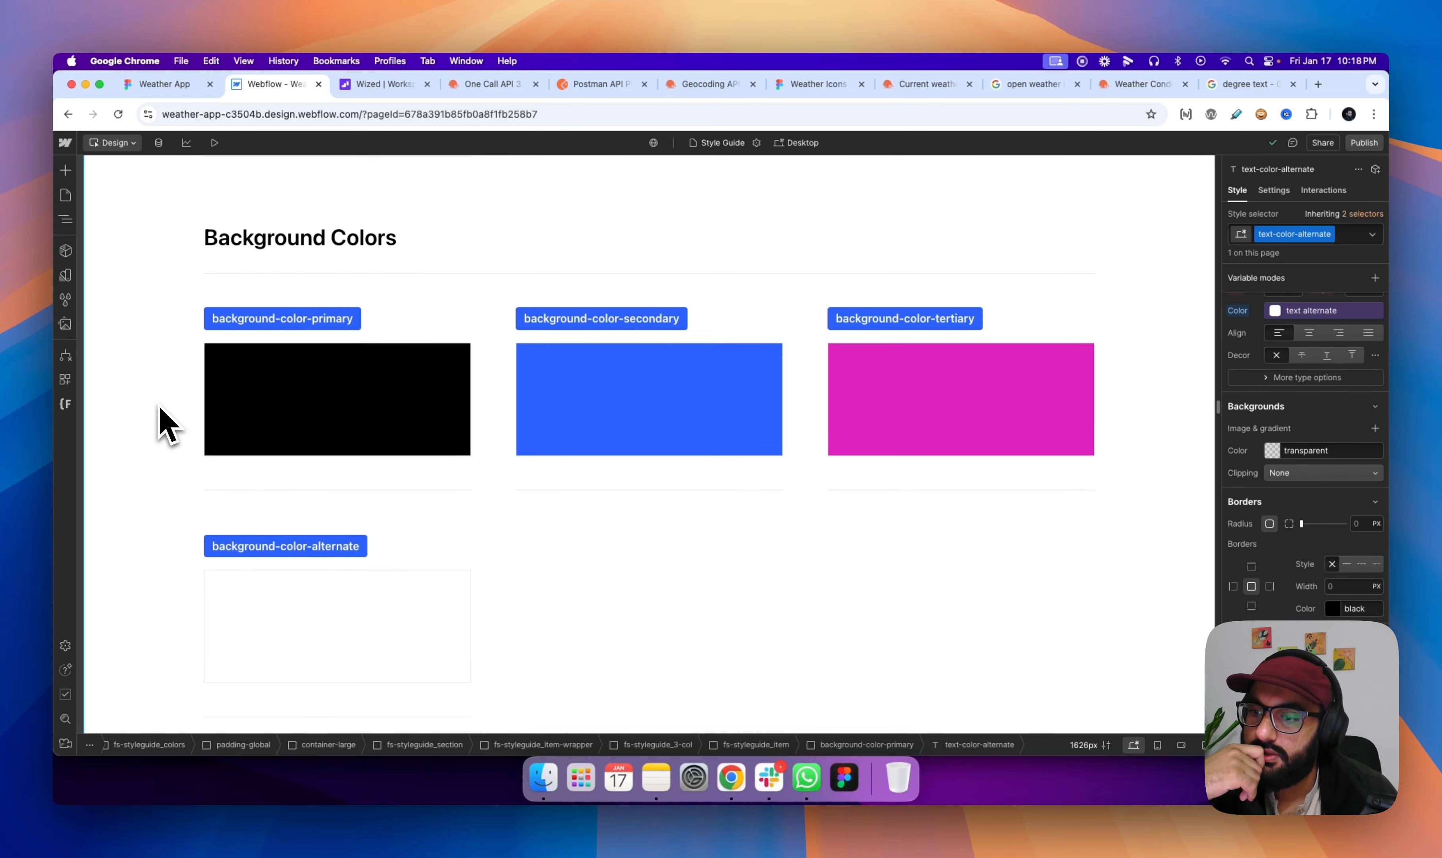
scroll(166, 425, down, 20)
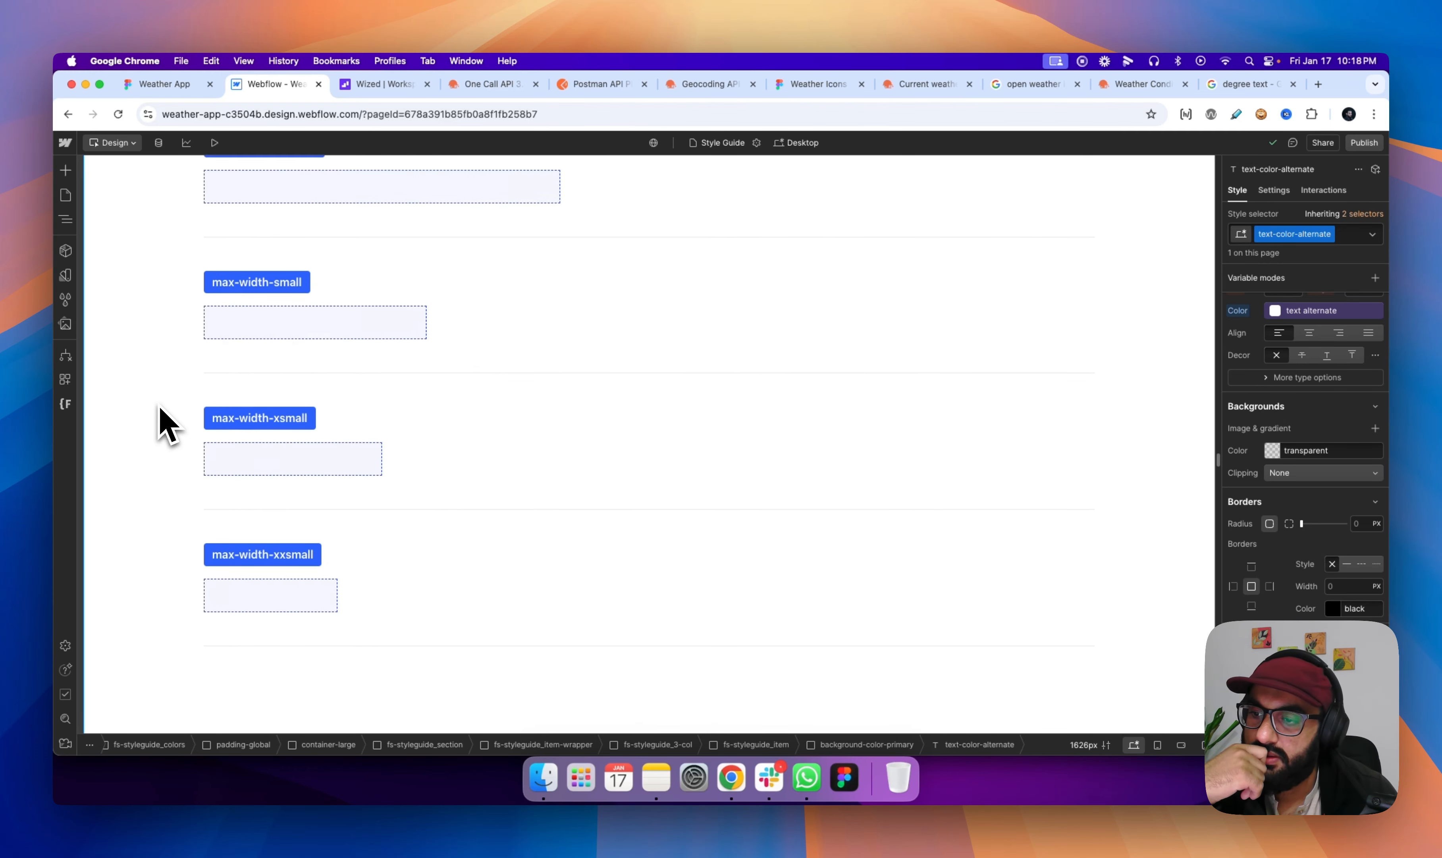
scroll(166, 425, up, 20)
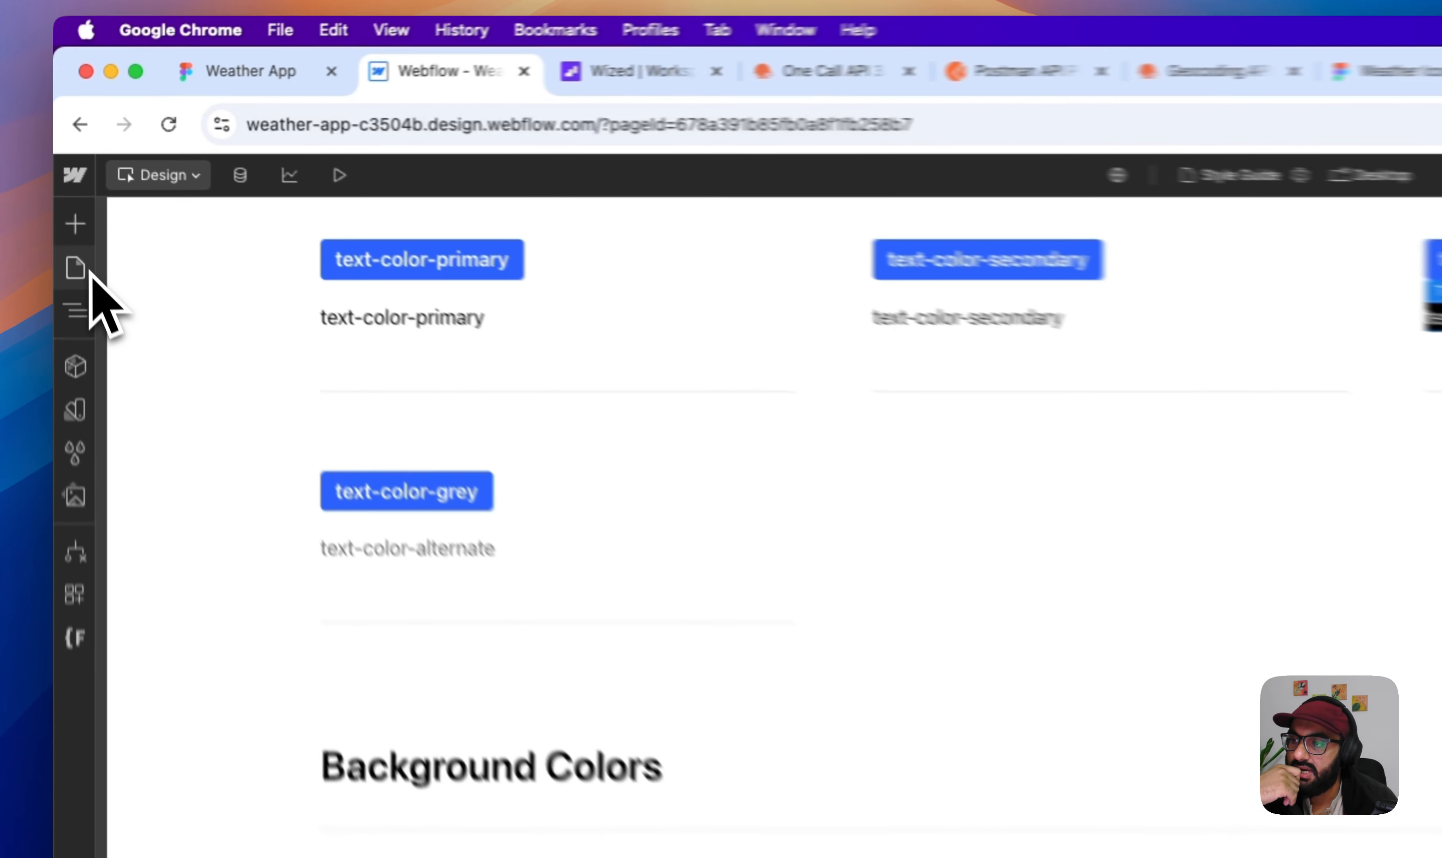
- Return to the Home page and select the "New York, NY" text block in the hero card
click(66, 196)
click(104, 238)
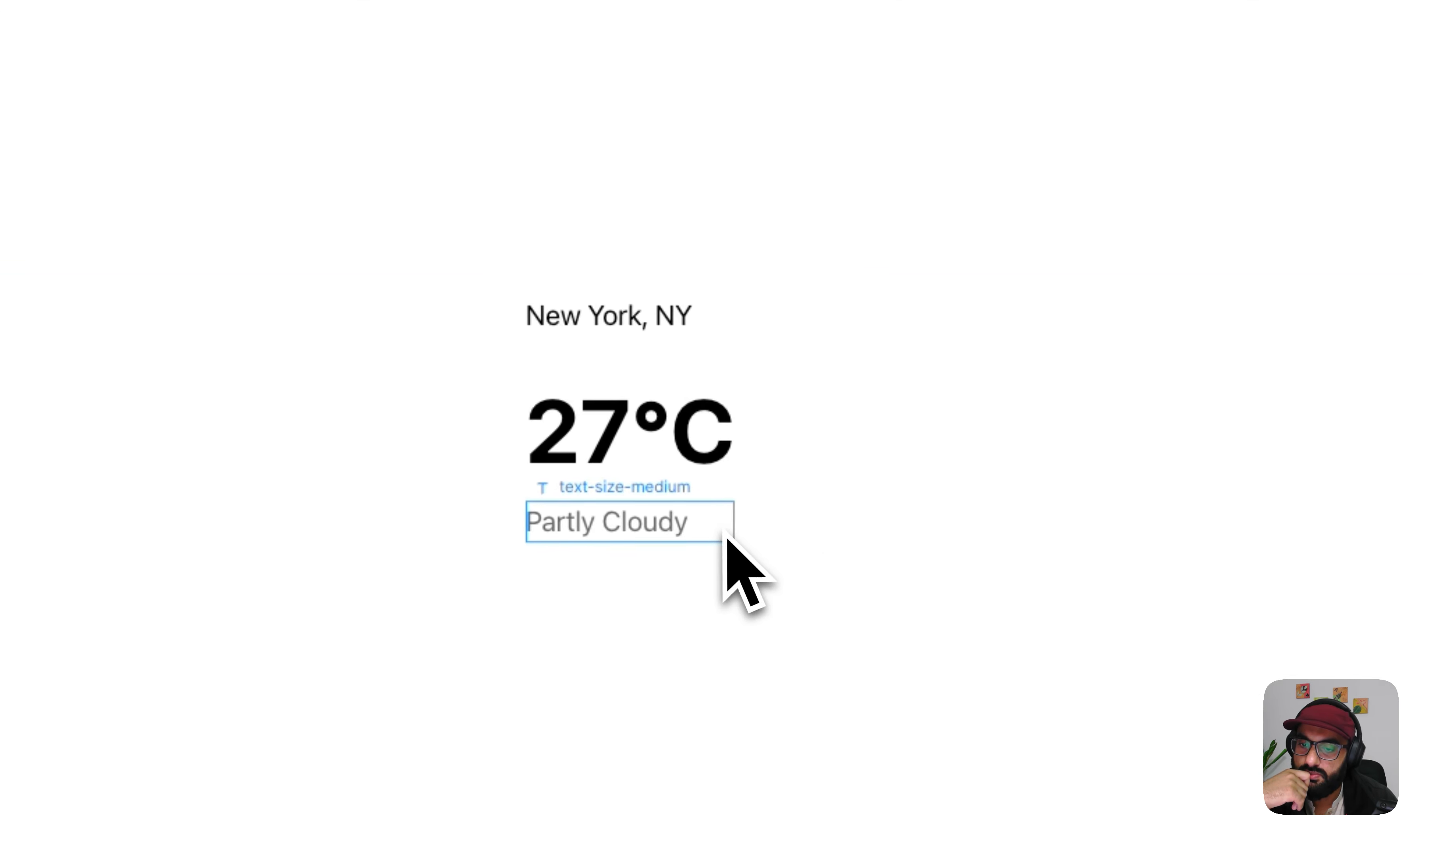
click(969, 583)
click(824, 386)
click(777, 373)
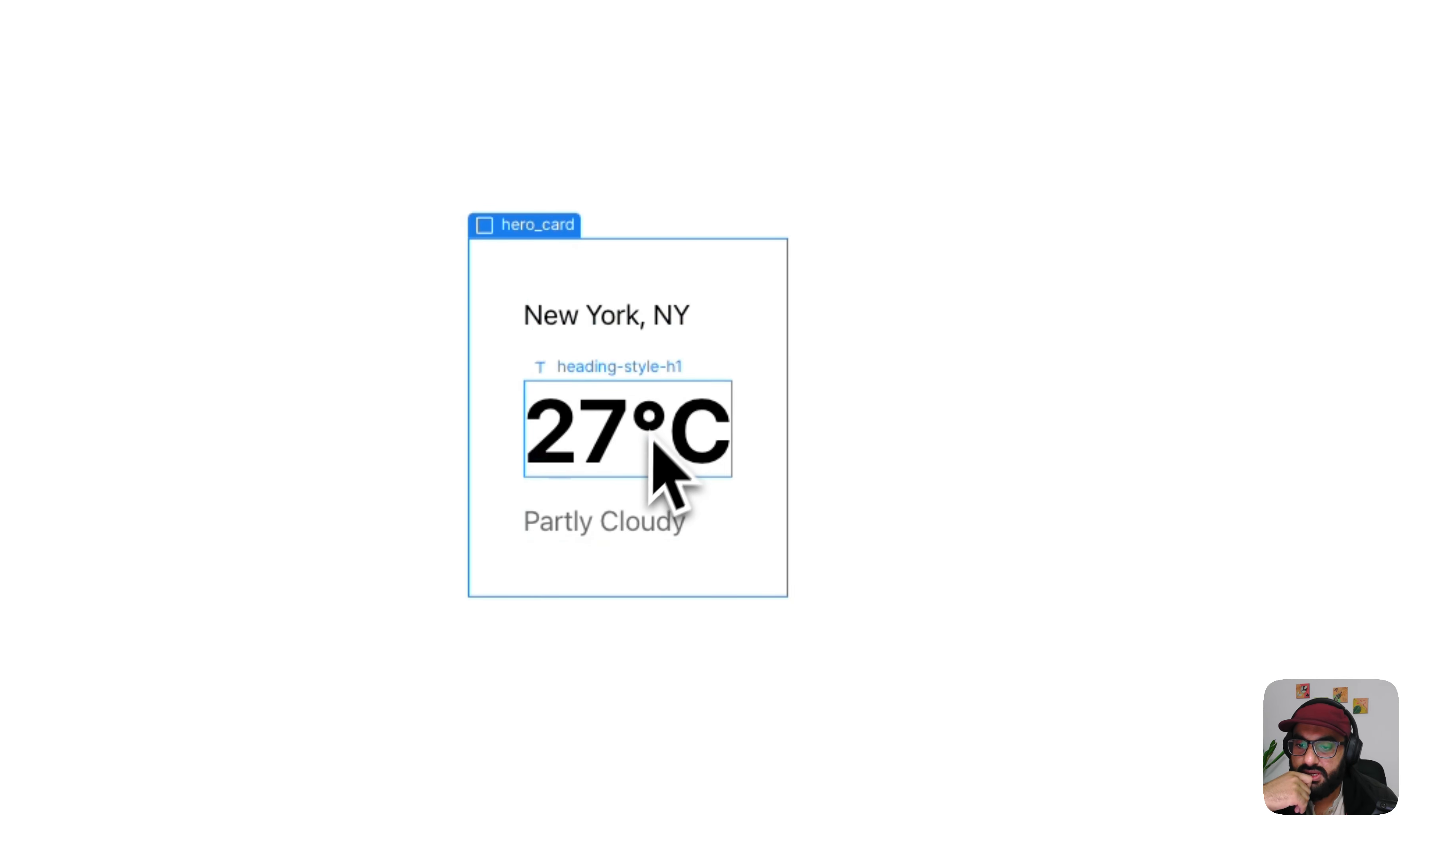
click(561, 291)
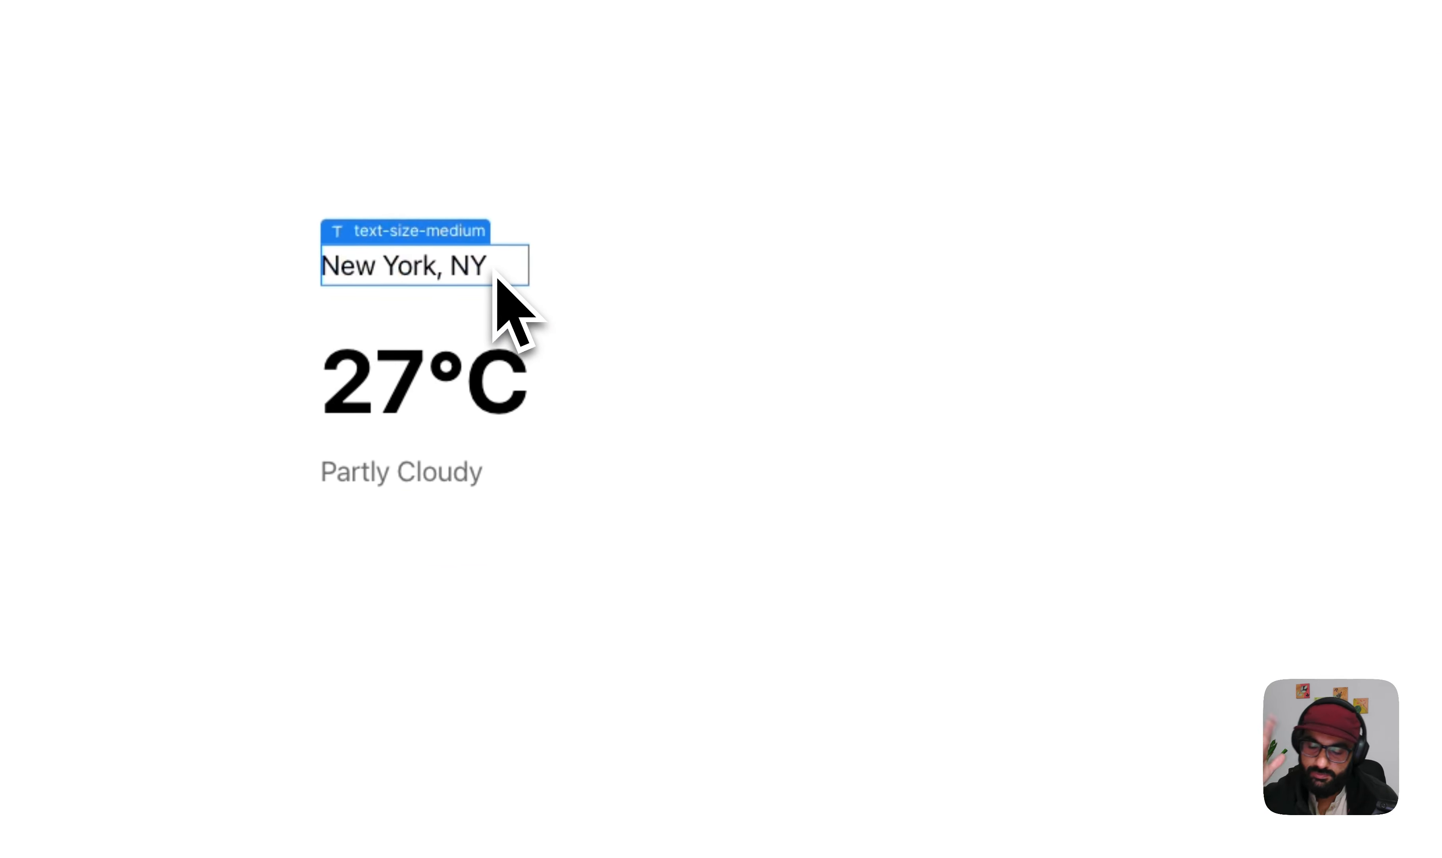
- Add the existing text-align-center global class to the hero_card block as a combo class
click(505, 389)
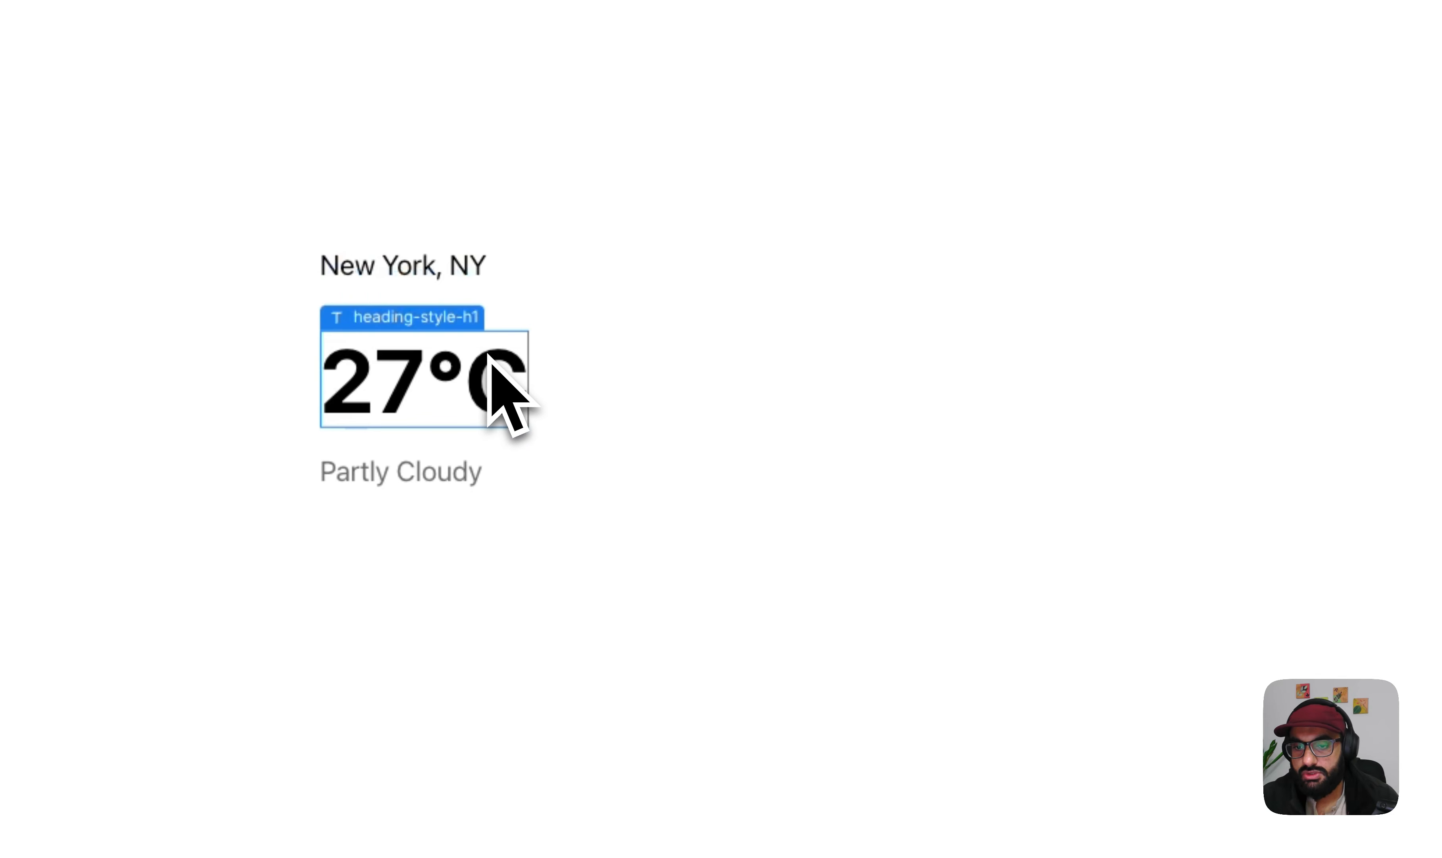
click(499, 279)
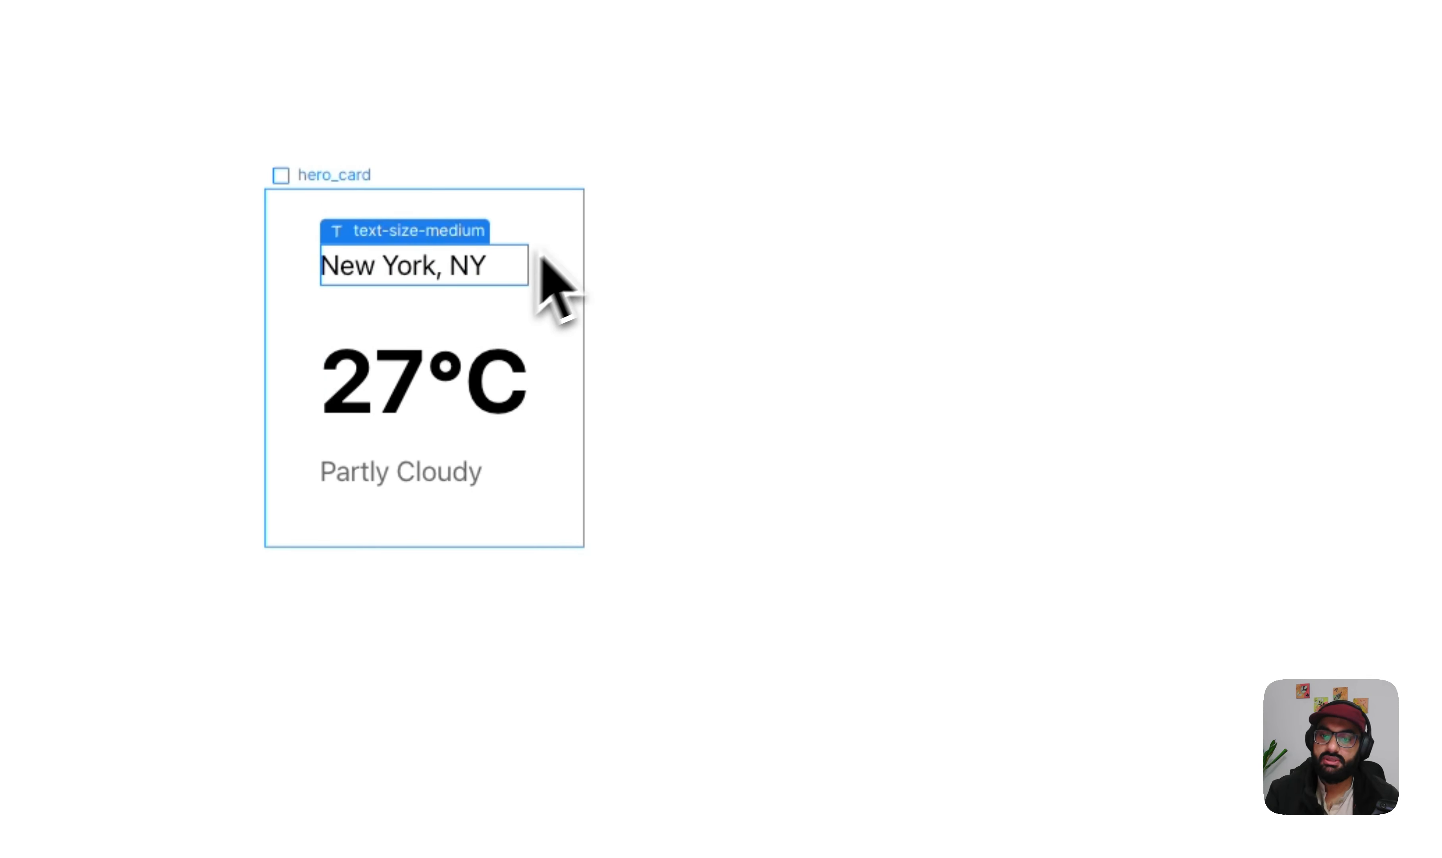
click(574, 233)
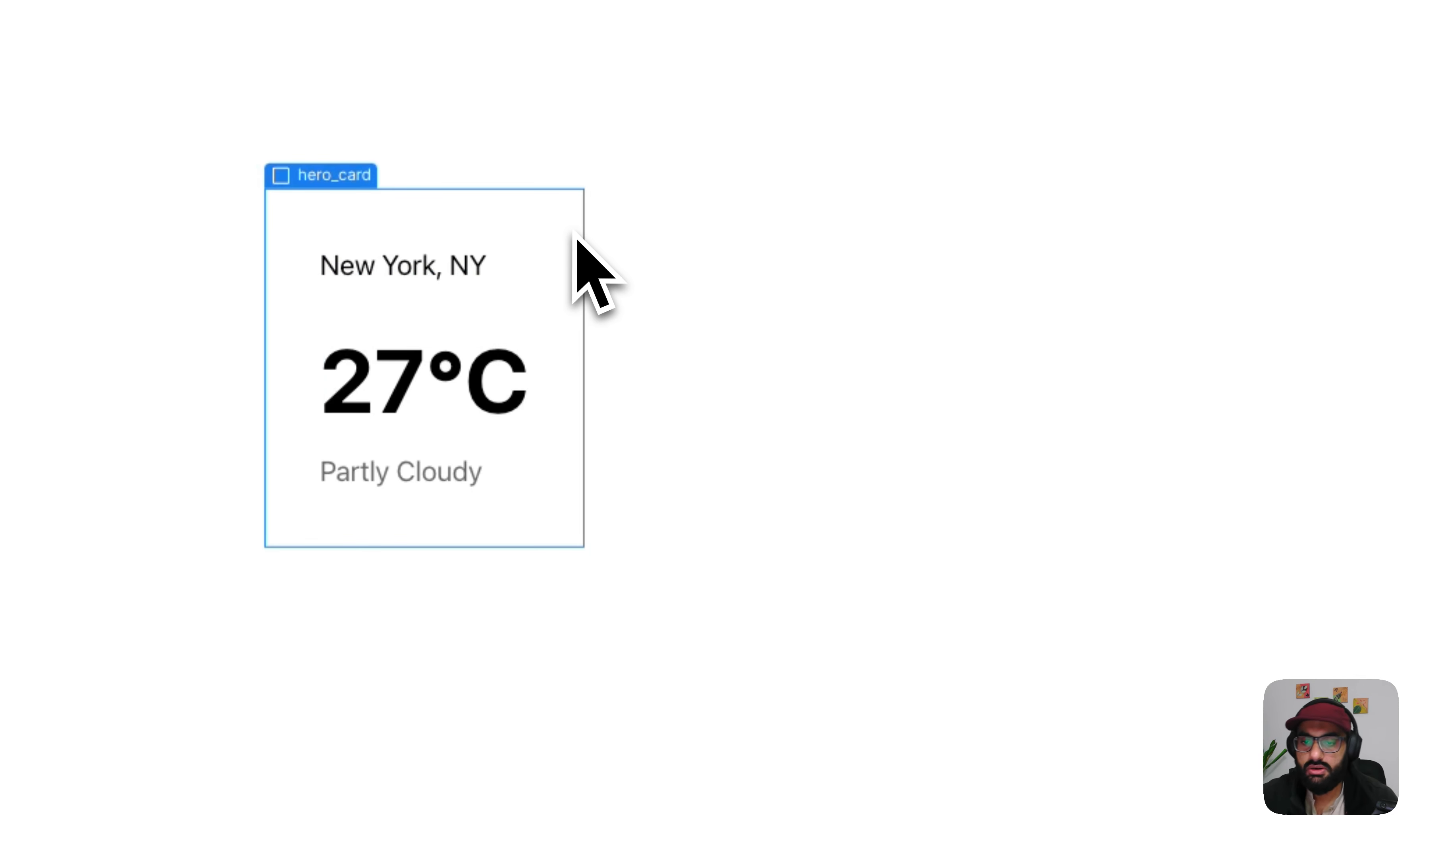
click(508, 258)
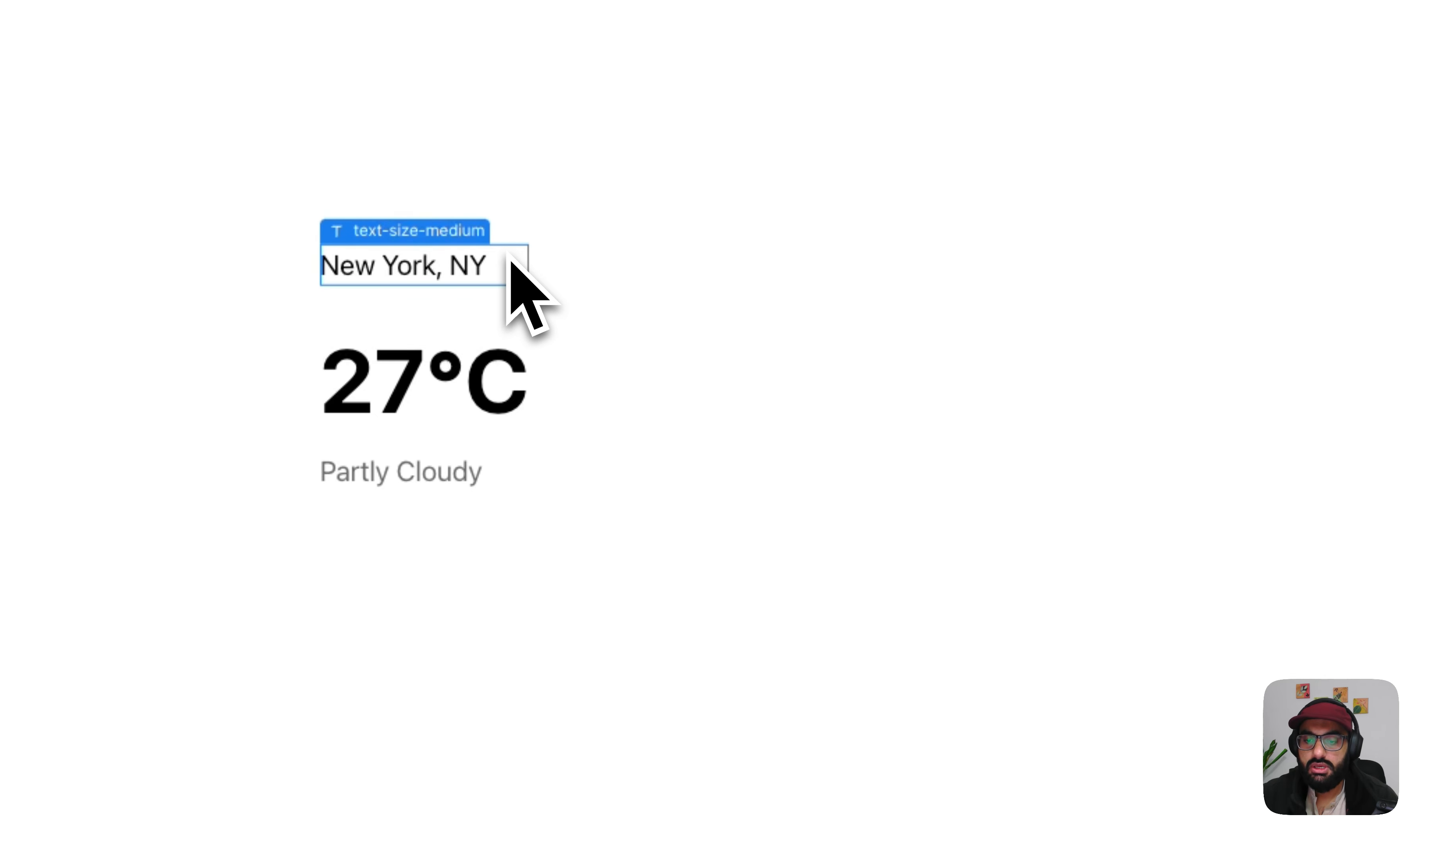
click(557, 275)
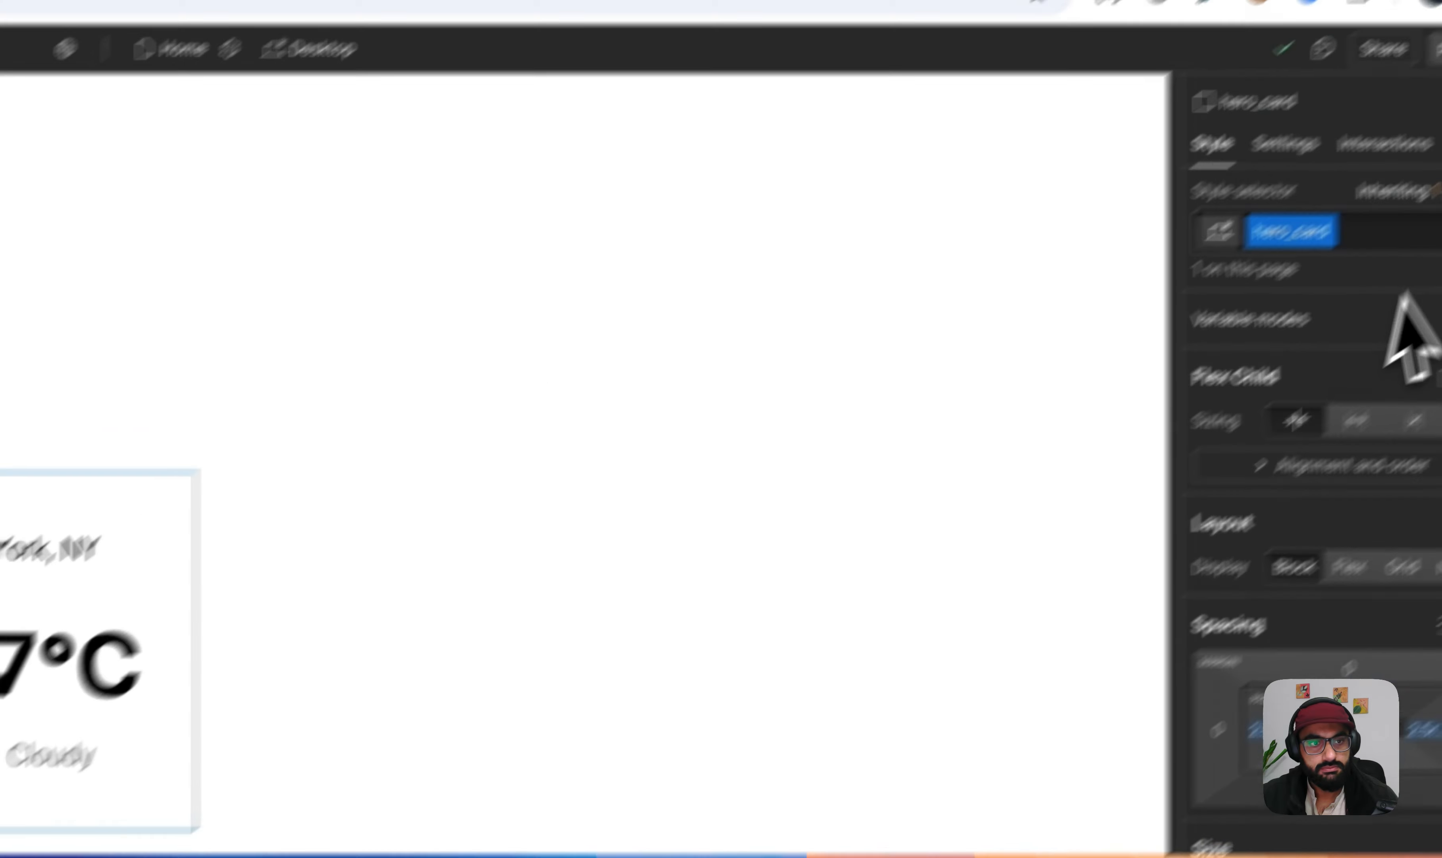
click(1258, 325)
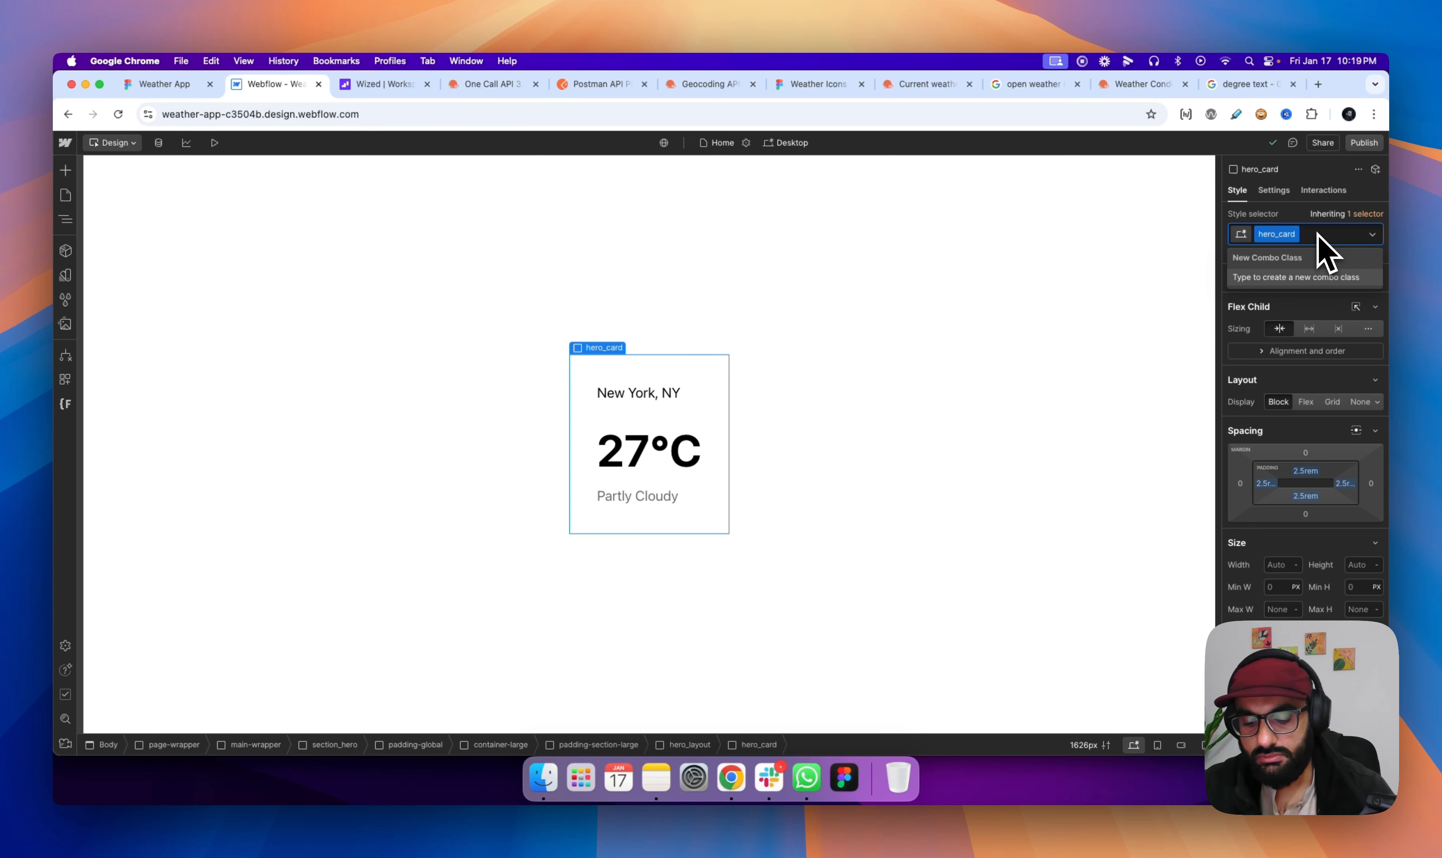
text(center)
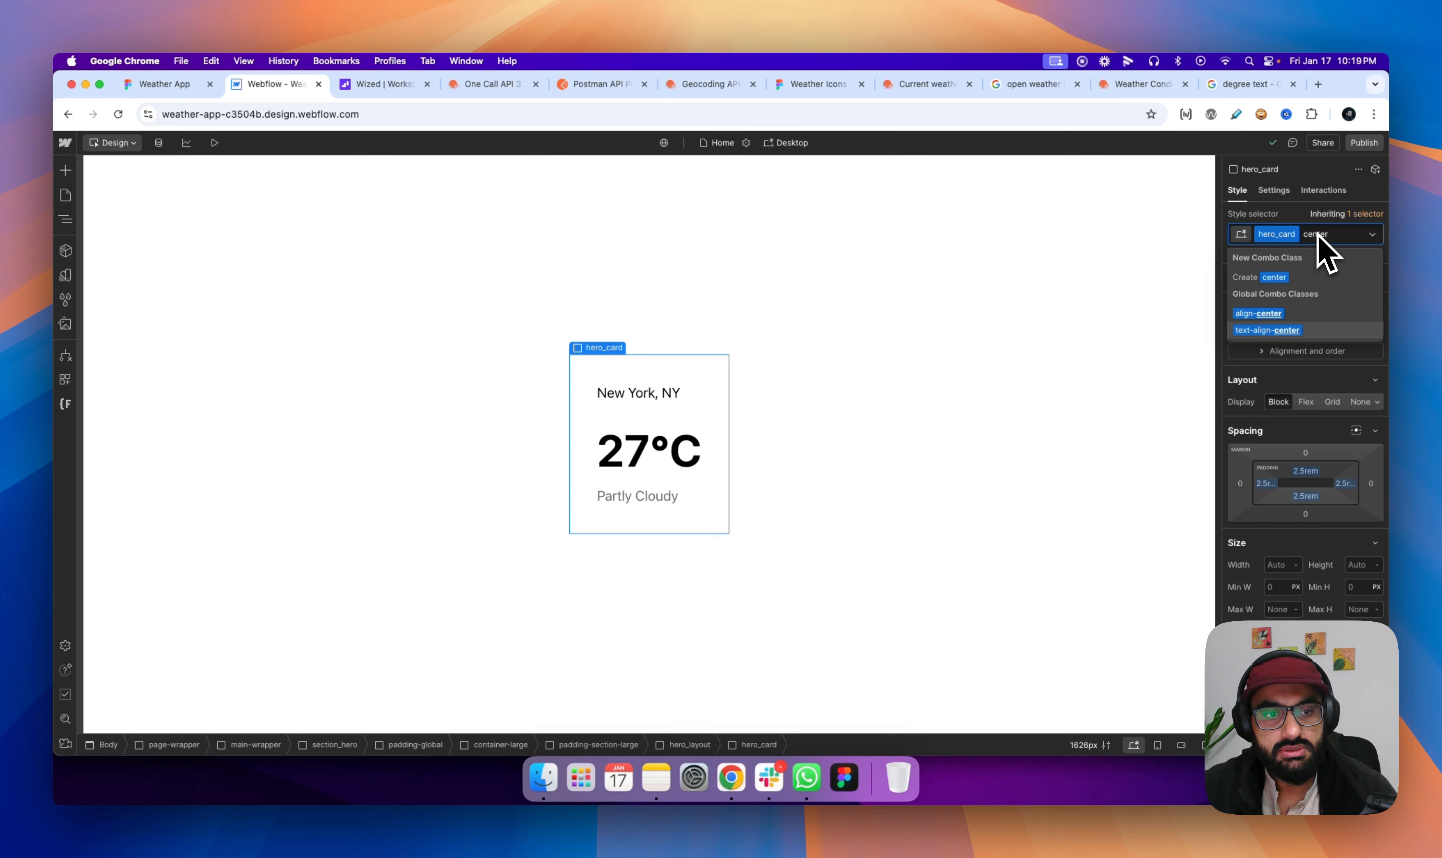
key(Return)
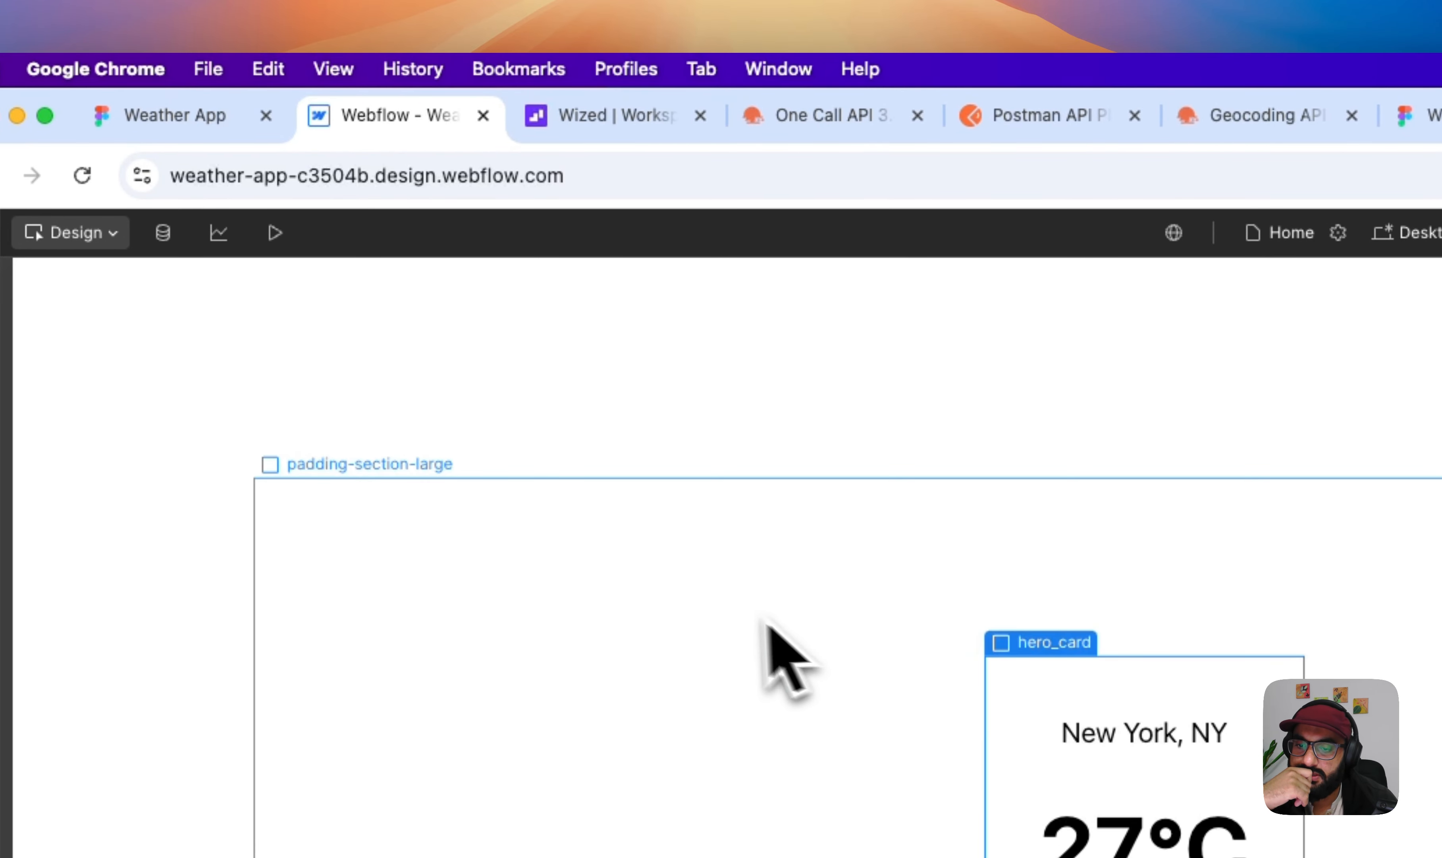
- Compare the hero card with the weather card in the Figma design, then return to Webflow
click(235, 117)
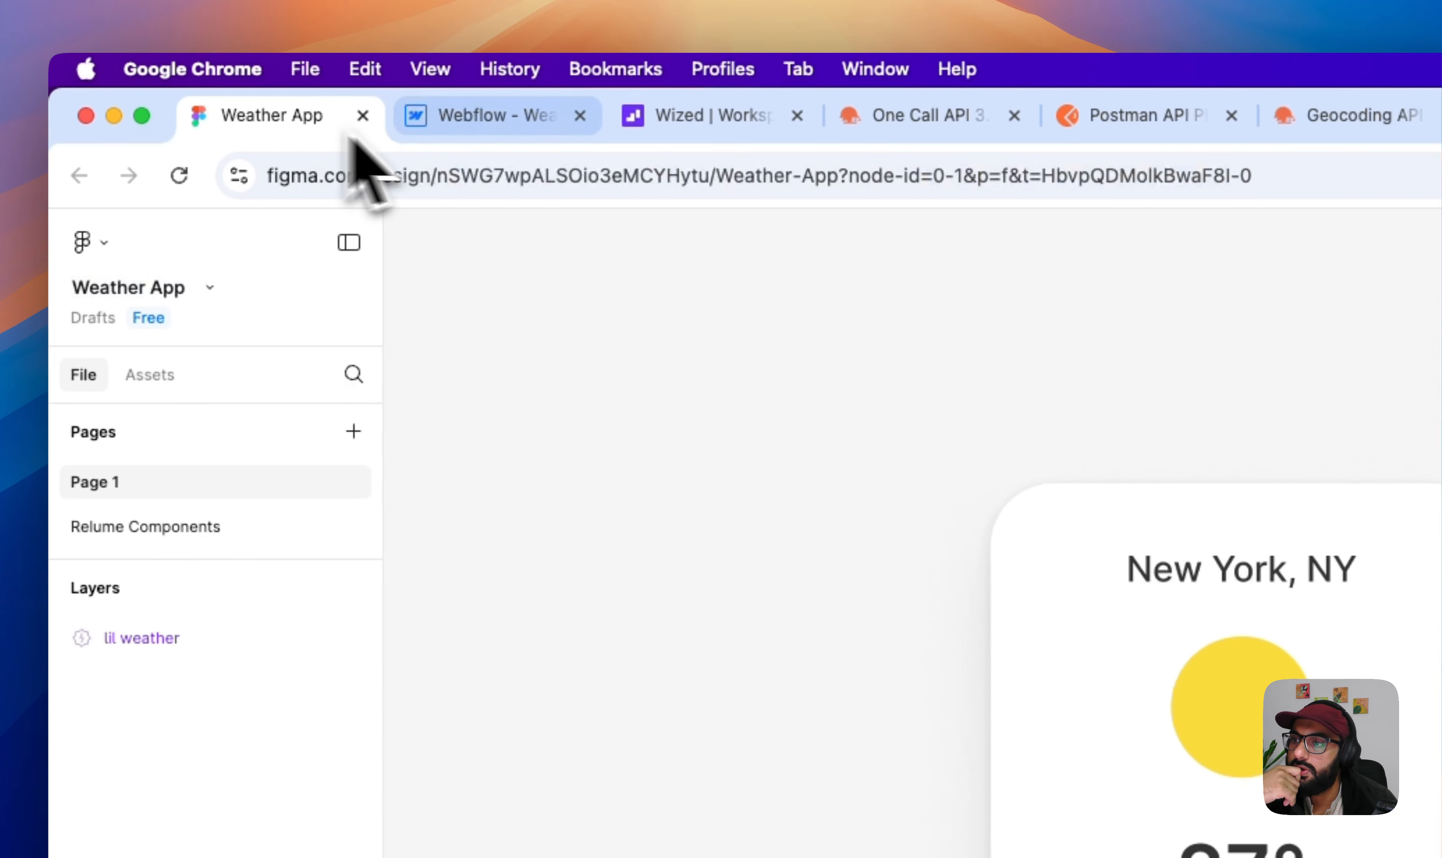
click(456, 130)
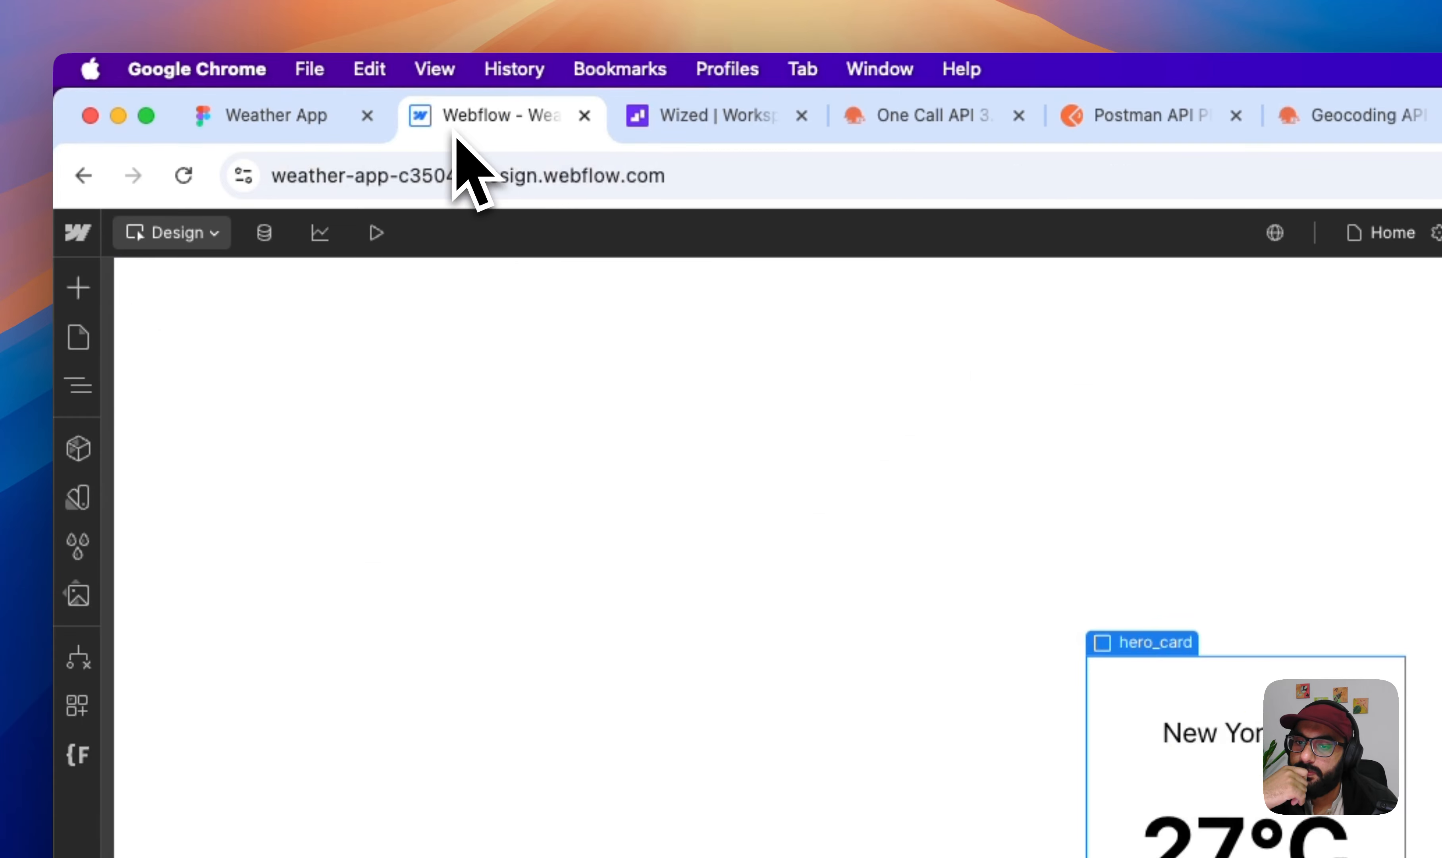
click(319, 117)
click(494, 130)
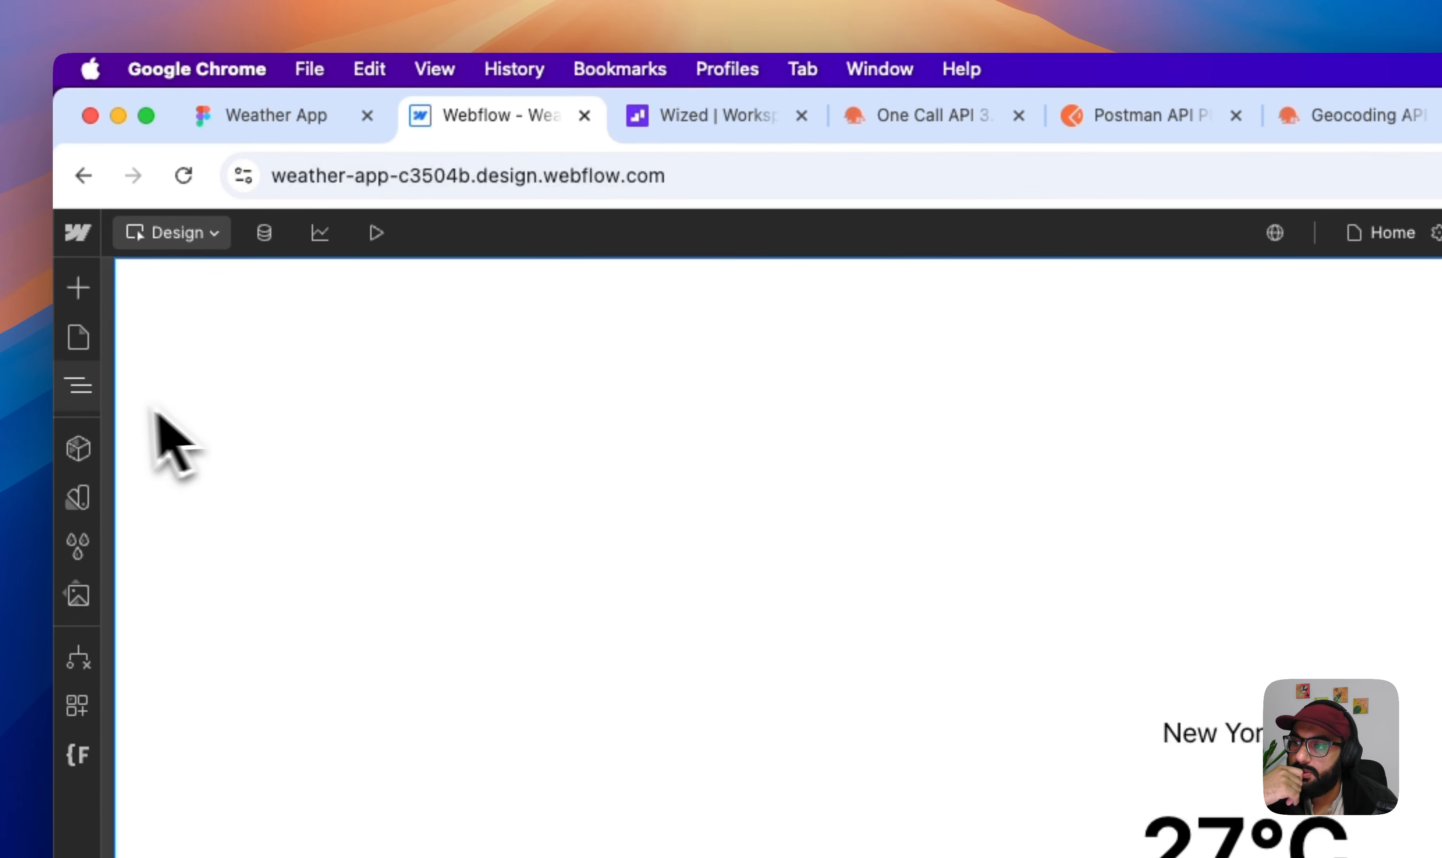
click(82, 387)
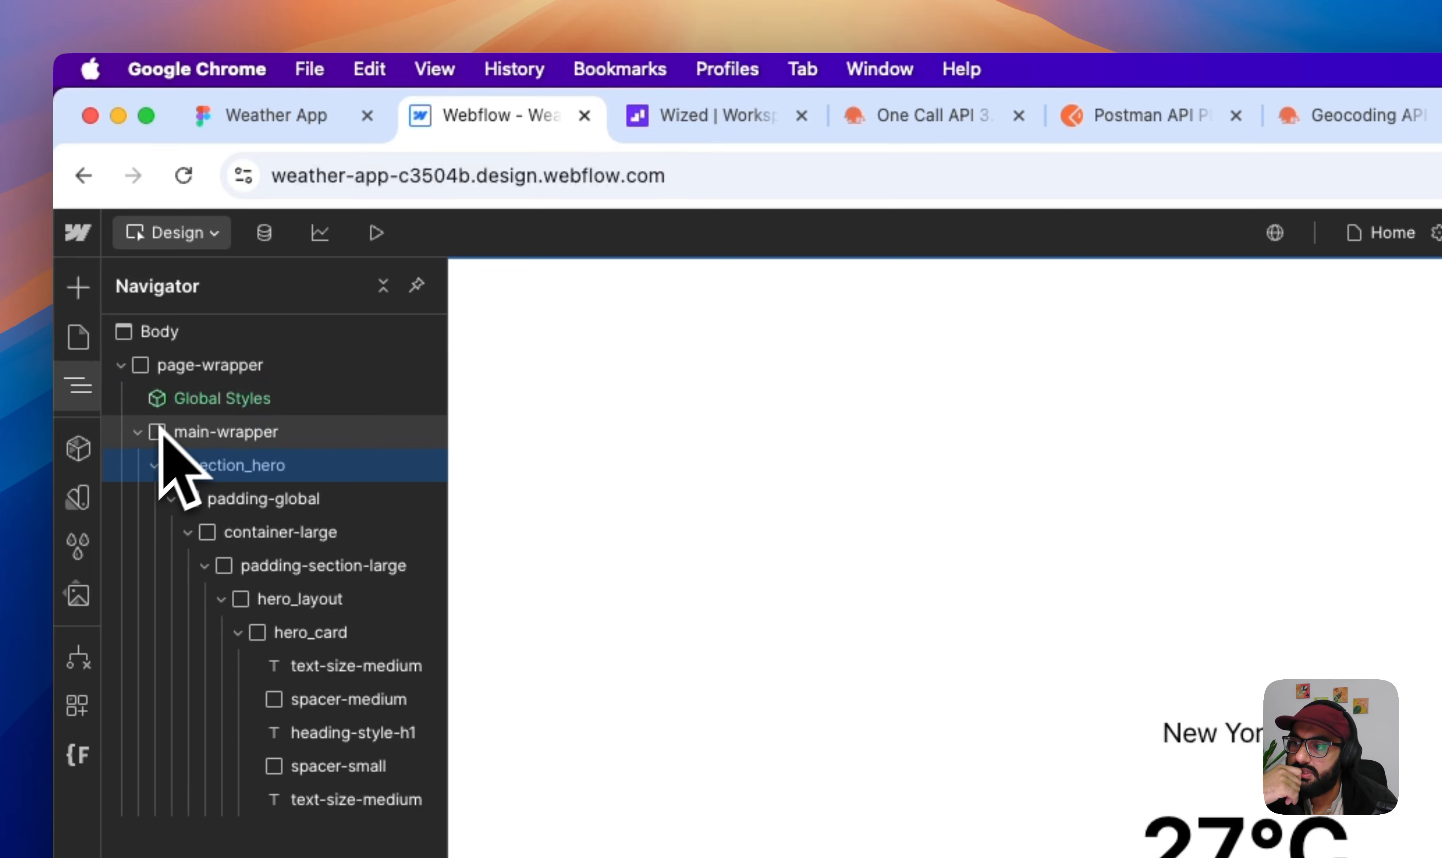
click(154, 465)
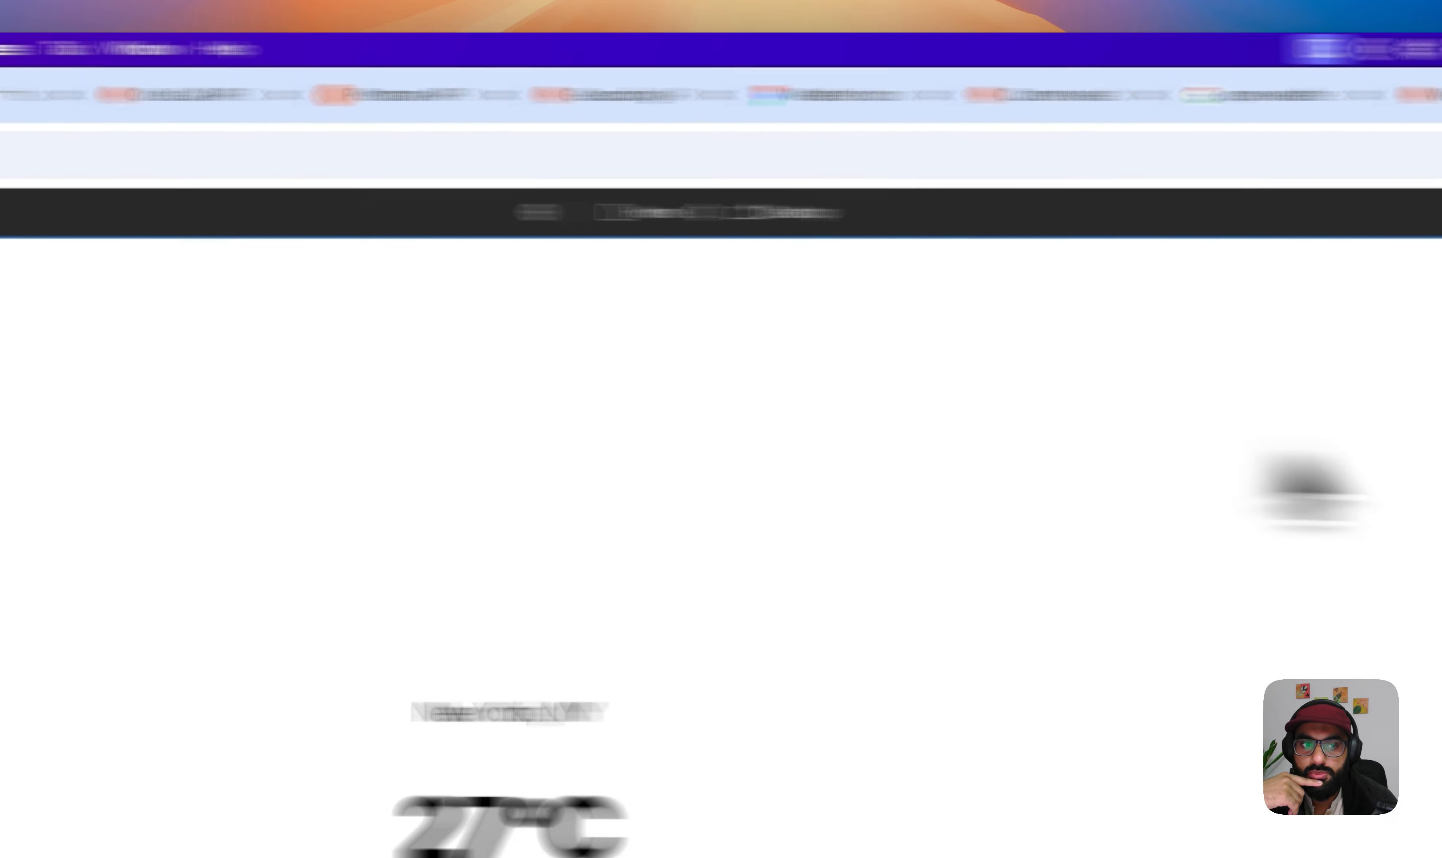
click(1282, 407)
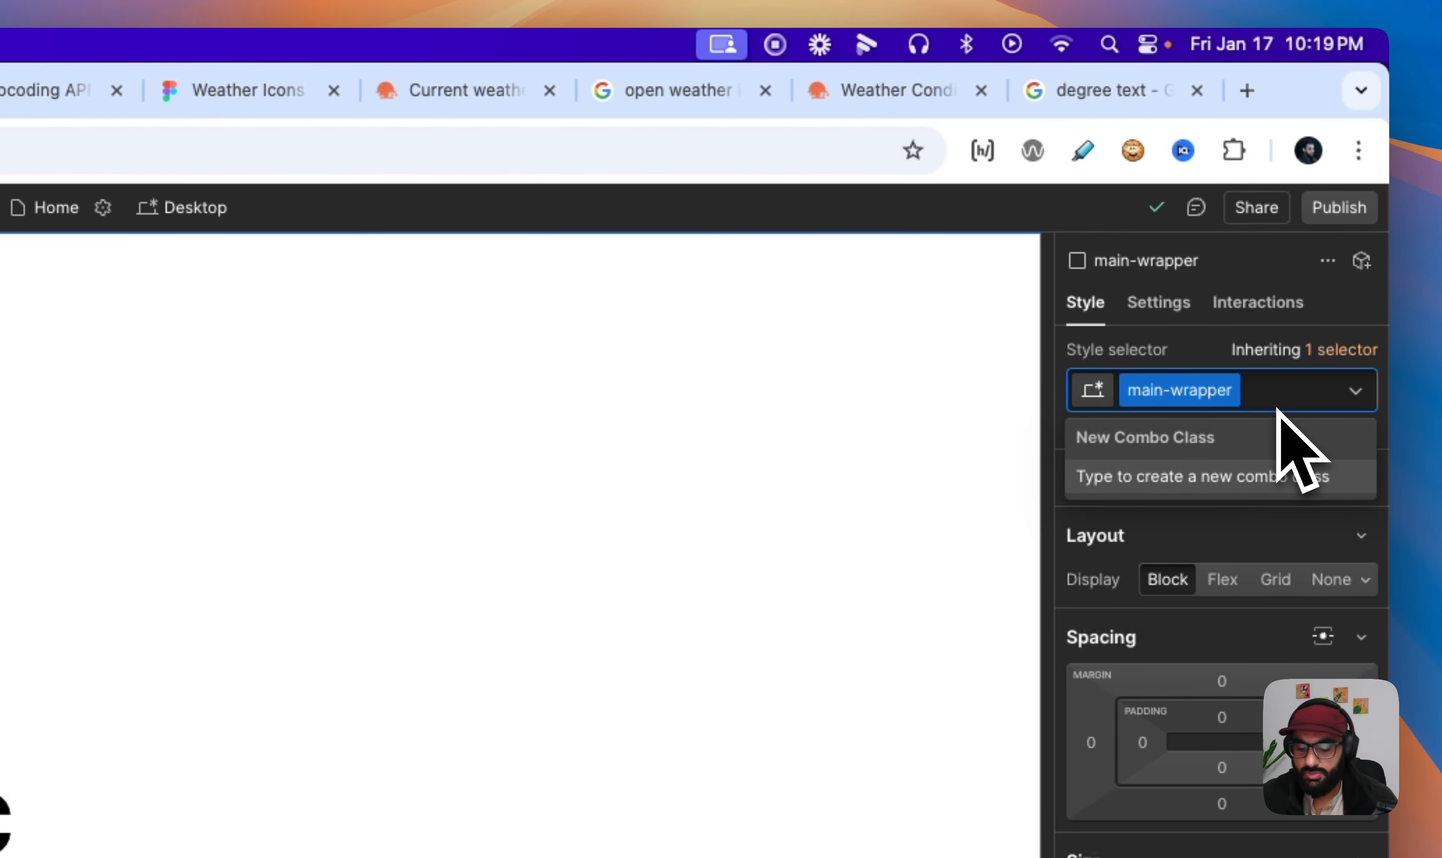
text(bgcolor)
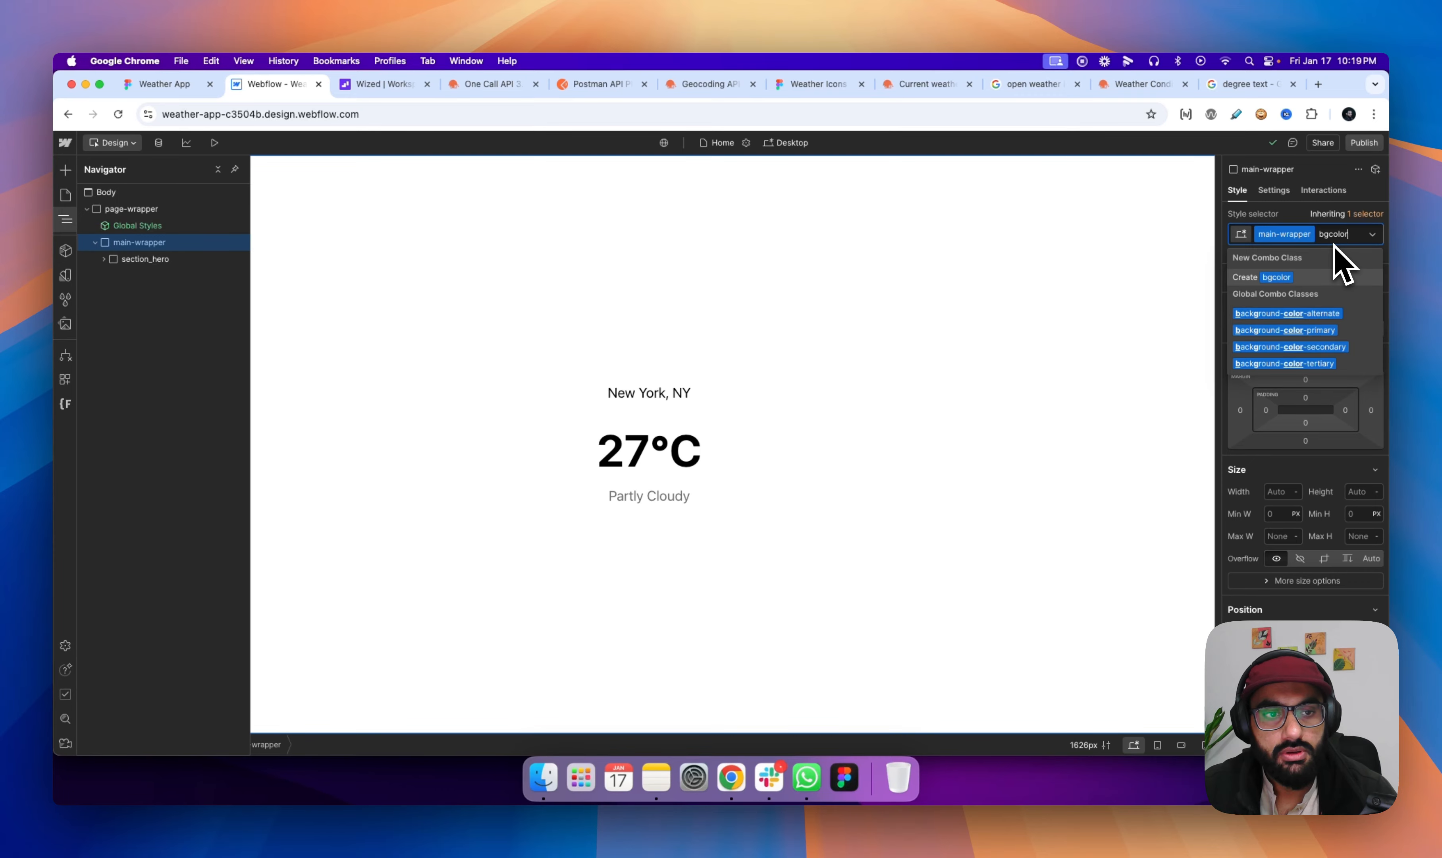
key(BackSpace)
key(BackSpace)
key(BackSpace)
key(BackSpace)
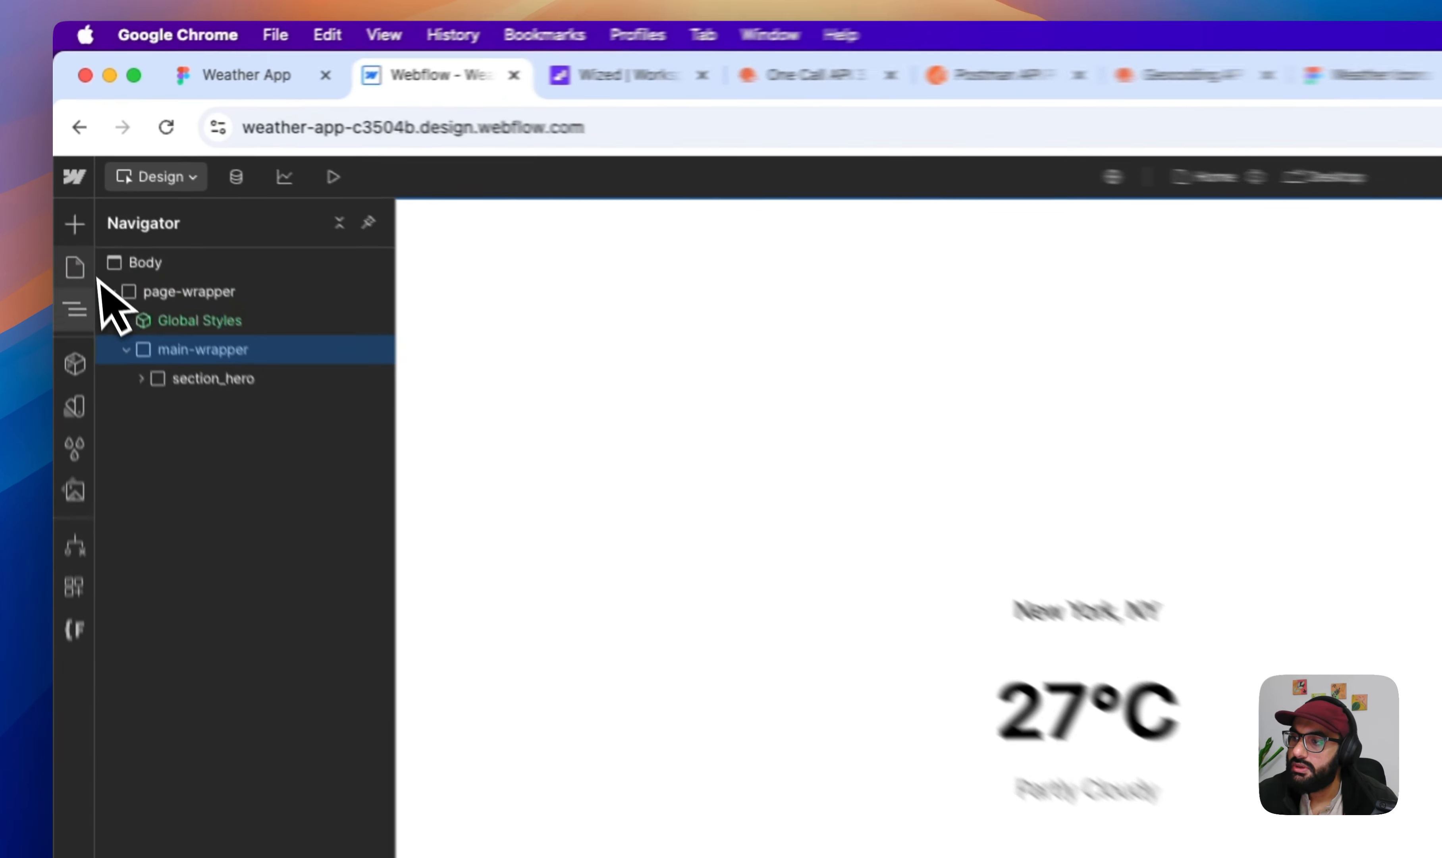
- Open the Style Guide page and duplicate the background-color-alternate item in the background colors section
click(75, 267)
click(213, 385)
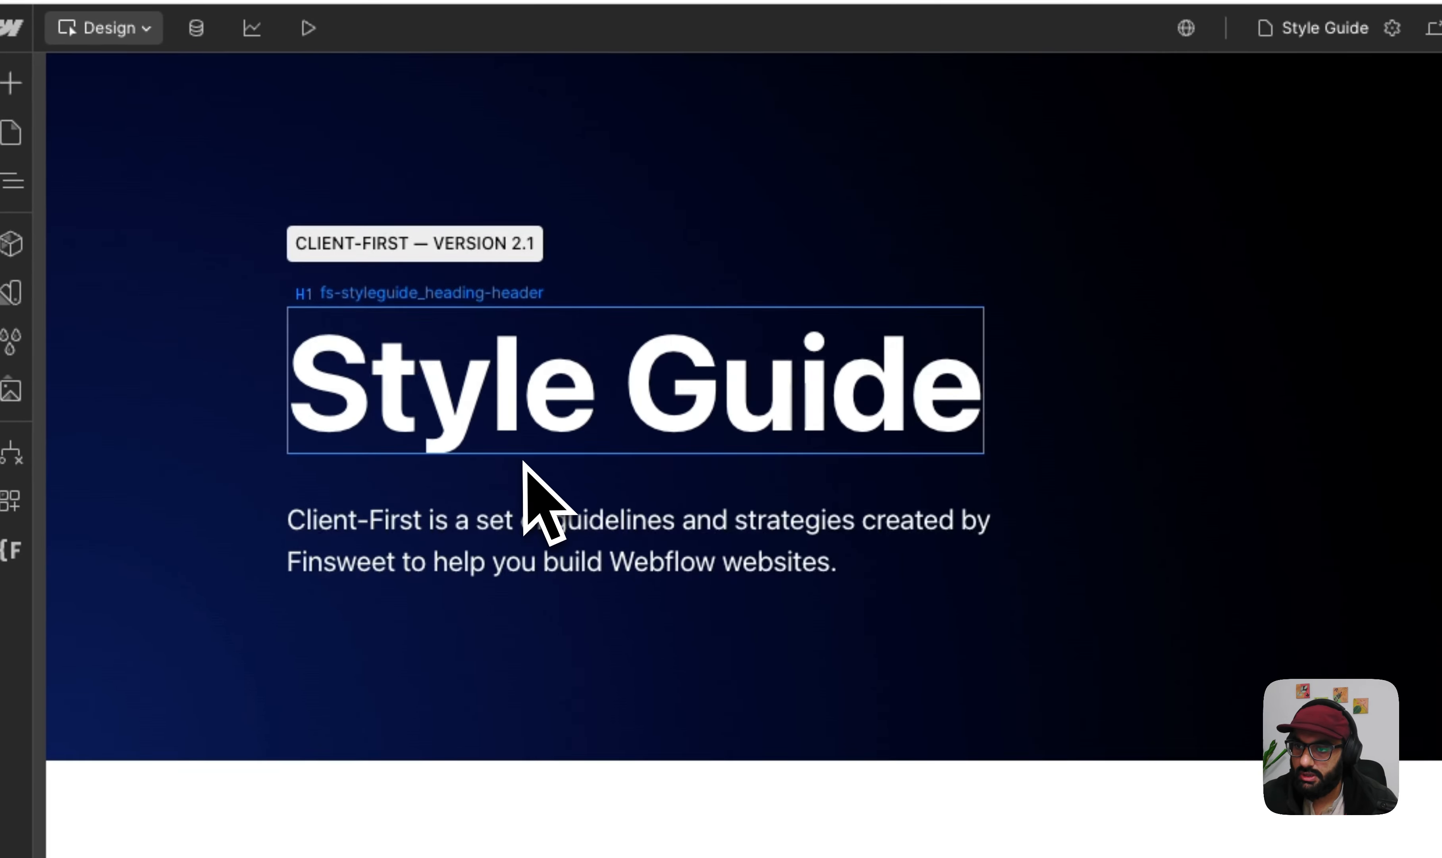
scroll(525, 472, down, 15)
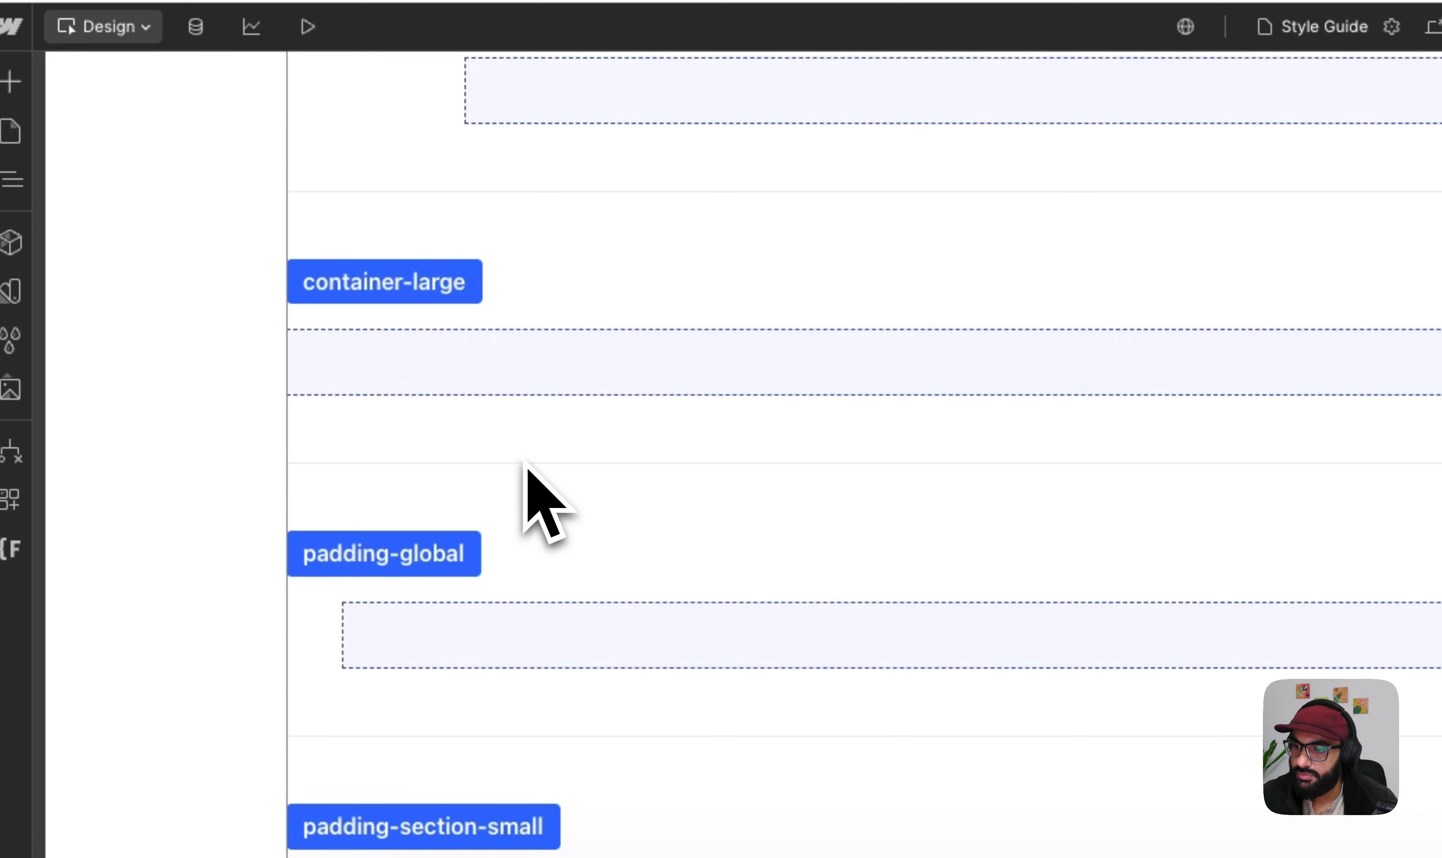
scroll(360, 386, down, 15)
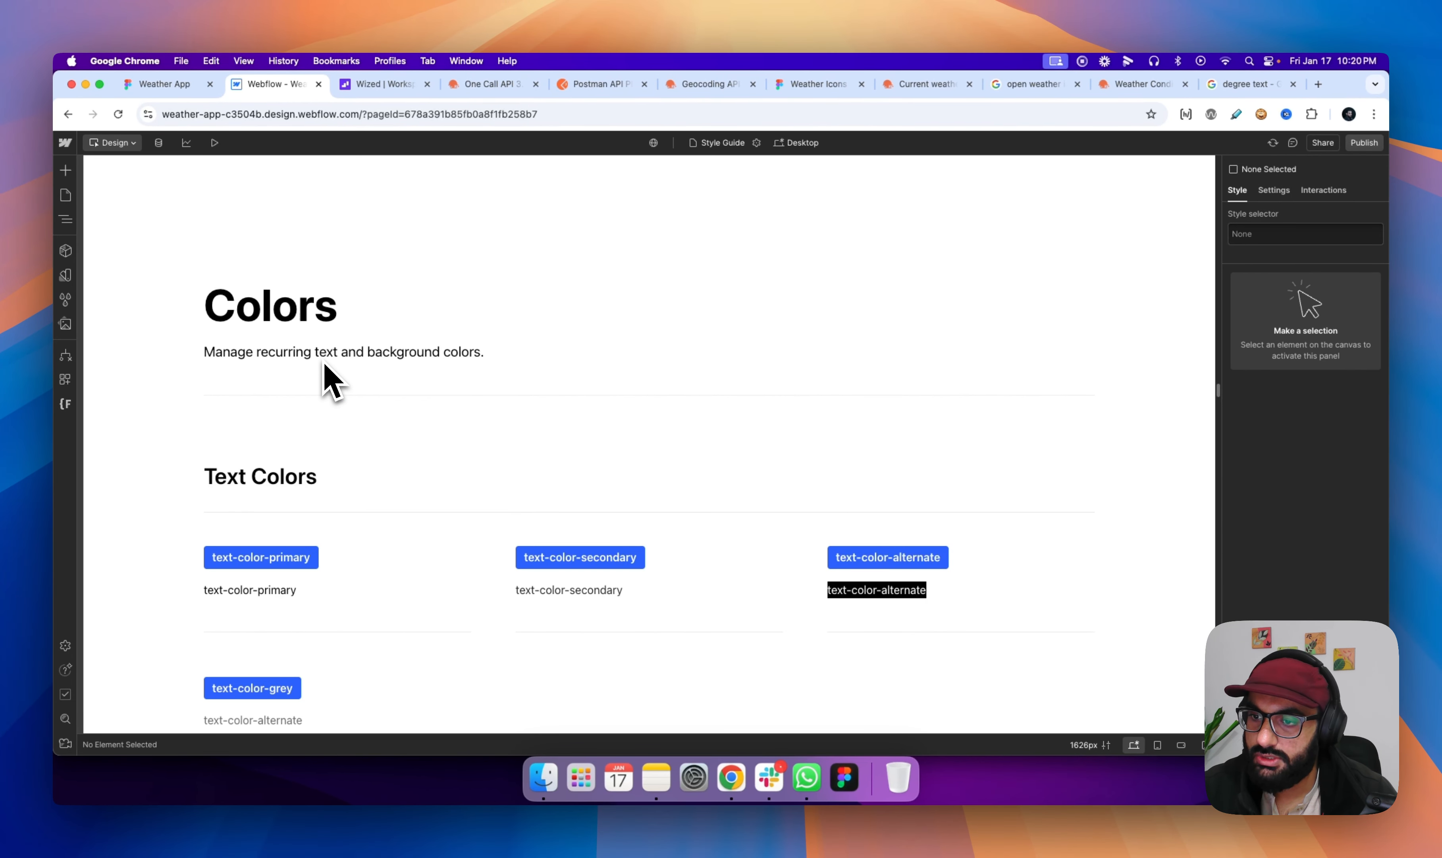
scroll(331, 380, down, 15)
scroll(331, 380, up, 3)
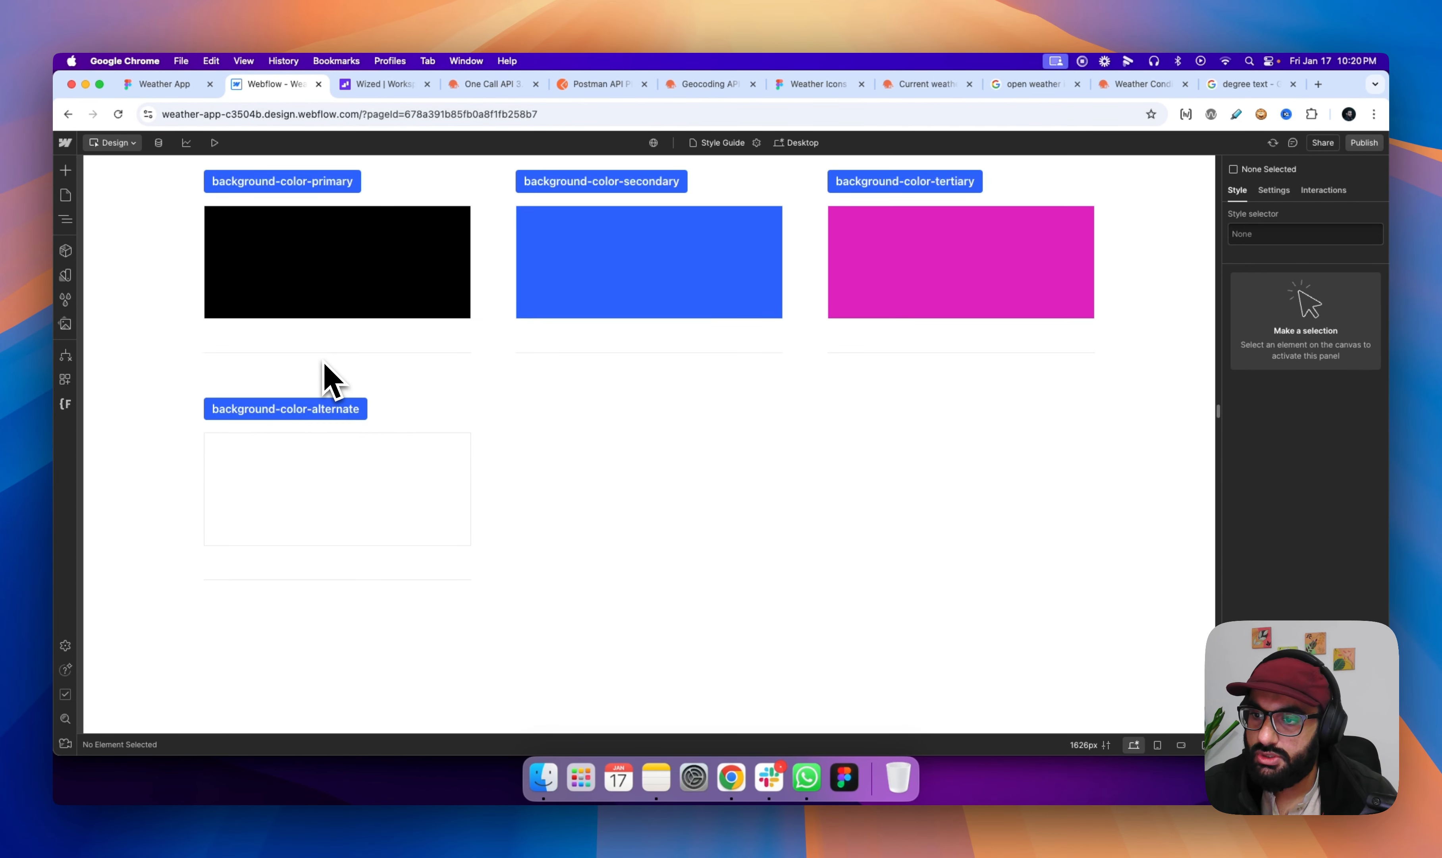
scroll(331, 380, up, 1)
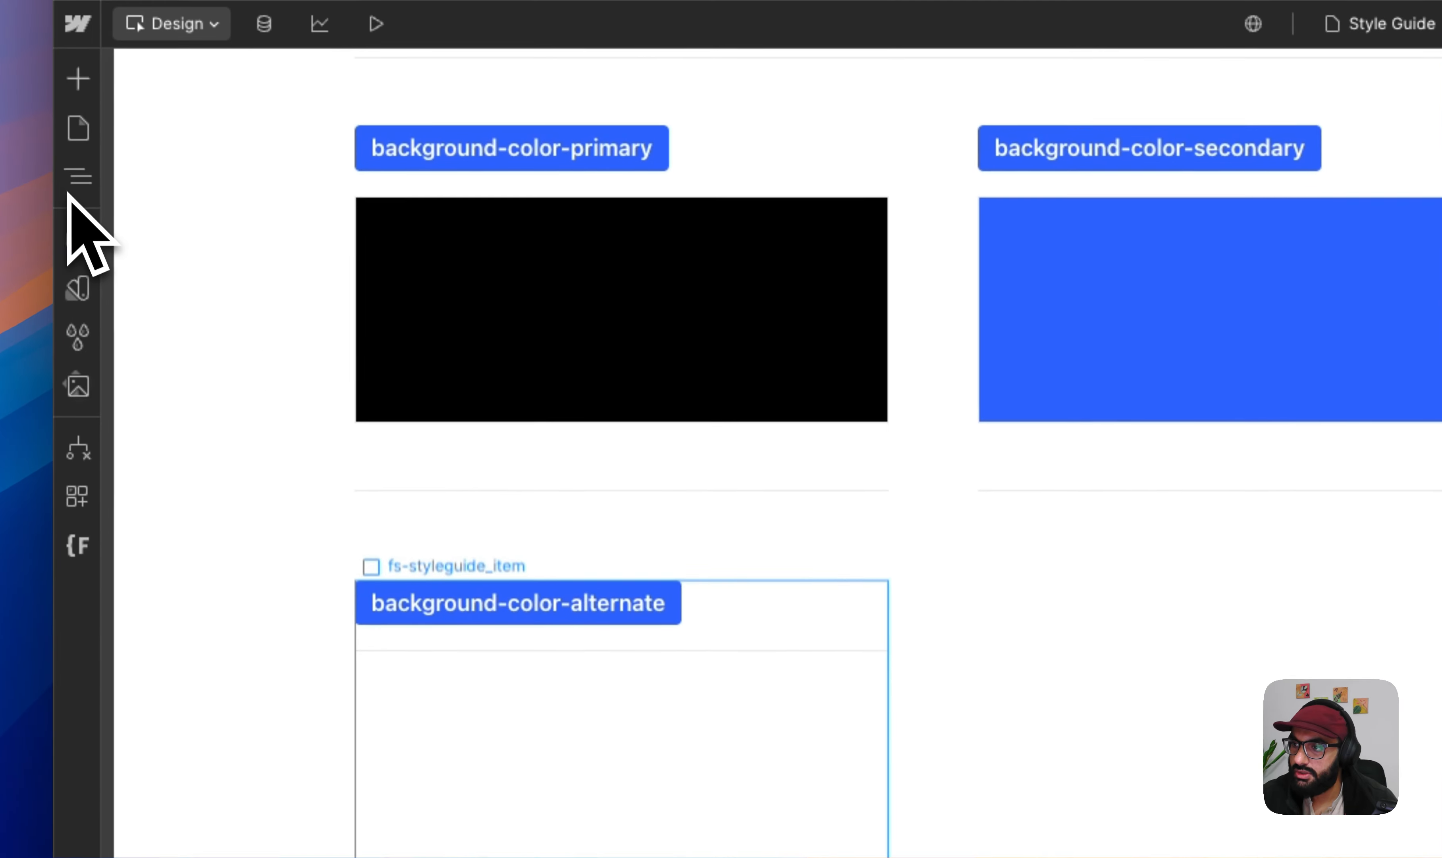
click(72, 188)
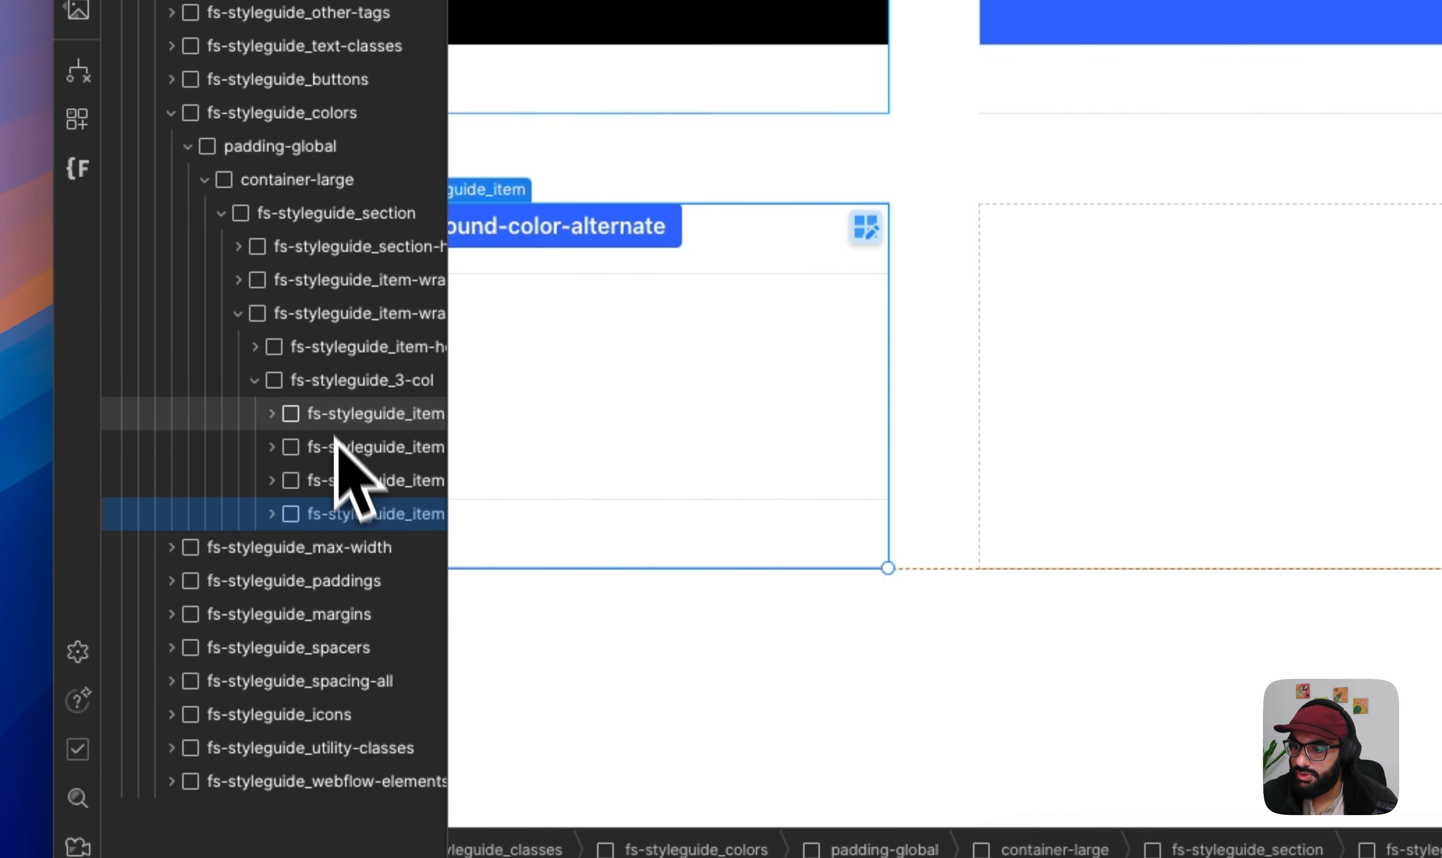
click(337, 381)
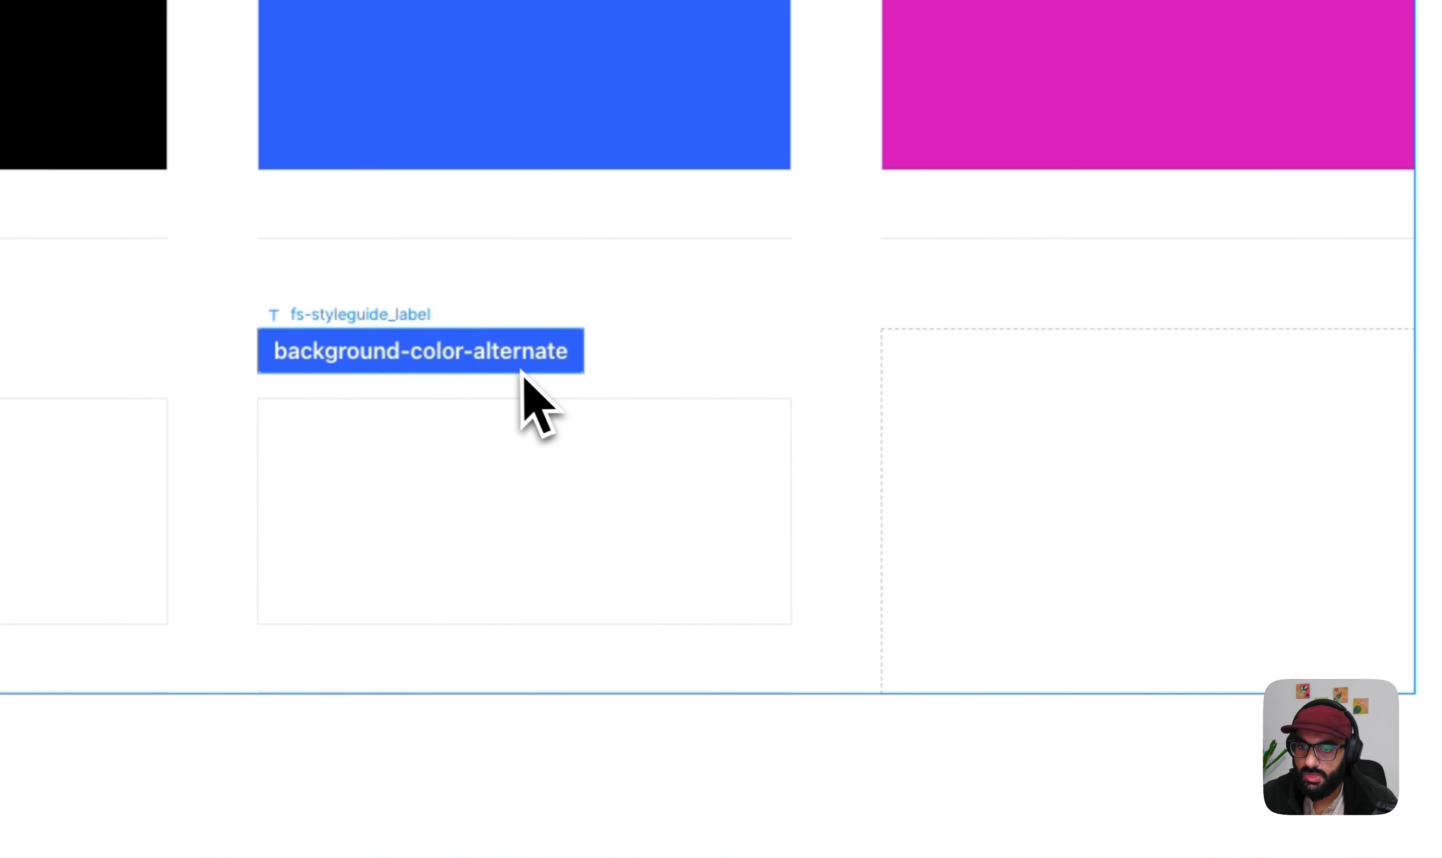
- Change the duplicated item's label to background-color-light-grey
click(610, 383)
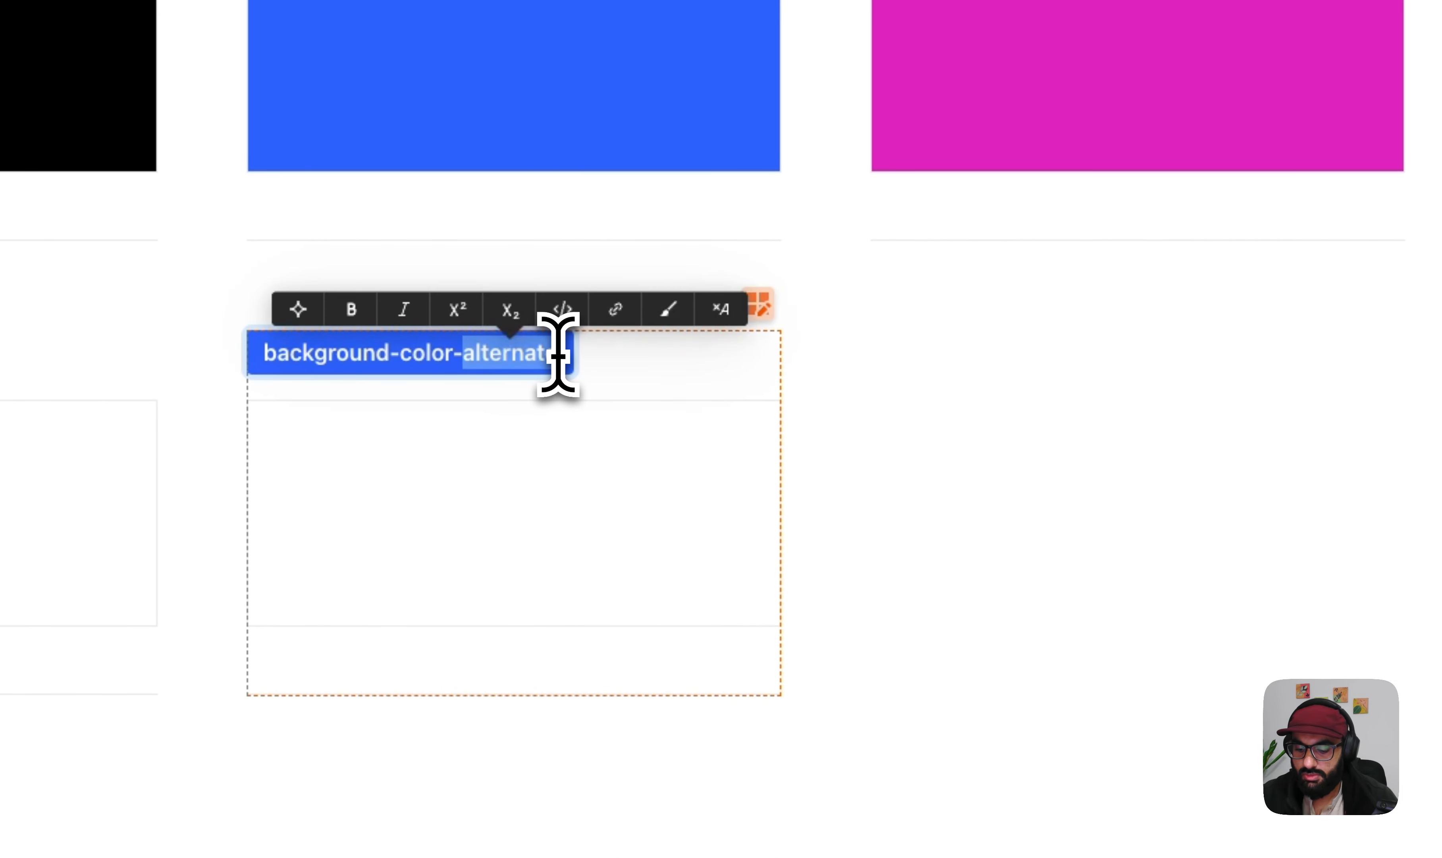
text(grey)
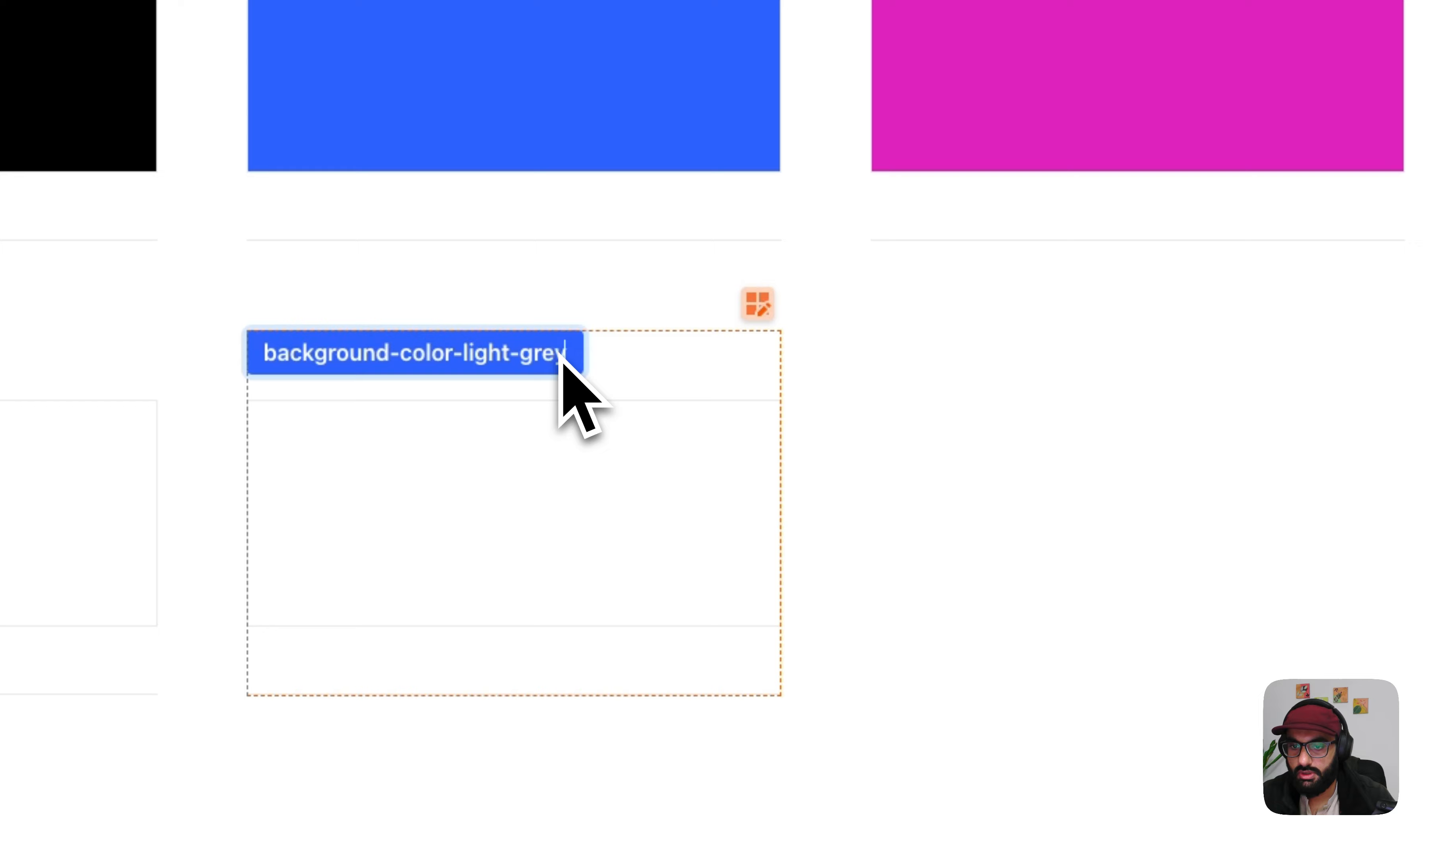
click(662, 481)
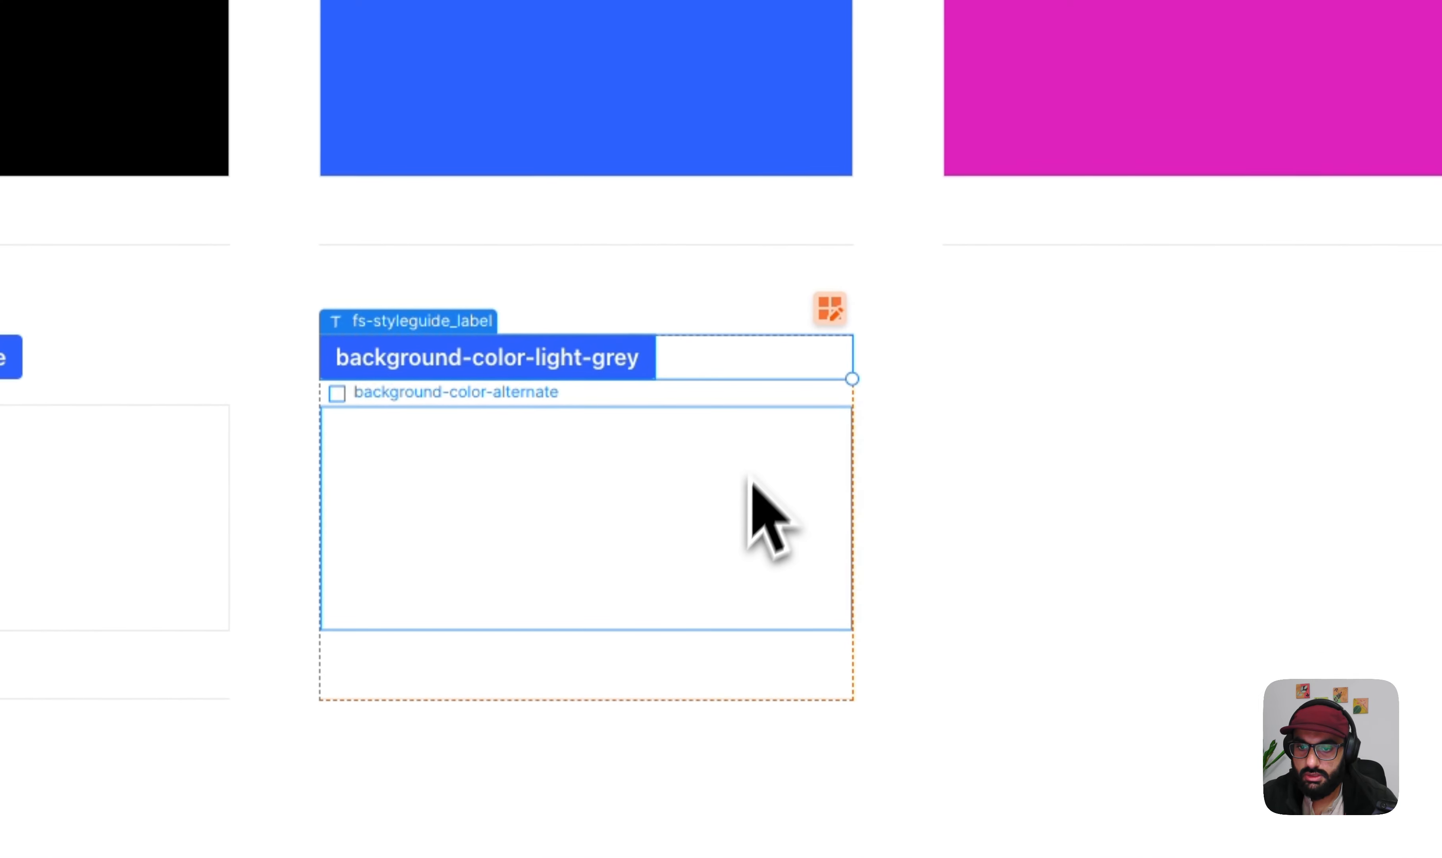
- Duplicate the background-color-alternate class on the new item's swatch and name the copy background-color-light-grey
click(492, 605)
click(1349, 363)
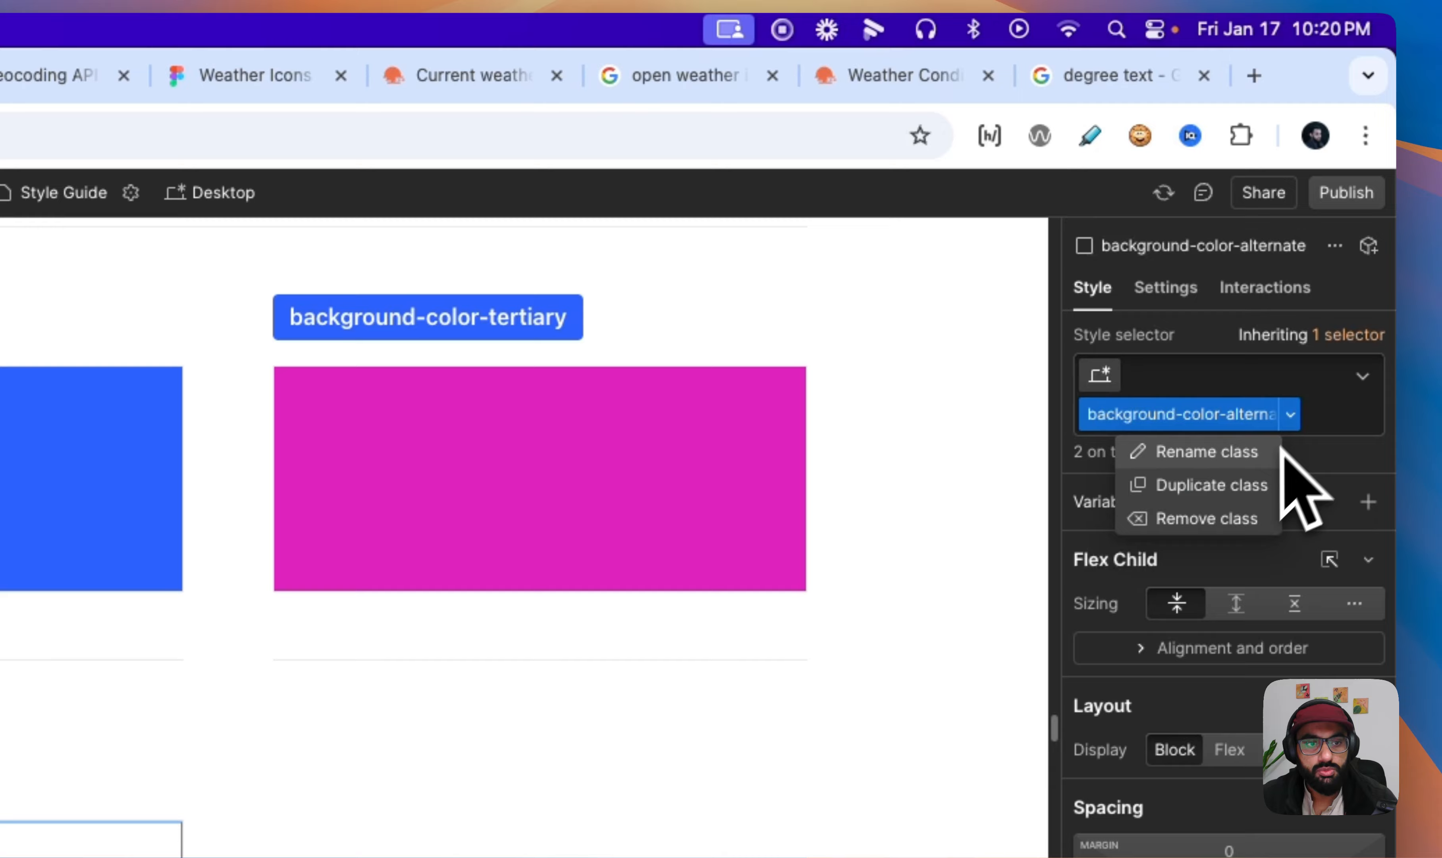
click(1268, 485)
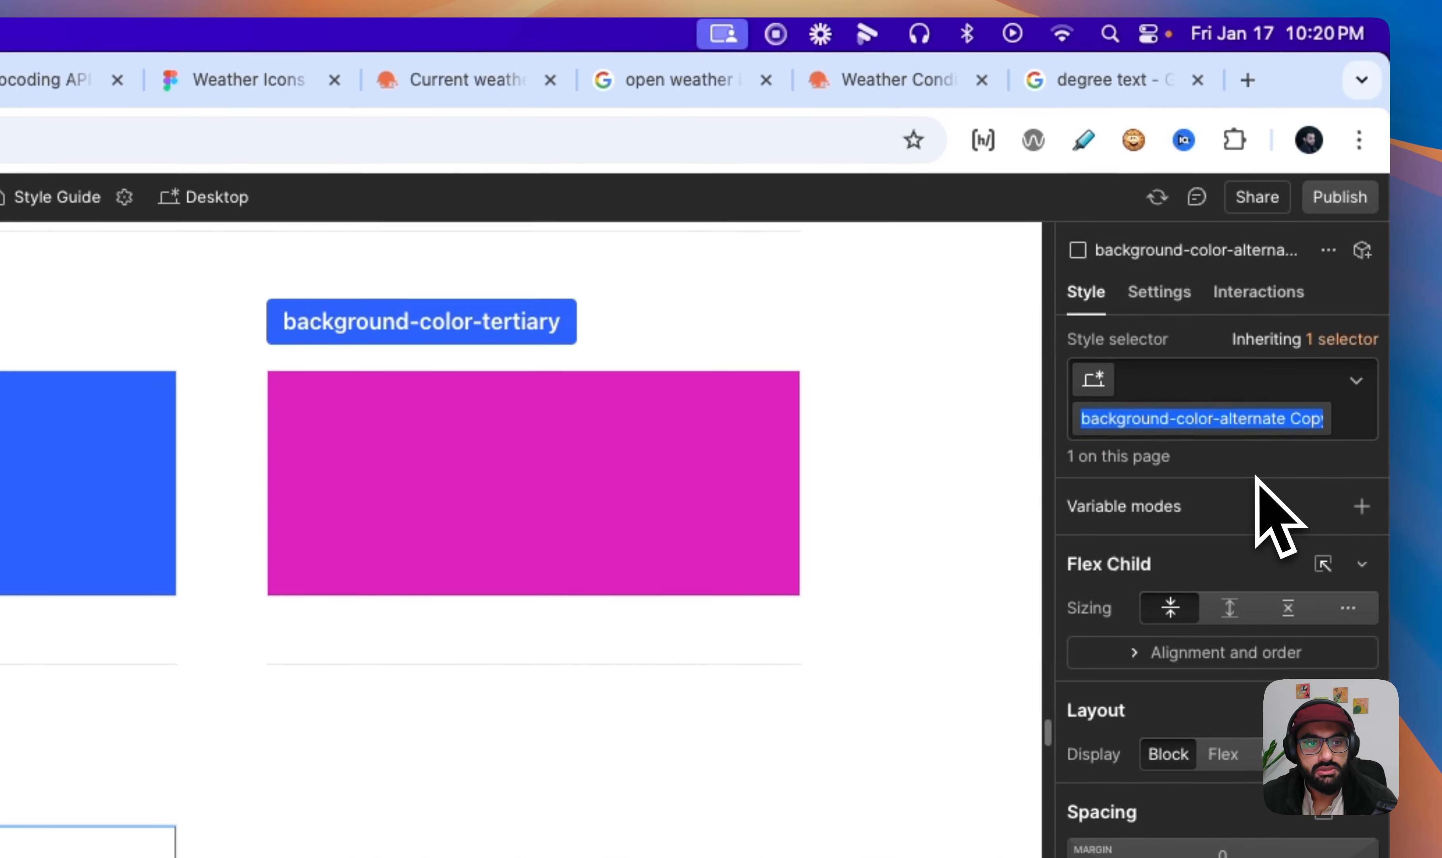
key(BackSpace)
key(BackSpace)
key(BackSpace)
key(BackSpace)
key(BackSpace)
key(BackSpace)
key(BackSpace)
key(BackSpace)
key(BackSpace)
key(BackSpace)
key(BackSpace)
key(BackSpace)
key(BackSpace)
key(BackSpace)
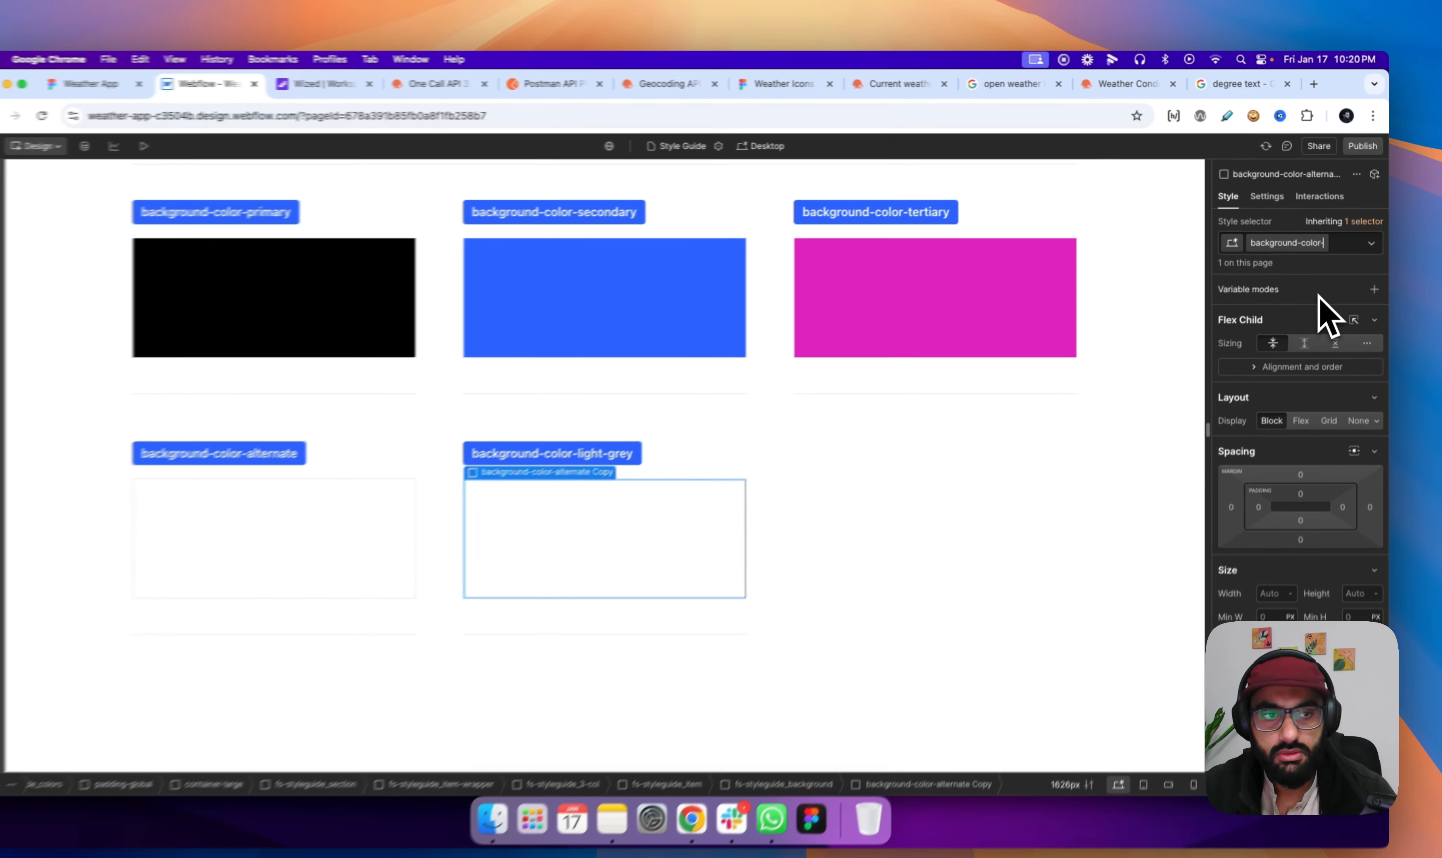
text(-light)
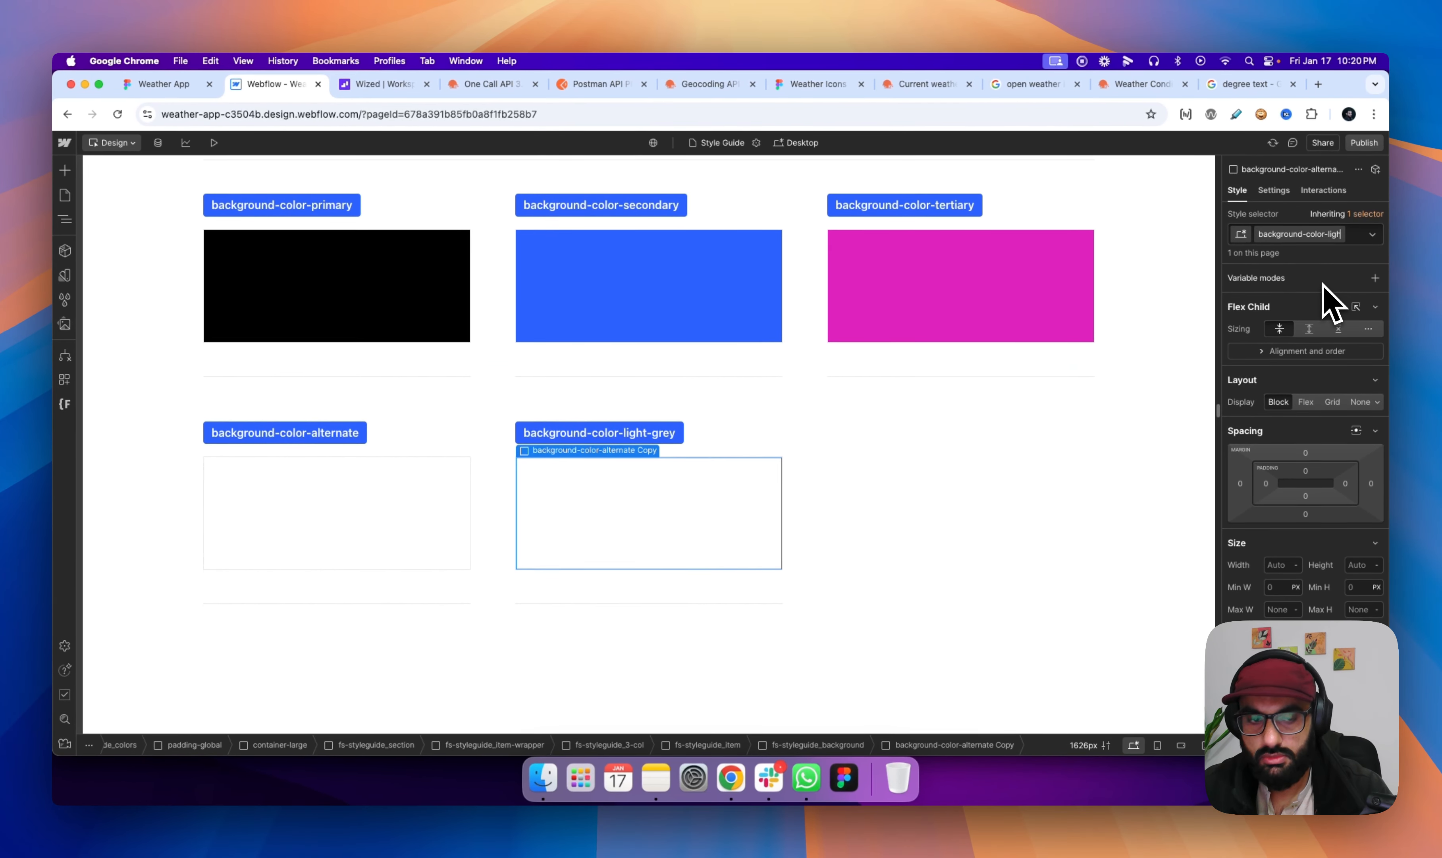
text(-g)
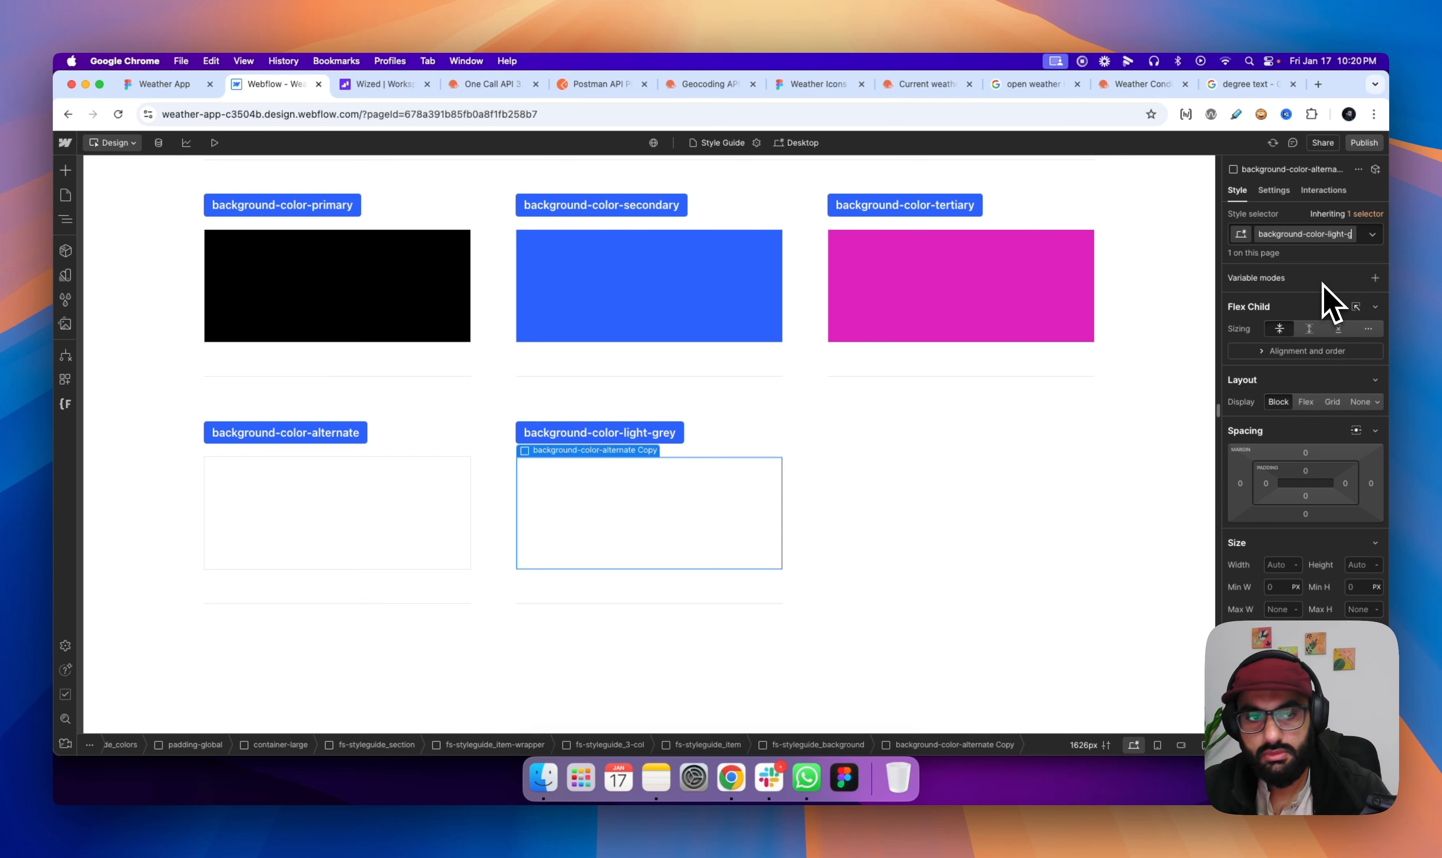
text(rey)
key(Return)
- Set the background color of the background-color-light-grey class to the border primary variable
scroll(1294, 523, down, 10)
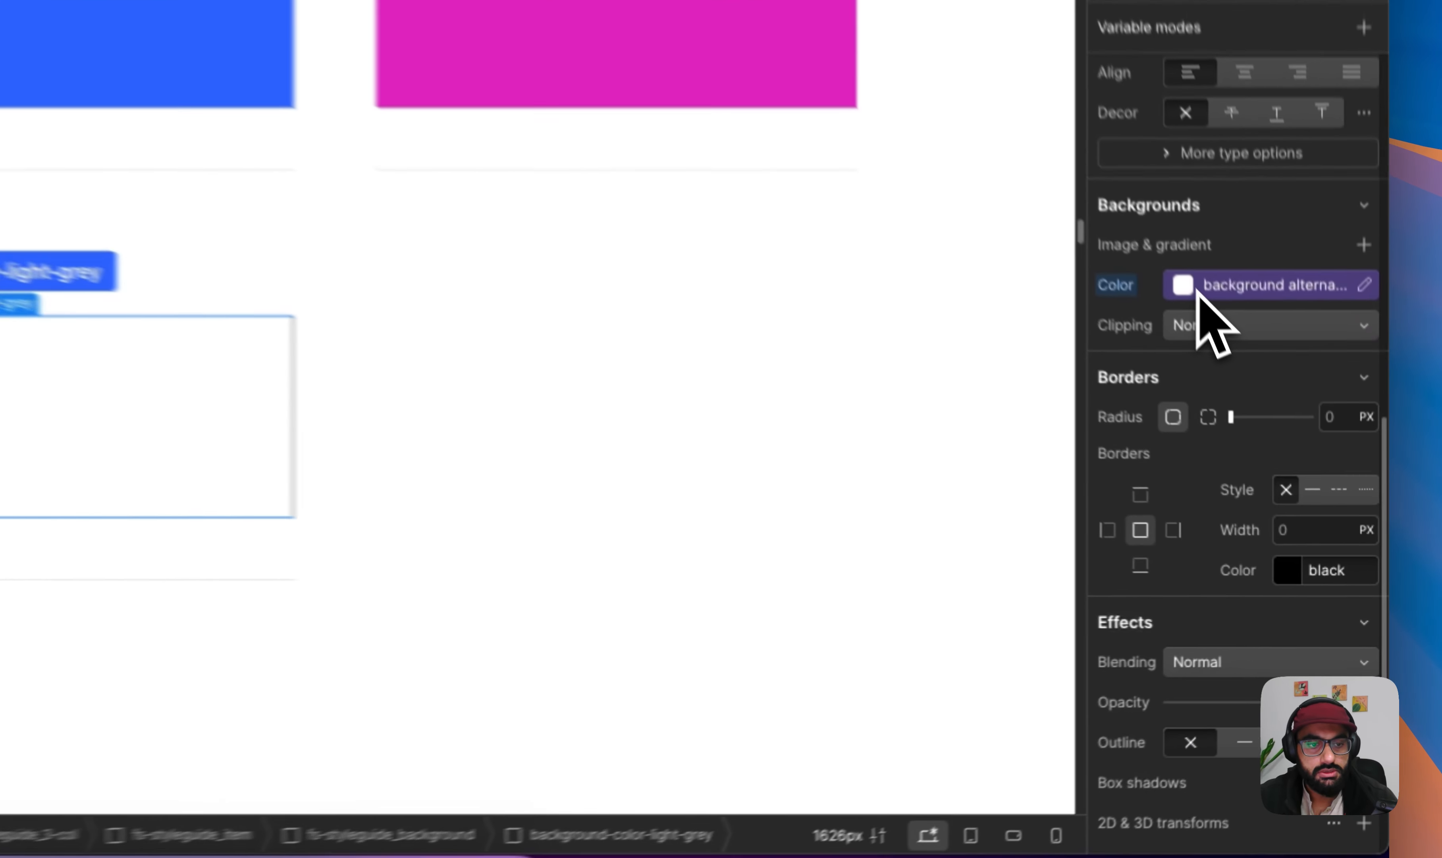
click(1286, 440)
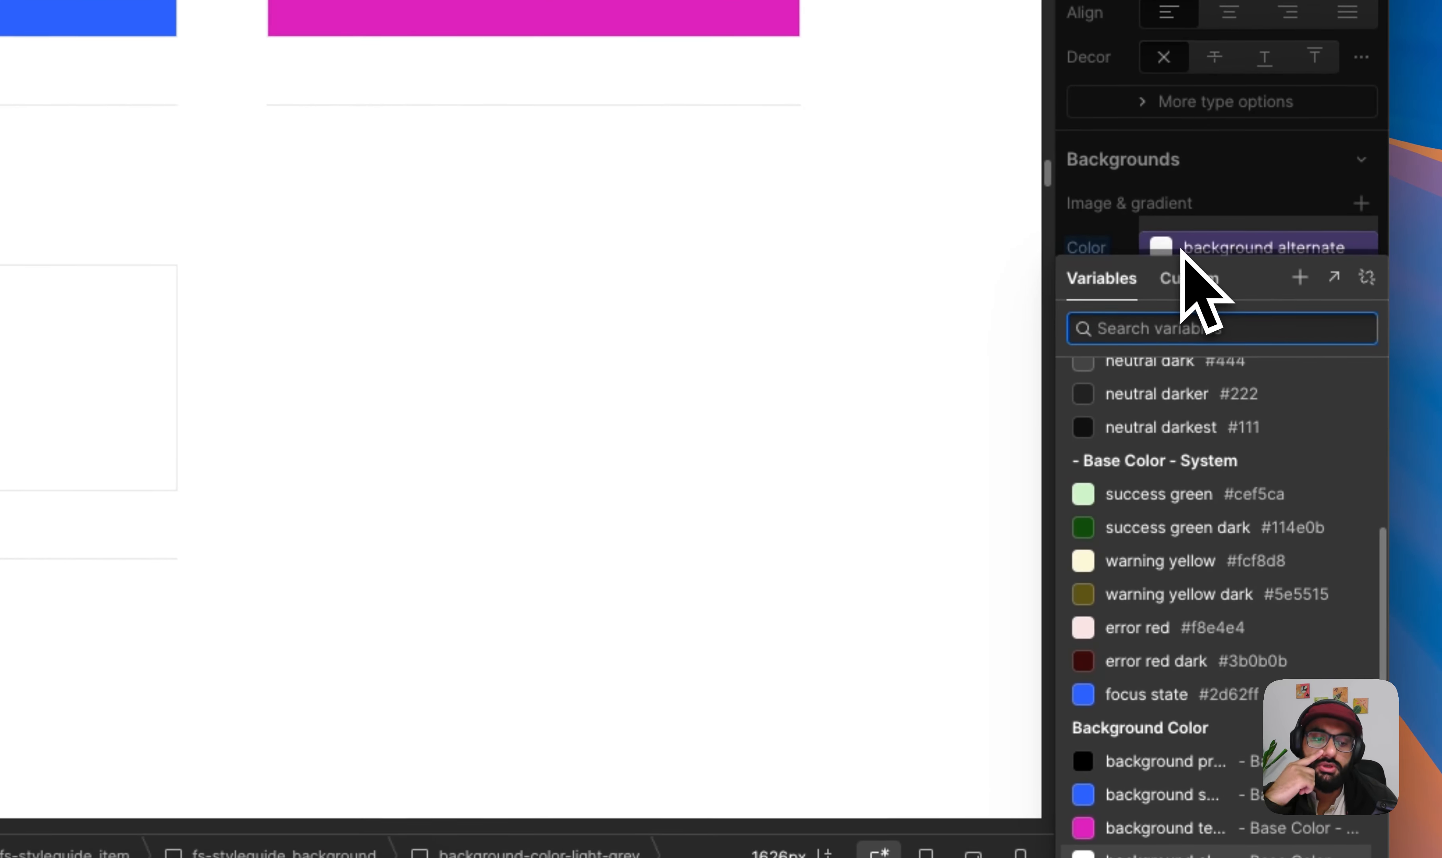
scroll(1288, 627, down, 2)
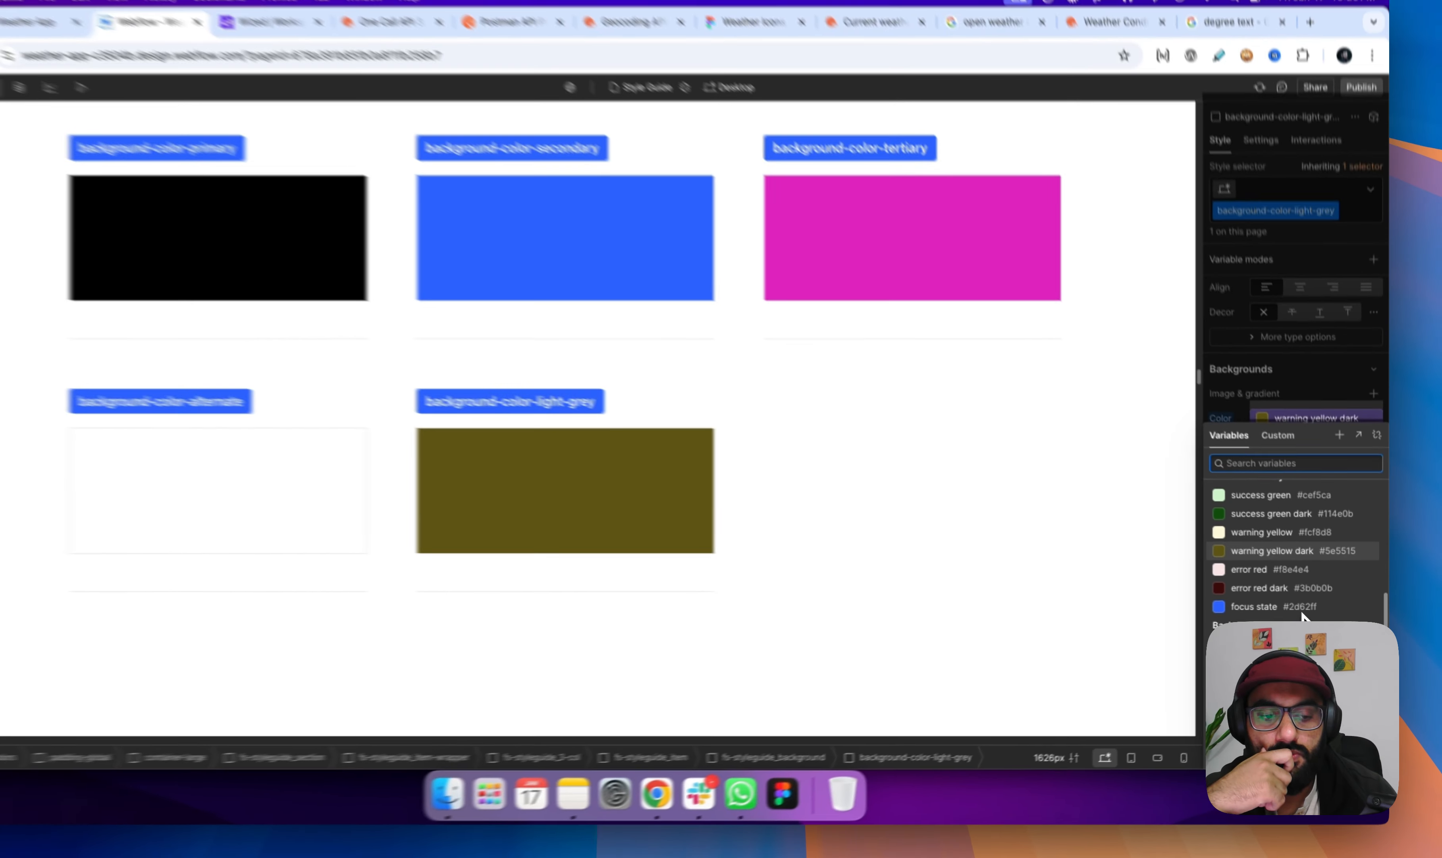
click(1148, 694)
scroll(1309, 615, down, 2)
scroll(1301, 533, down, 3)
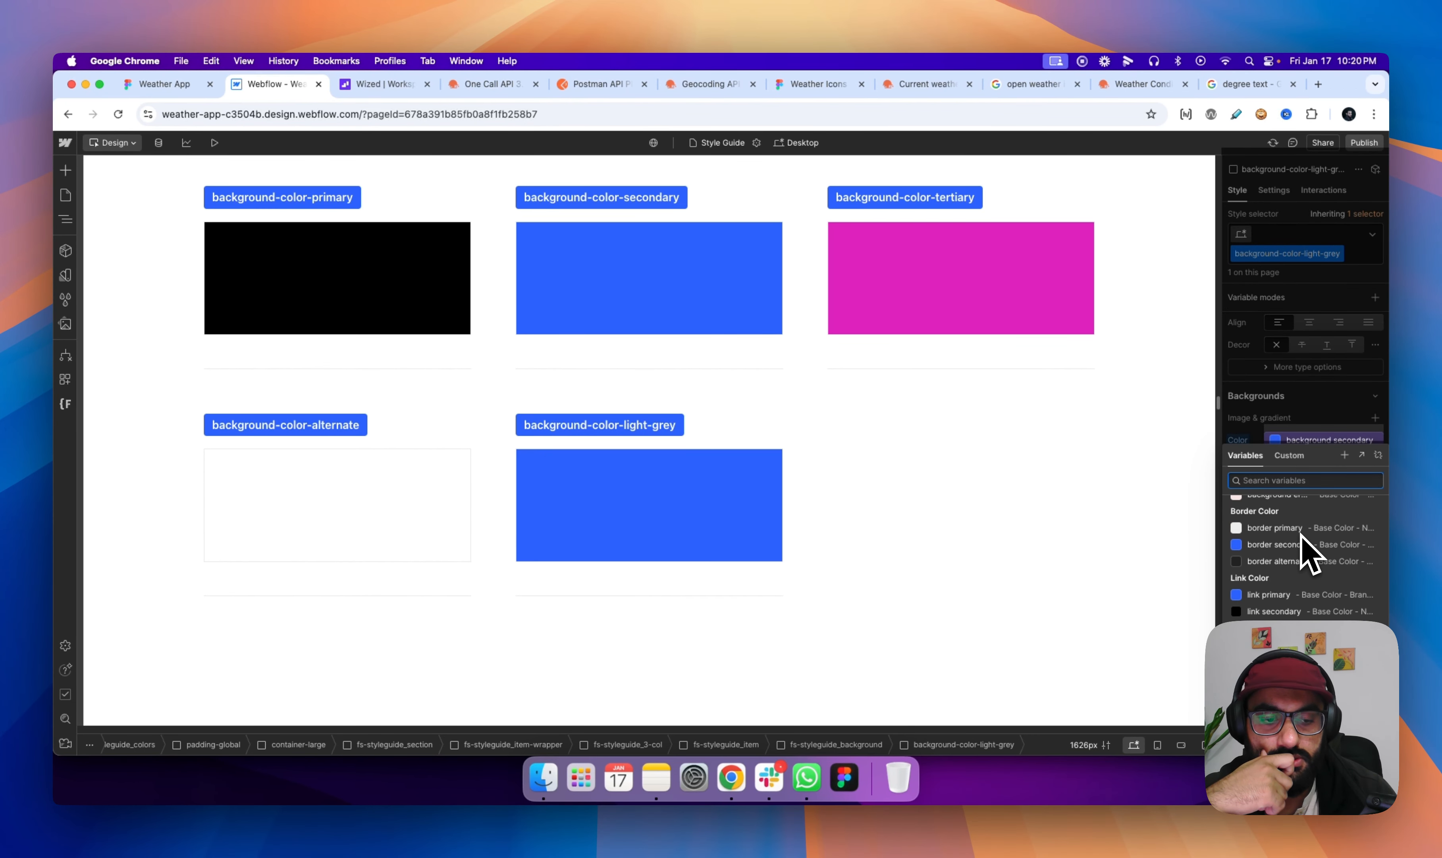
click(1288, 528)
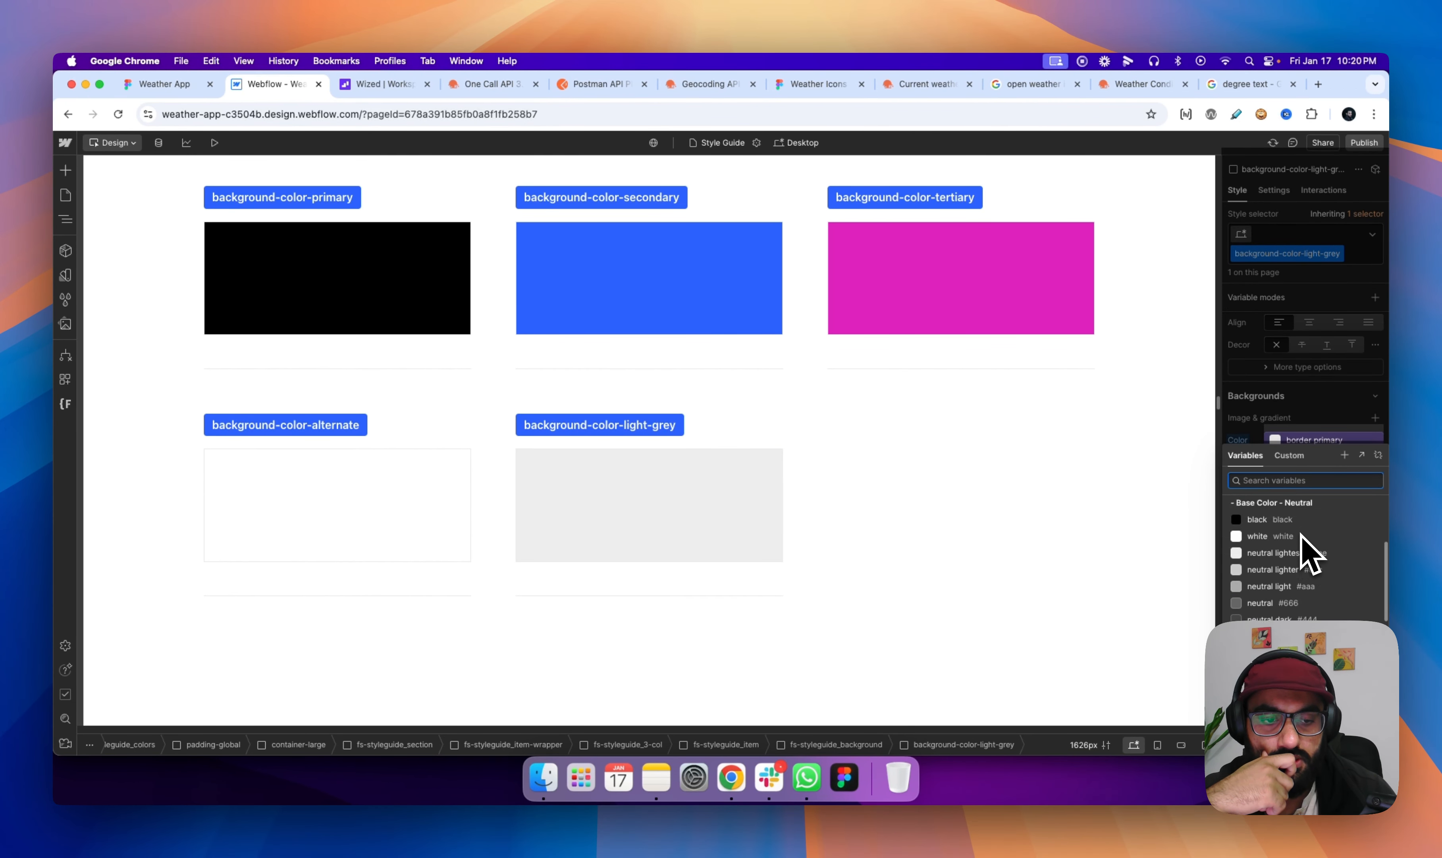
- Set the background color of the background-color-light-grey class to the neutral lightest variable
scroll(1302, 538, down, 3)
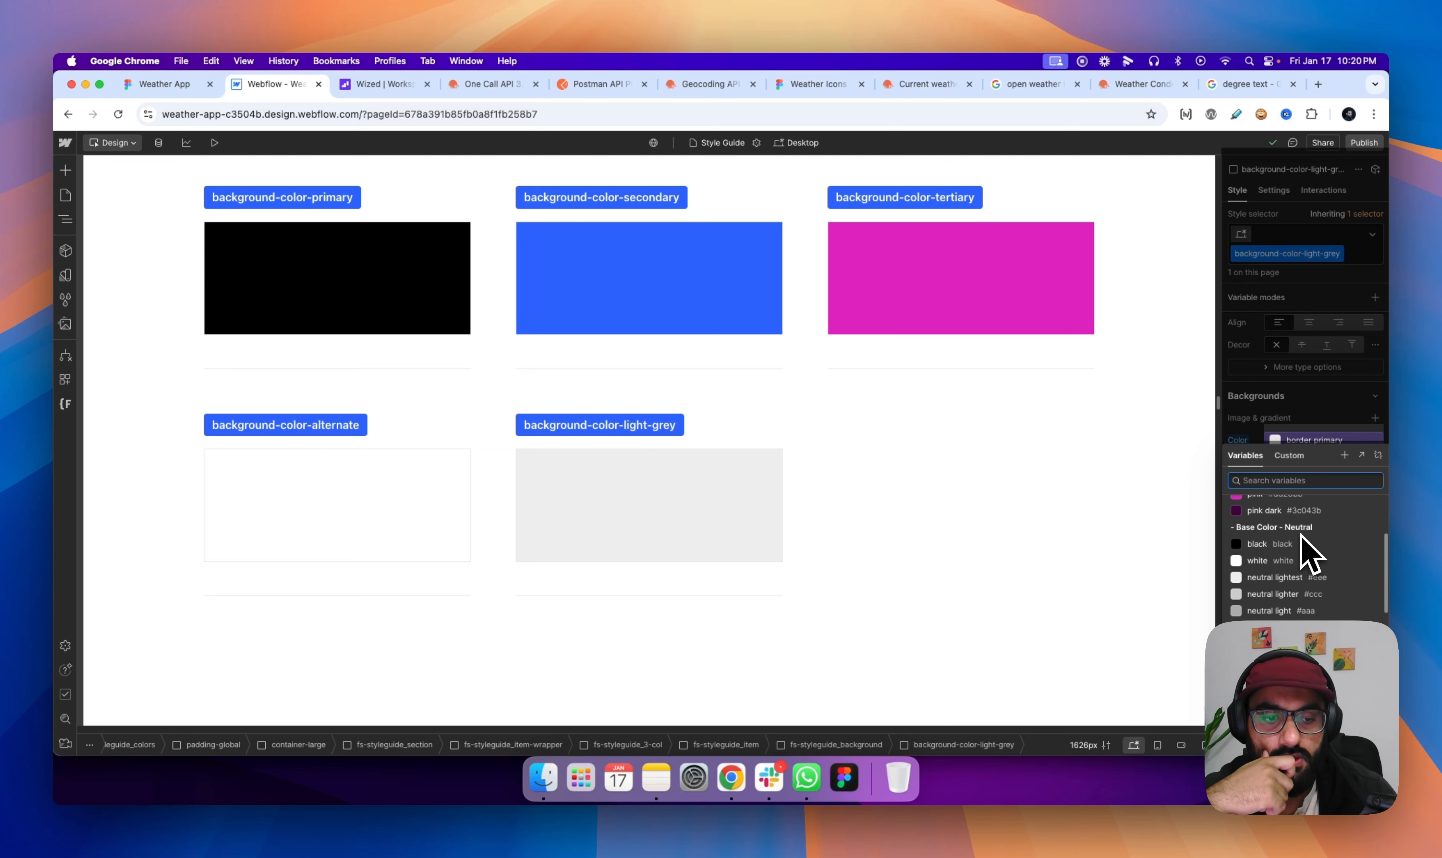
click(1268, 581)
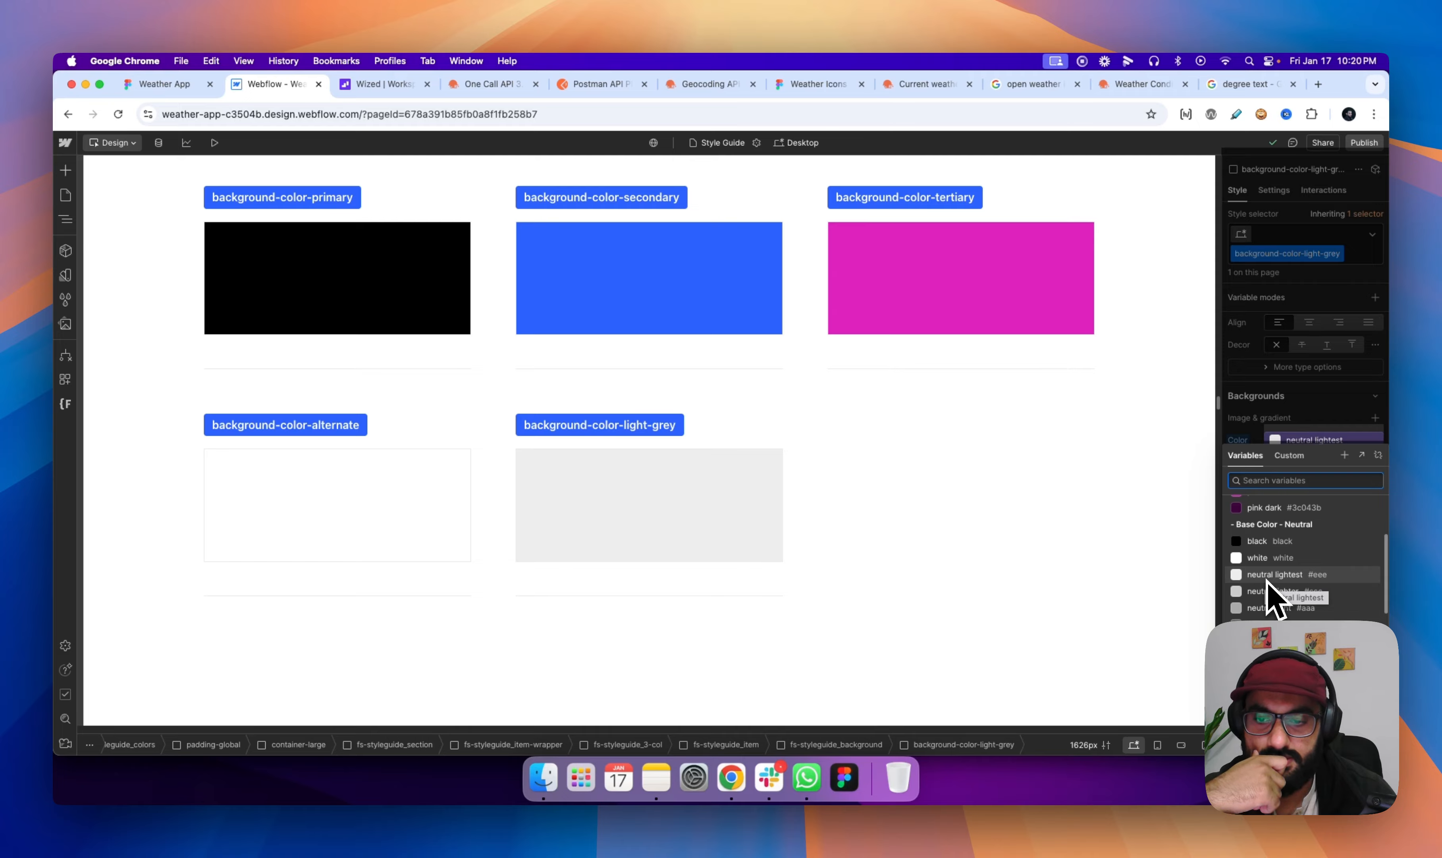
click(1268, 581)
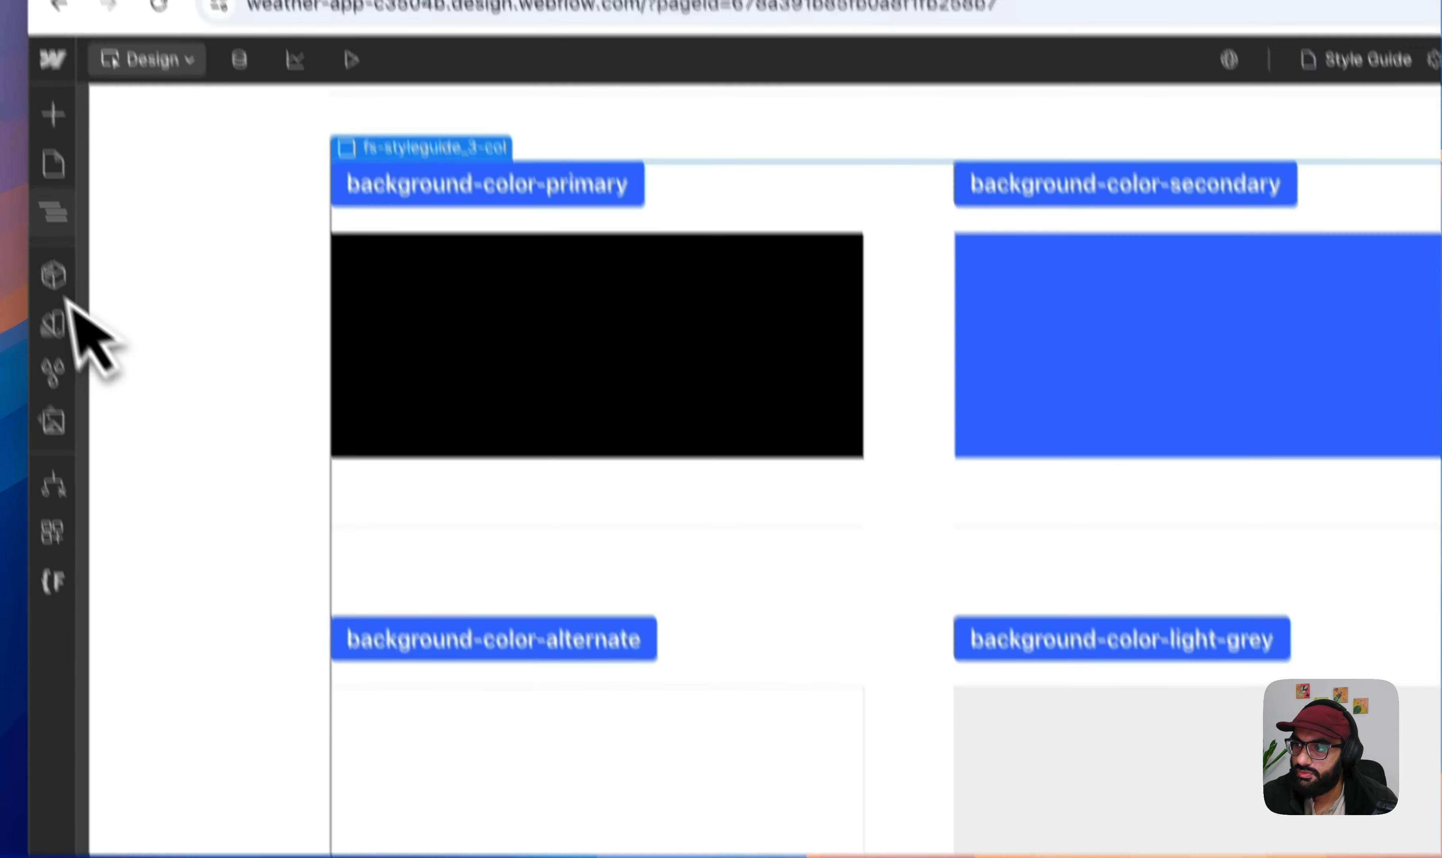
- Open the Home page and add the background-color-light-grey combo class to main-wrapper
click(77, 249)
click(186, 358)
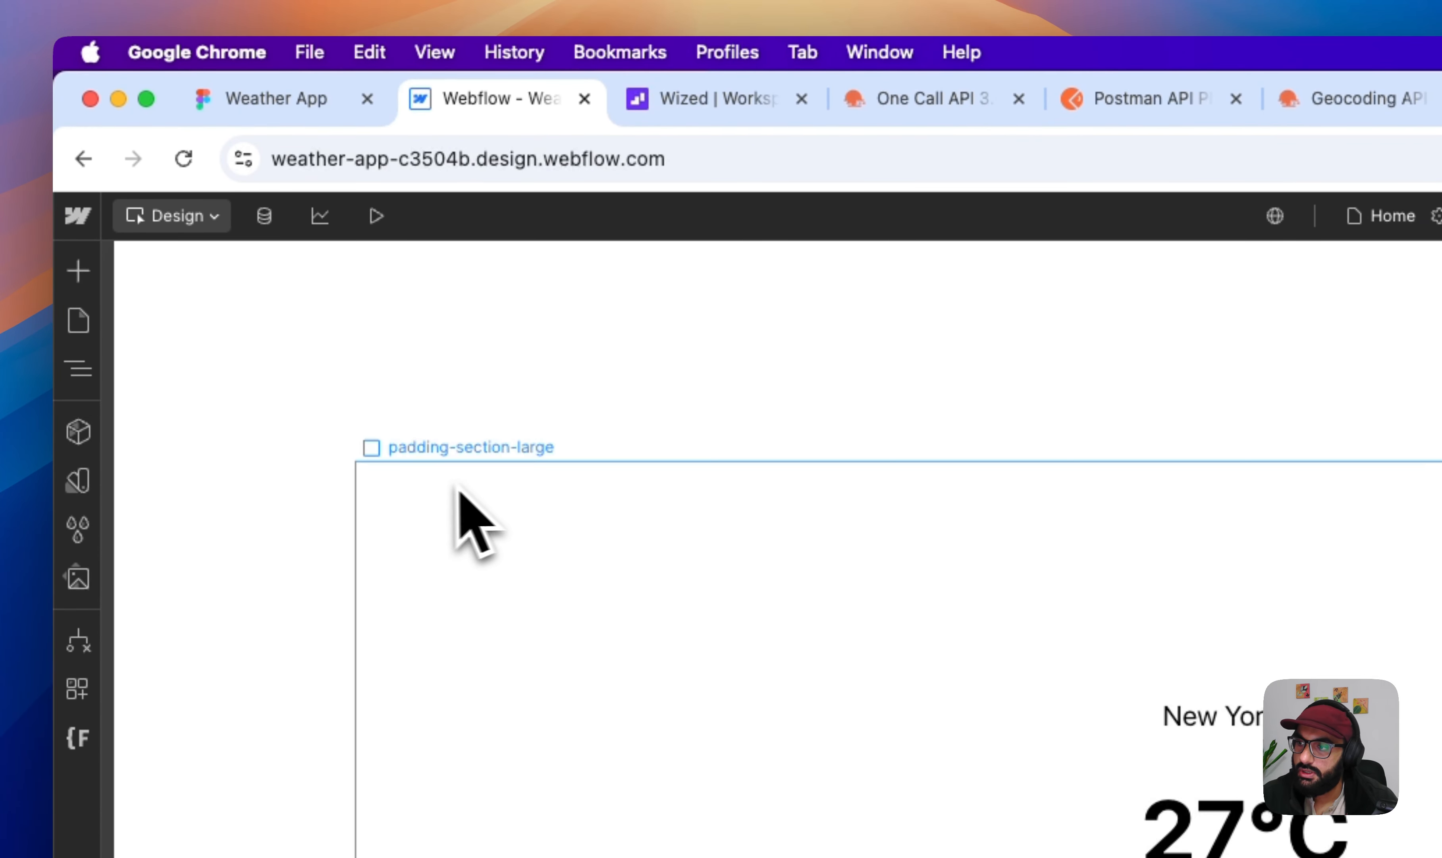
click(78, 387)
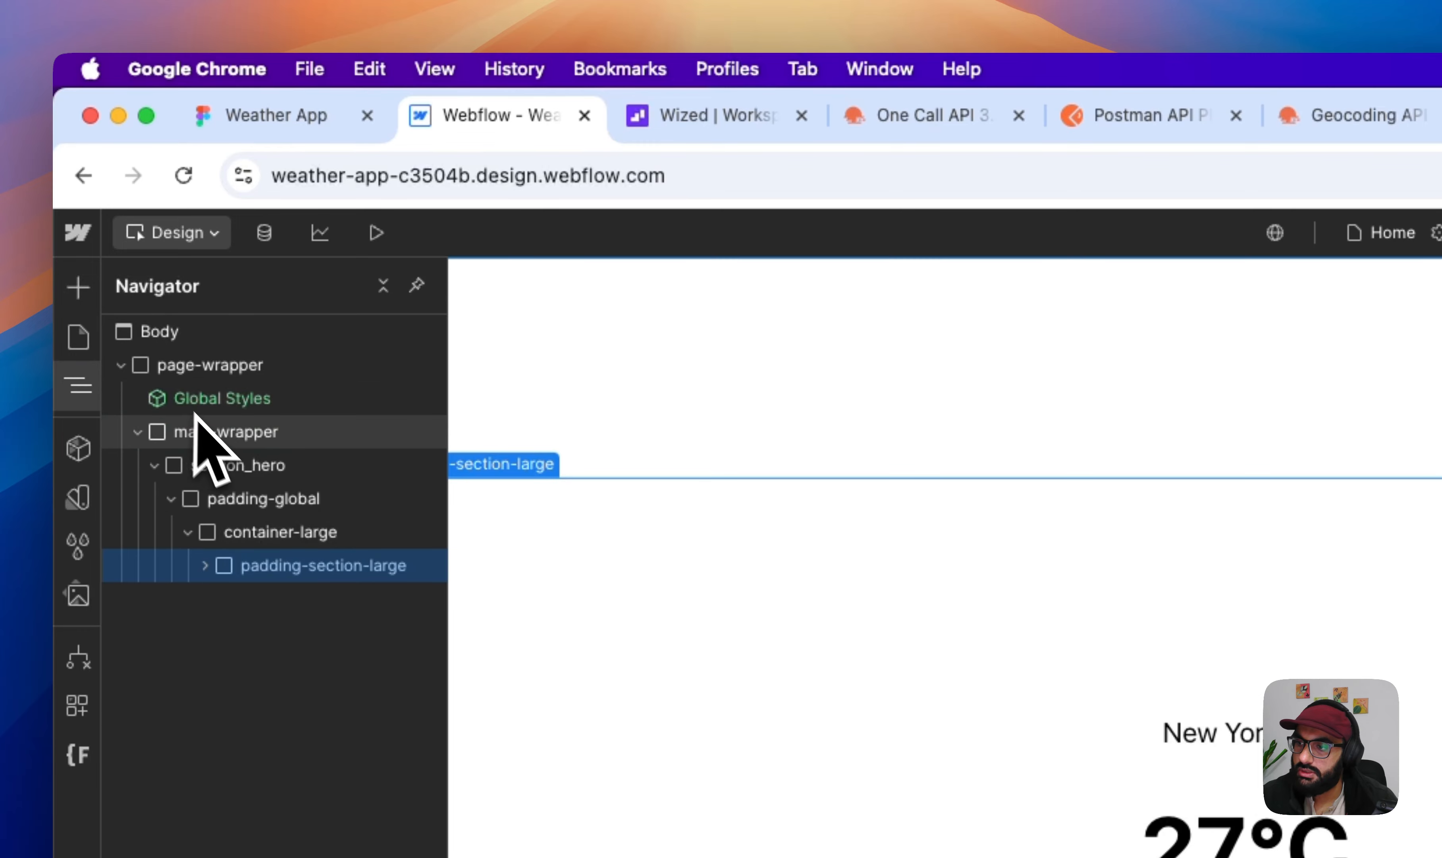
click(222, 434)
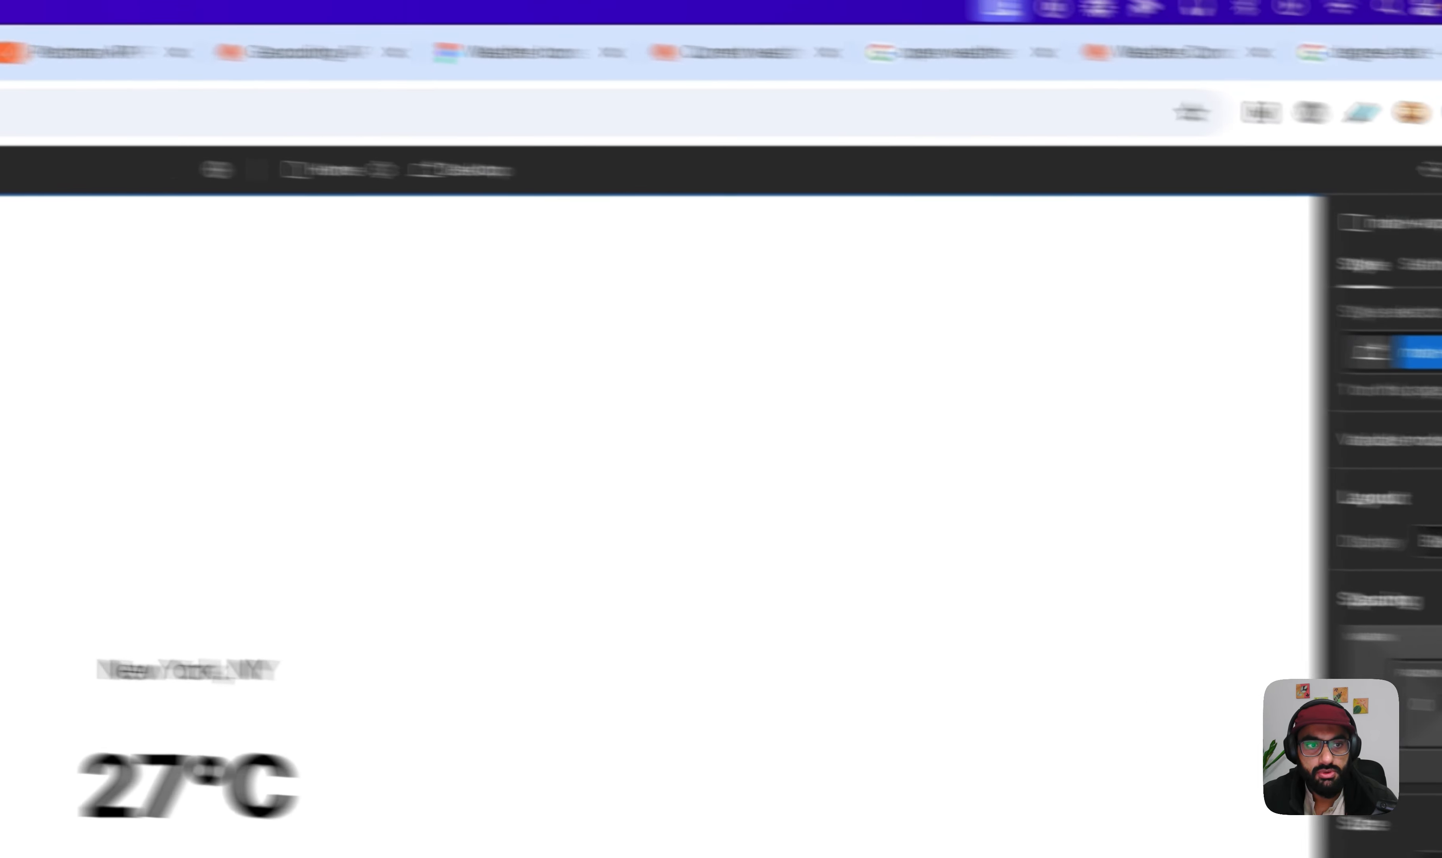
click(1311, 340)
text(bgcolo)
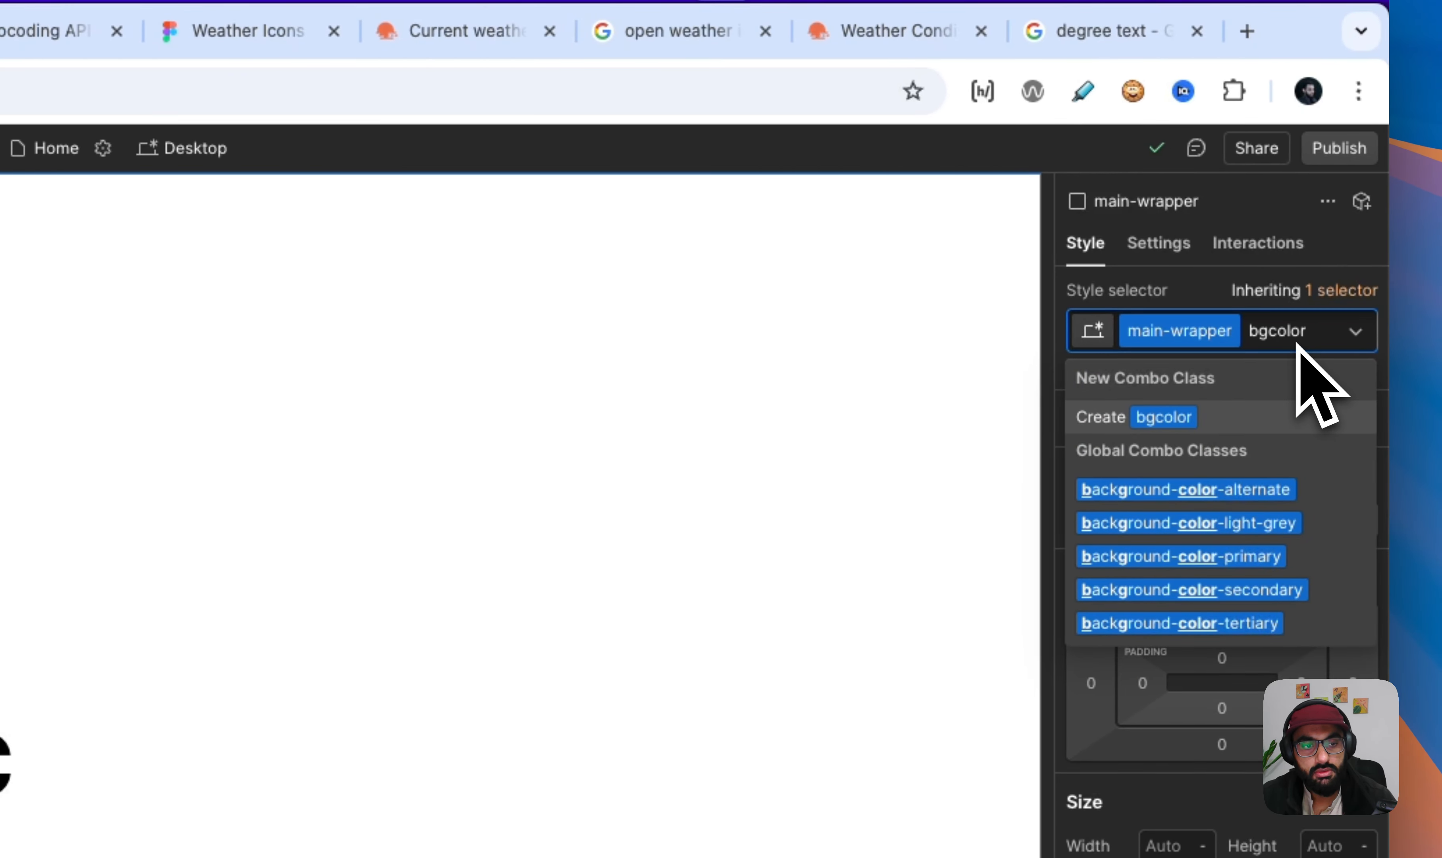
text(r)
click(1271, 522)
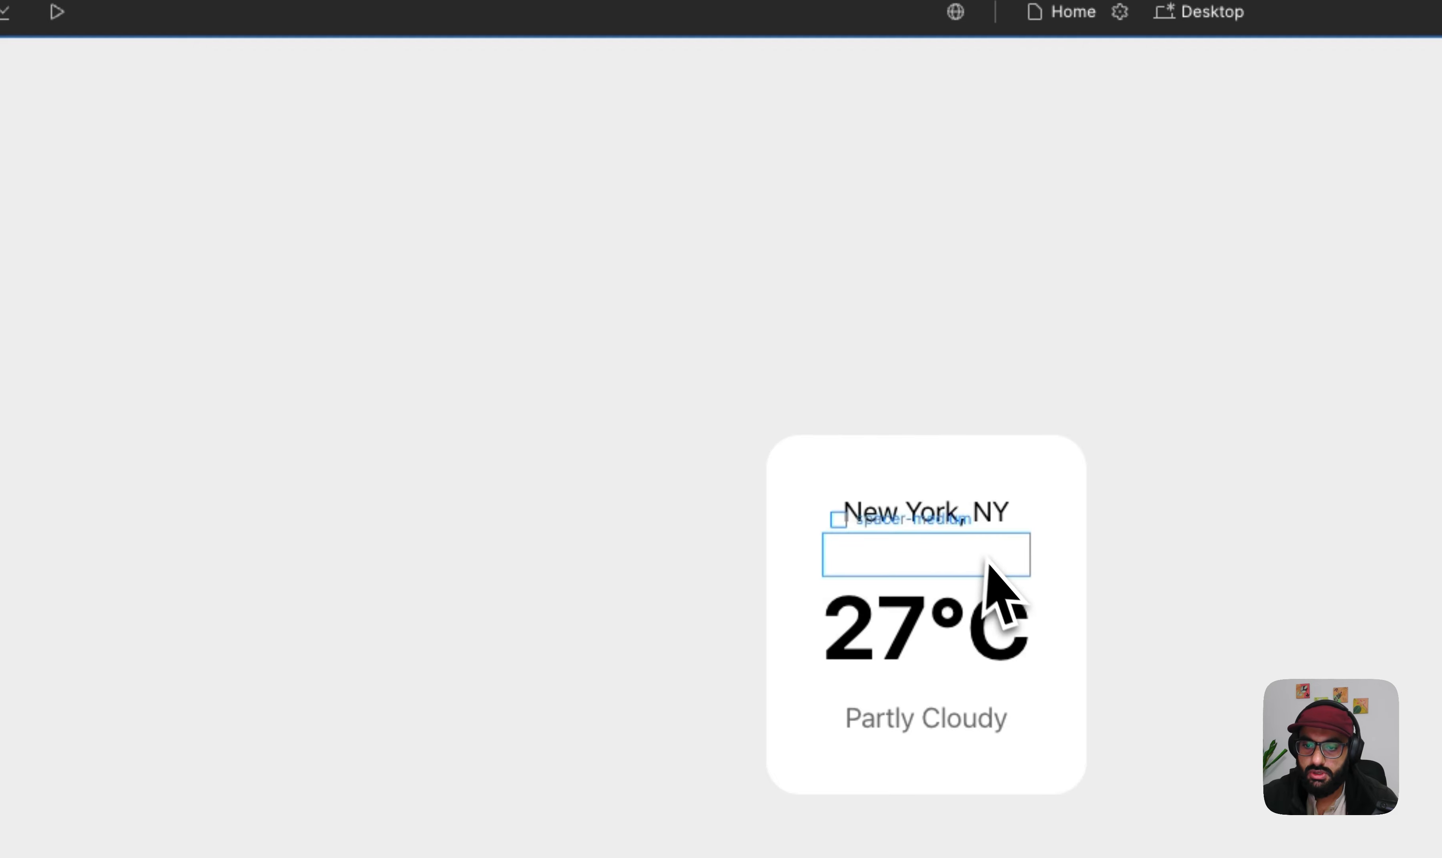
click(981, 558)
click(967, 666)
click(594, 536)
click(1291, 346)
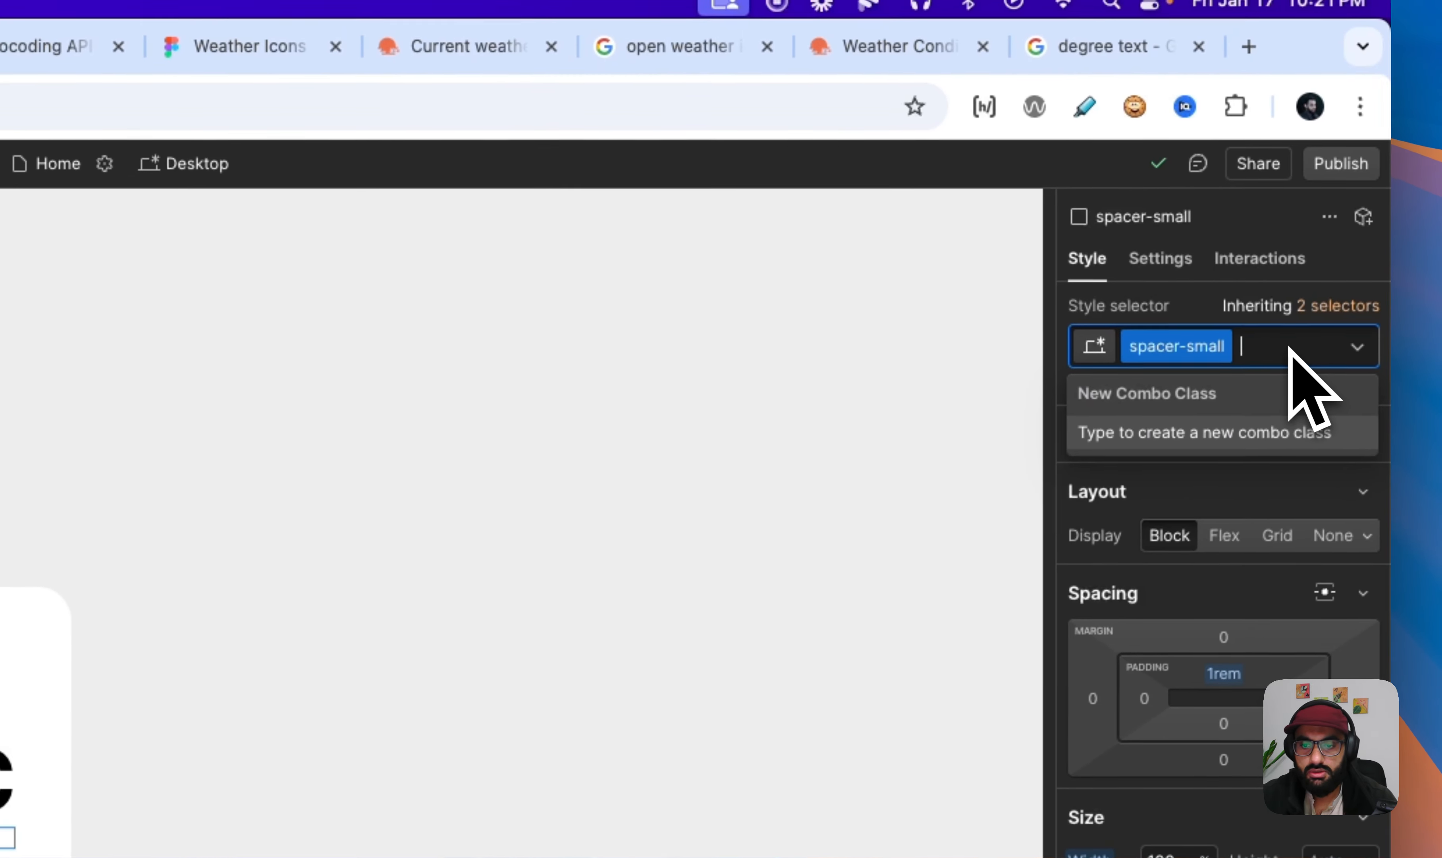
key(BackSpace)
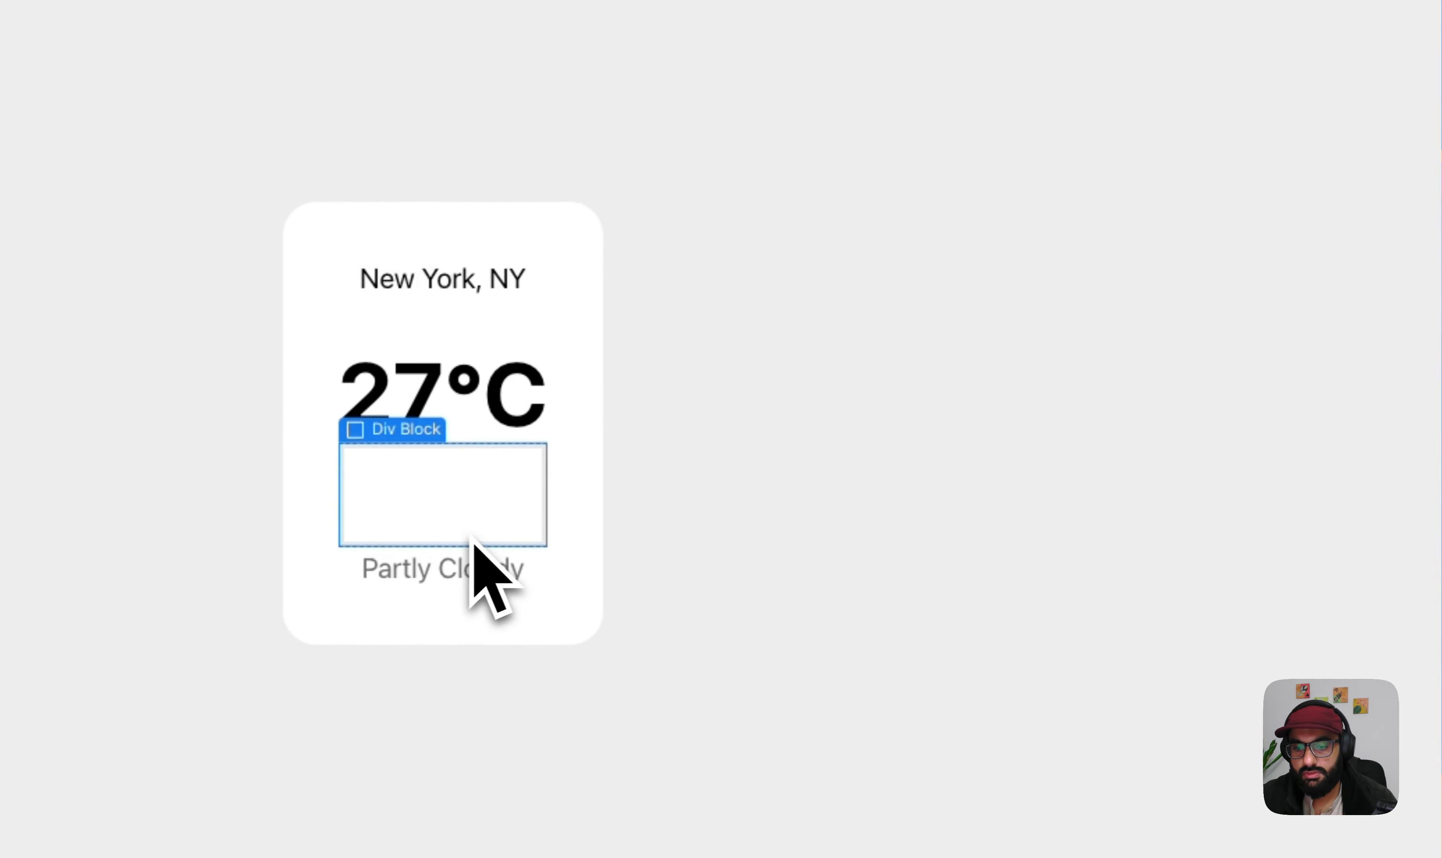
key(Delete)
click(453, 328)
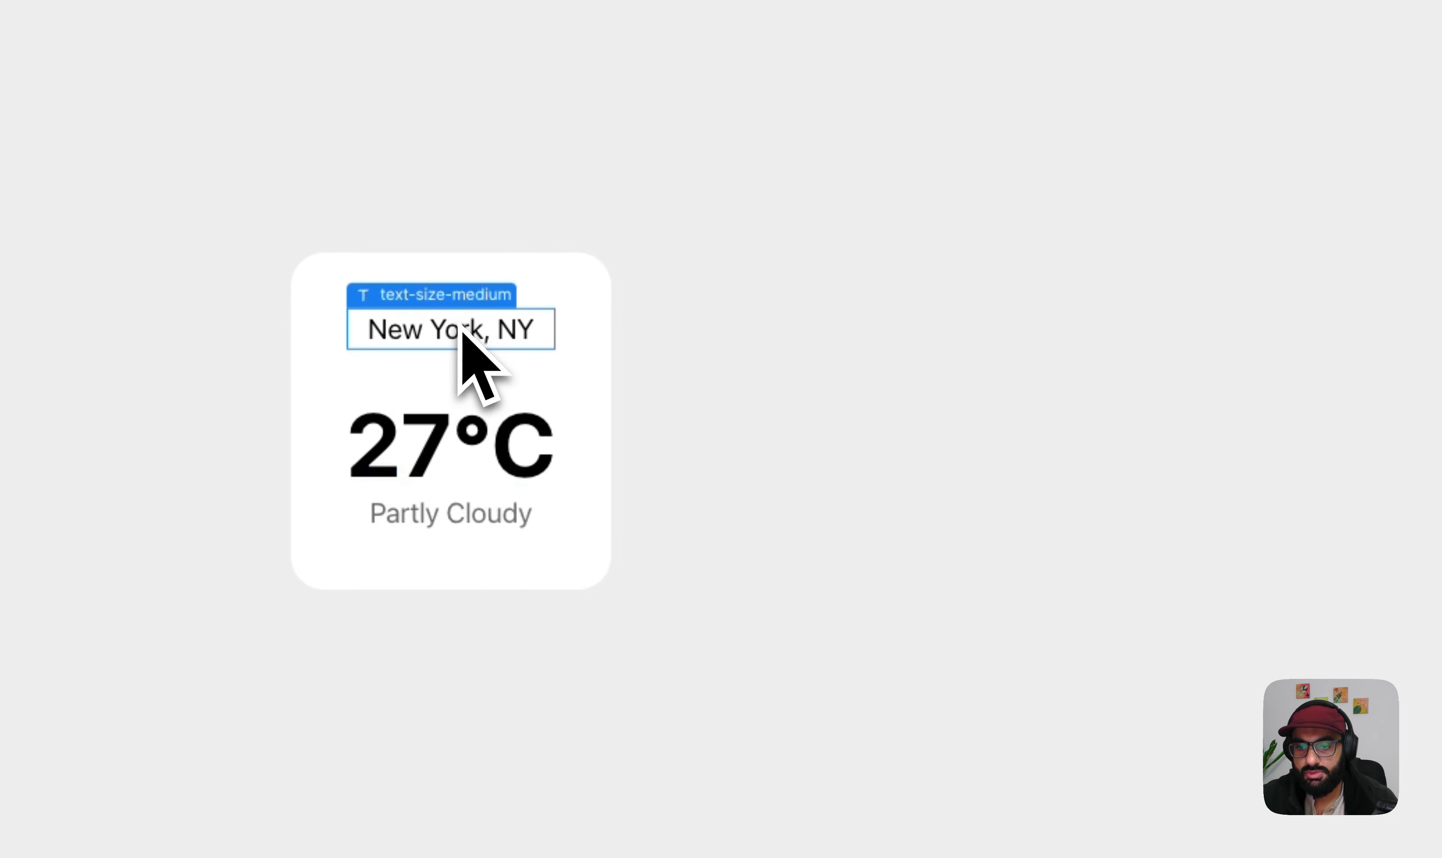
key(super+z)
key(super+z)
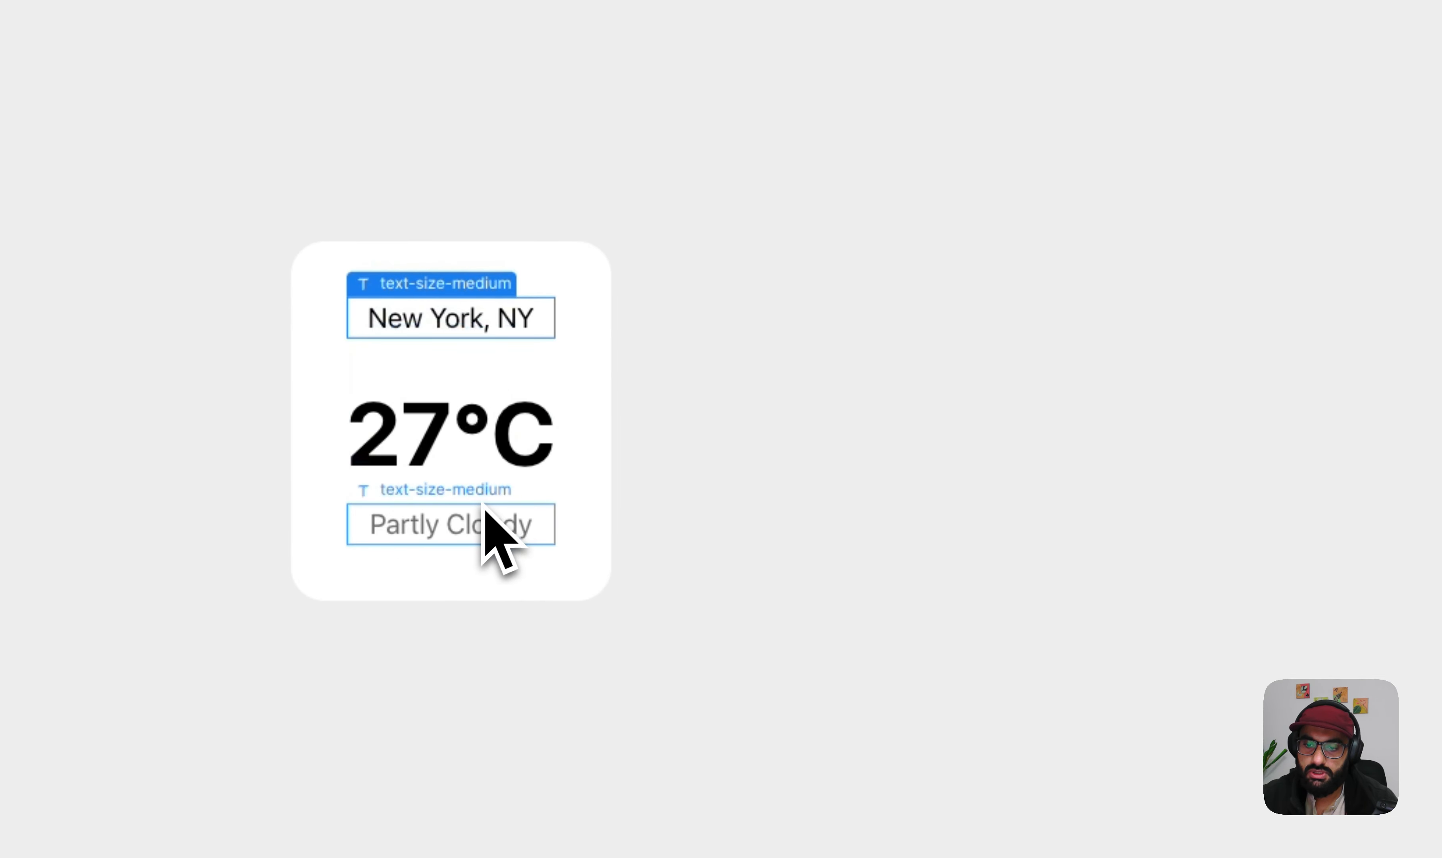
- Replace the spacer-small class on the spacer between the temperature and Partly Cloudy with spacer-tiny
click(485, 508)
click(552, 493)
click(1297, 359)
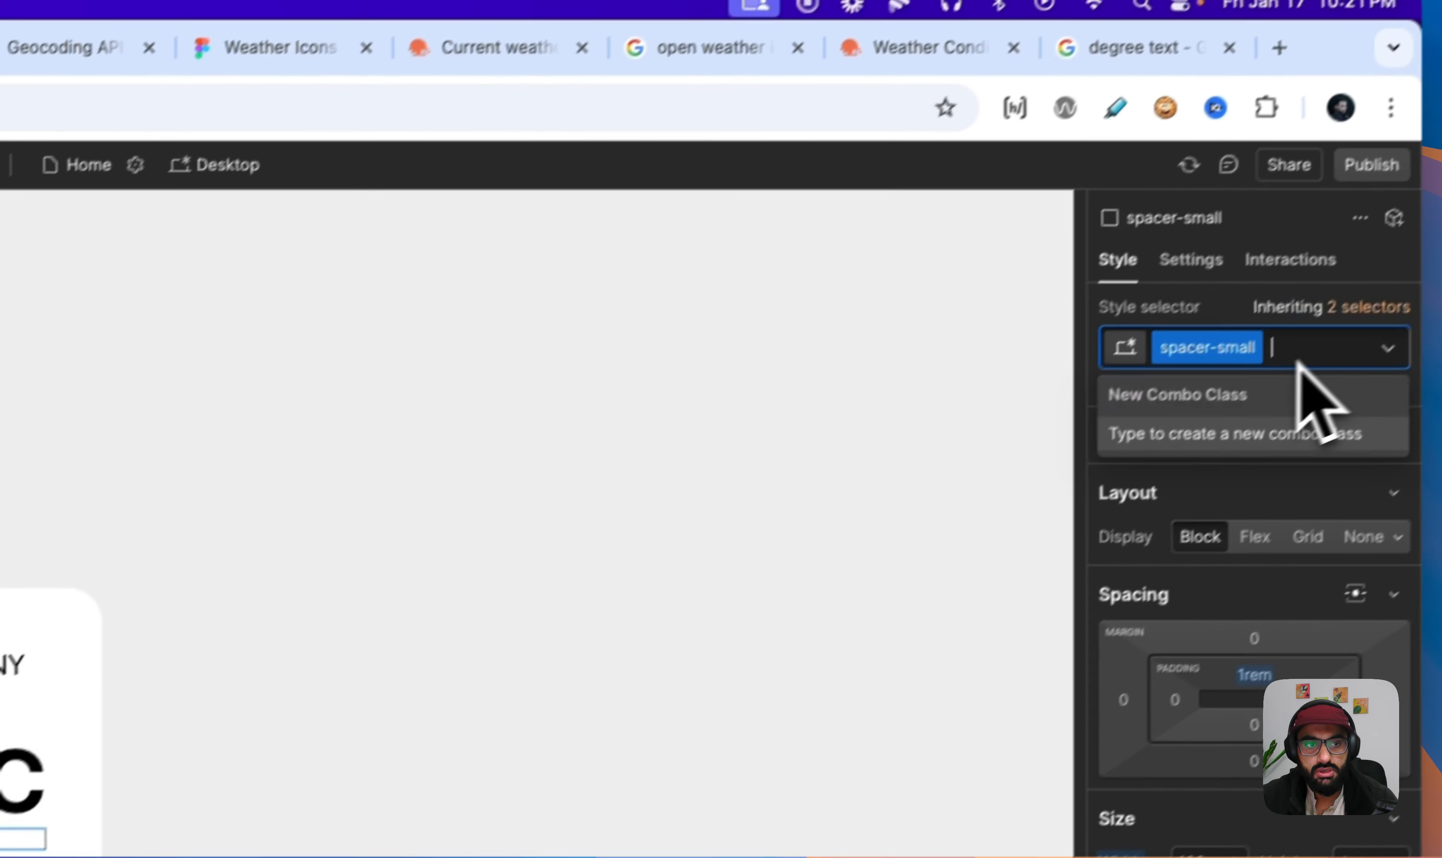
key(BackSpace)
text(soa)
key(BackSpace)
text(pceti)
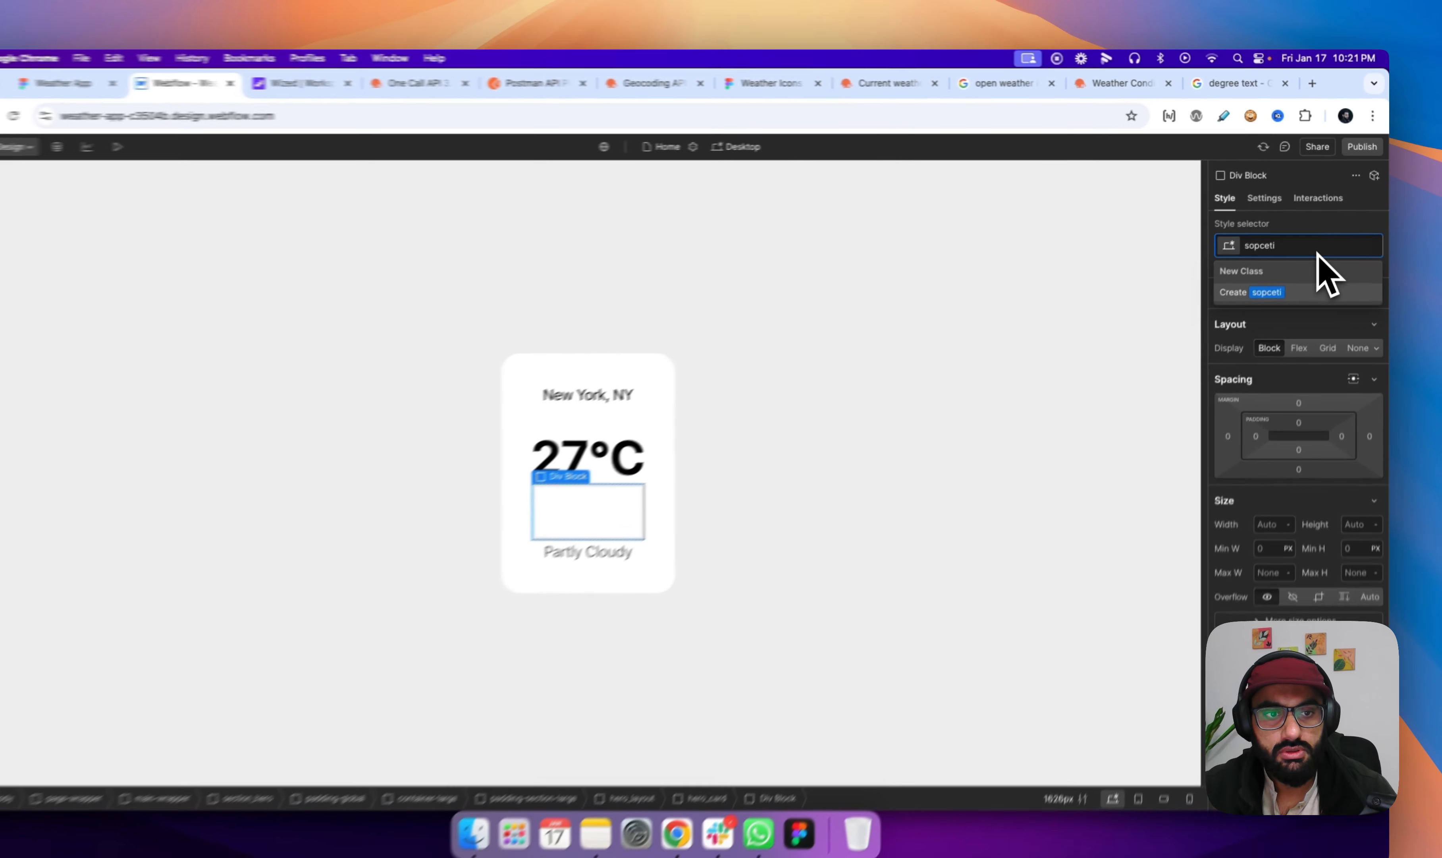
key(BackSpace)
key(BackSpace)
key(BackSpace)
key(BackSpace)
key(BackSpace)
key(BackSpace)
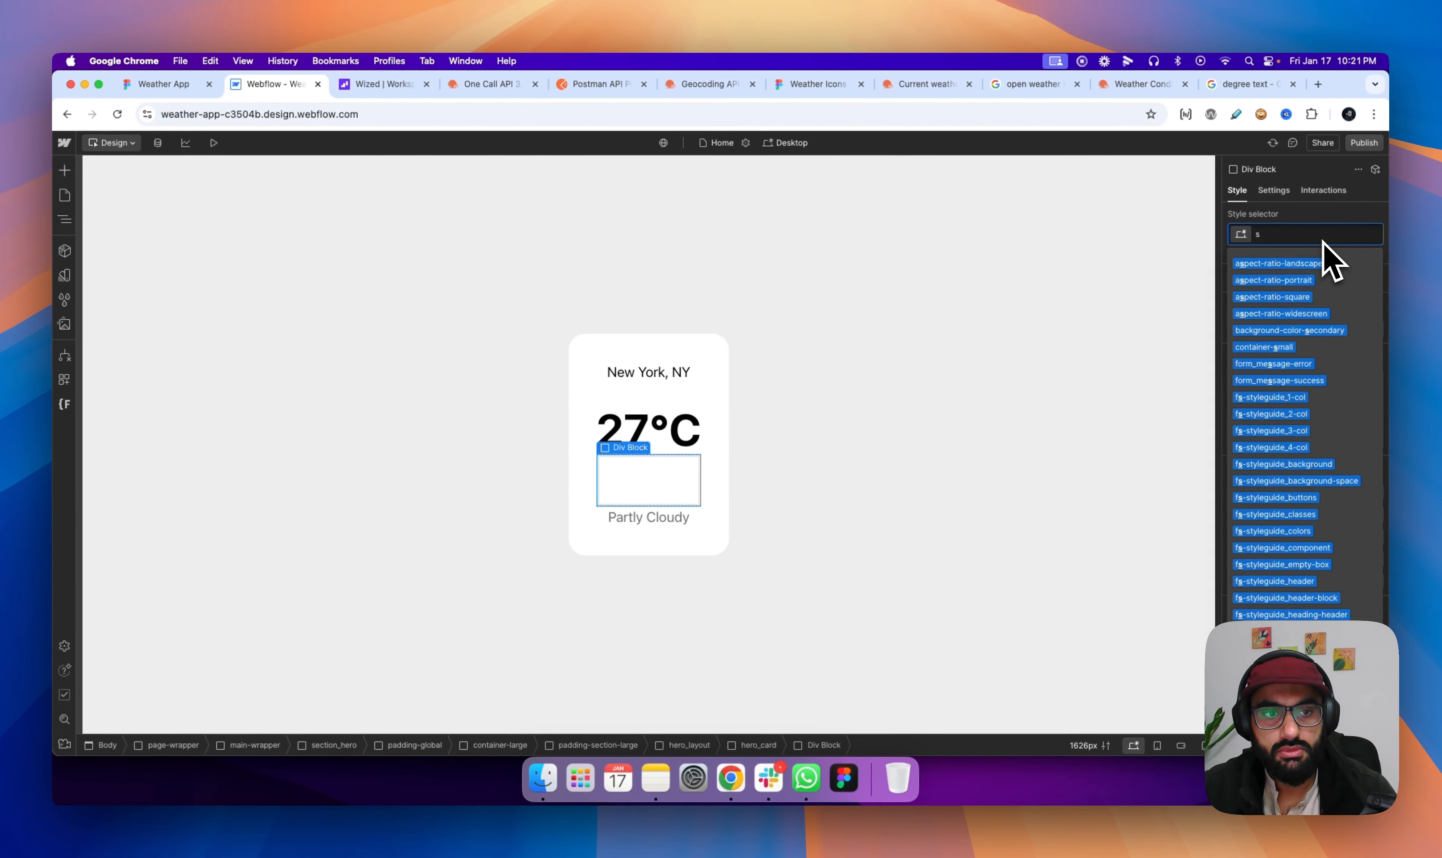
text(pacetiny)
key(Return)
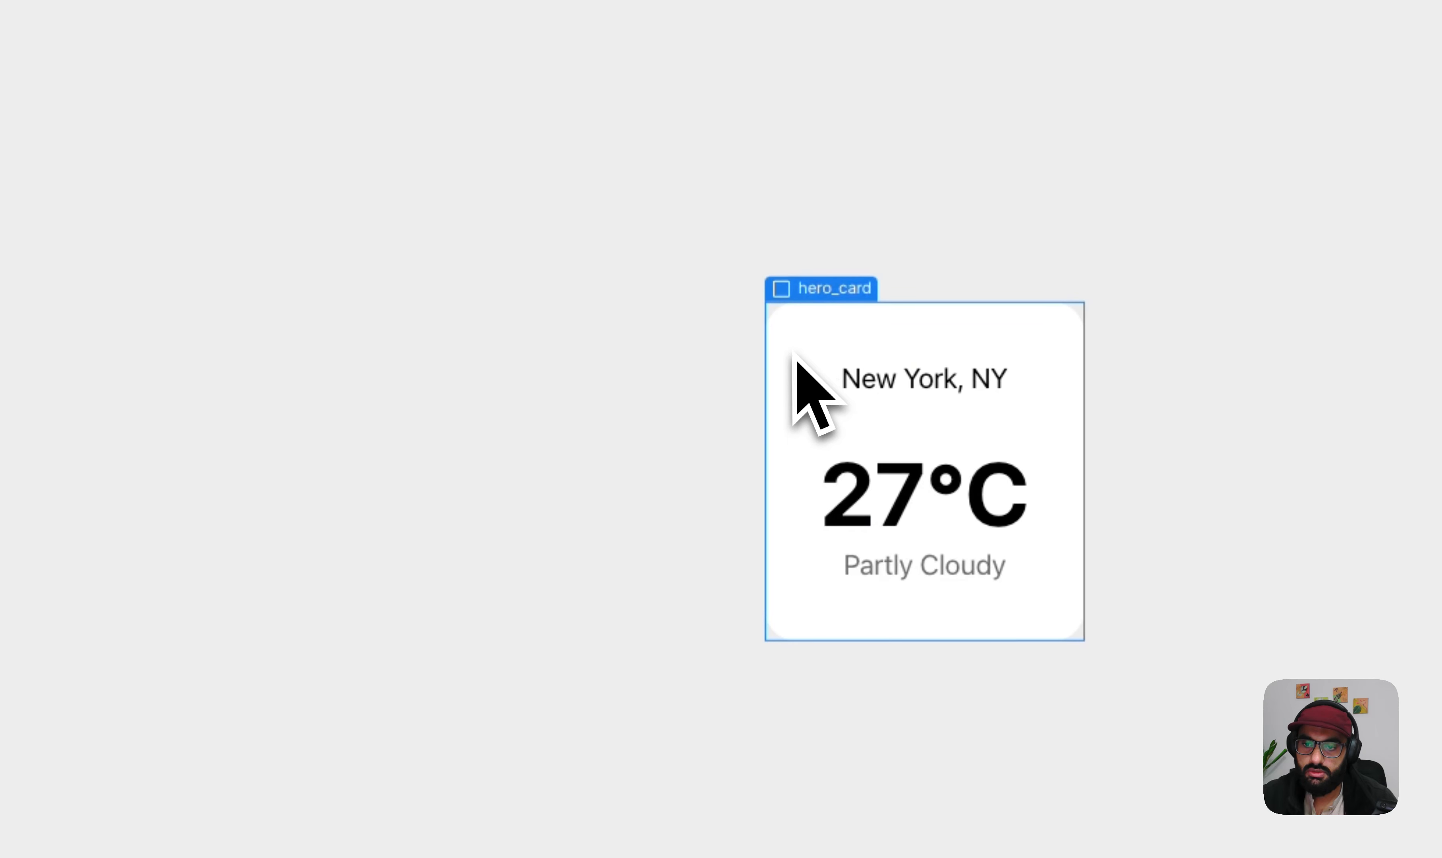
- Change the class of the spacer between the temperature and Partly Cloudy to spacer-xxsmall
click(882, 368)
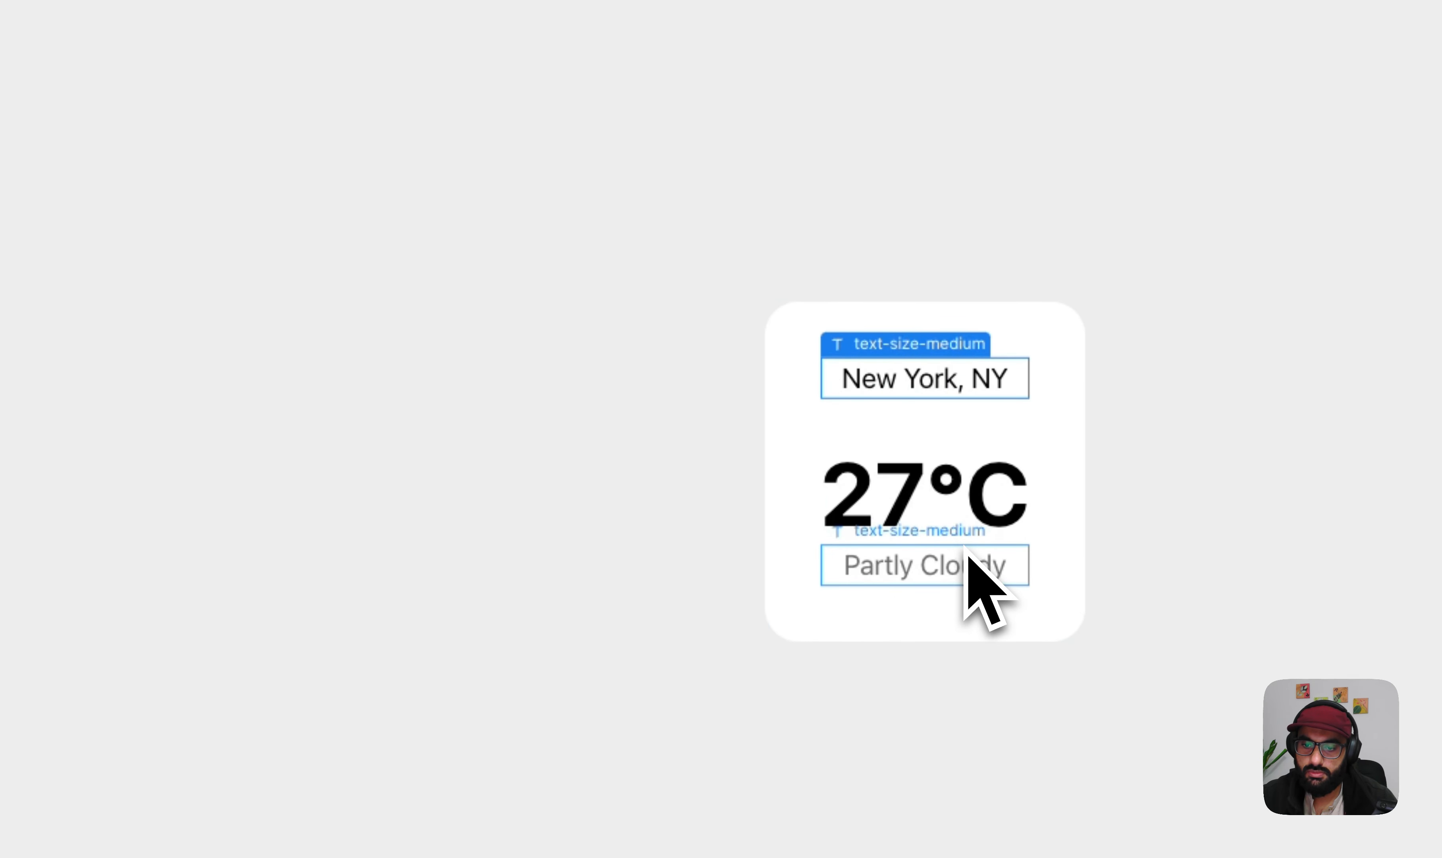
click(970, 559)
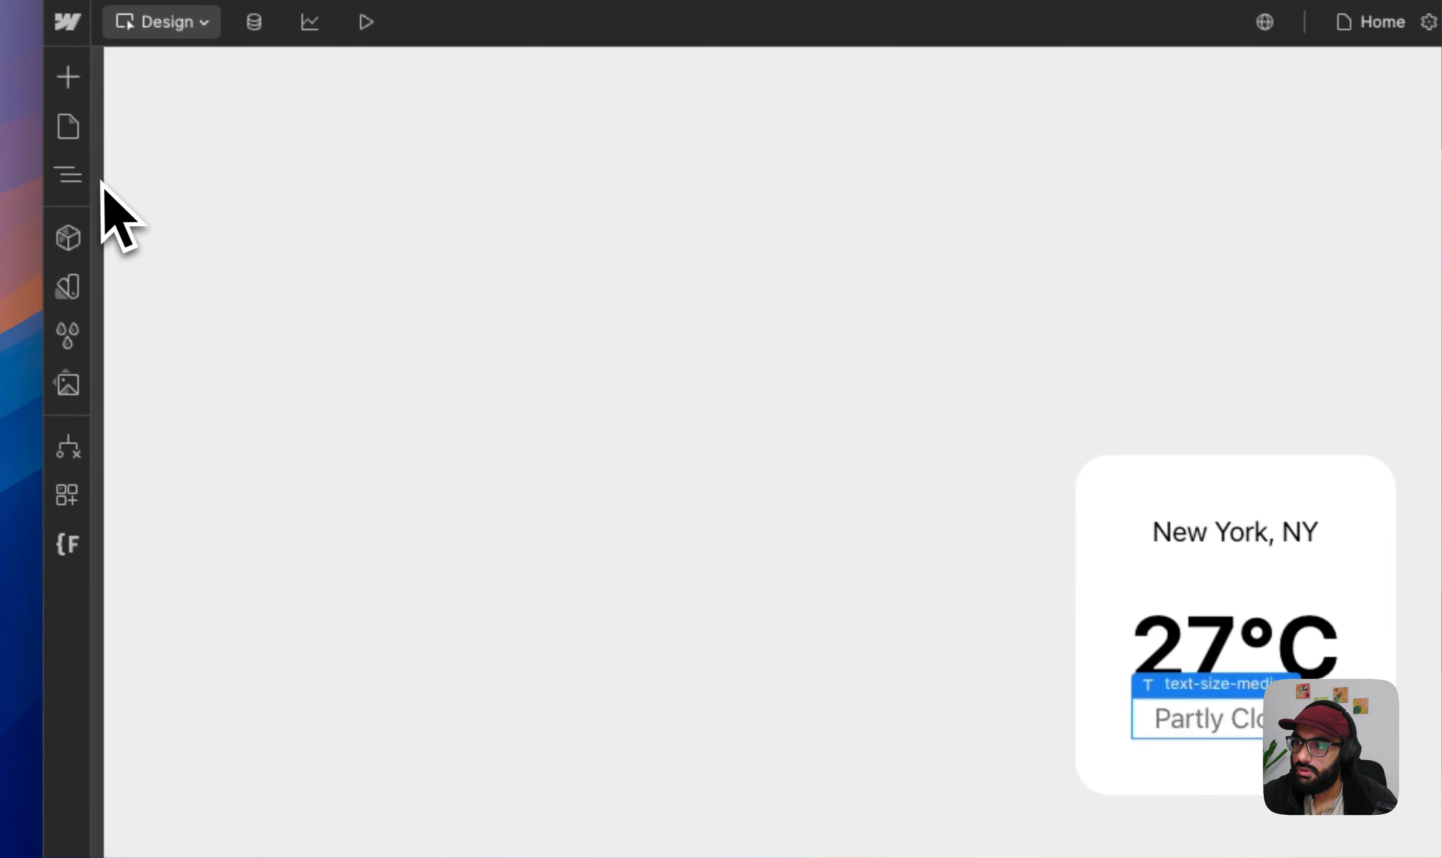
click(100, 180)
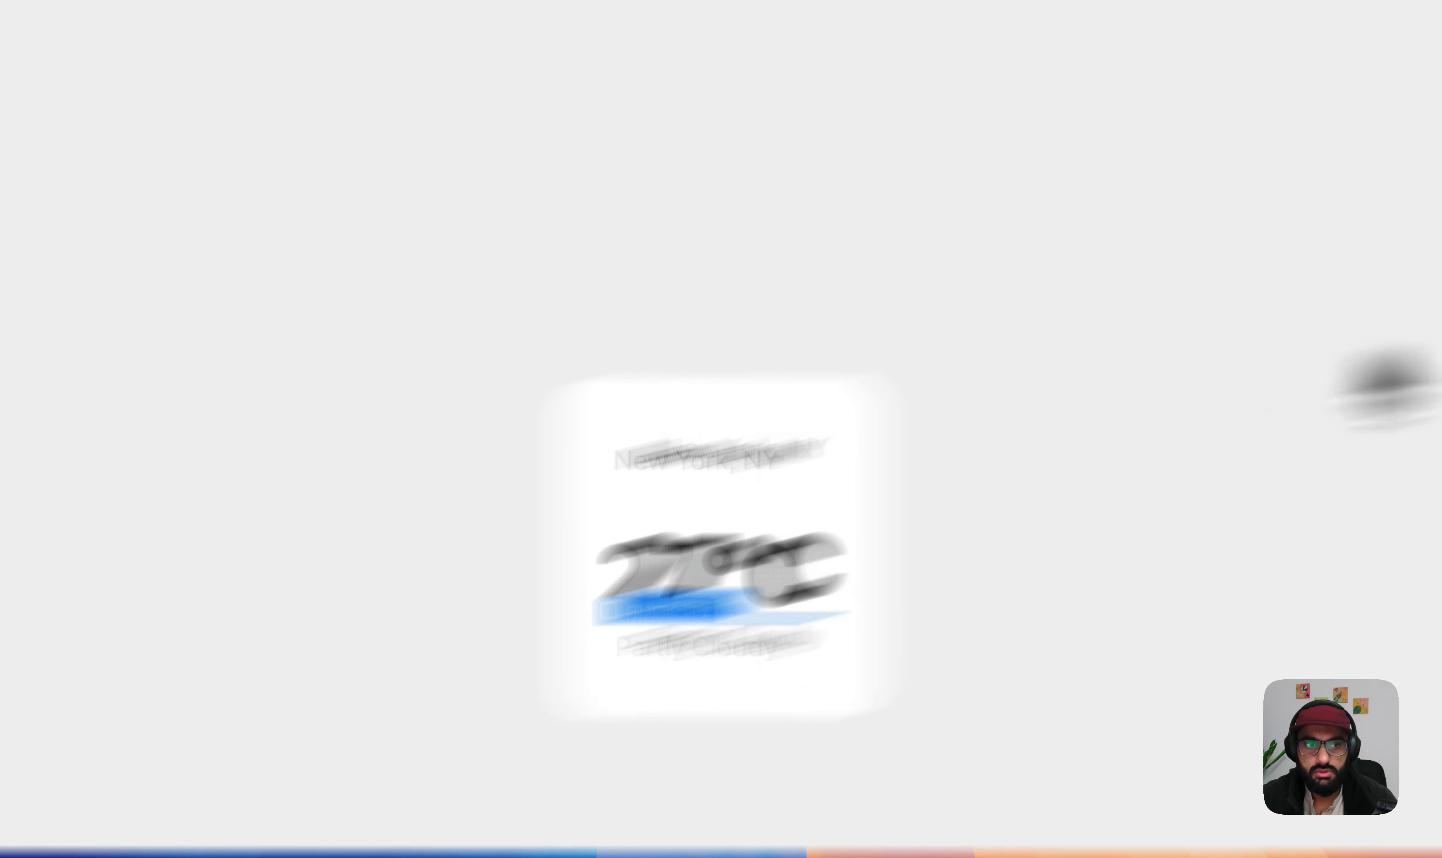
click(1370, 325)
key(BackSpace)
text(space)
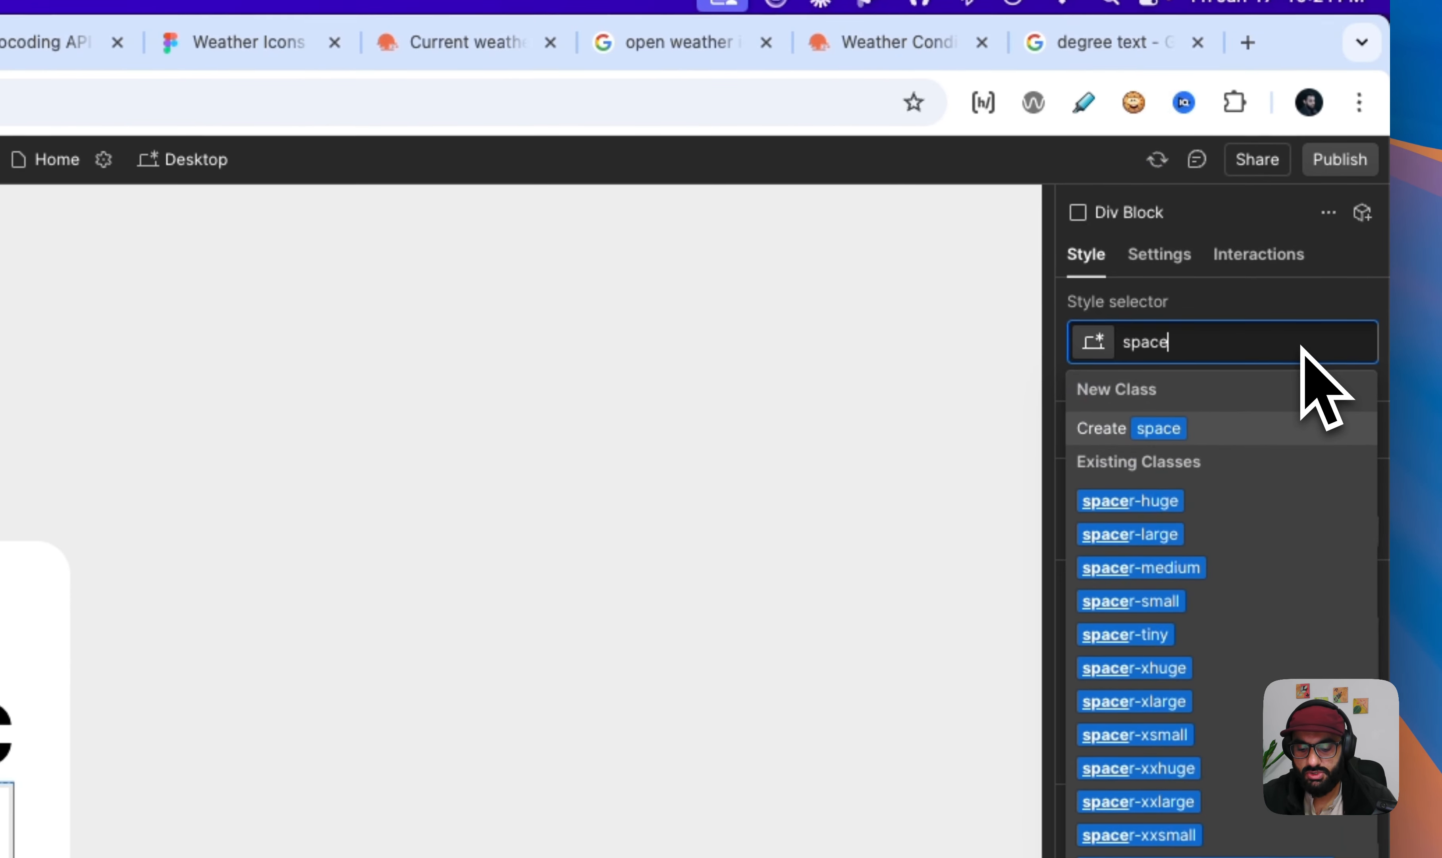
text(xsm)
key(Down)
key(Return)
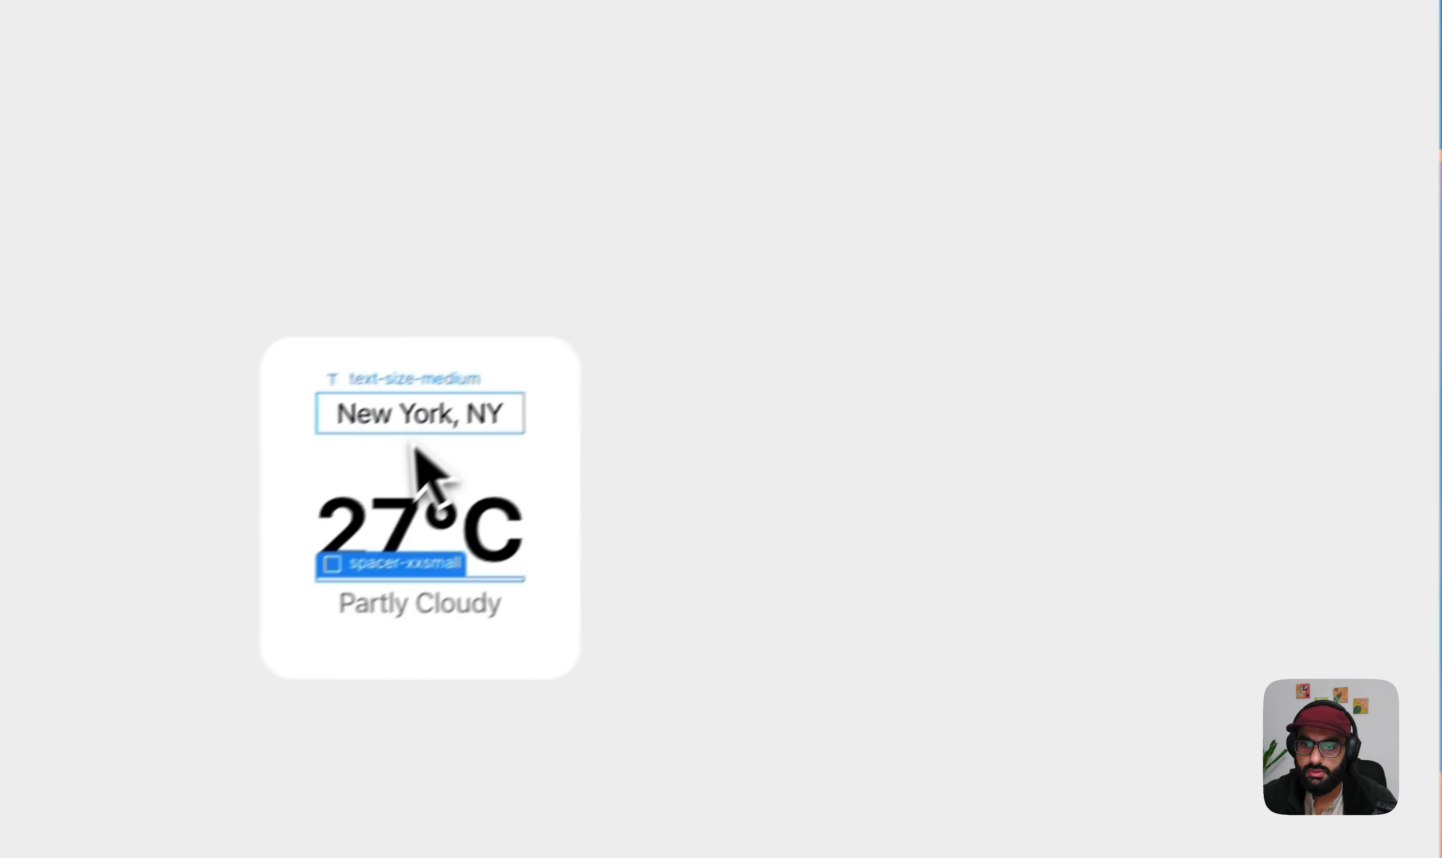
- Replace the class of the spacer between New York, NY and the temperature with spacer-small
click(120, 572)
click(120, 606)
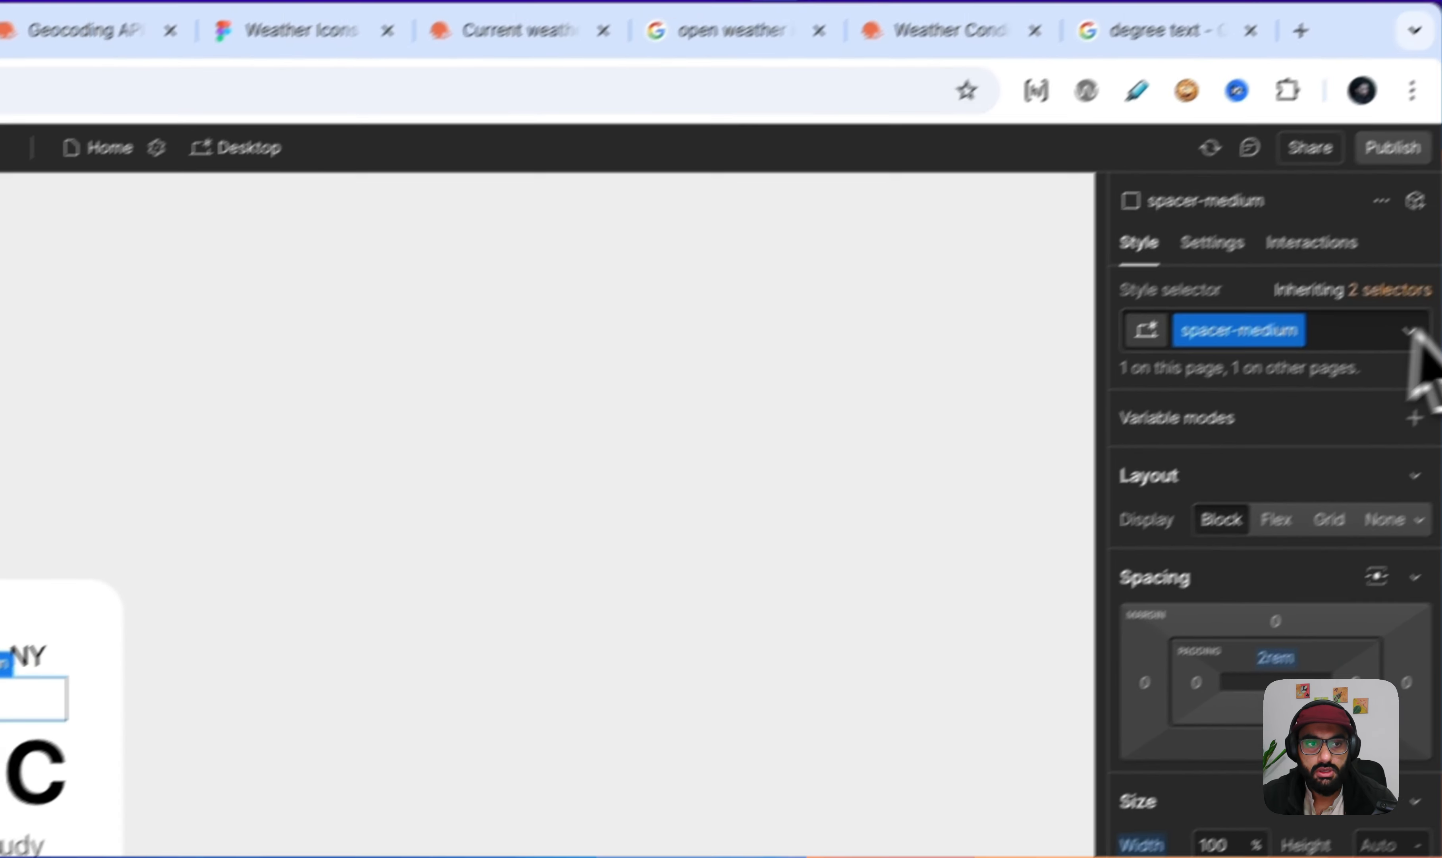
click(1408, 331)
key(BackSpace)
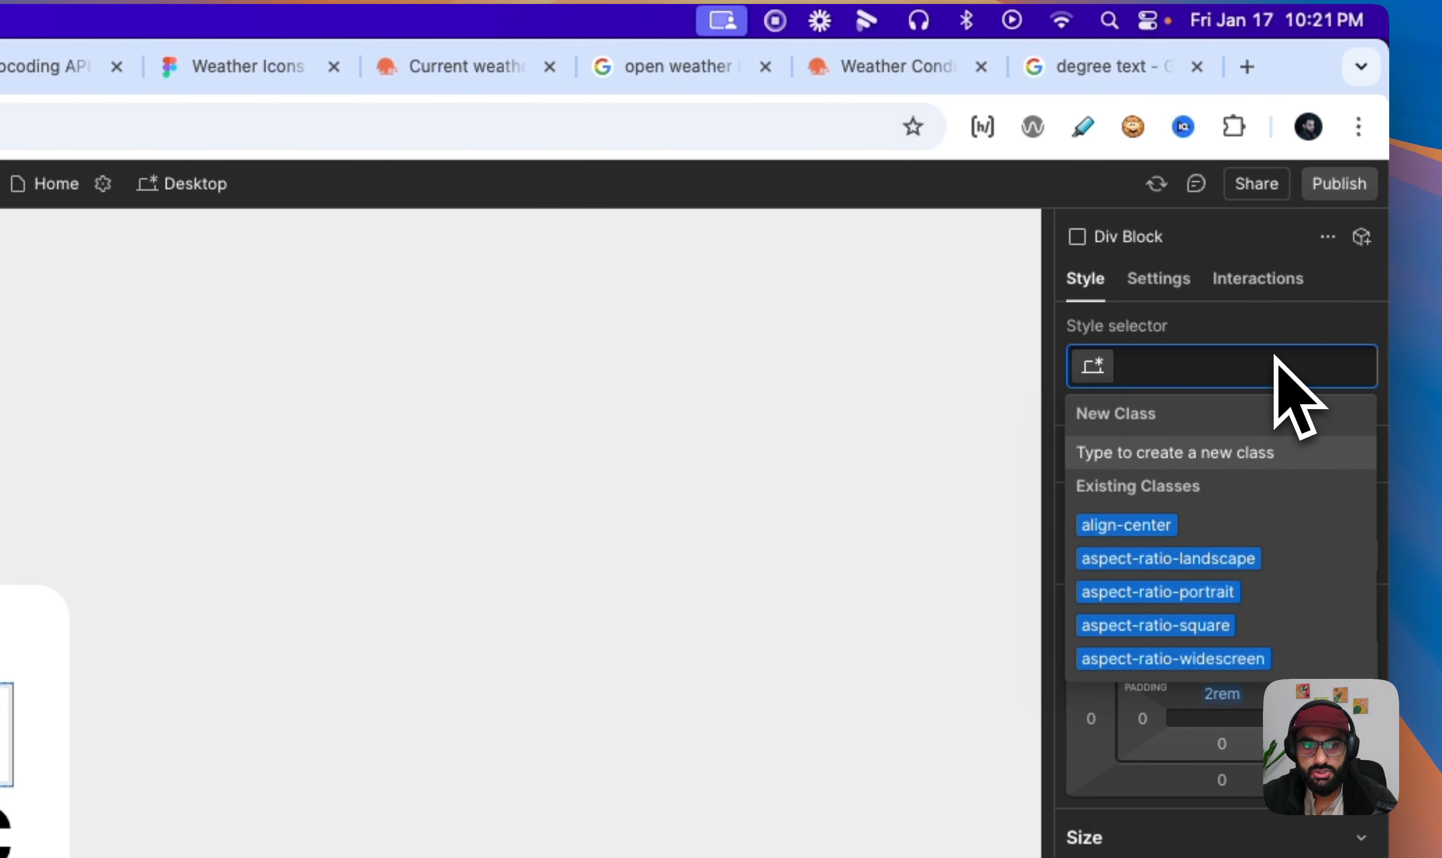
text(spacesma)
key(Down)
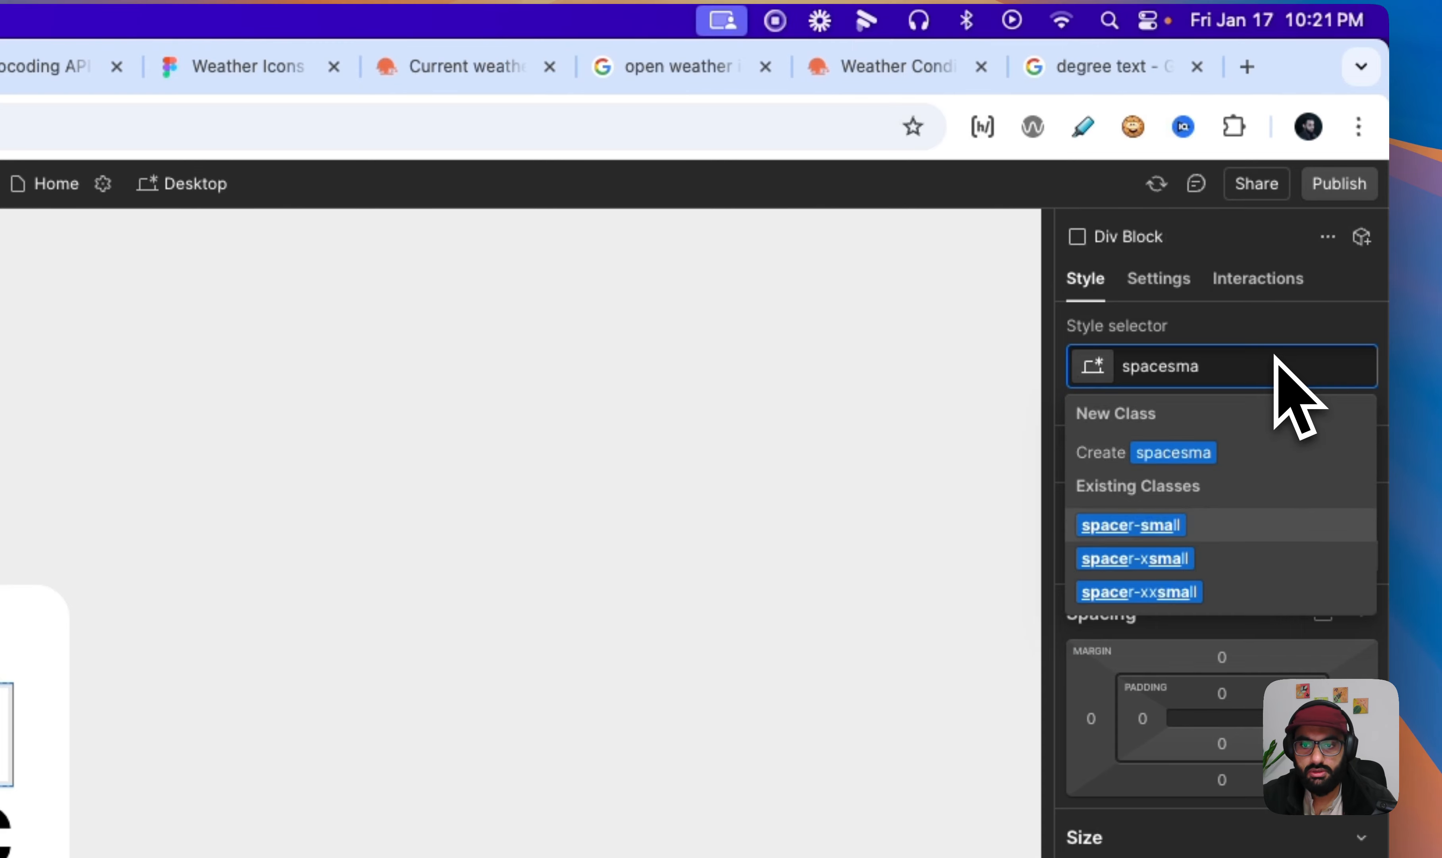
key(Return)
click(505, 513)
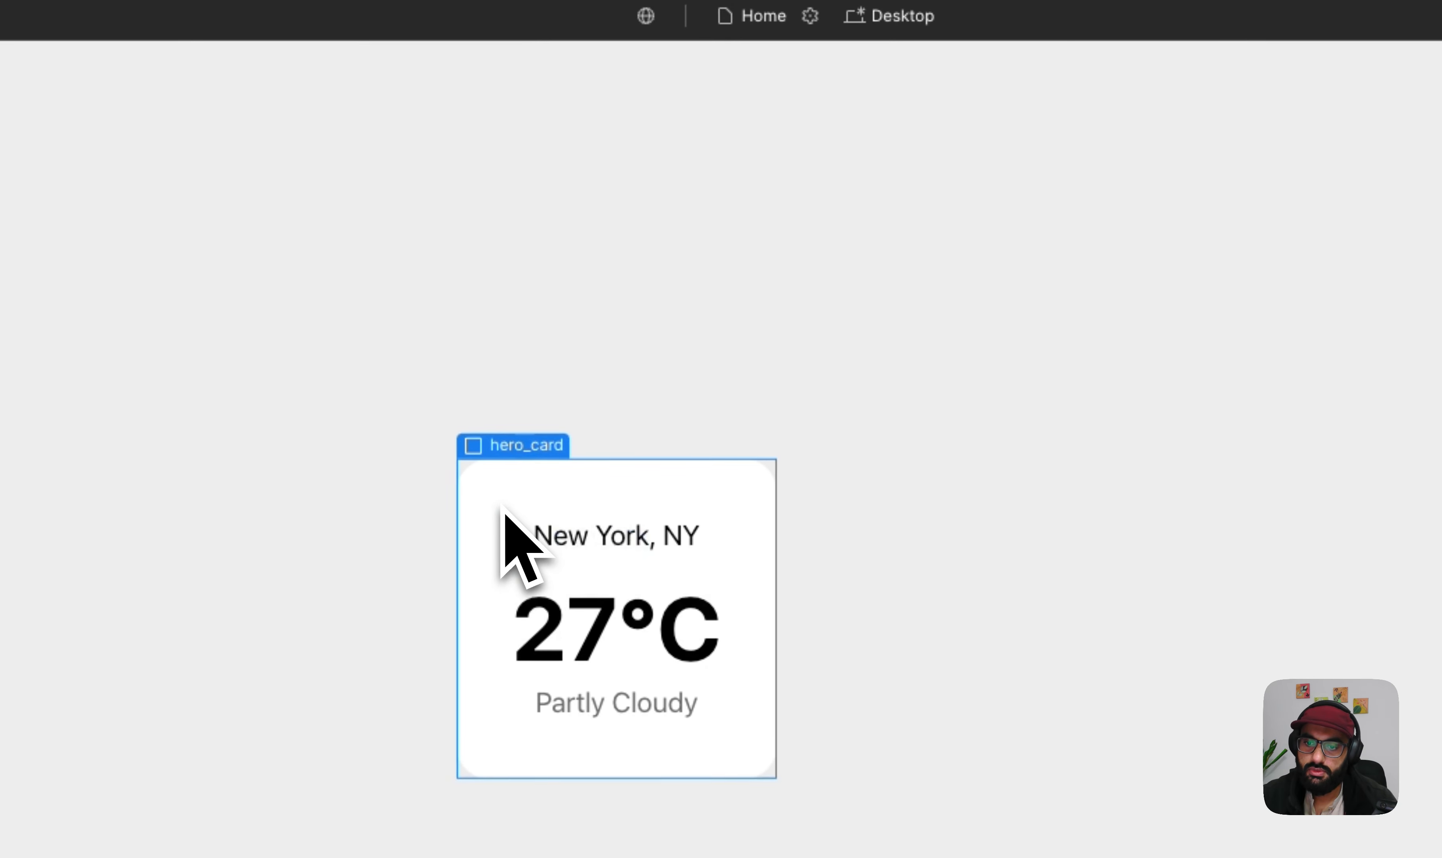
click(1094, 302)
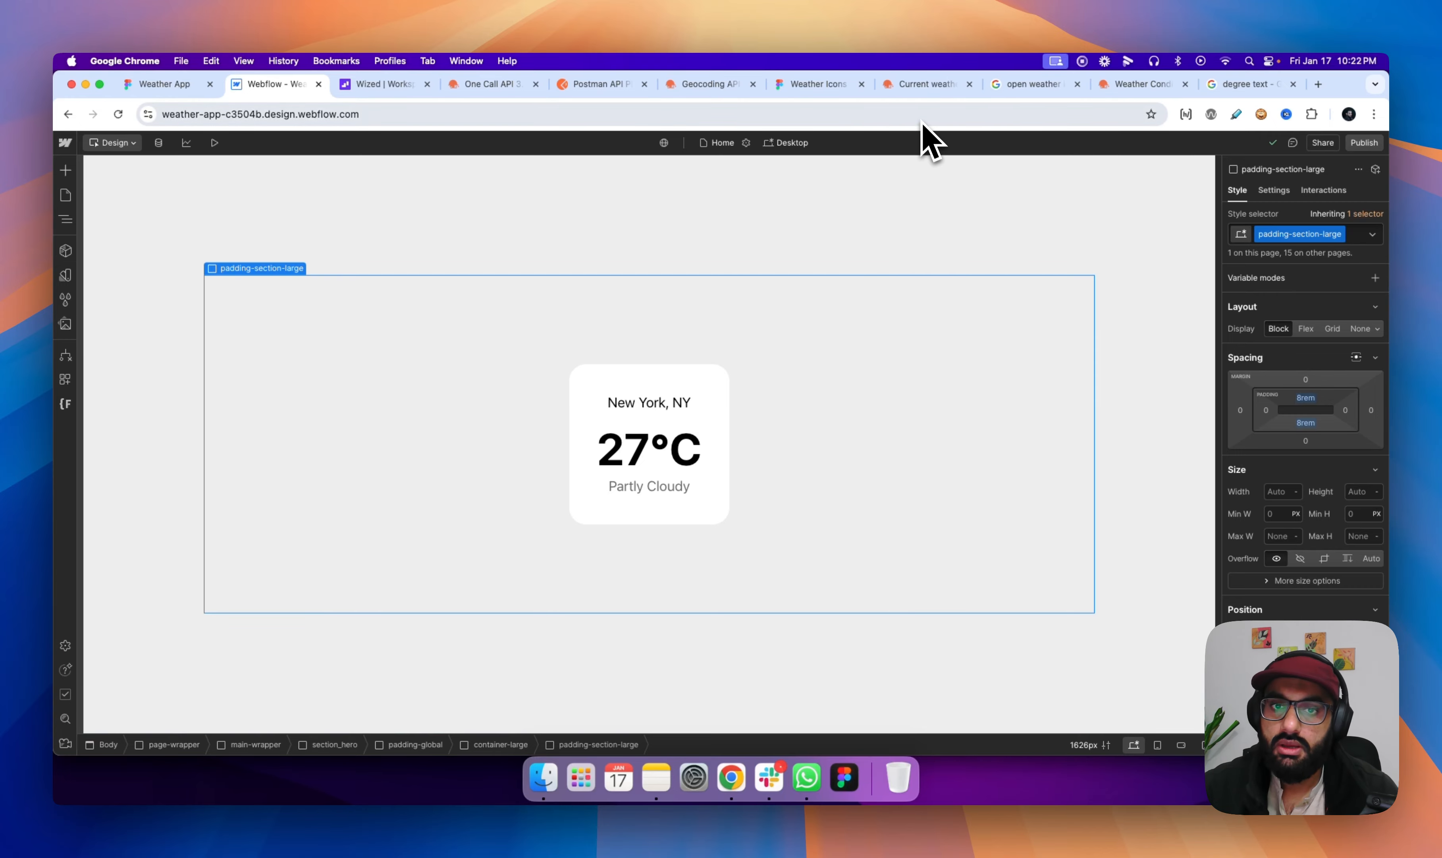
- Look through the Geocoding API docs, the OpenWeather city forecast page and the Wized workspace, and switch to Postman
click(702, 85)
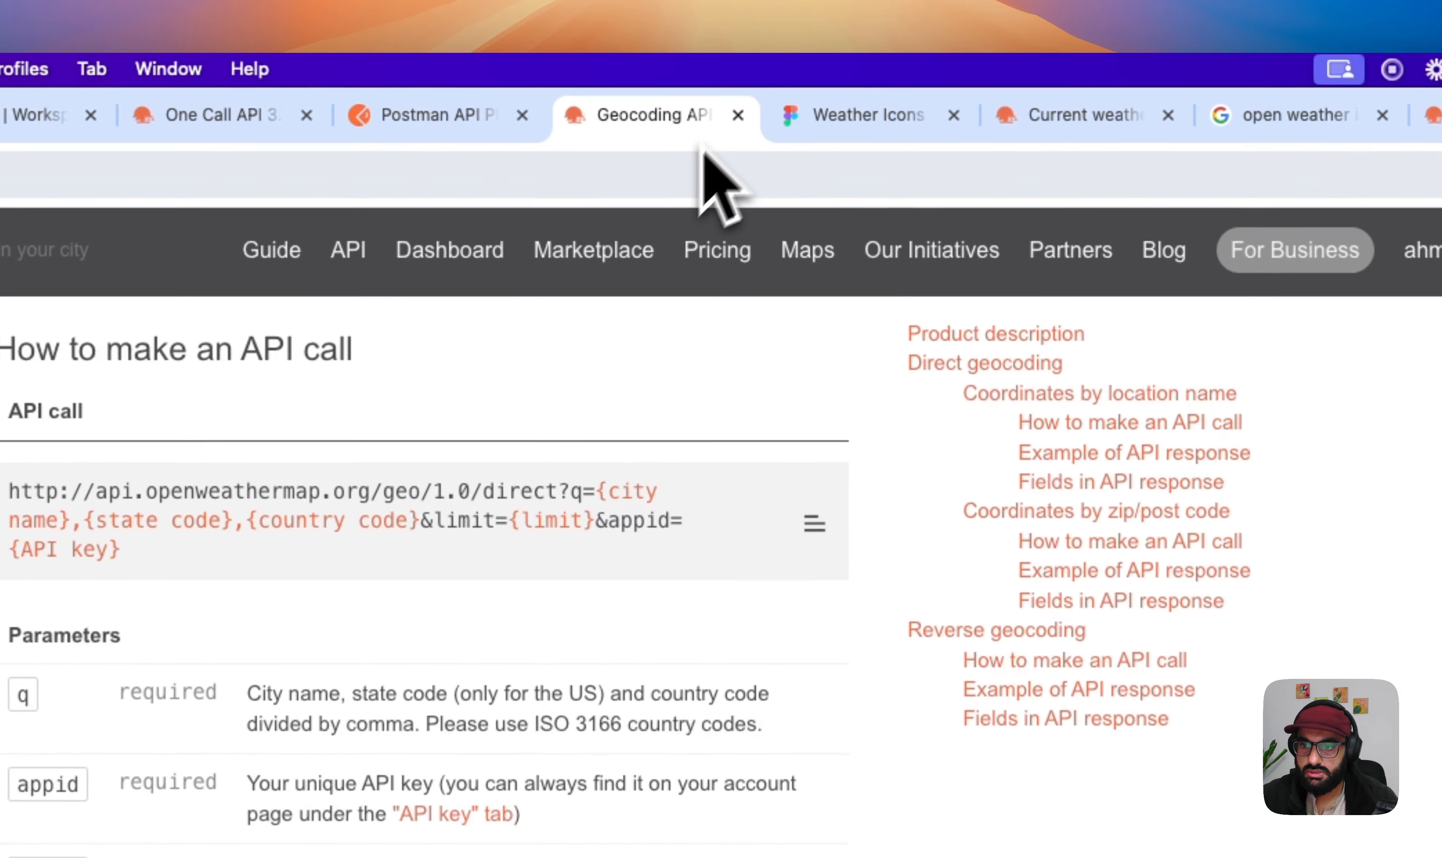
click(895, 91)
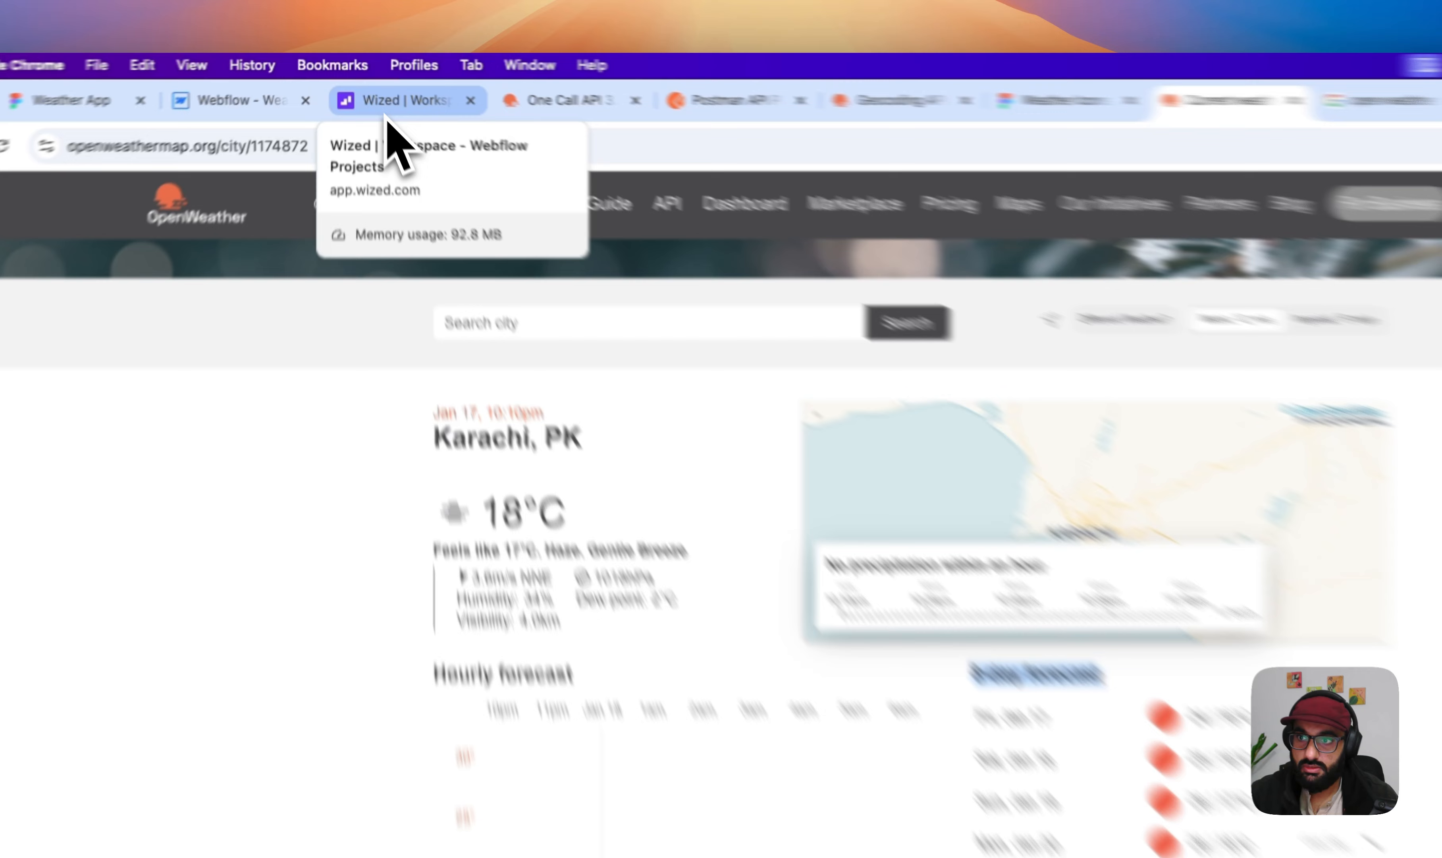
click(373, 93)
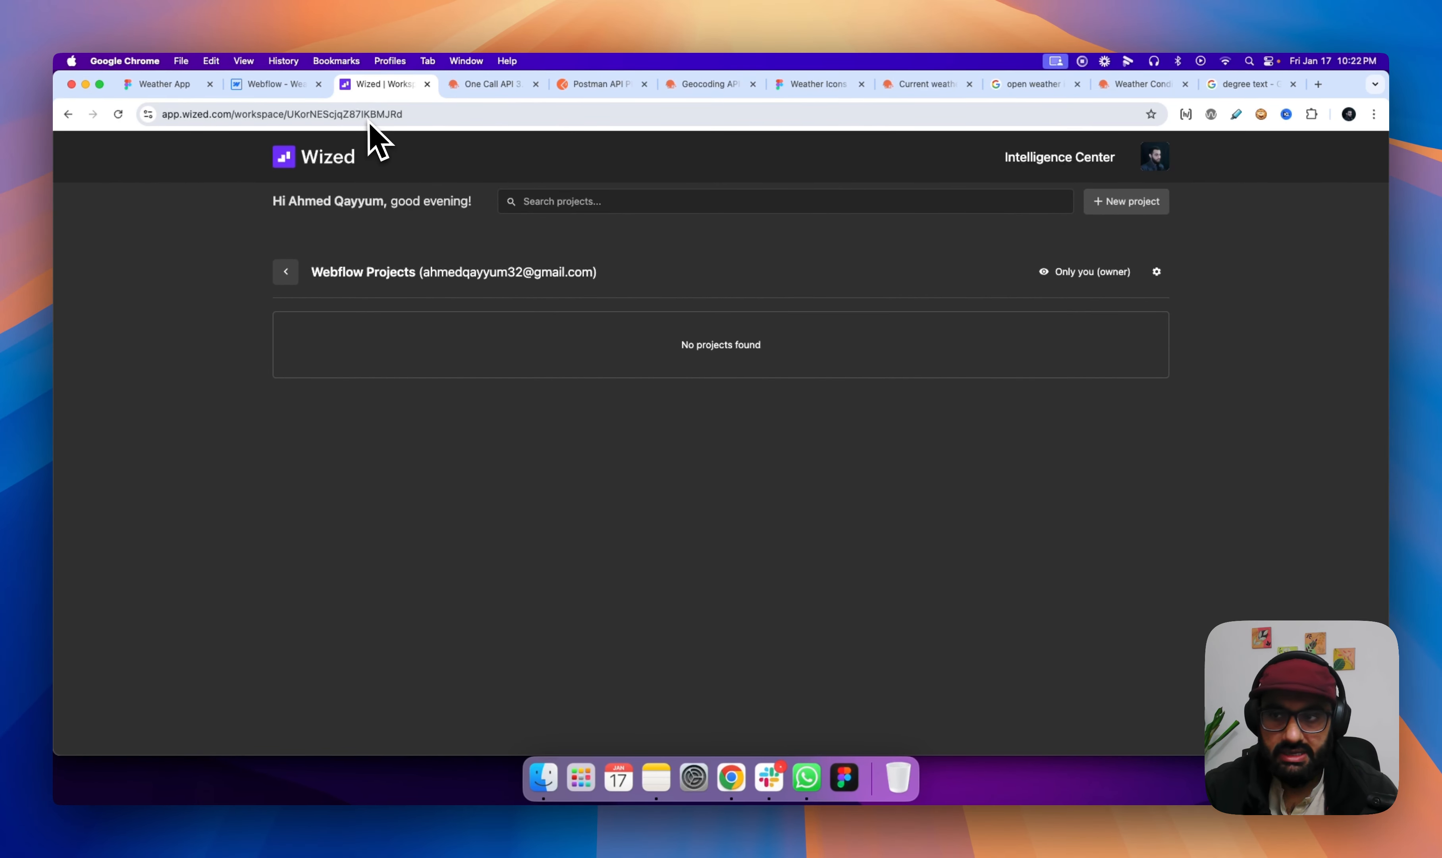
click(292, 94)
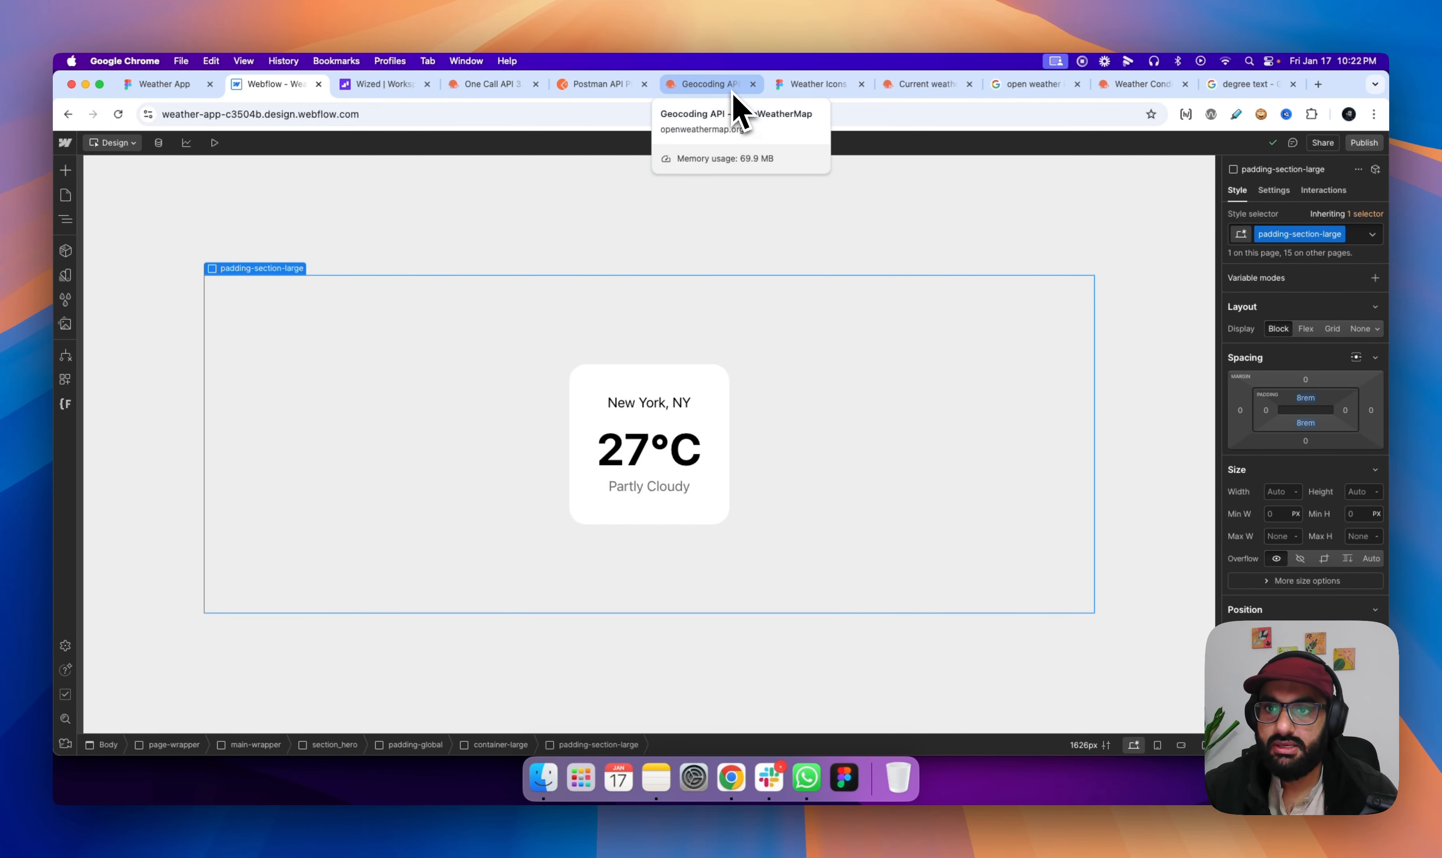
click(603, 87)
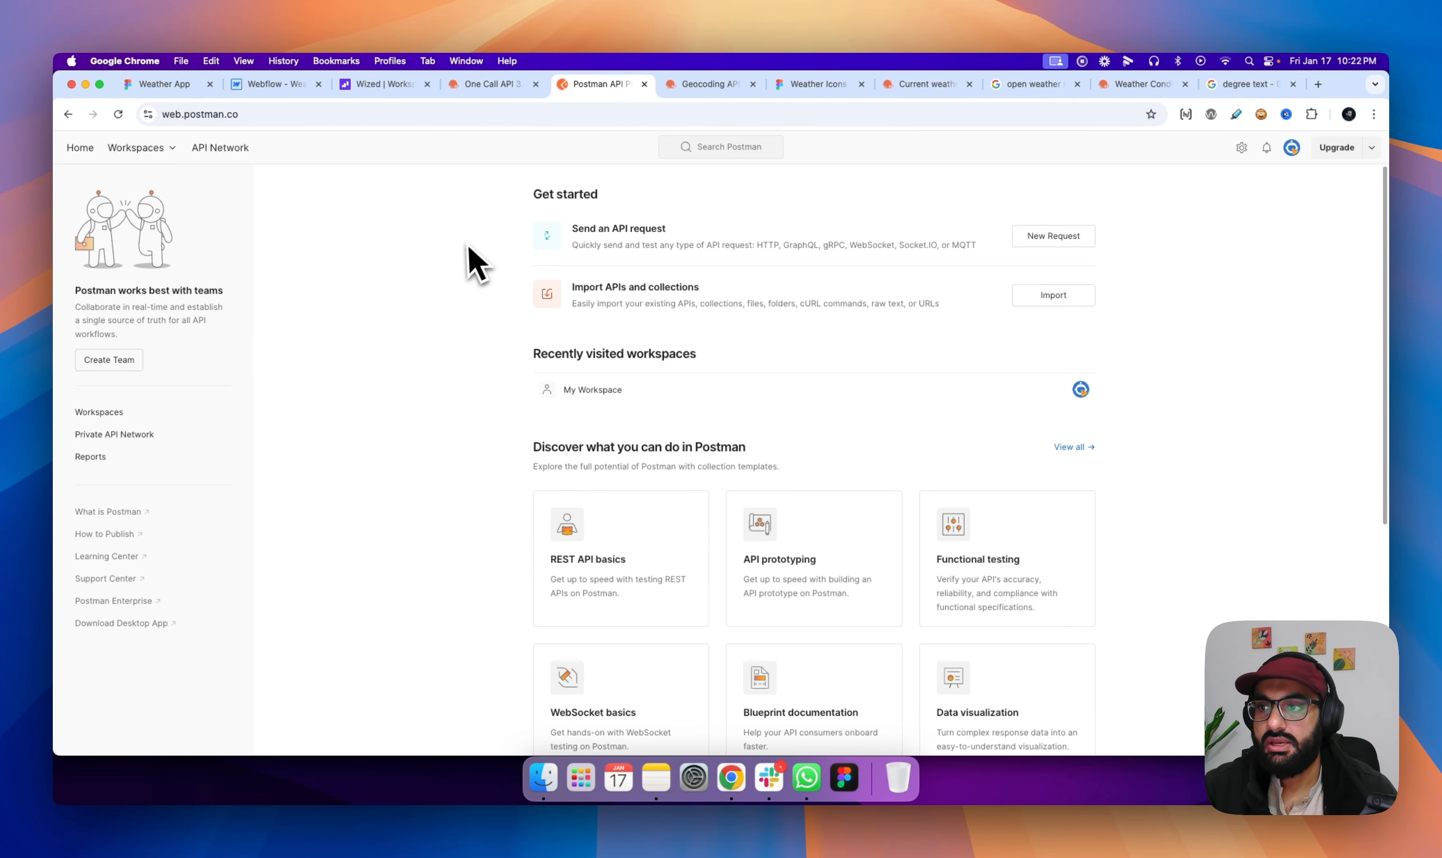